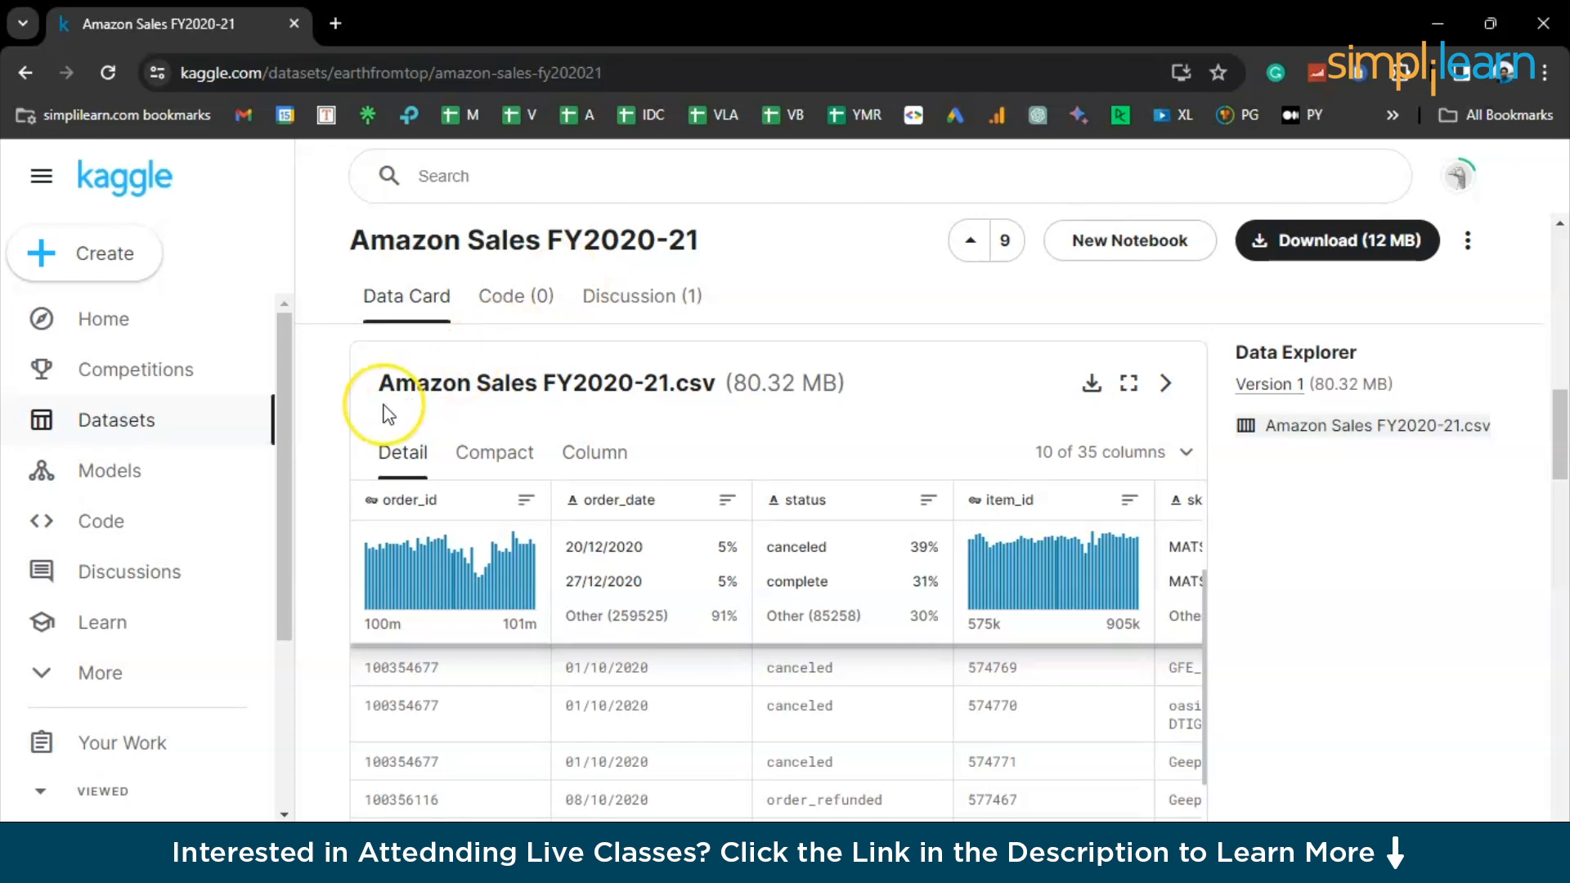
- Examine the columns and rows of the Amazon Sales FY2020-21.csv preview on the Kaggle dataset page
scroll(387, 412, "down", 1)
scroll(388, 415, "up", 1)
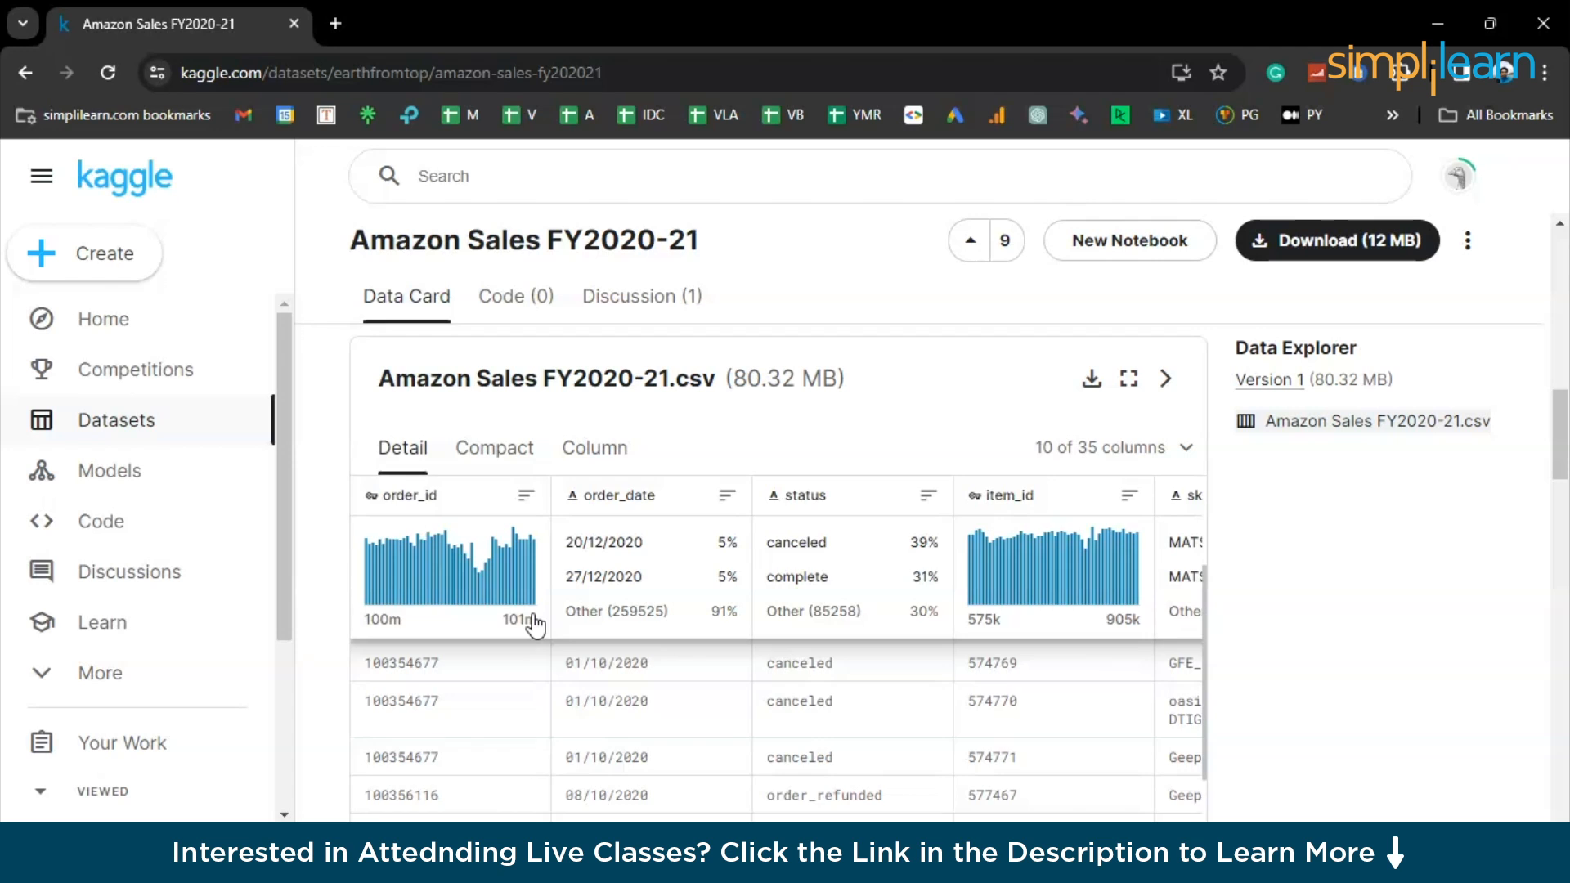
scroll(533, 625, "right", 3)
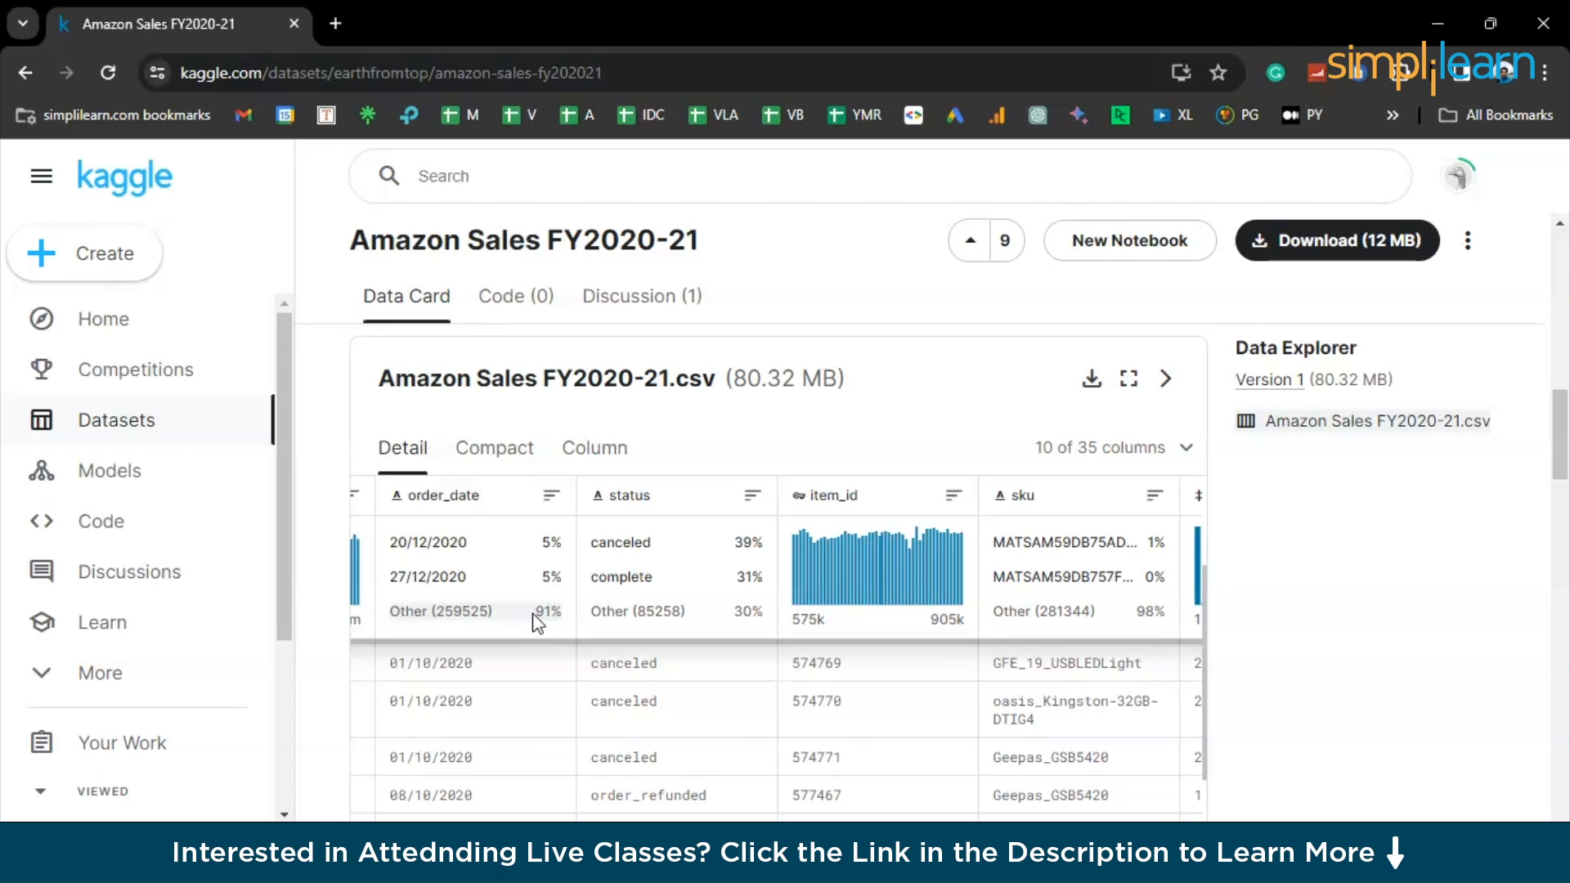
scroll(538, 623, "down", 10)
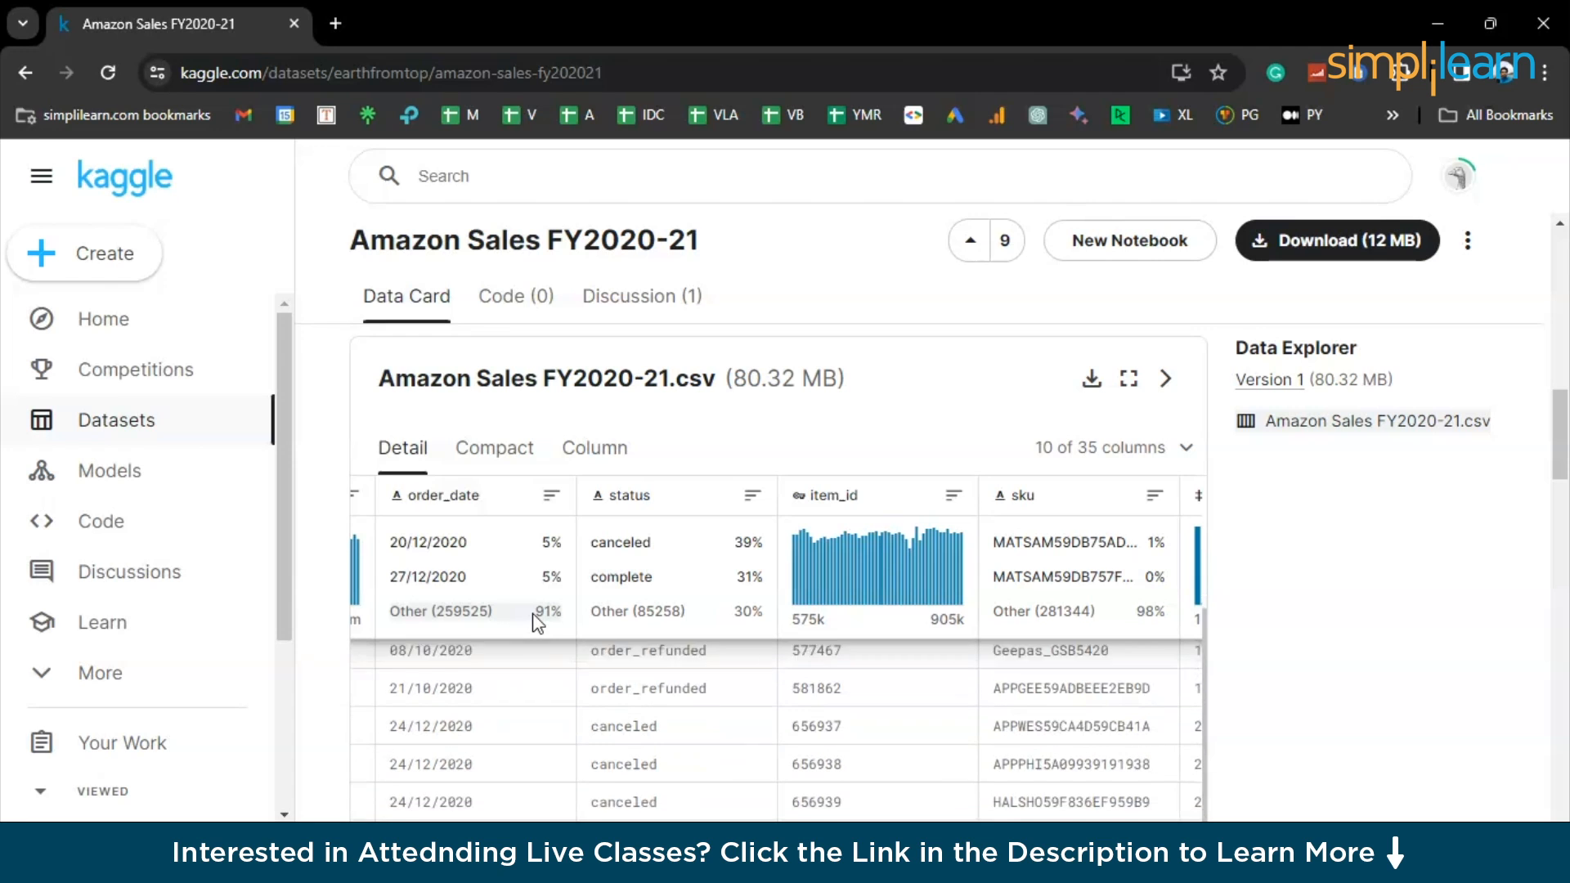
scroll(537, 622, "down", 5)
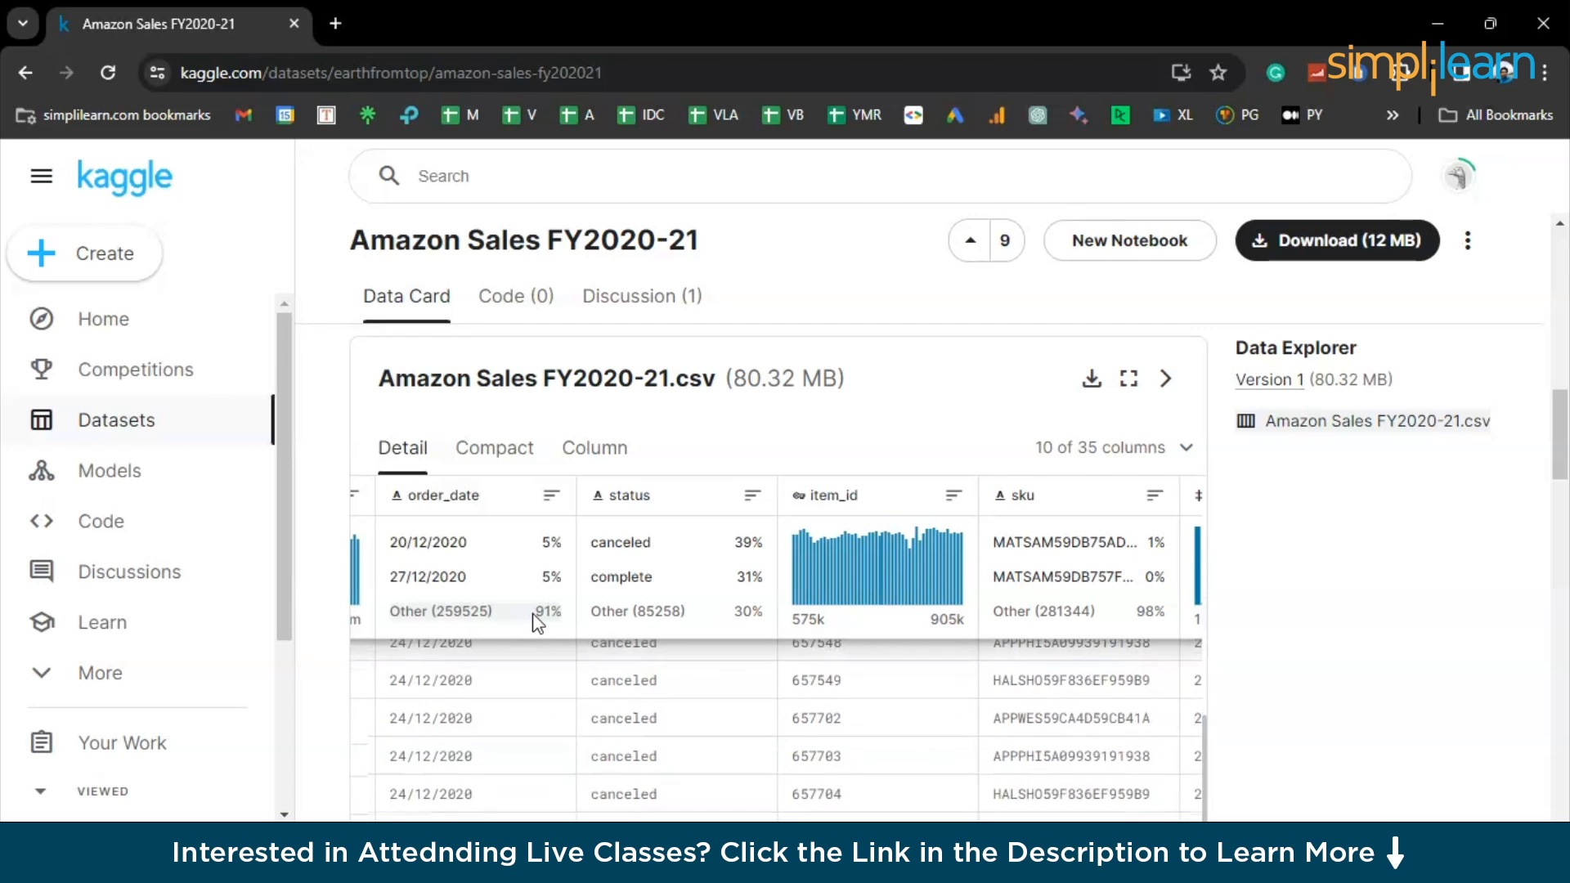
scroll(537, 623, "left", 2)
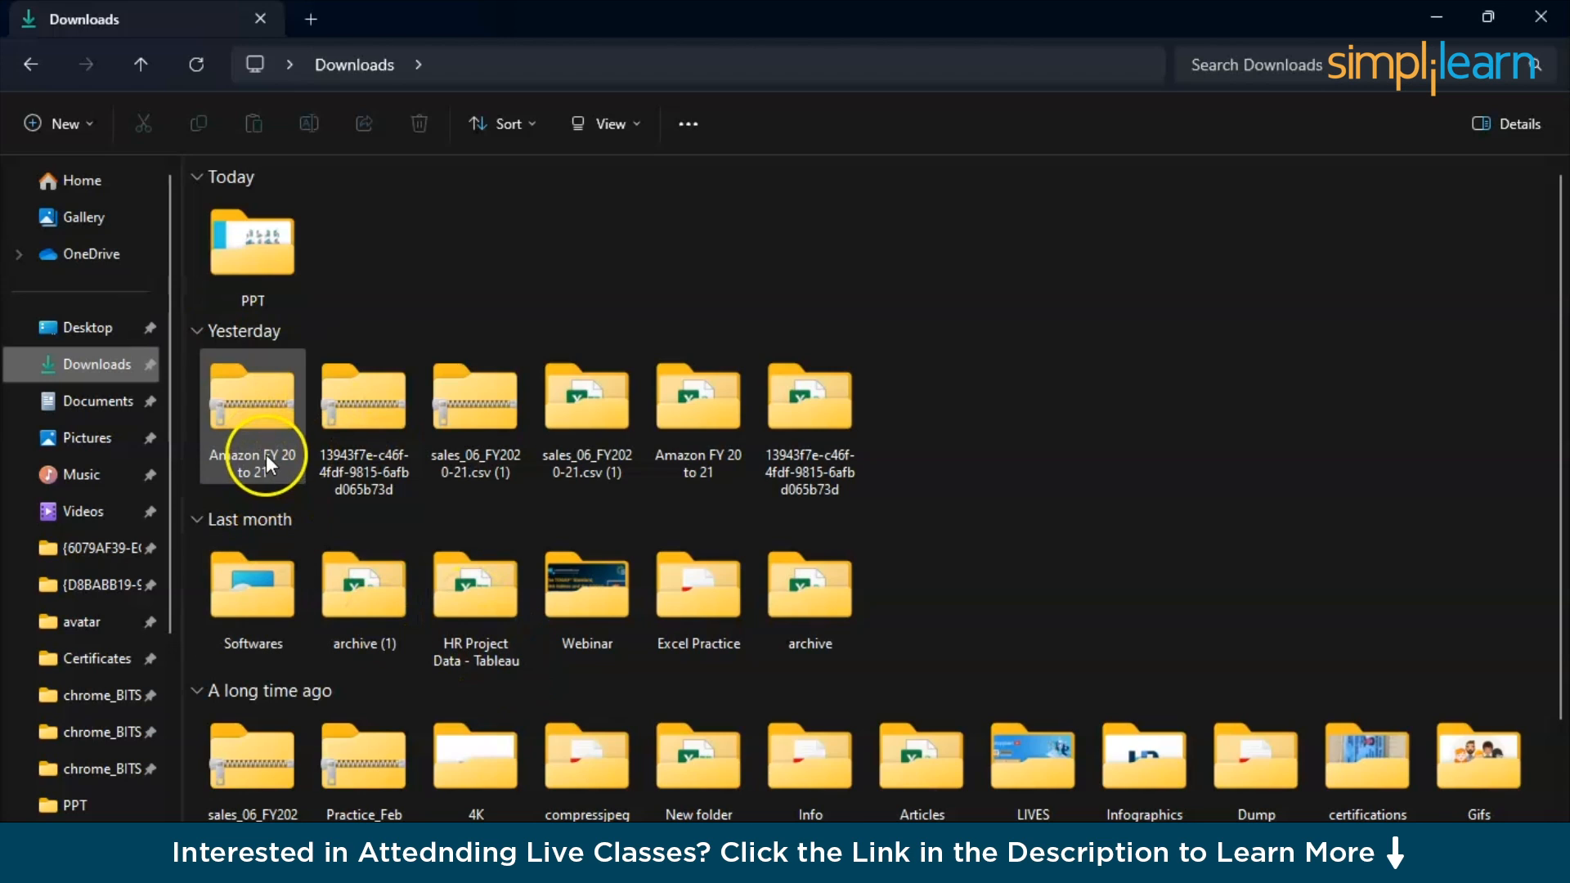
- Copy the Amazon Sales FY2020-21 CSV file from the extracted Amazon FY 20 to 21 folder into Downloads
left_click(266, 454)
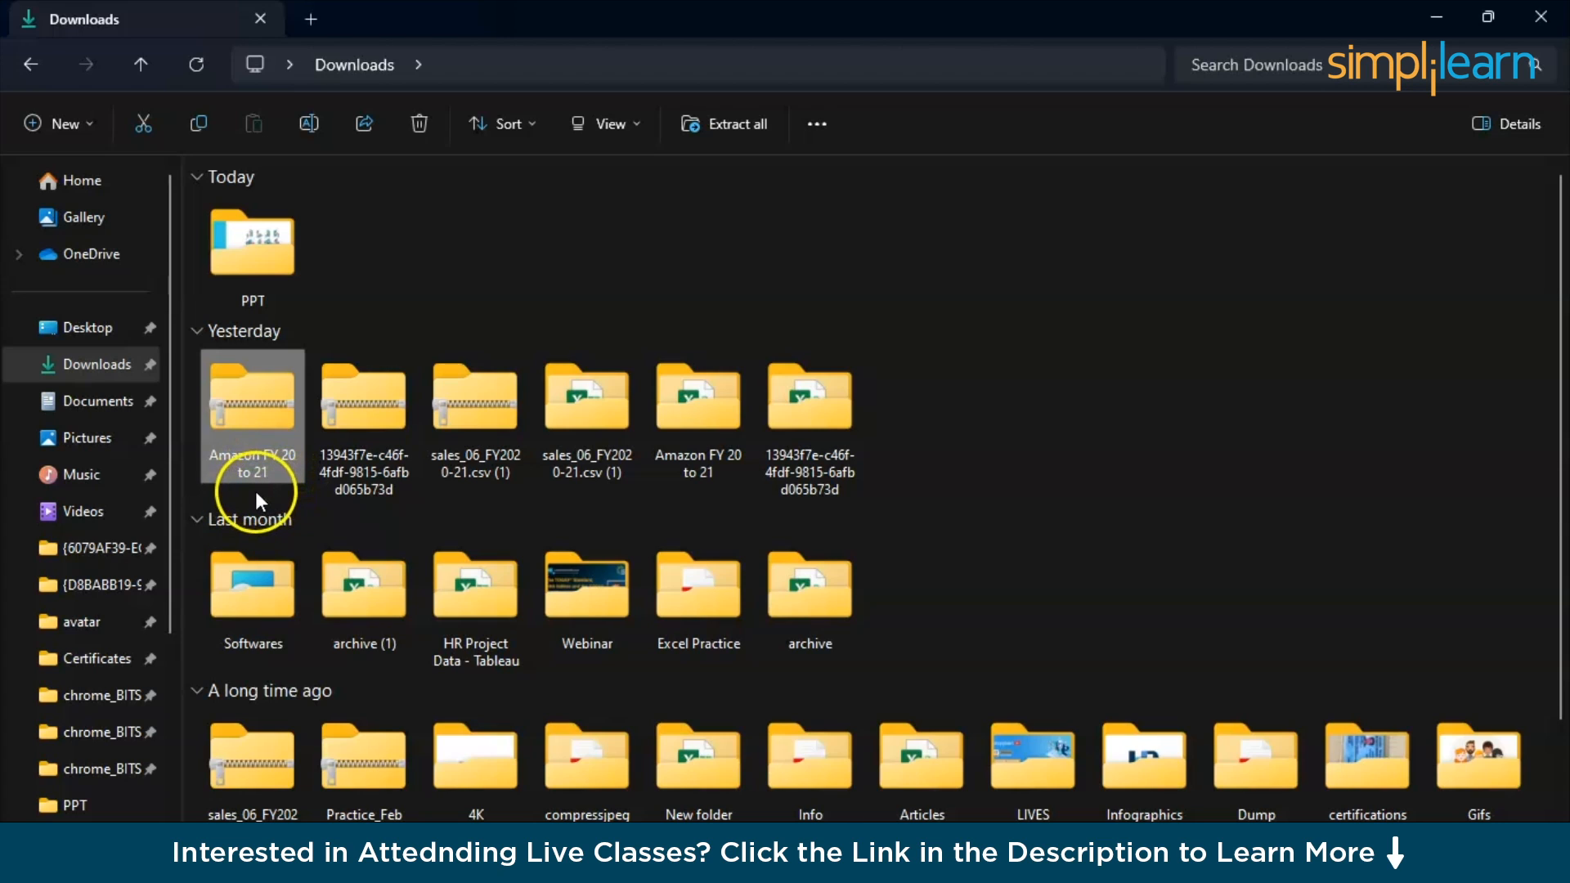
double_click(711, 471)
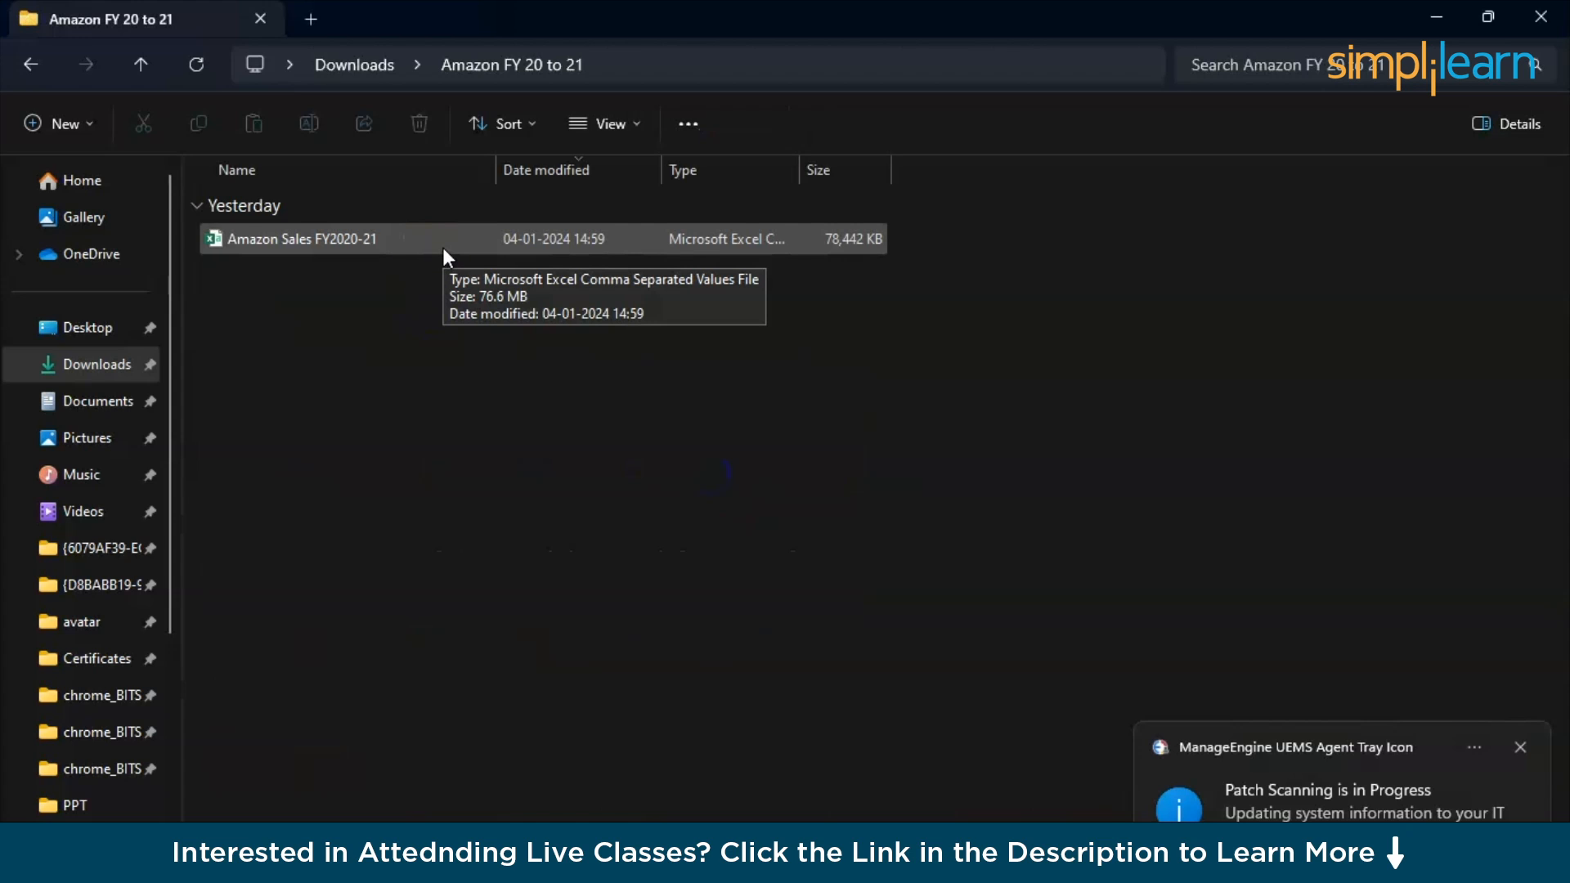
left_click(443, 247)
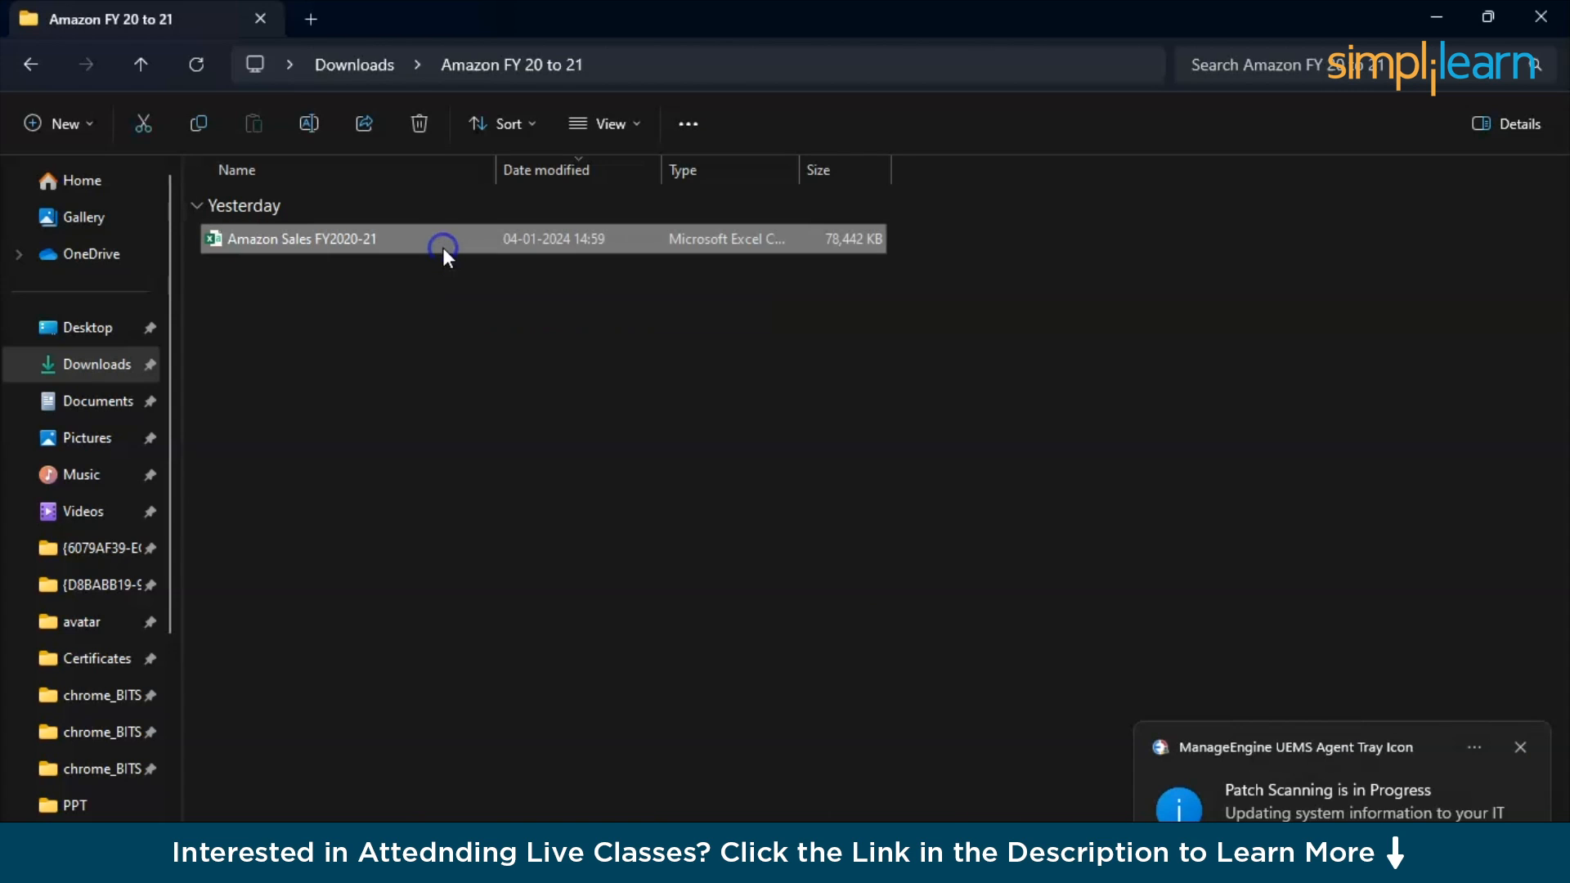
left_click(369, 66)
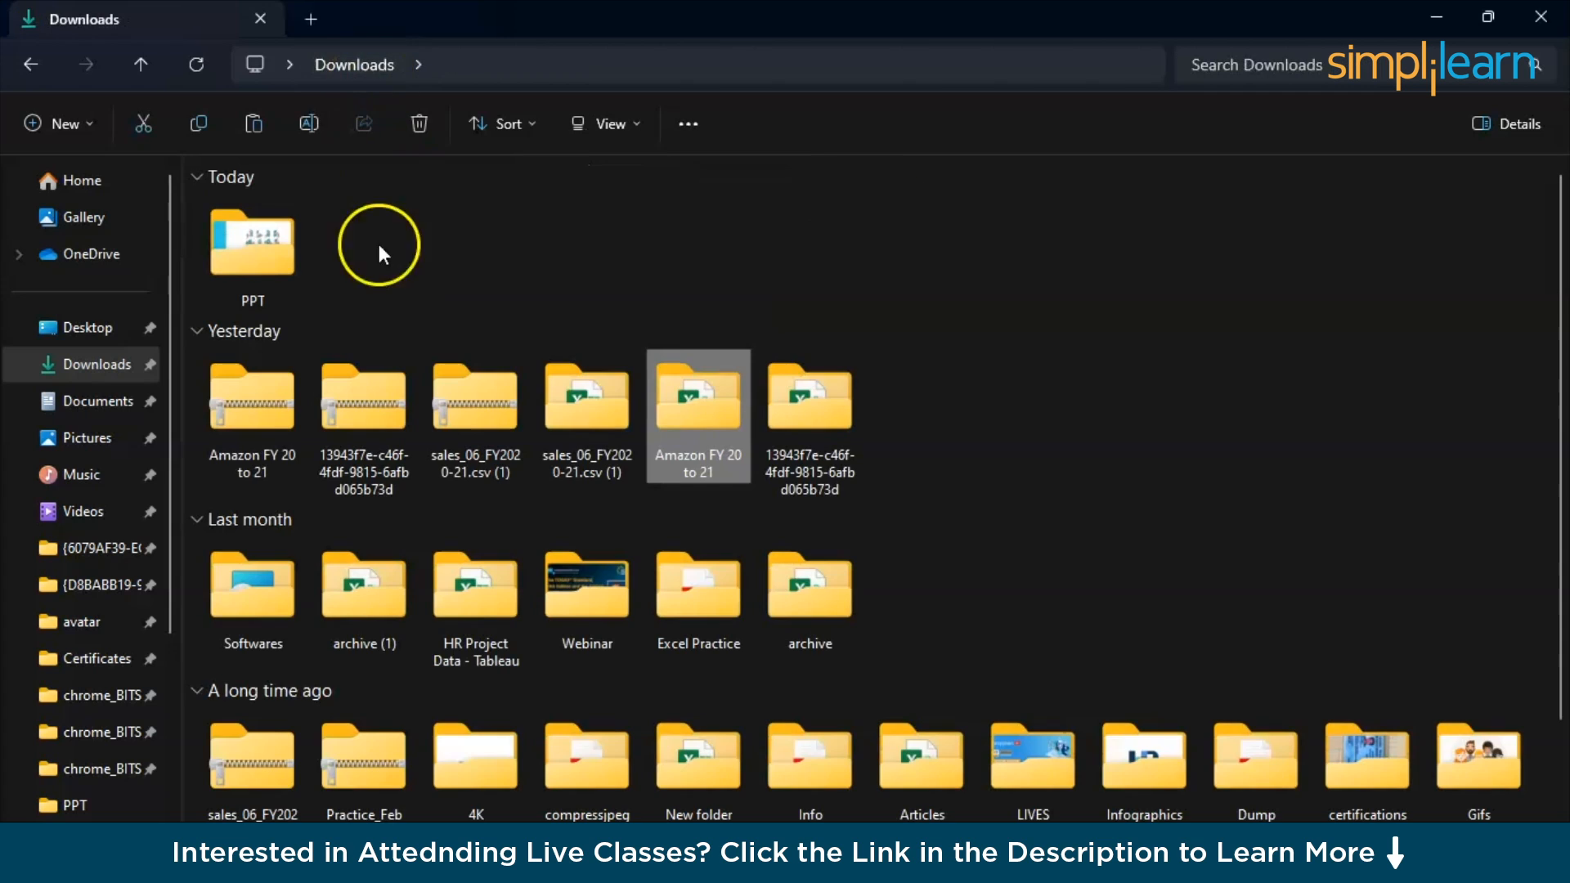
left_click(420, 278)
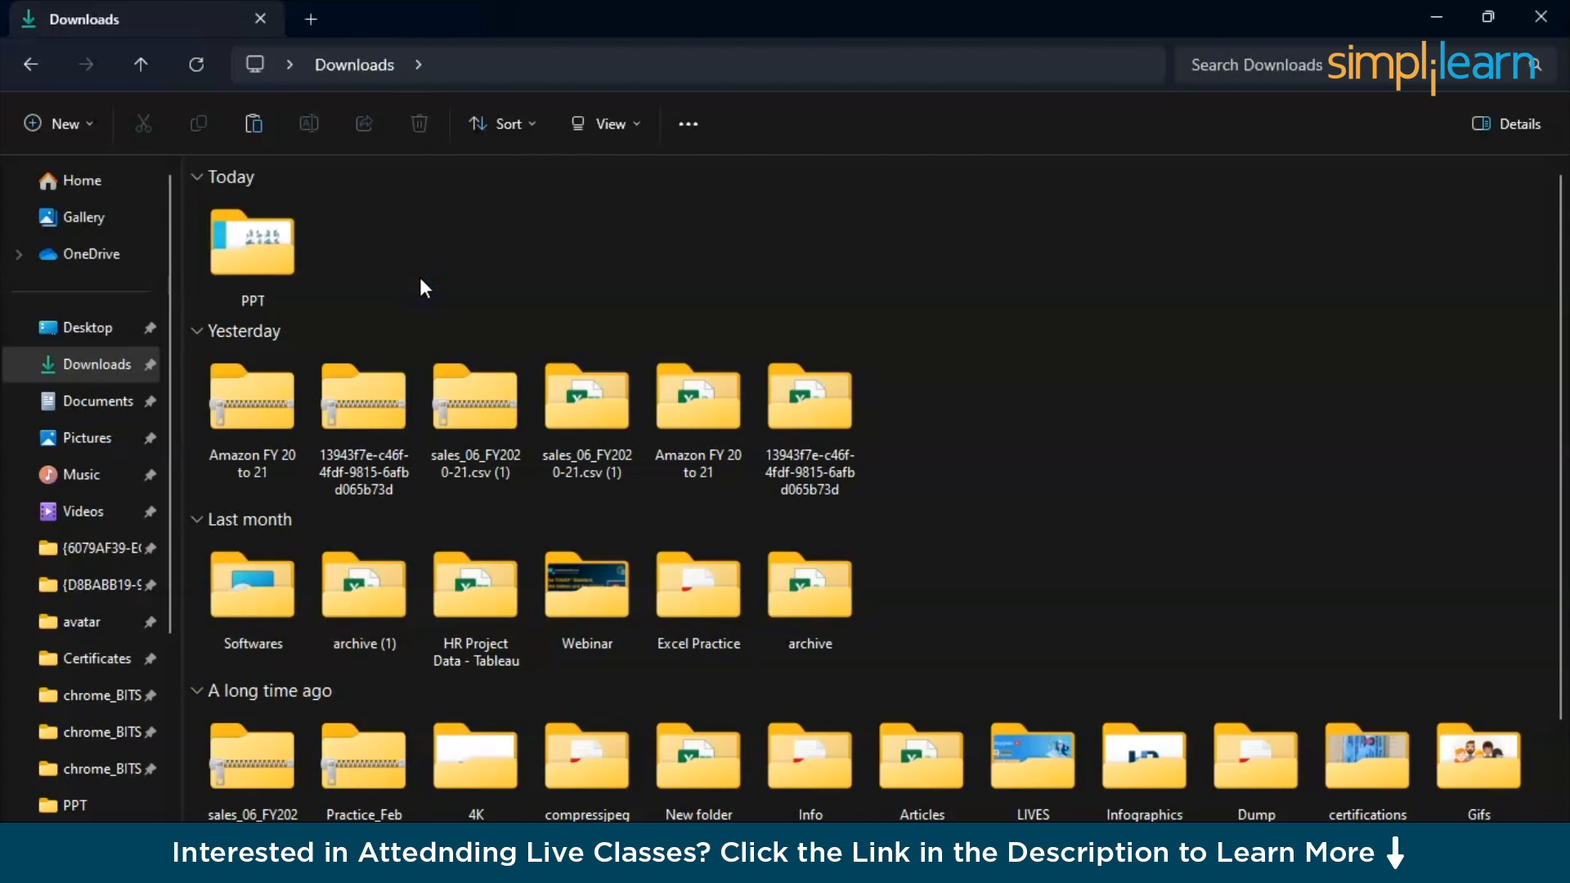
- Open the copied Amazon Sales FY2020-21 CSV in Excel and save it in Downloads as an Excel Workbook (*.xlsx)
left_click(919, 402)
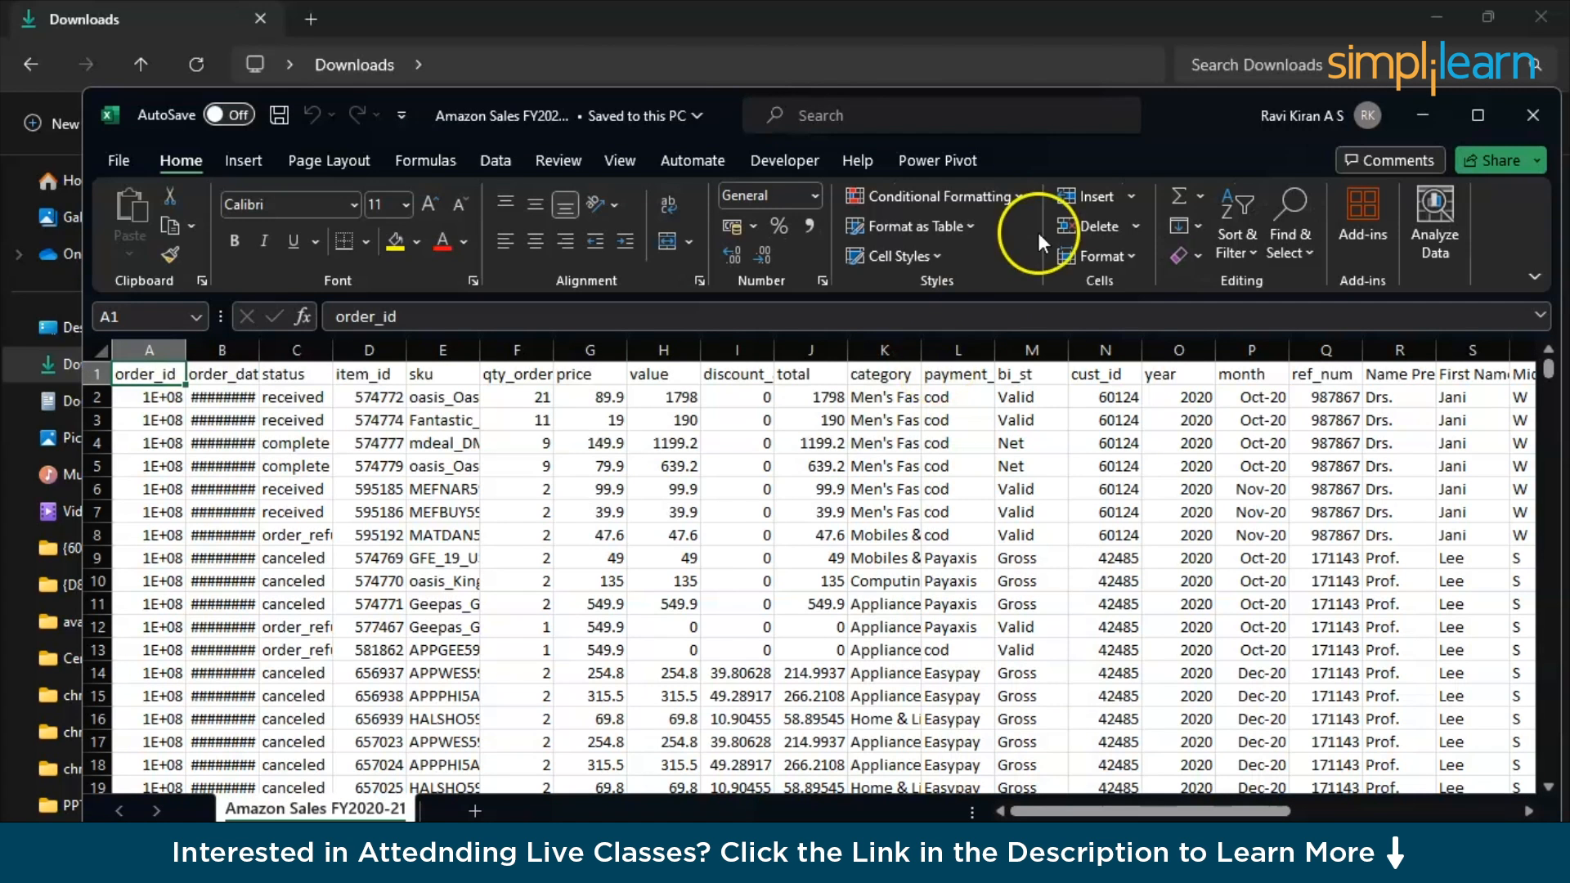
double_click(1200, 105)
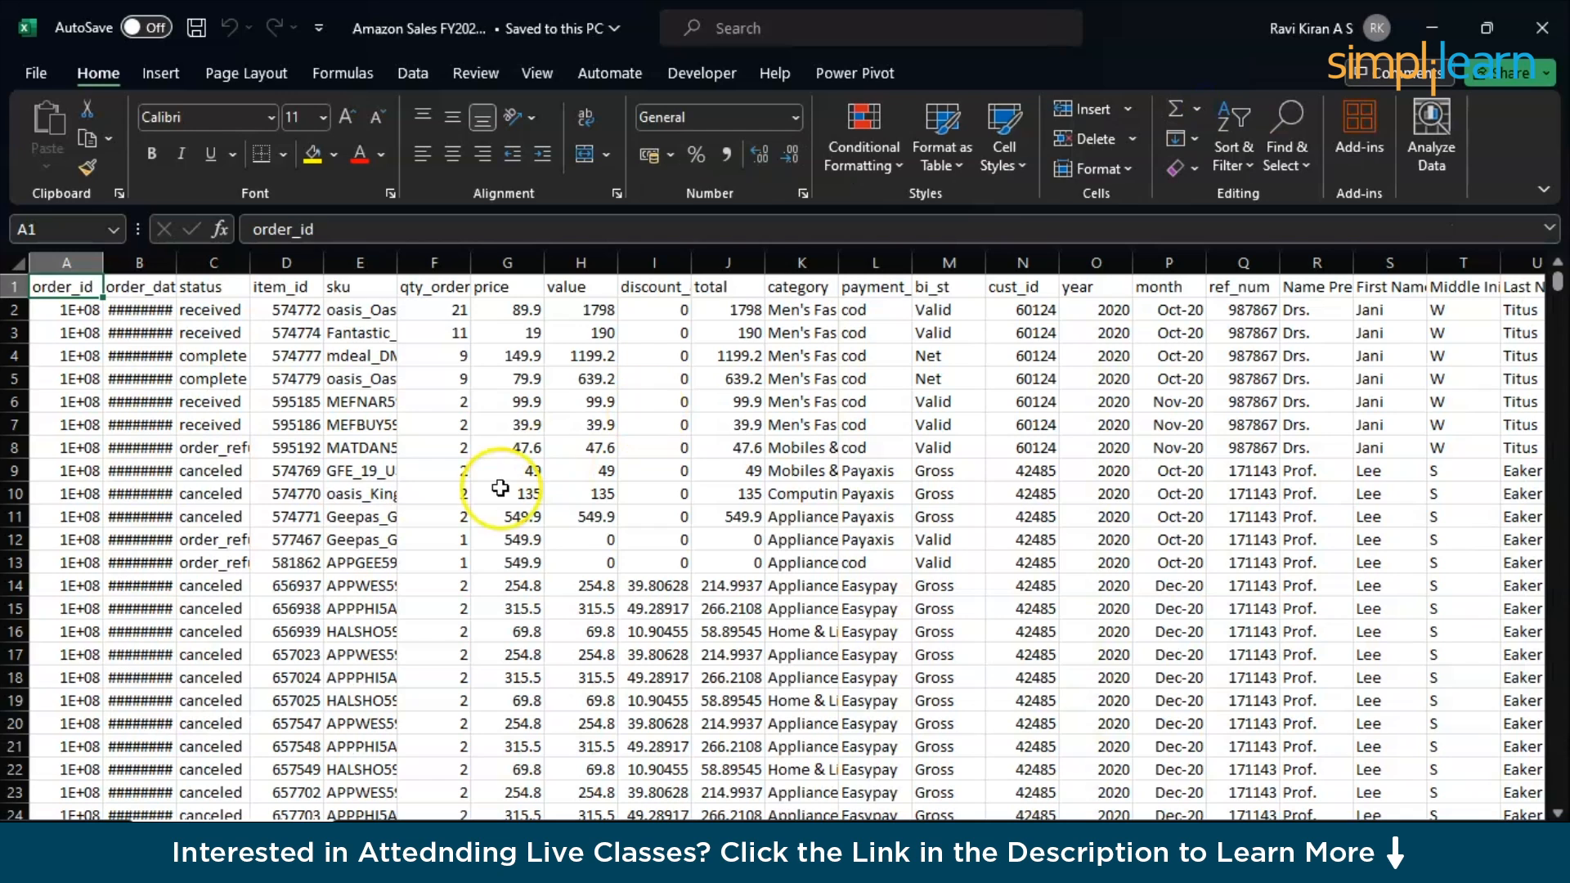
left_click(37, 75)
left_click(65, 425)
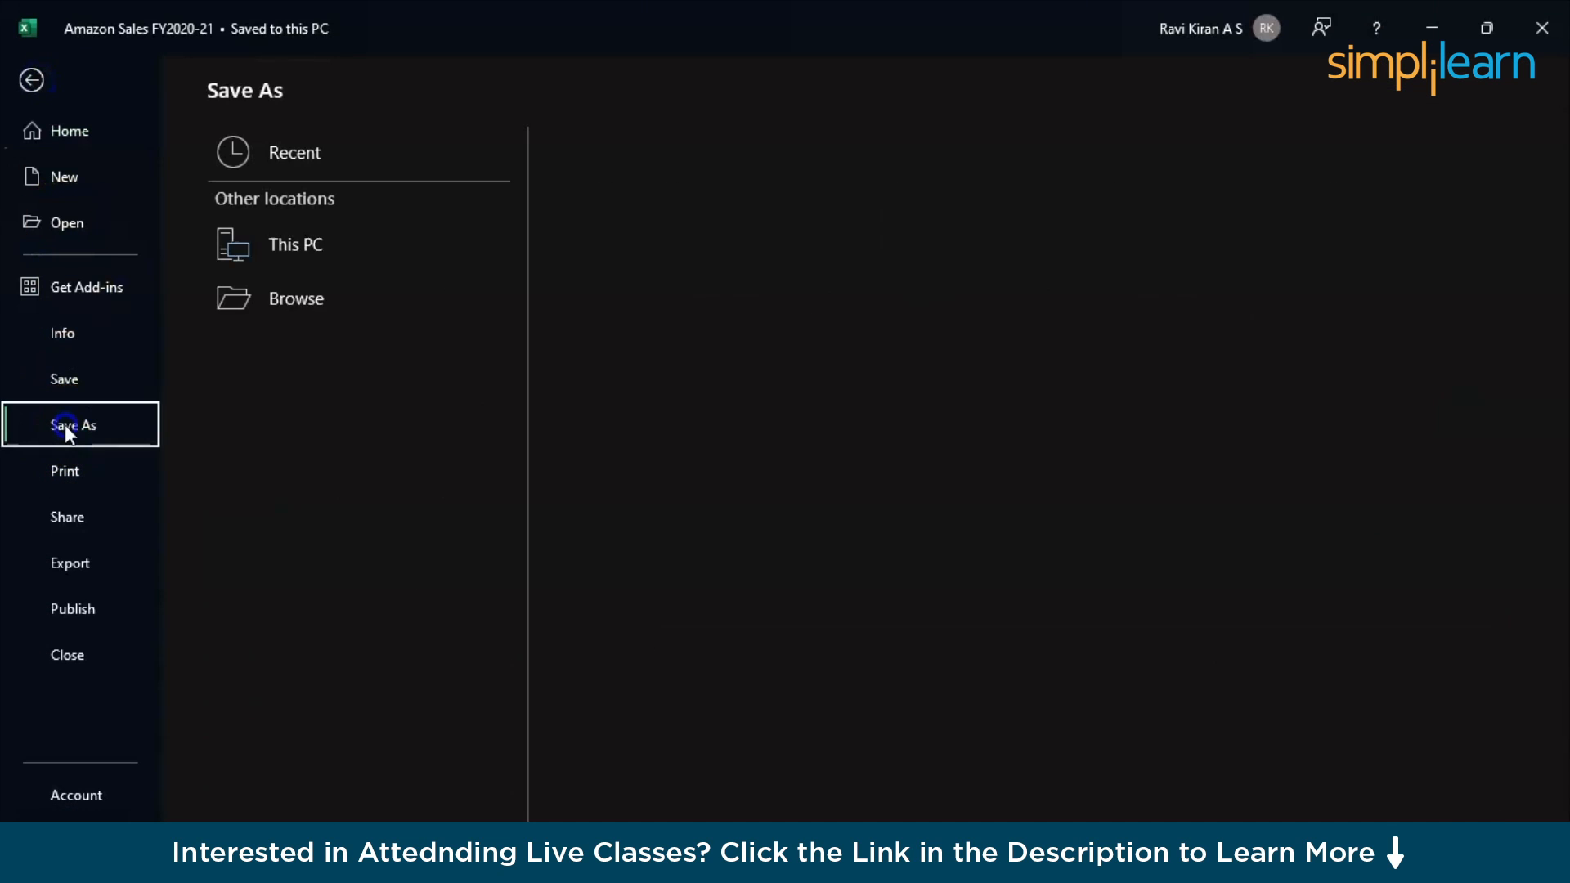
left_click(692, 204)
left_click(691, 226)
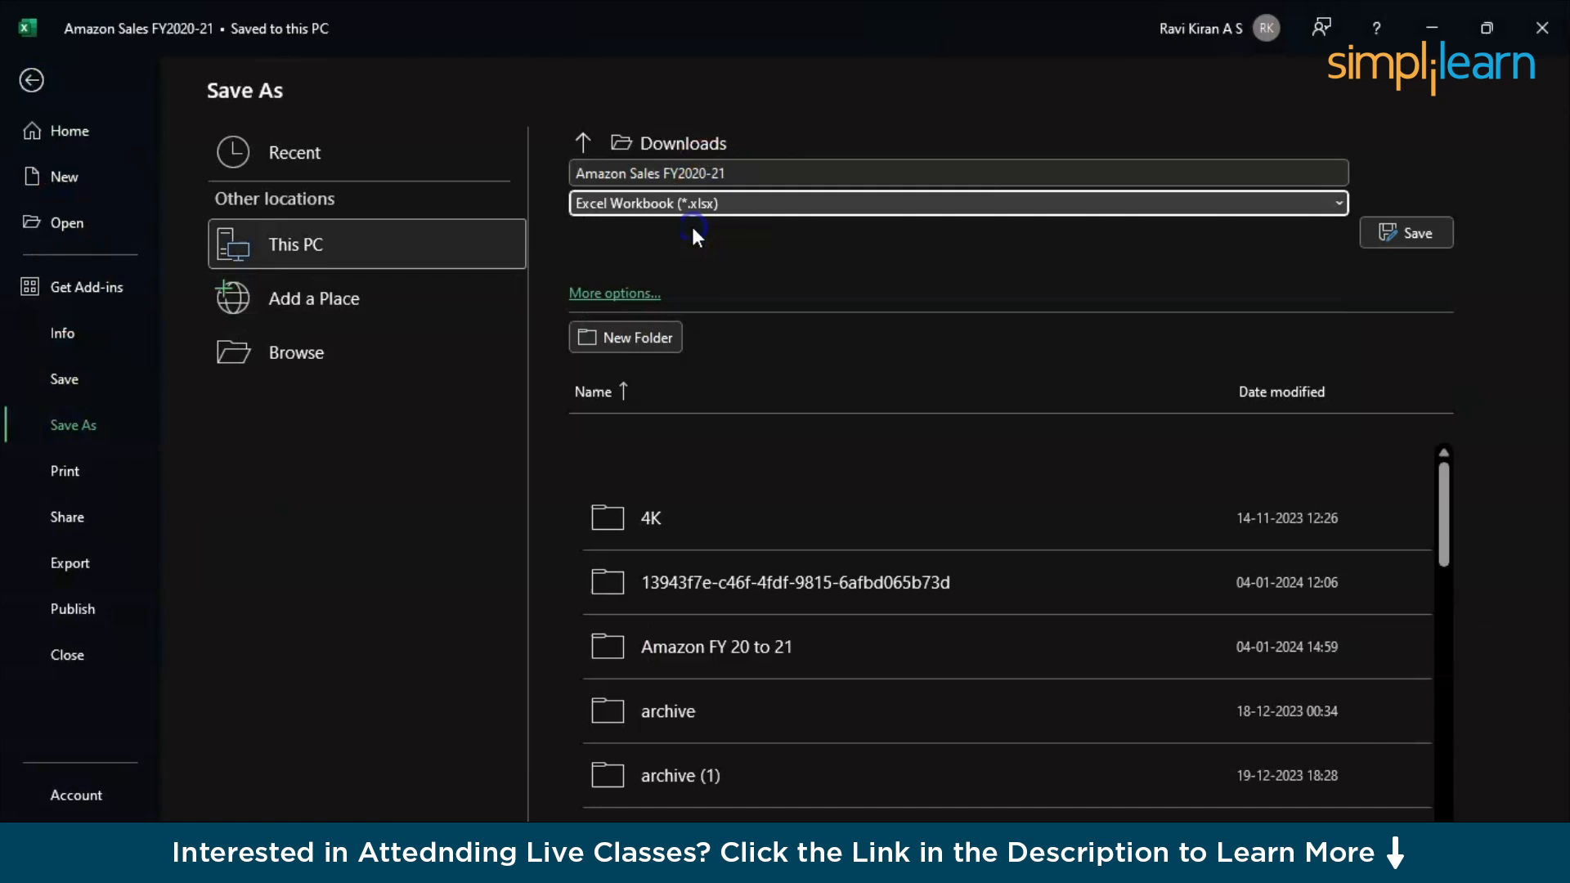
left_click(1422, 233)
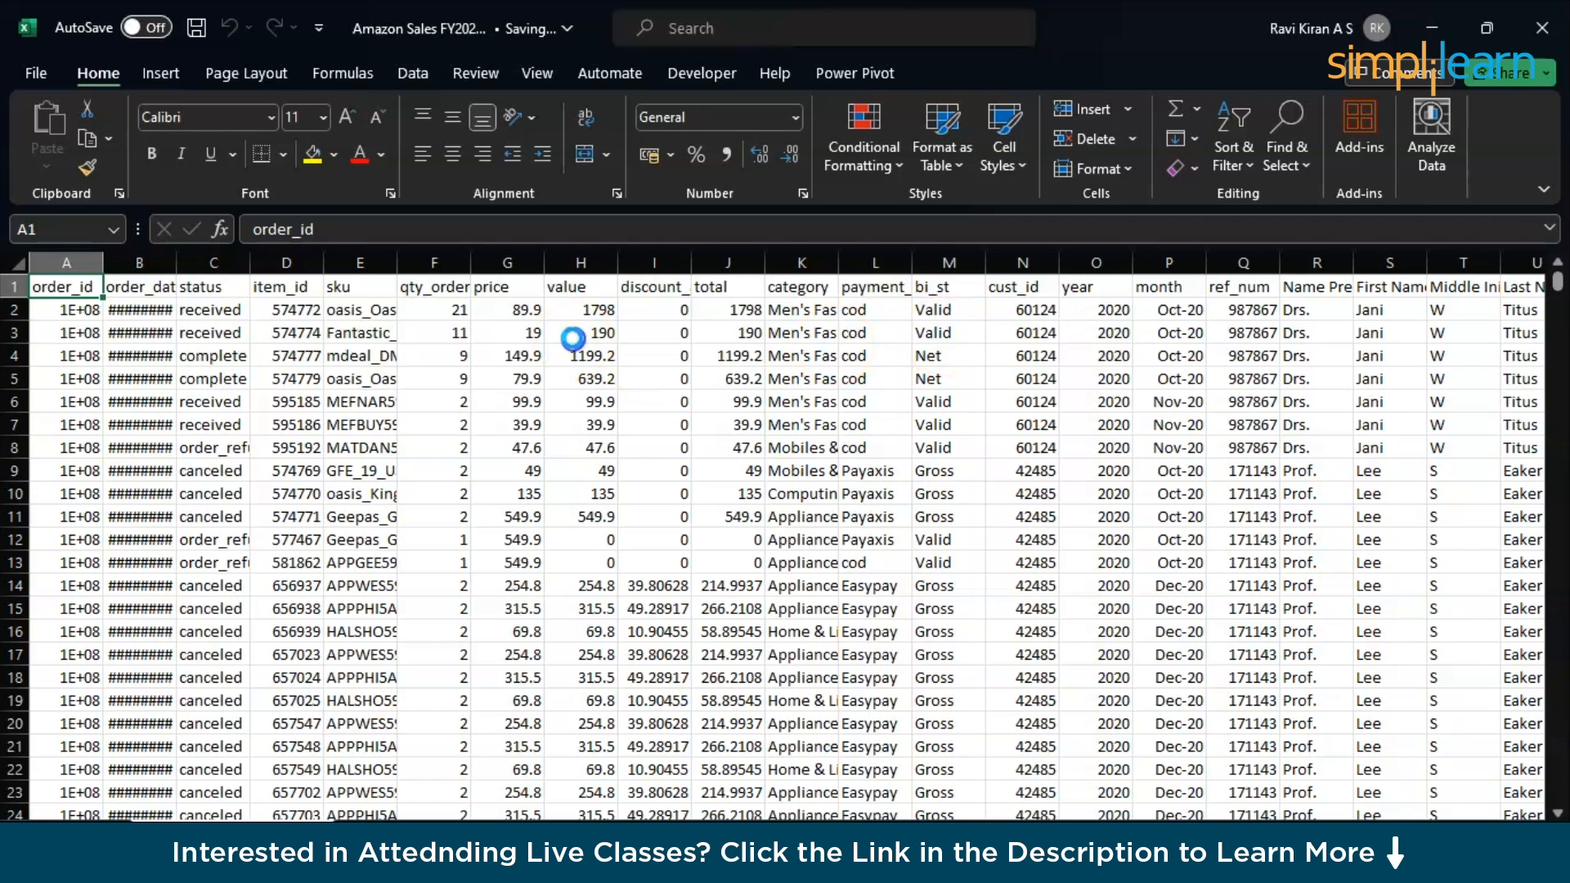
- Replace all occurrences of 2020 with 2022 in the sales sheet
left_click(1113, 309)
key("ctrl+c")
key("ctrl+f")
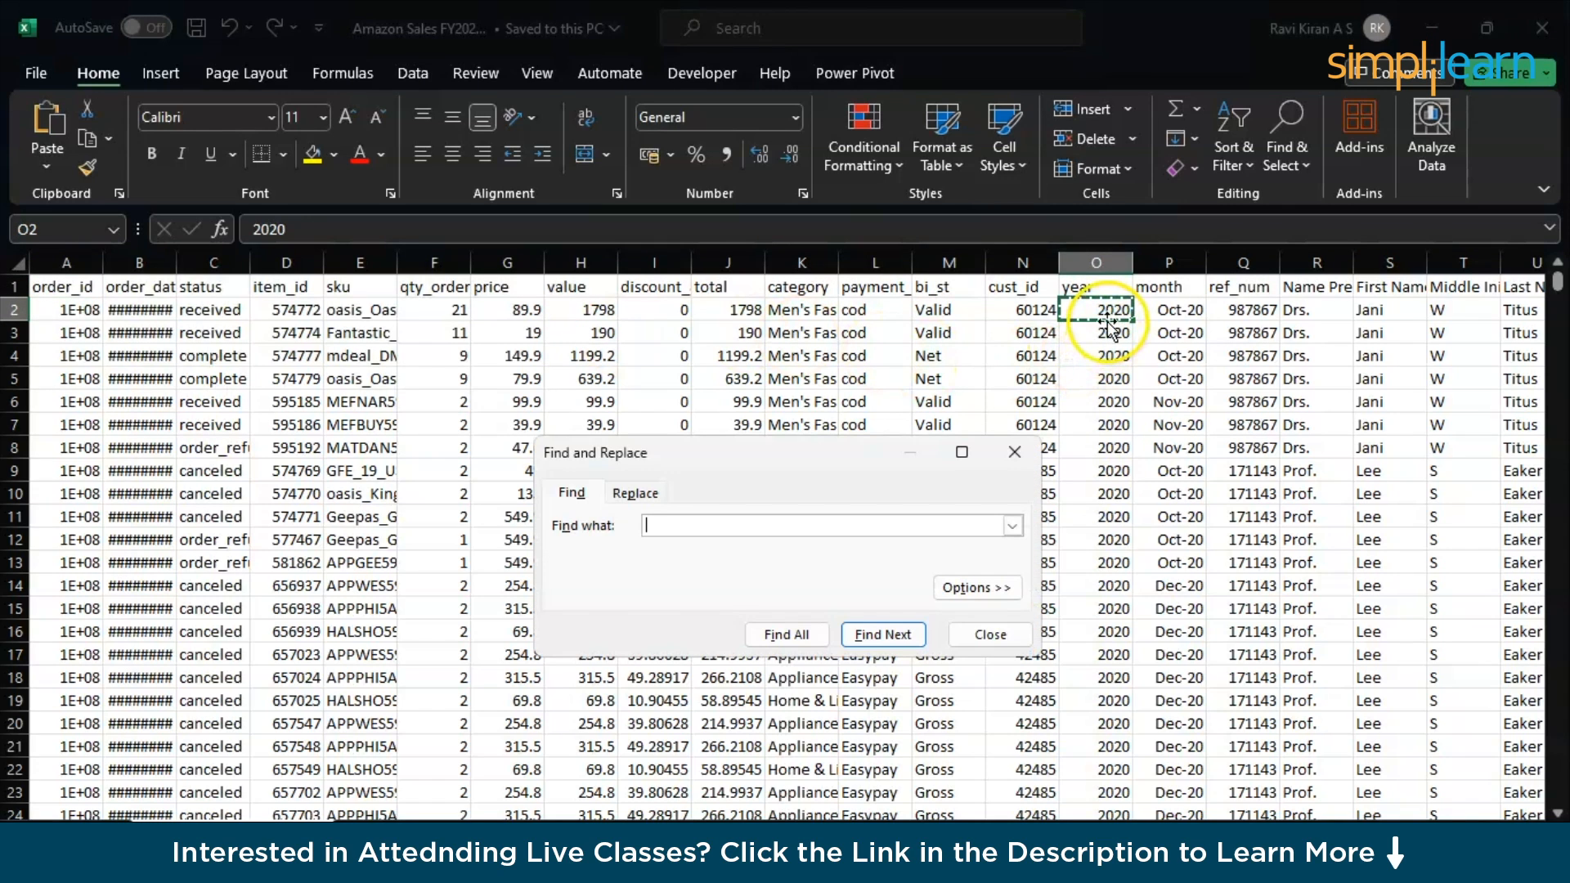
left_click(1289, 157)
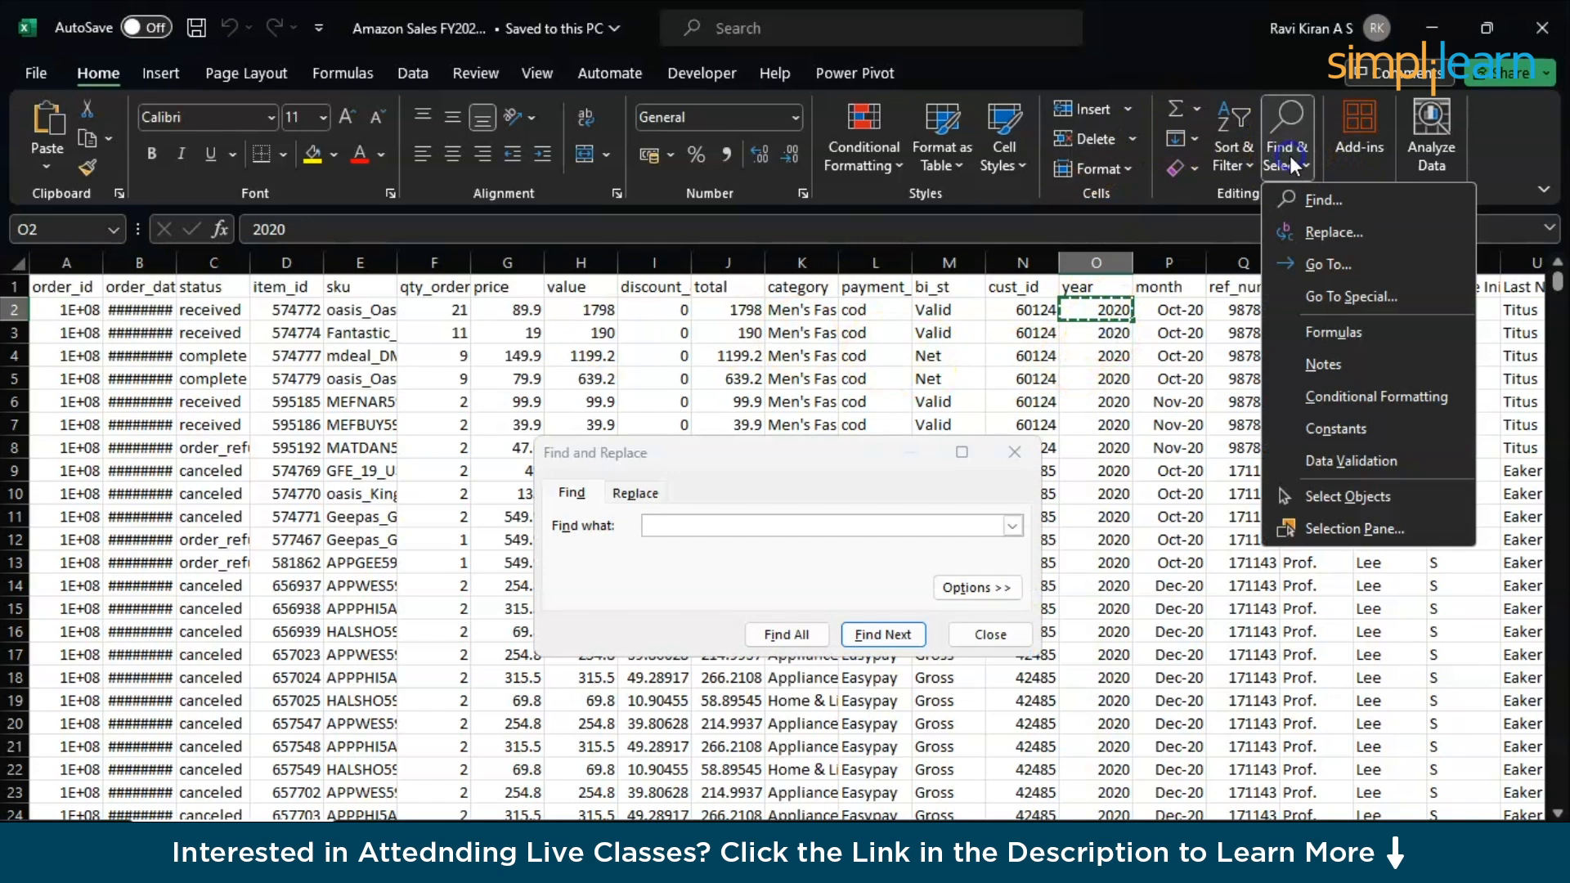
left_click(1312, 230)
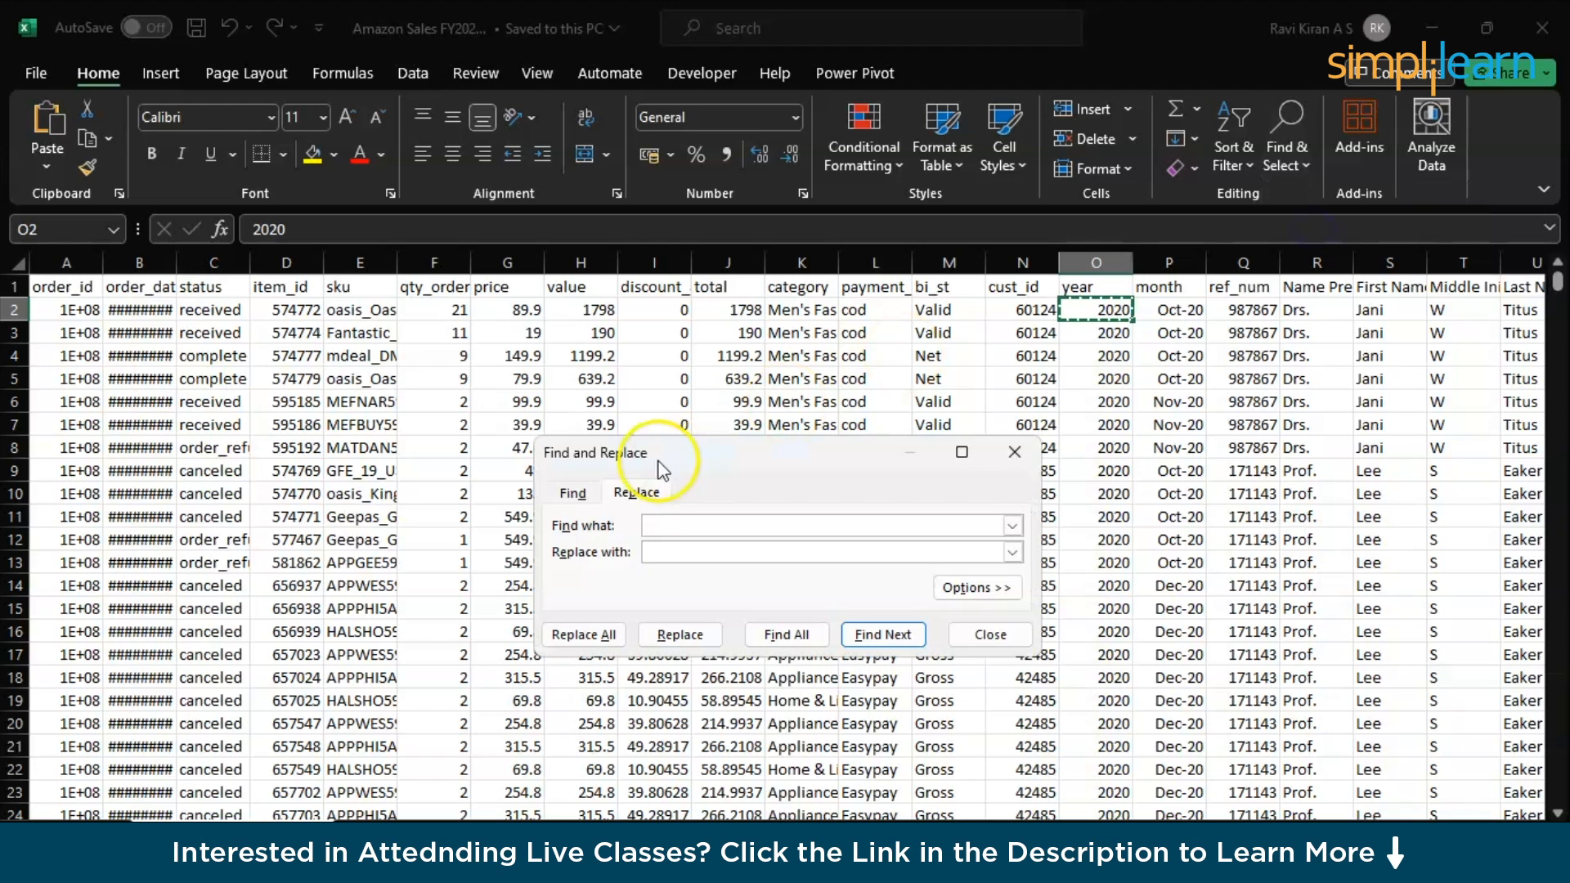
key("ctrl+v")
left_click(665, 551)
type("203")
type("2")
left_click(582, 635)
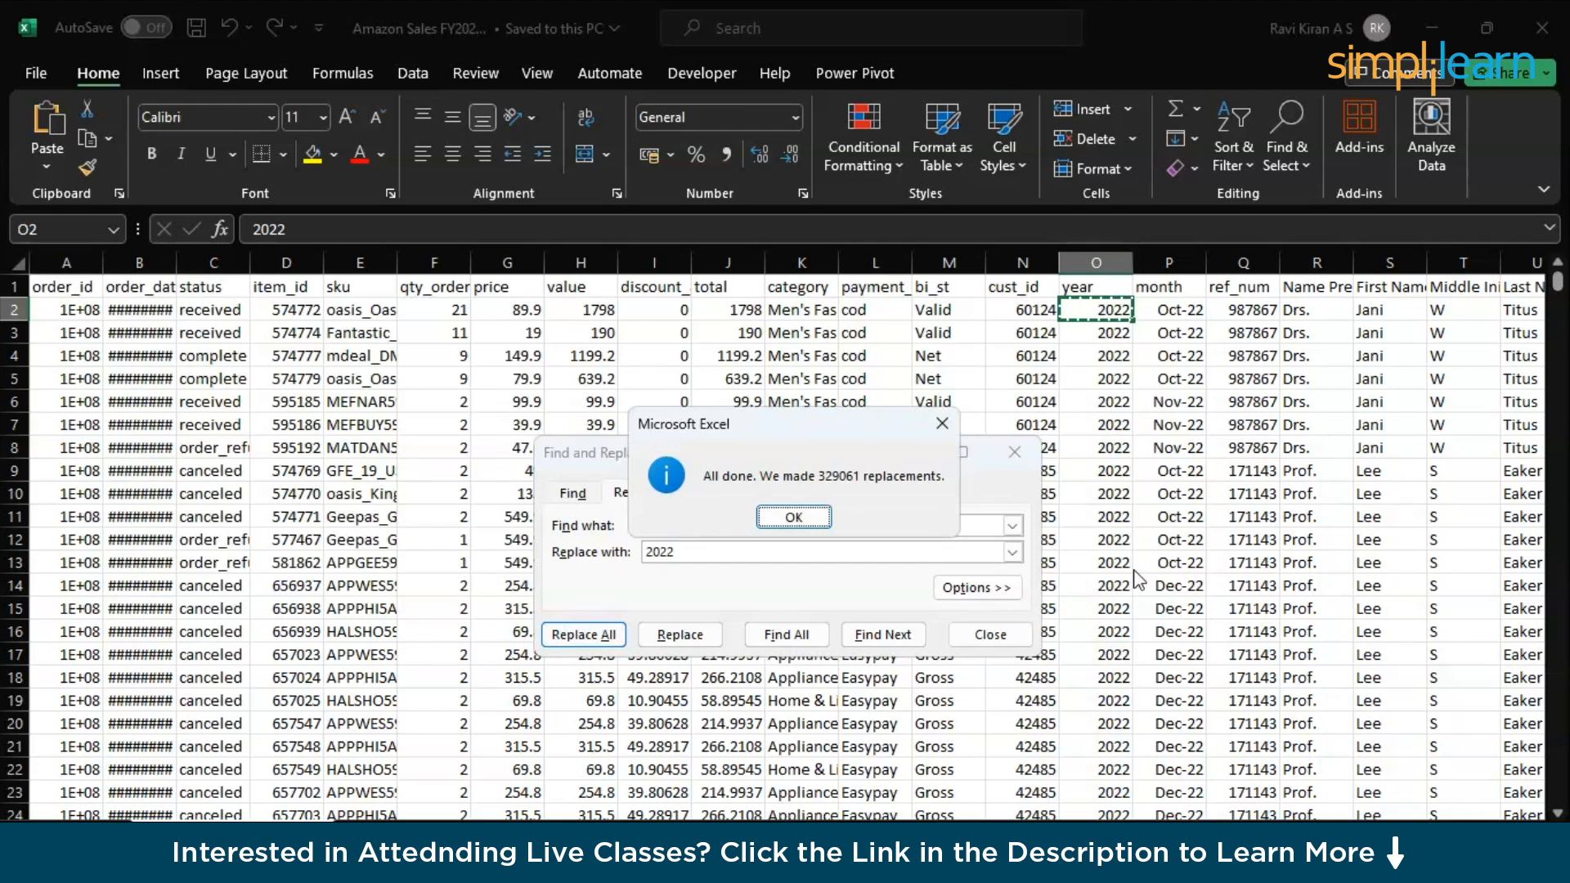
left_click(793, 516)
- Replace all occurrences of 2021 with 2023 in the sales sheet
double_click(691, 529)
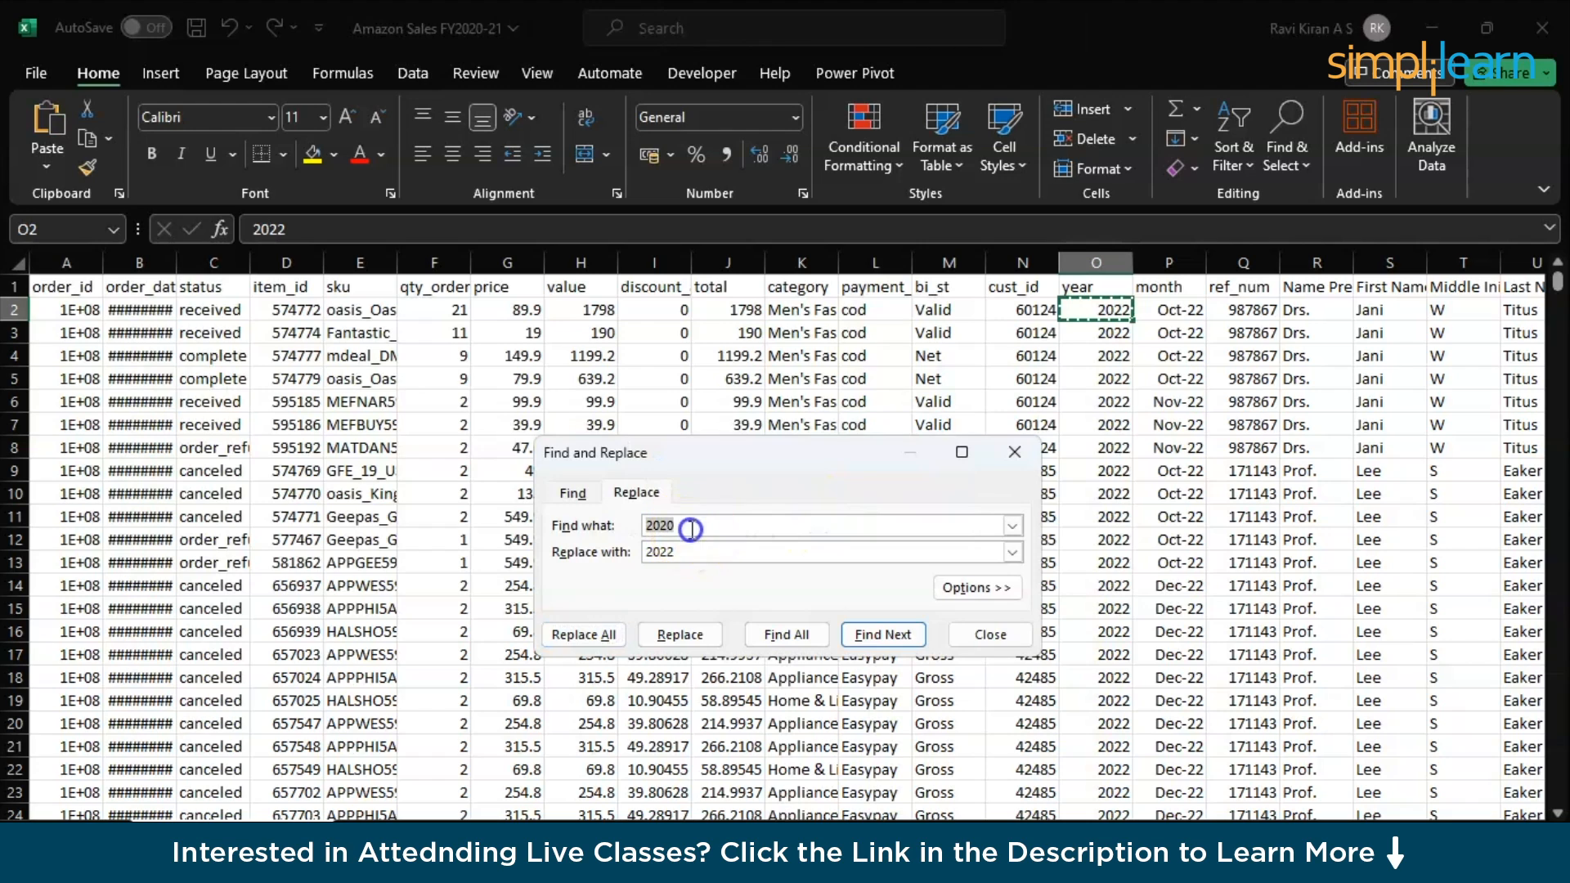
left_click(691, 529)
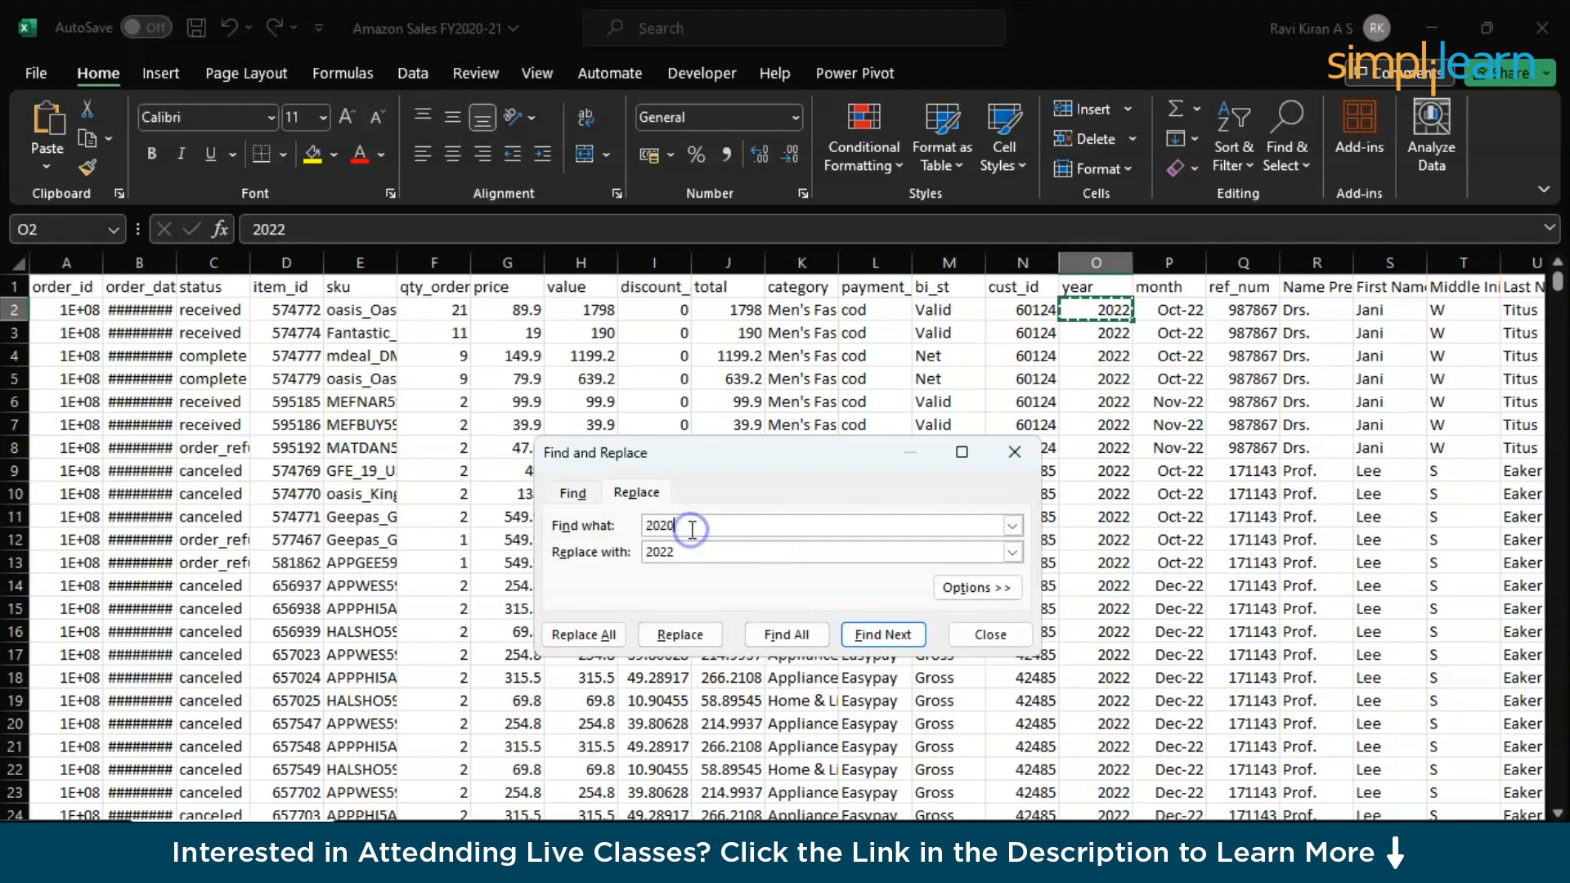
key("BackSpace")
type("2")
left_click(687, 552)
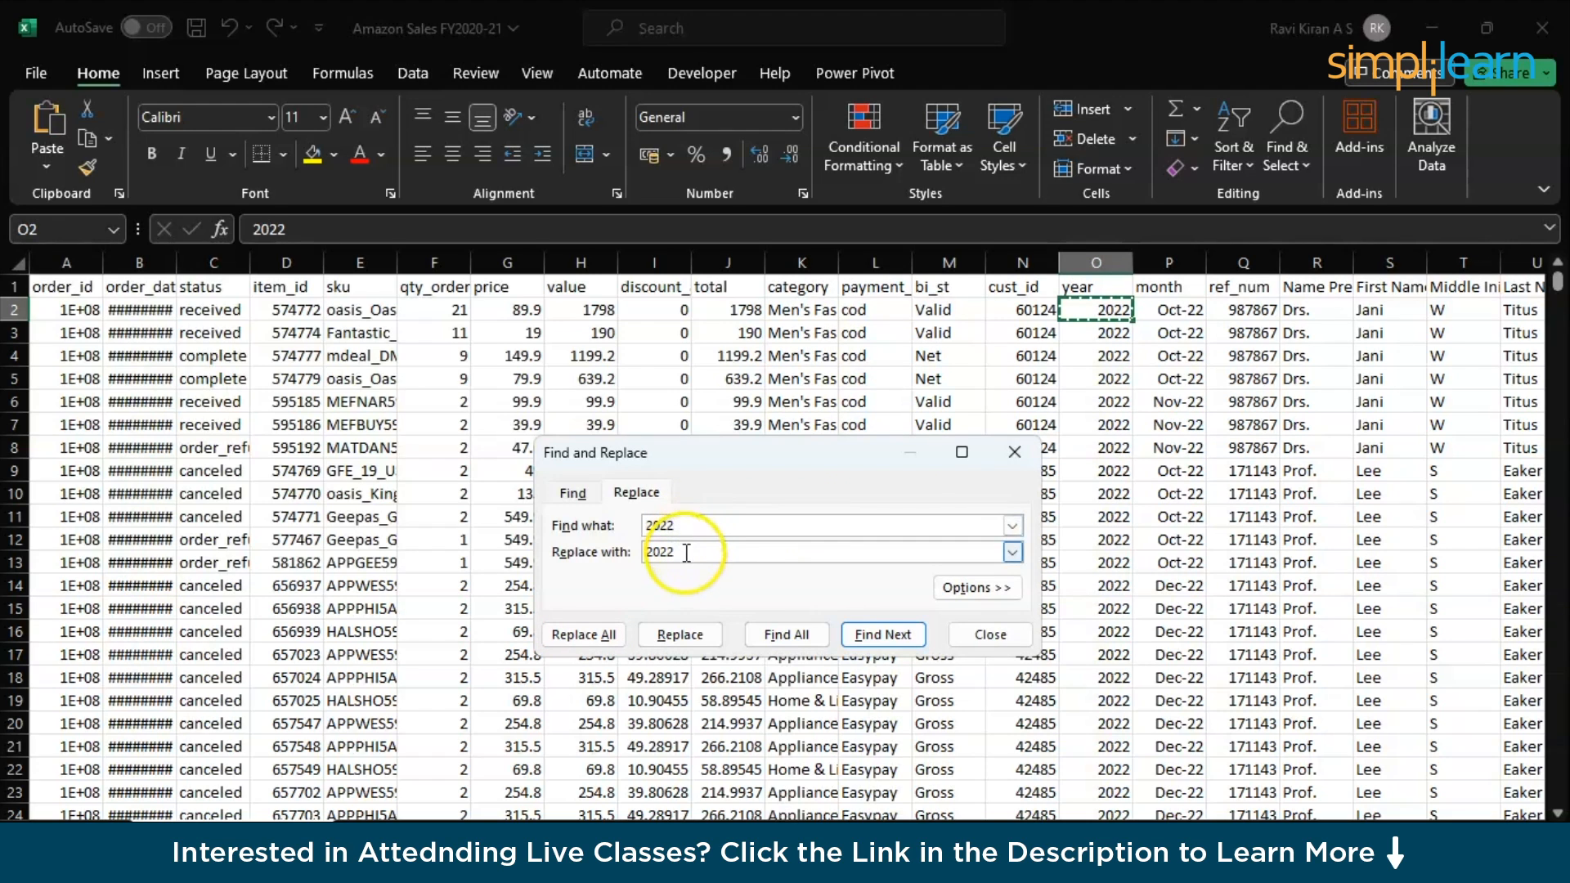
key("BackSpace")
type("3")
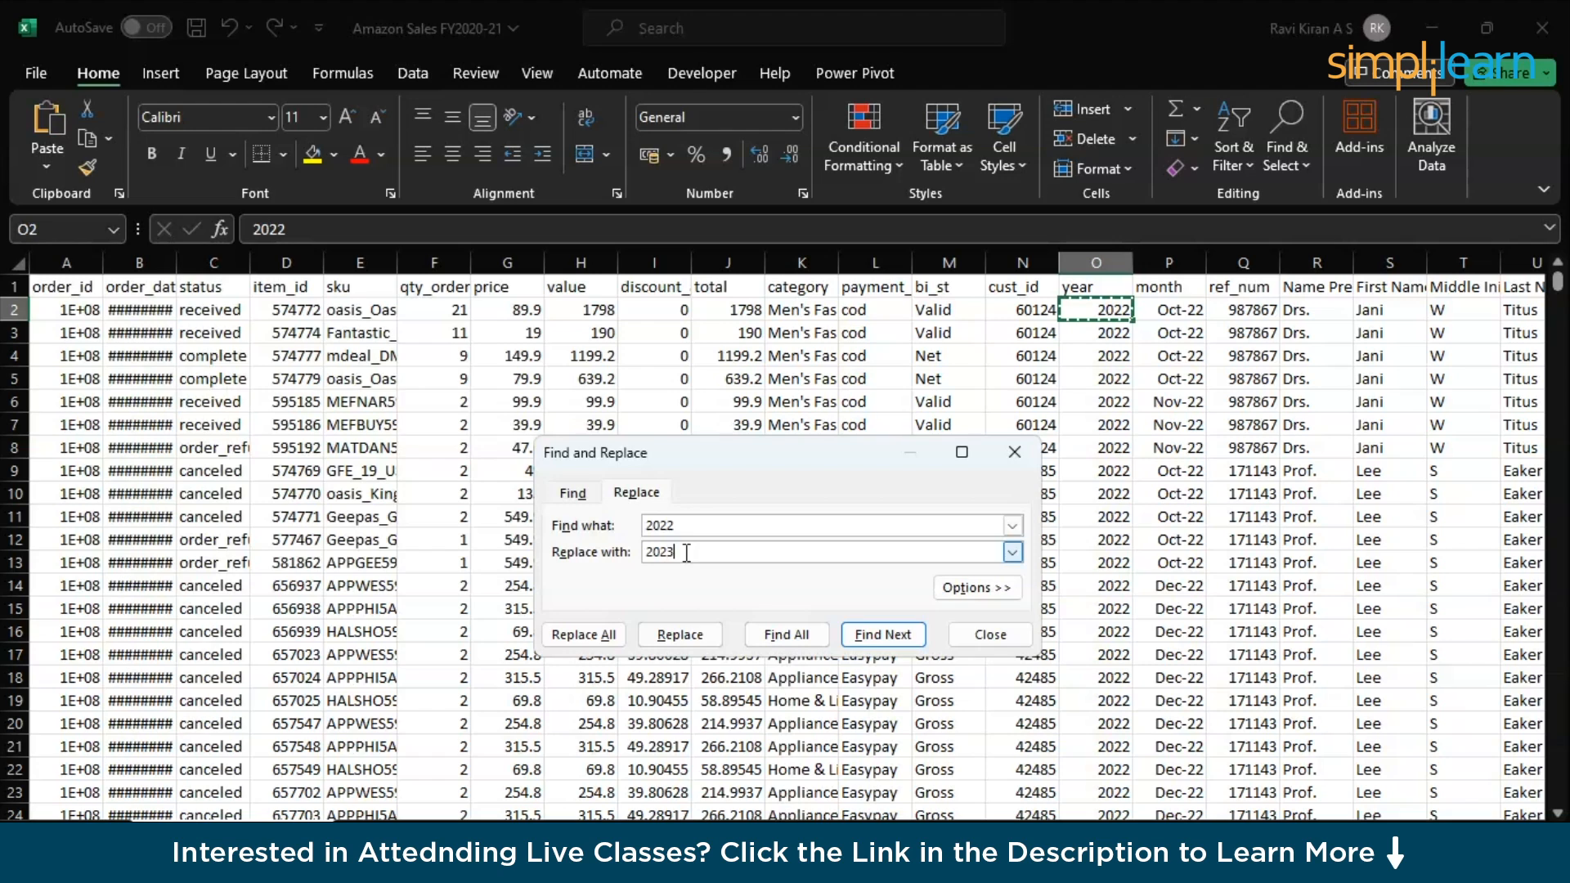
left_click(598, 636)
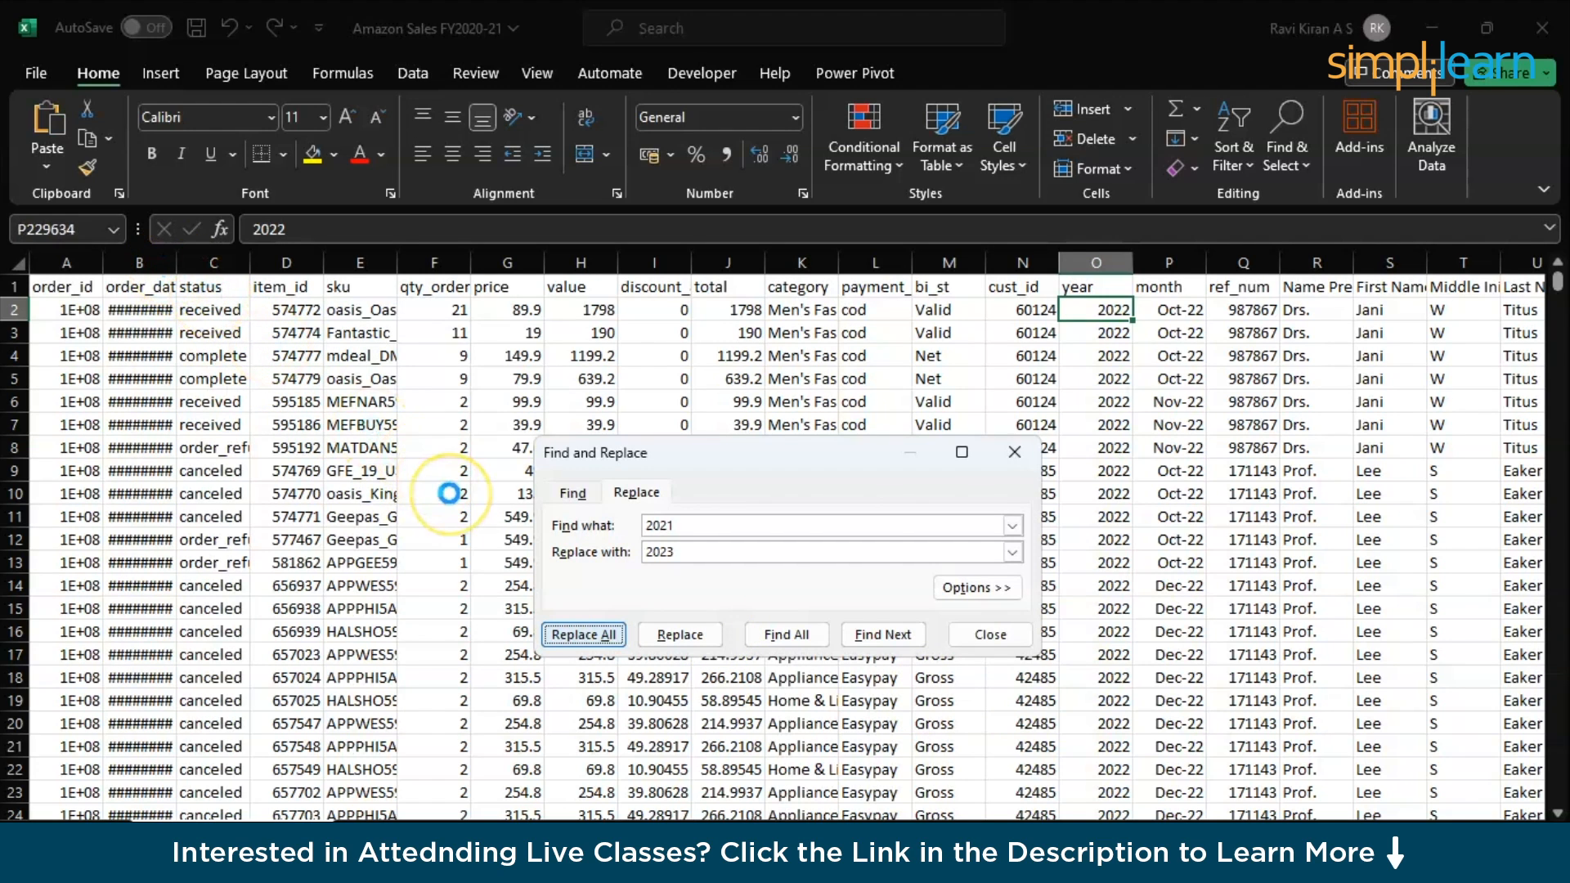
key("alt+Tab")
key("alt+Tab")
key("alt+Tab")
key("alt+Tab")
key("alt+Tab")
key("alt+Tab")
key("alt+Tab")
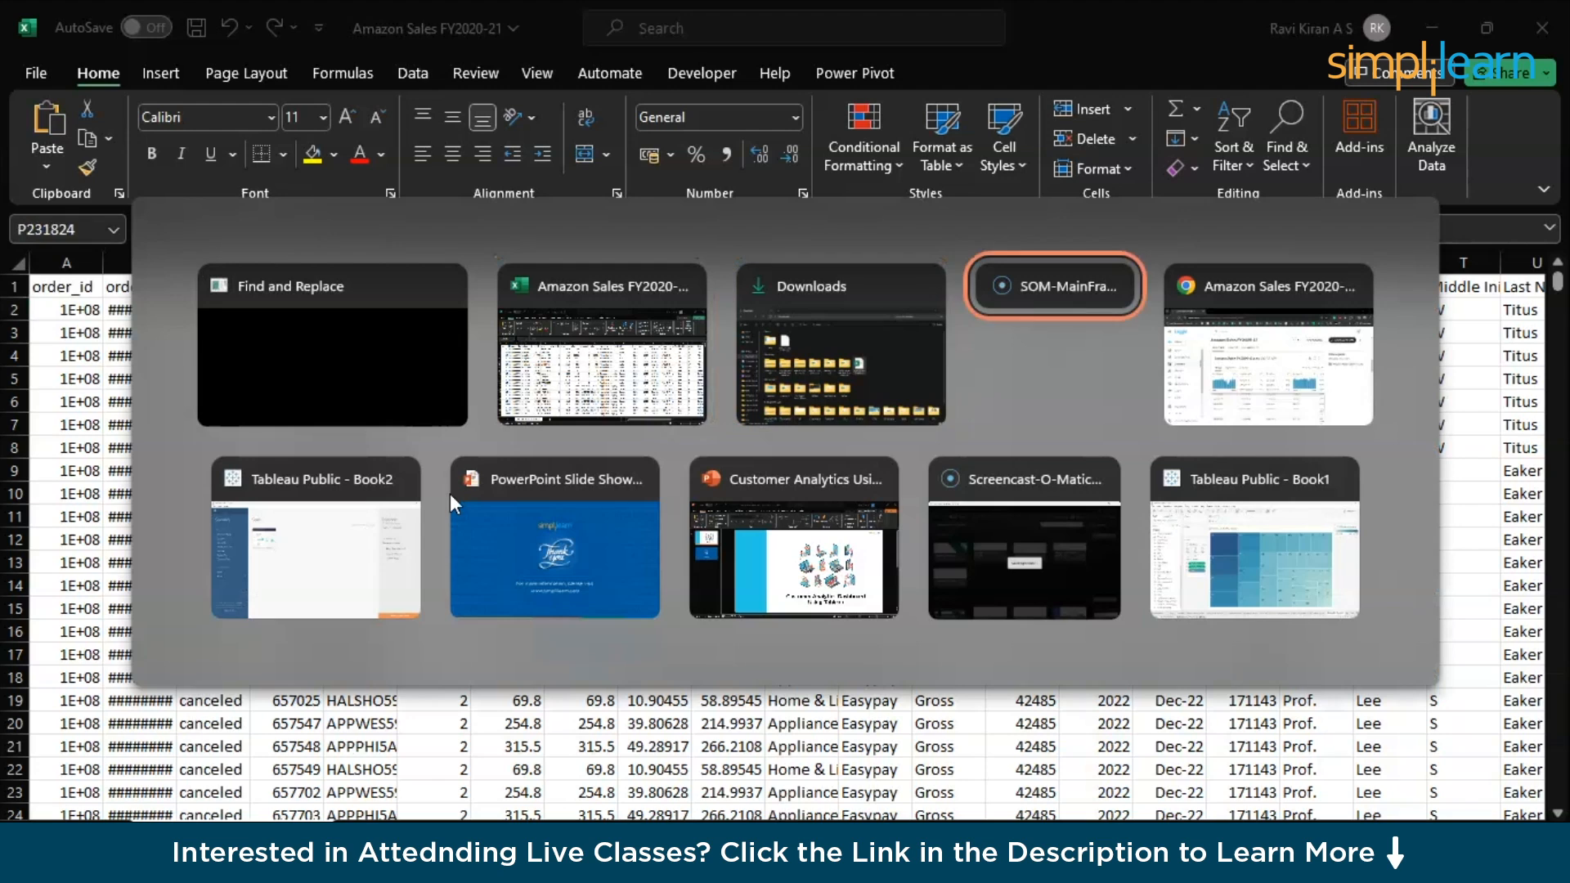
key("alt+Tab")
key("alt+Tab")
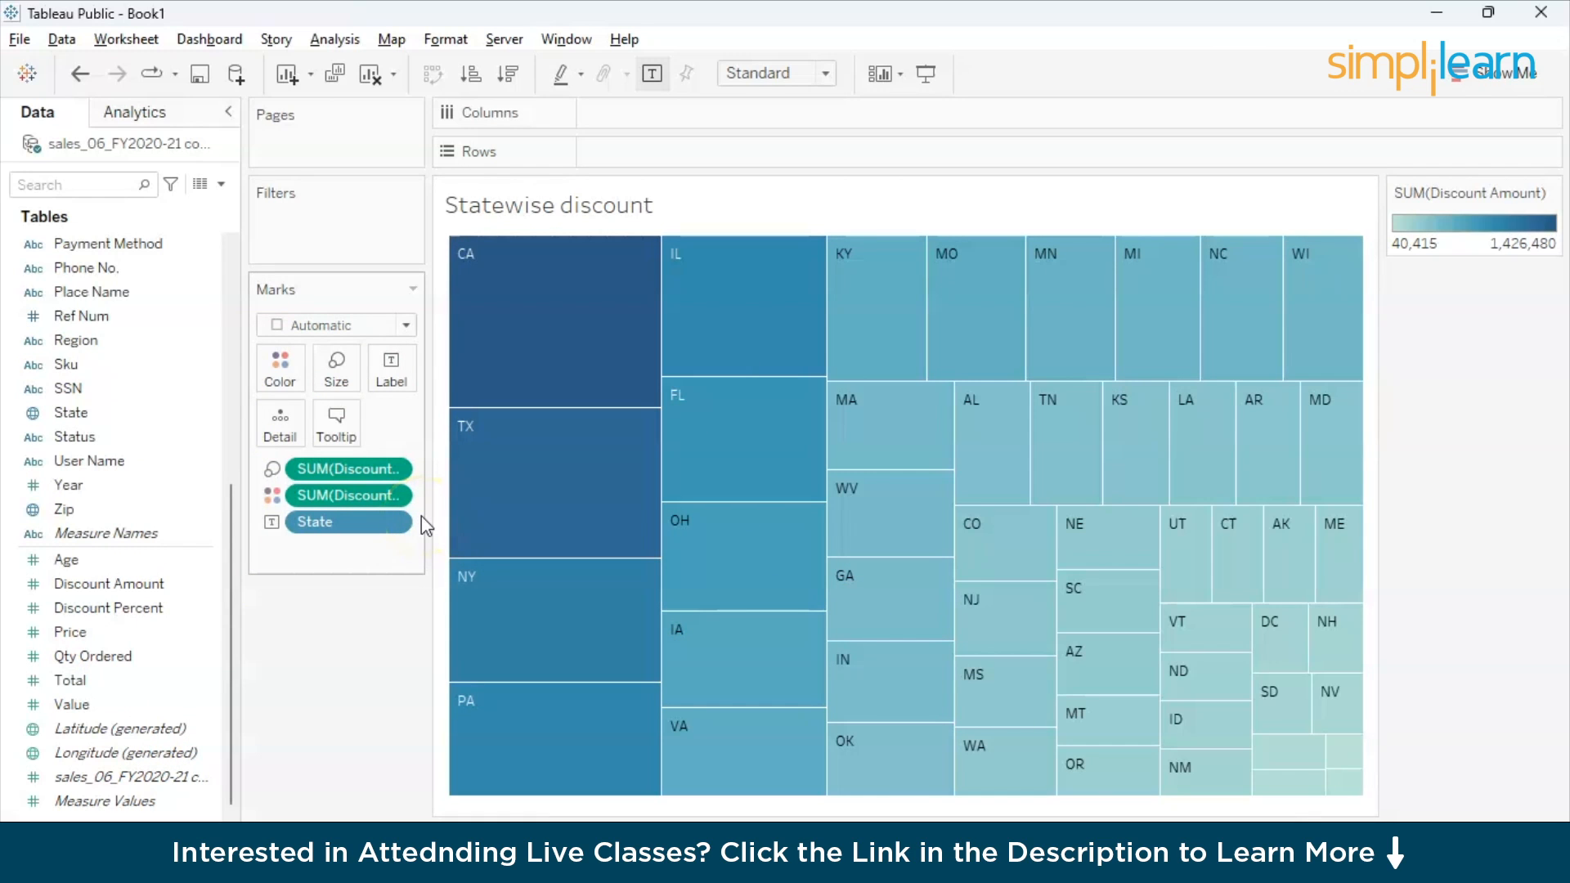
key("alt+Tab")
key("alt+Tab")
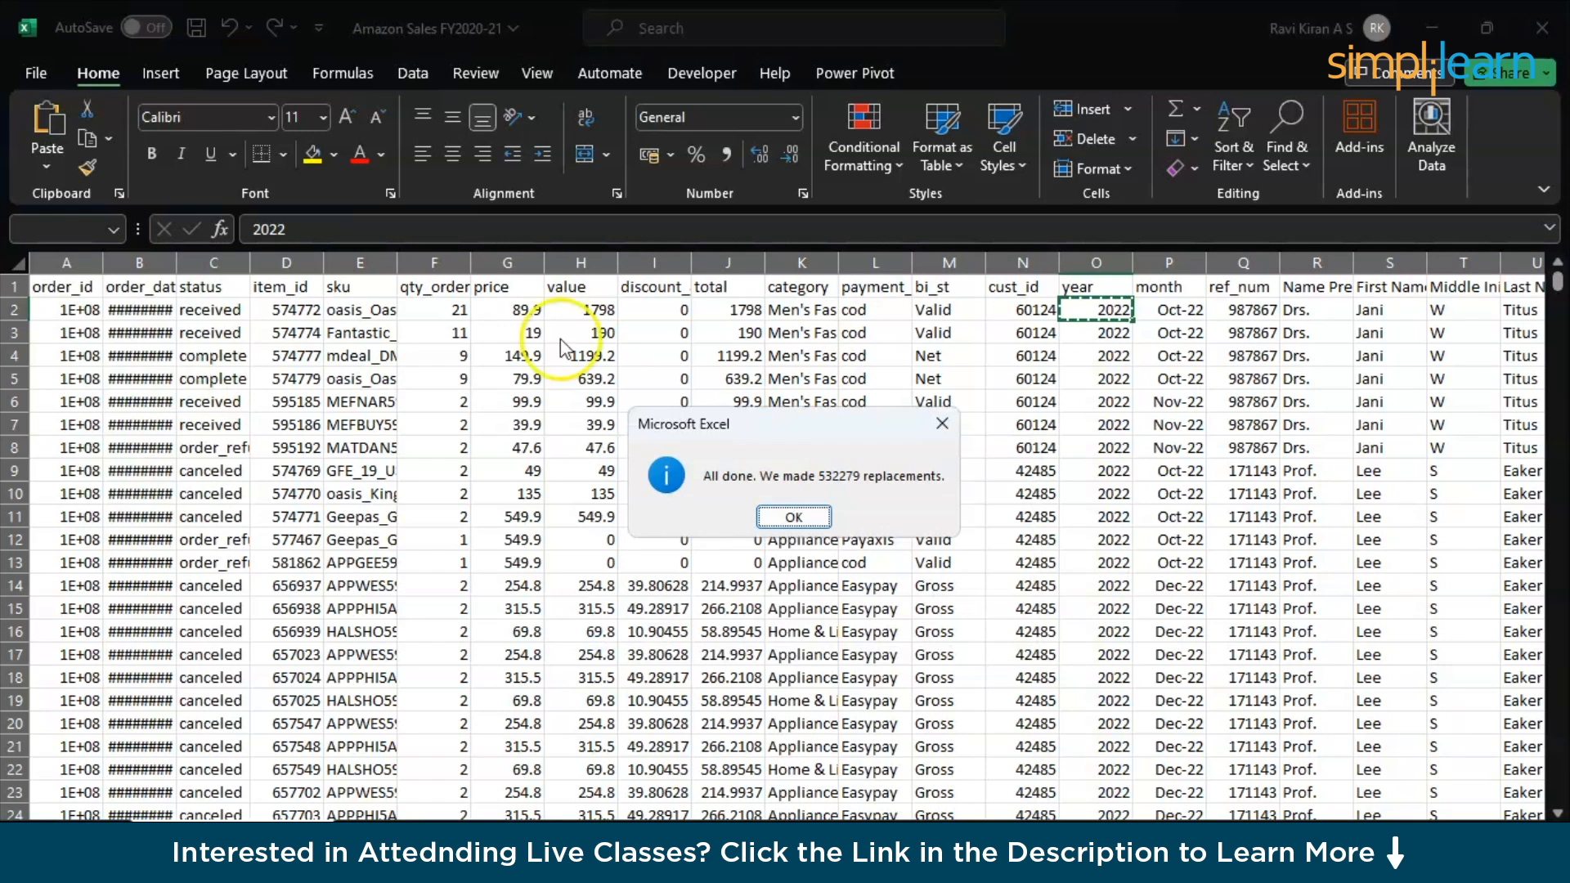
- Close Find and Replace and save the workbook with the updated years
left_click(791, 520)
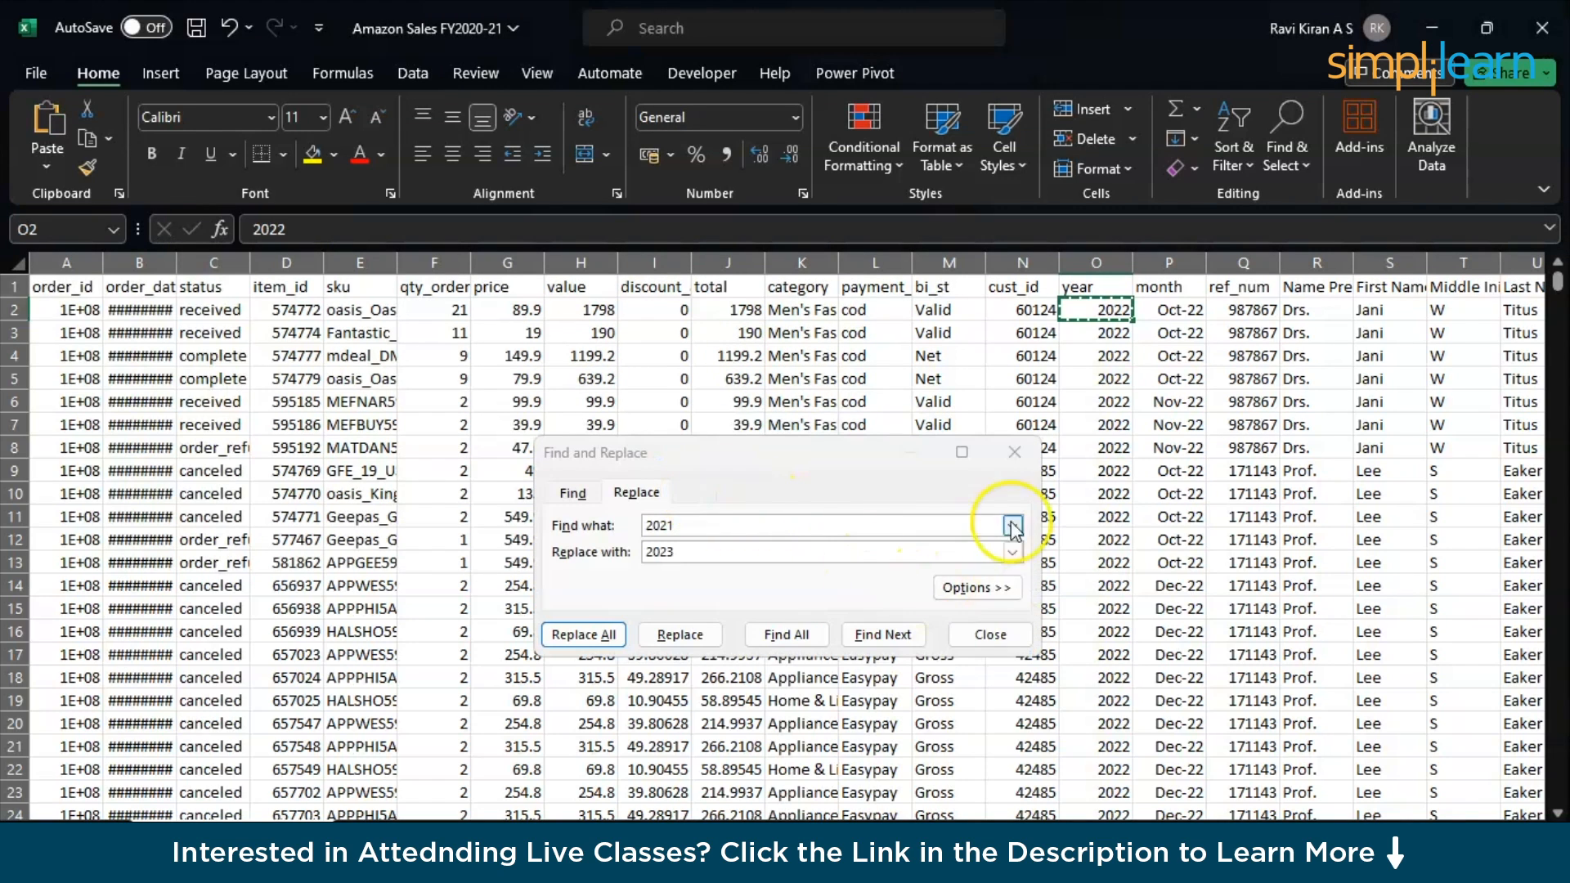
left_click(987, 636)
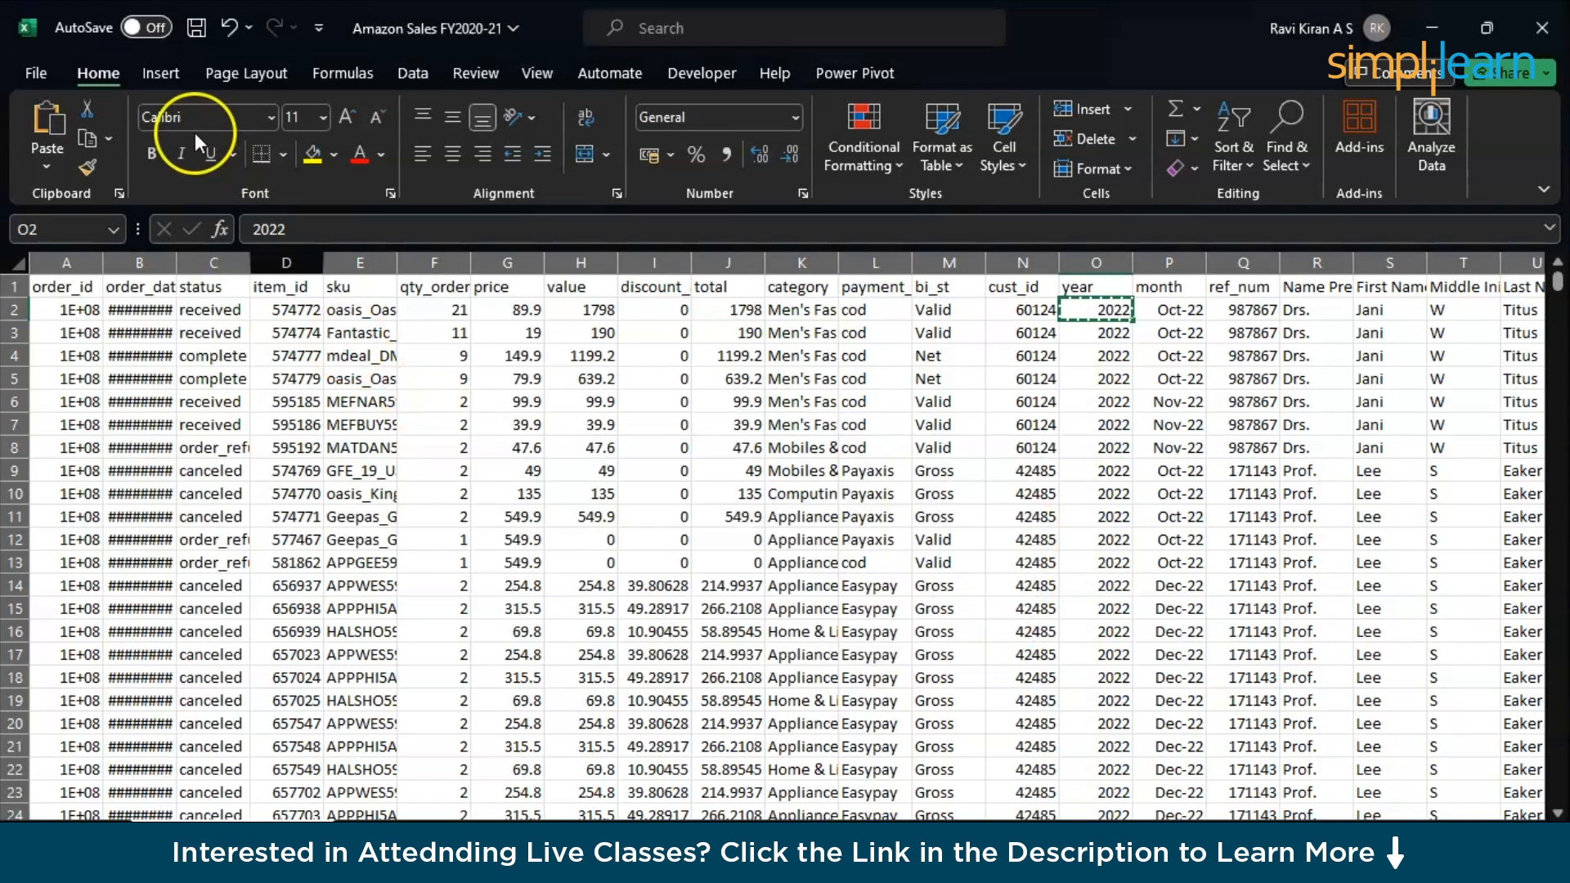
left_click(195, 32)
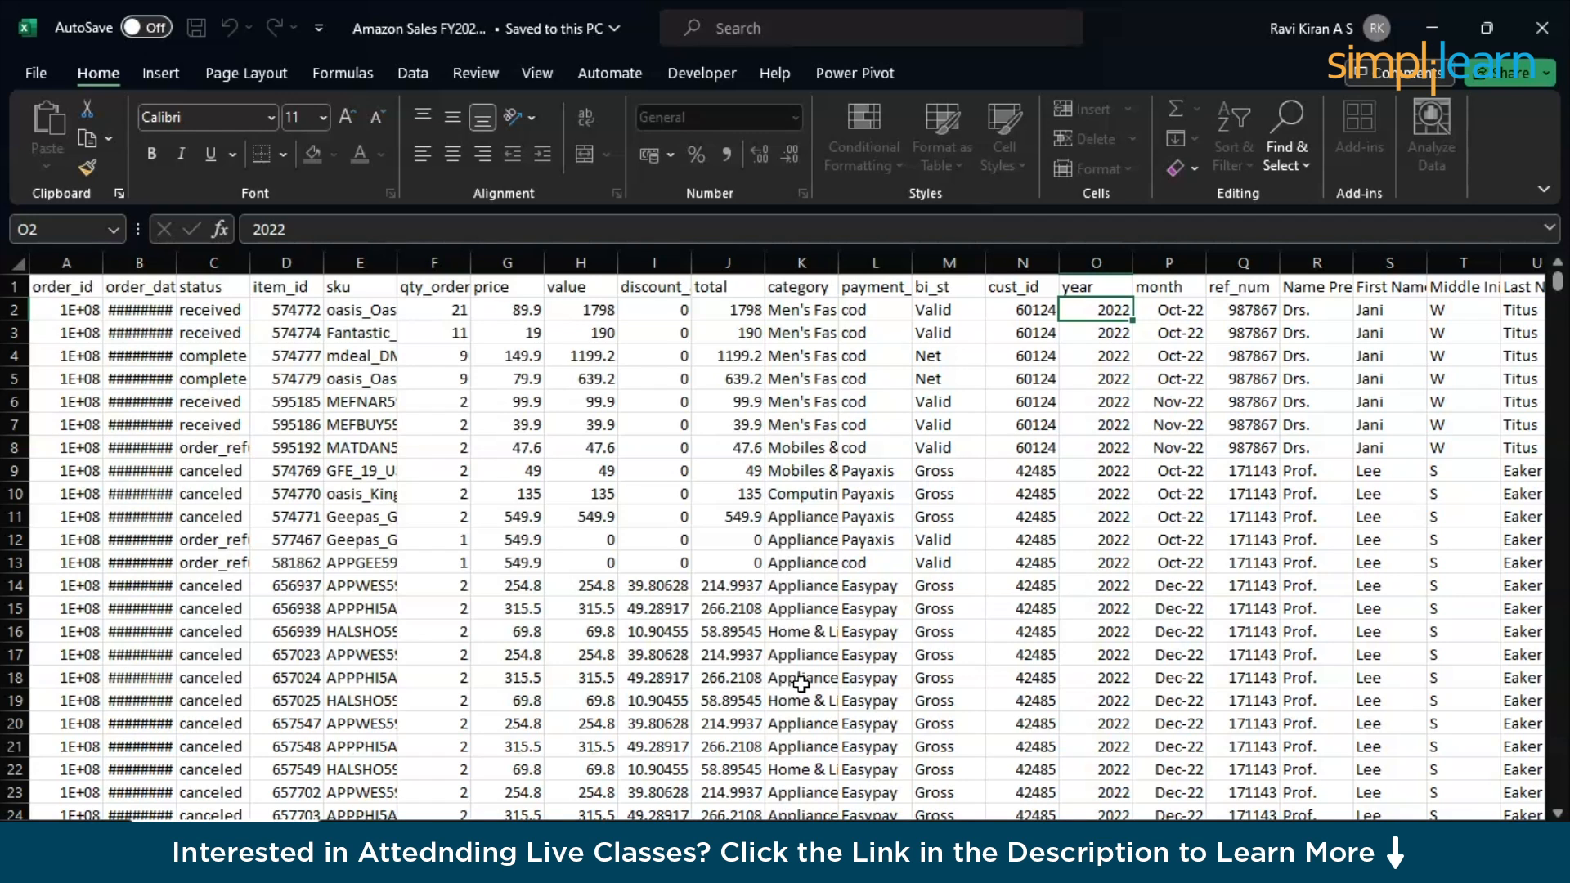
left_click(291, 634)
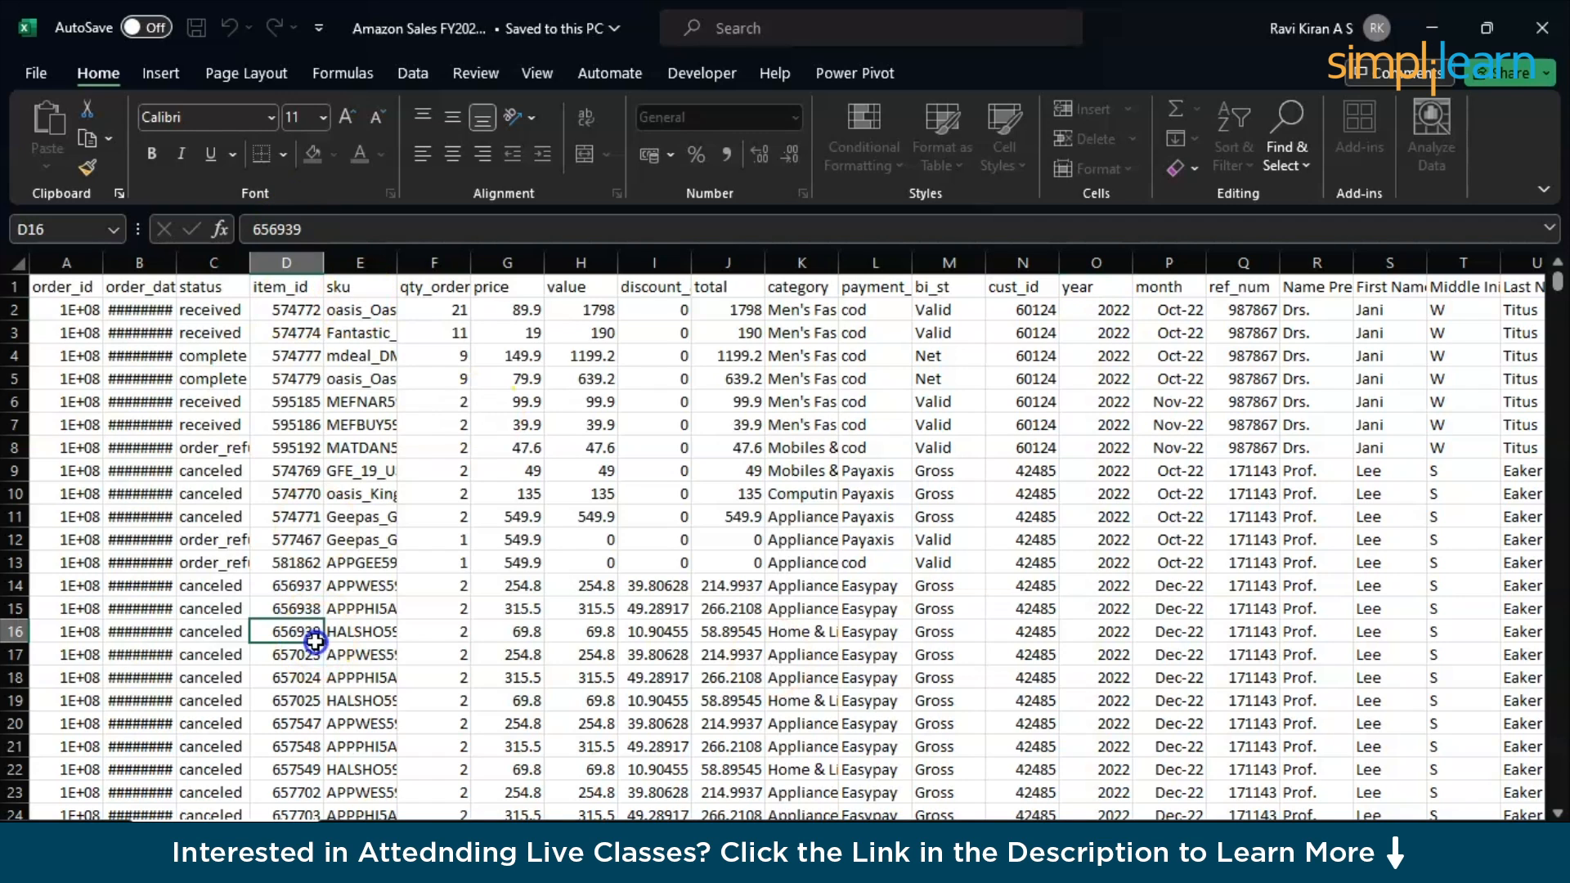
left_click(194, 25)
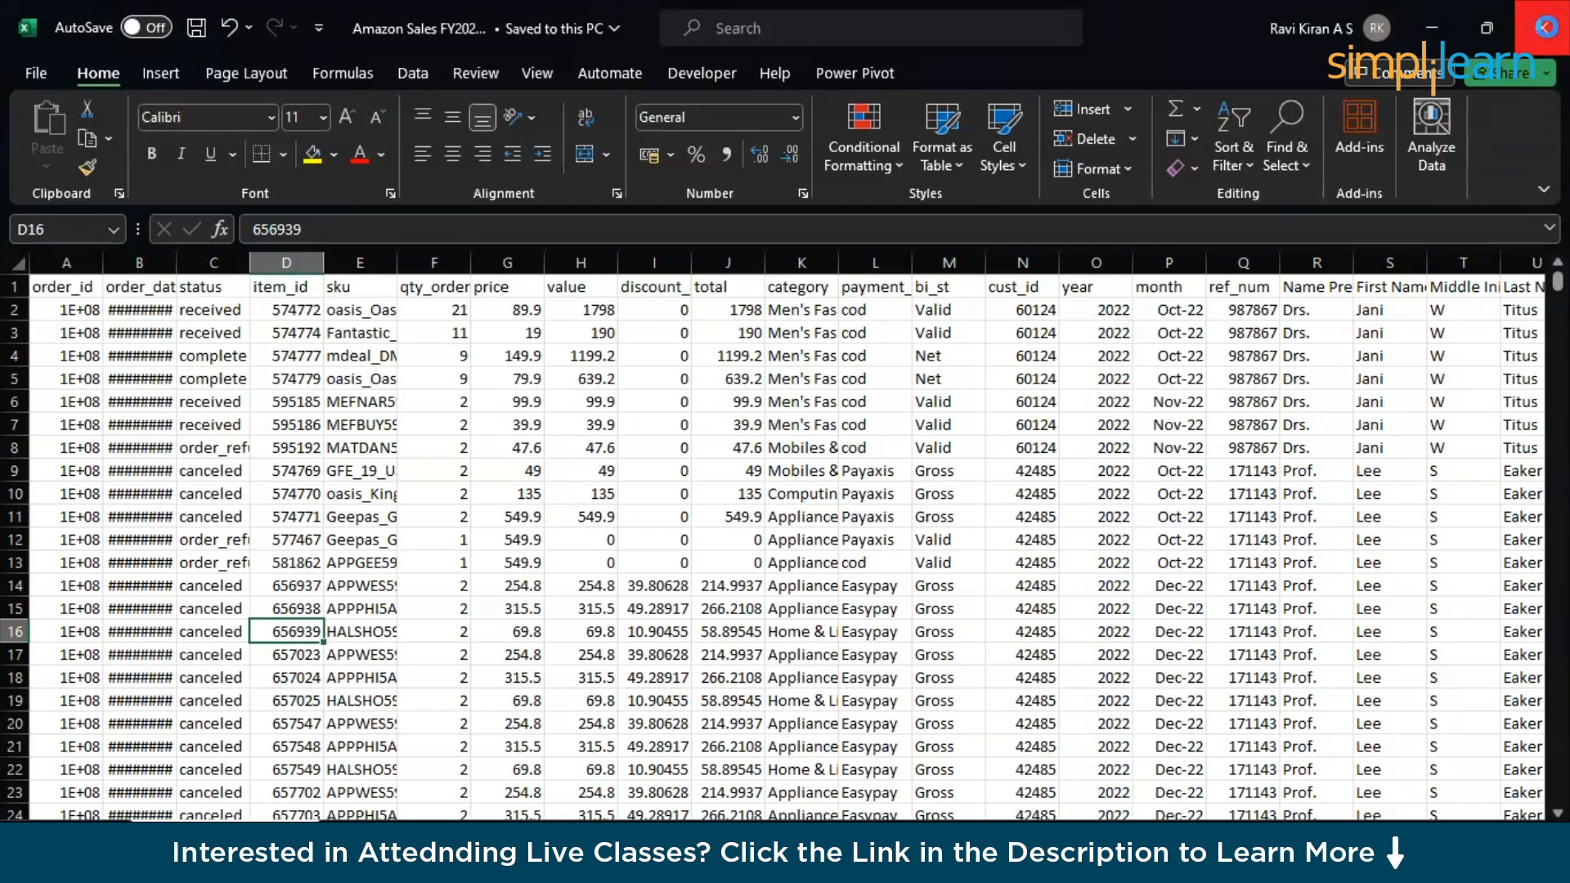
- Close the Excel workbook and switch to the empty Book2 in Tableau Public
left_click(1545, 27)
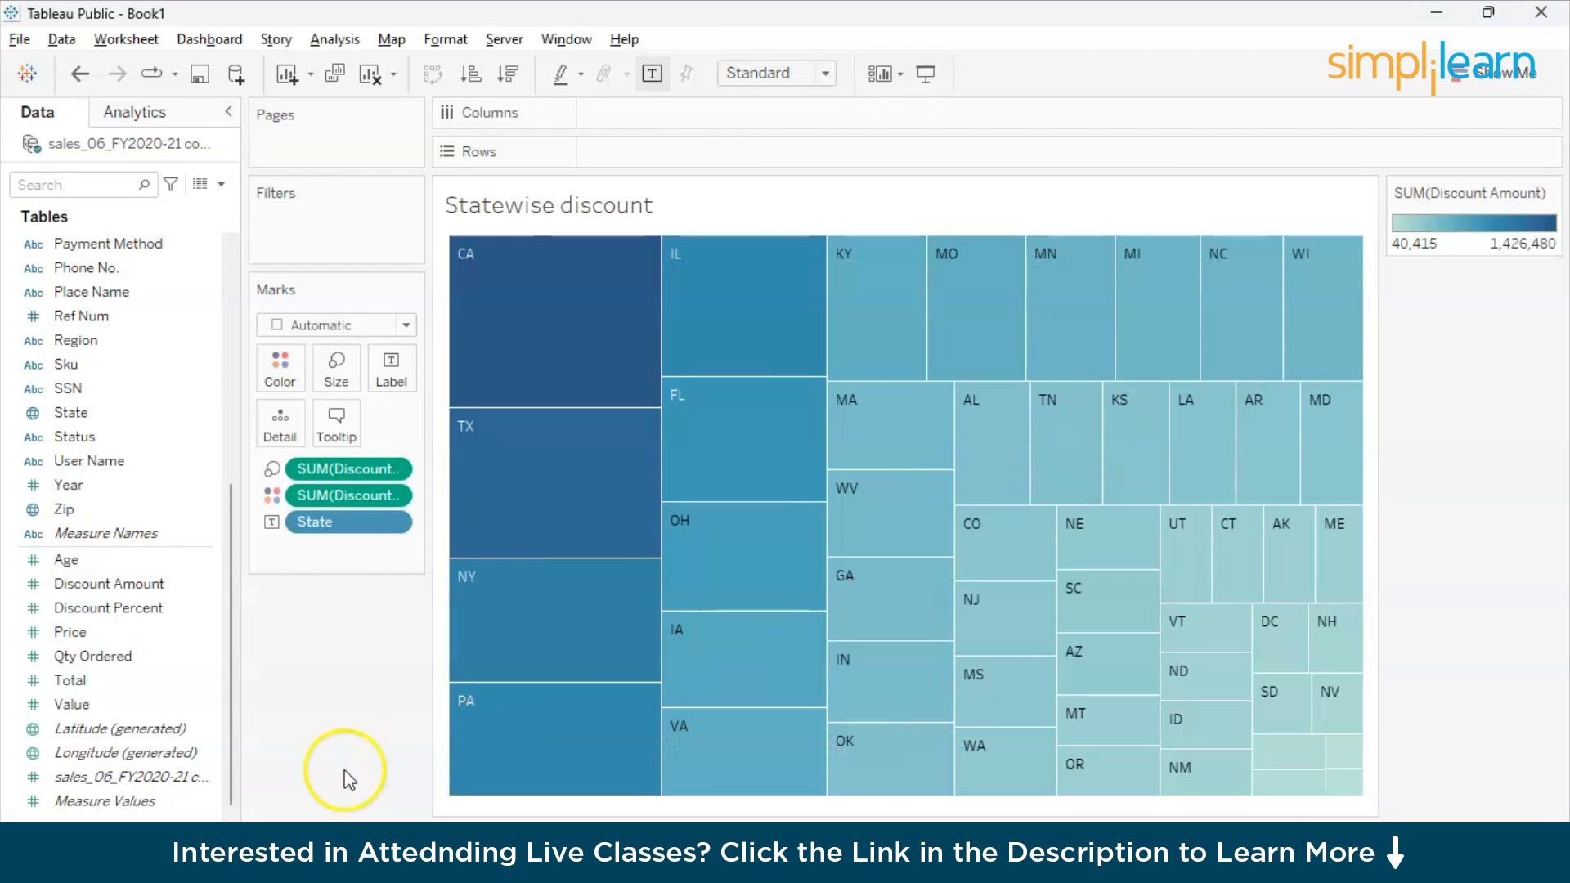
key("alt+Tab")
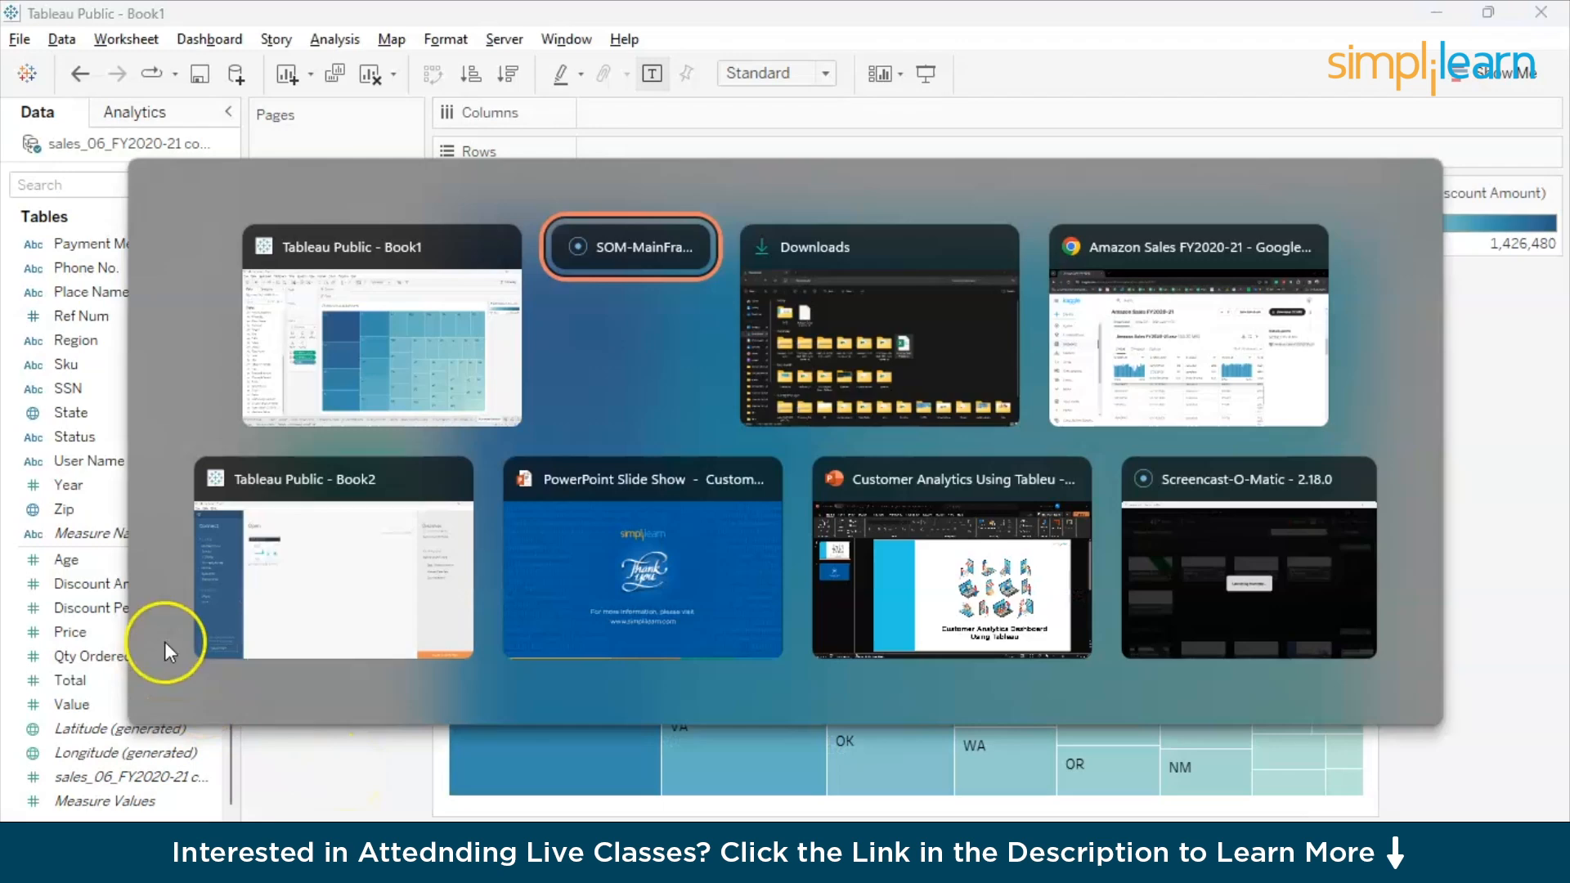
left_click(253, 589)
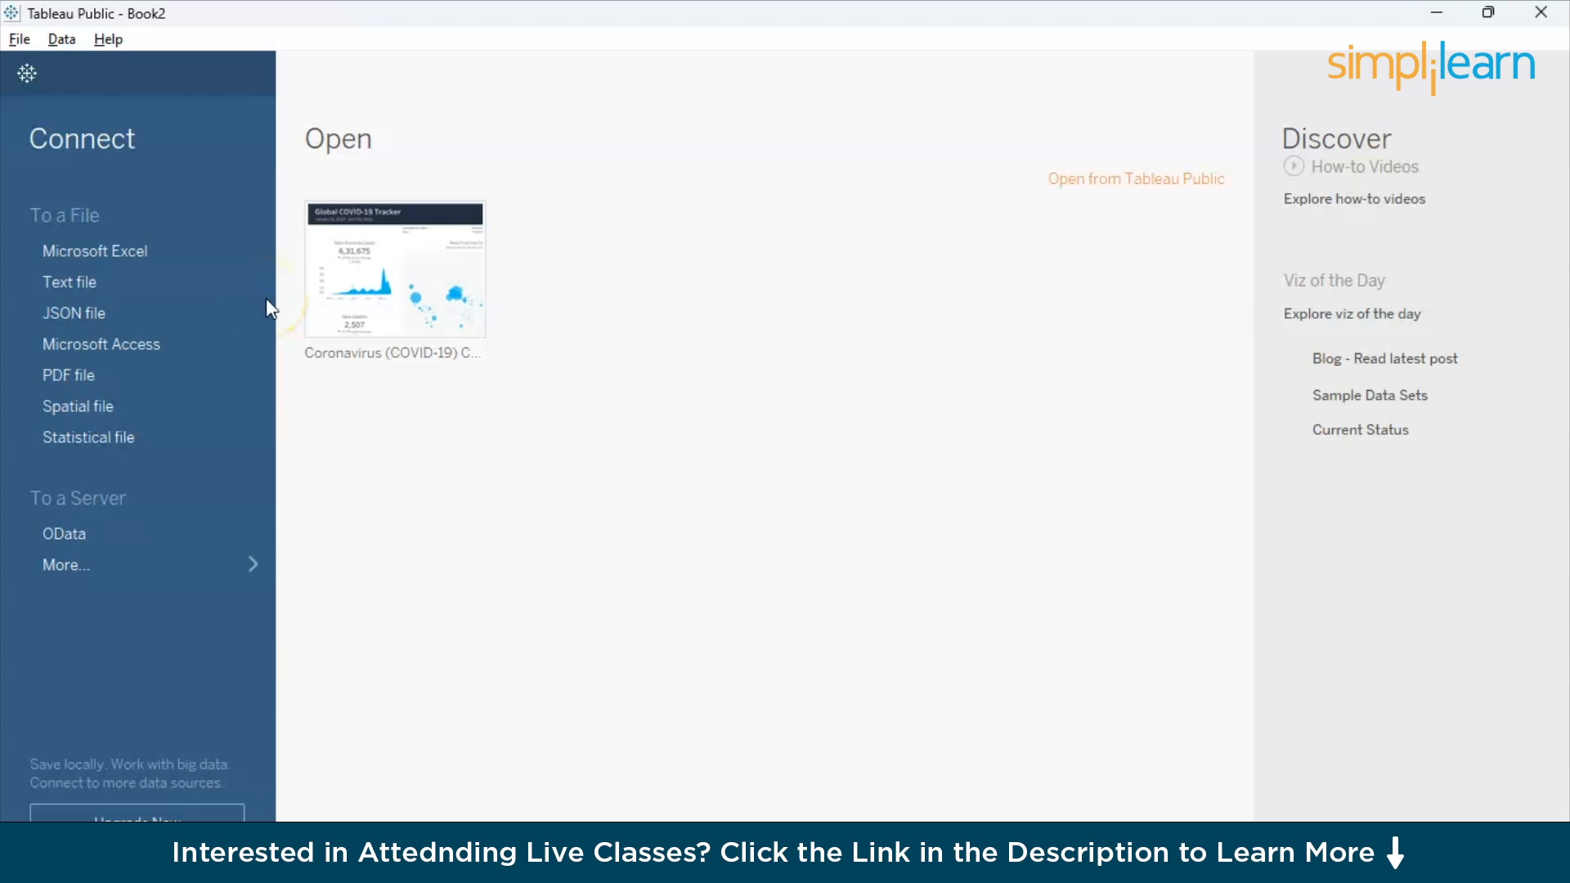
- Connect to the Microsoft Excel workbook Amazon Sales FY2020-21 in the Downloads folder
left_click(138, 245)
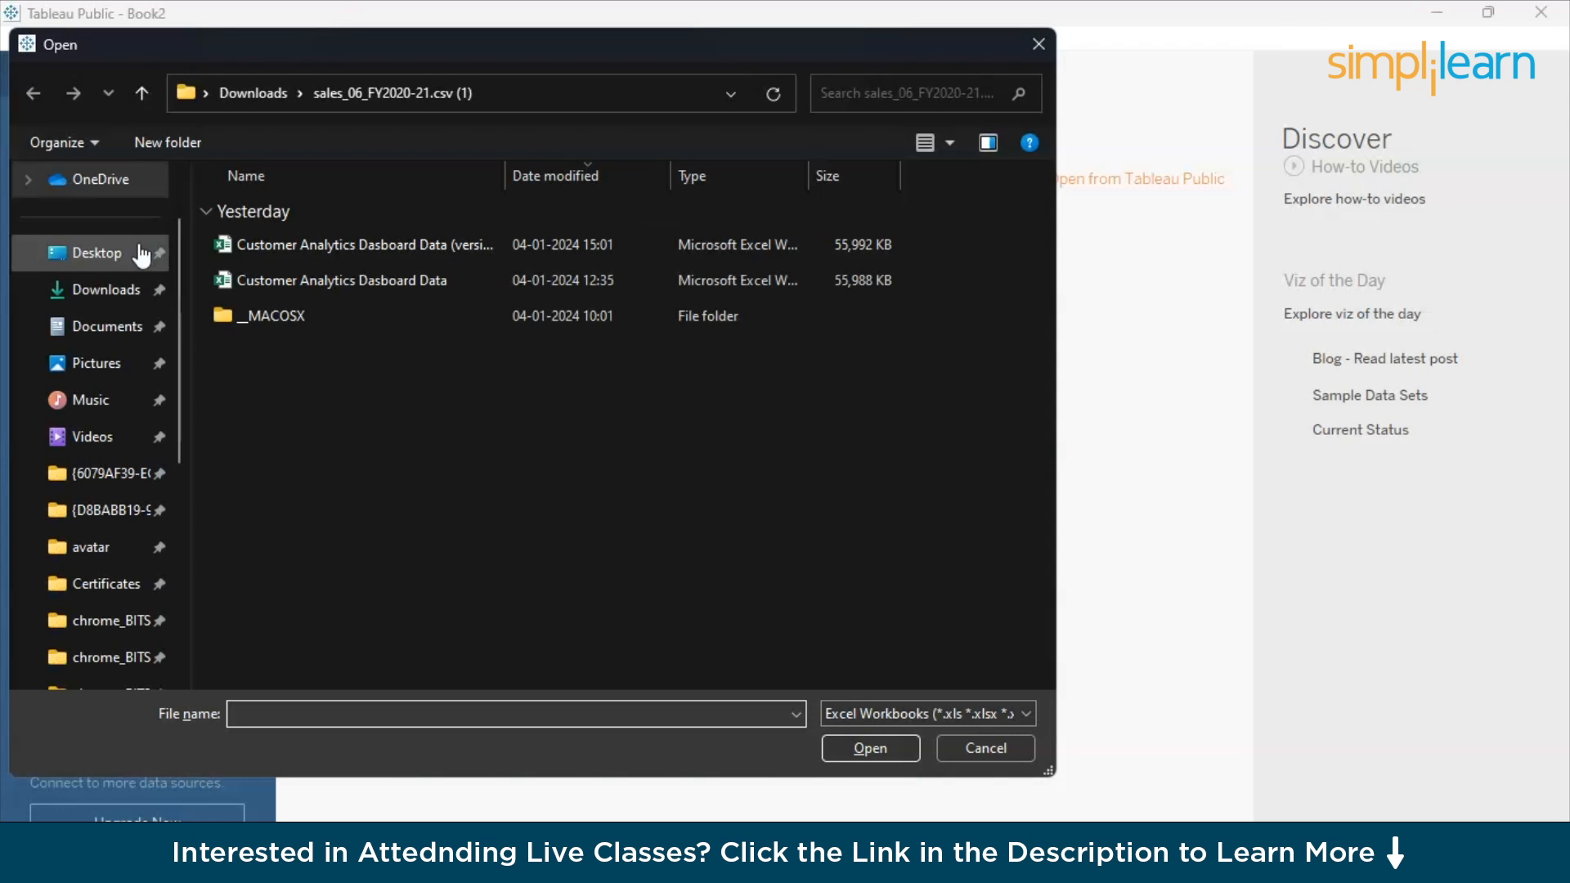
left_click(194, 227)
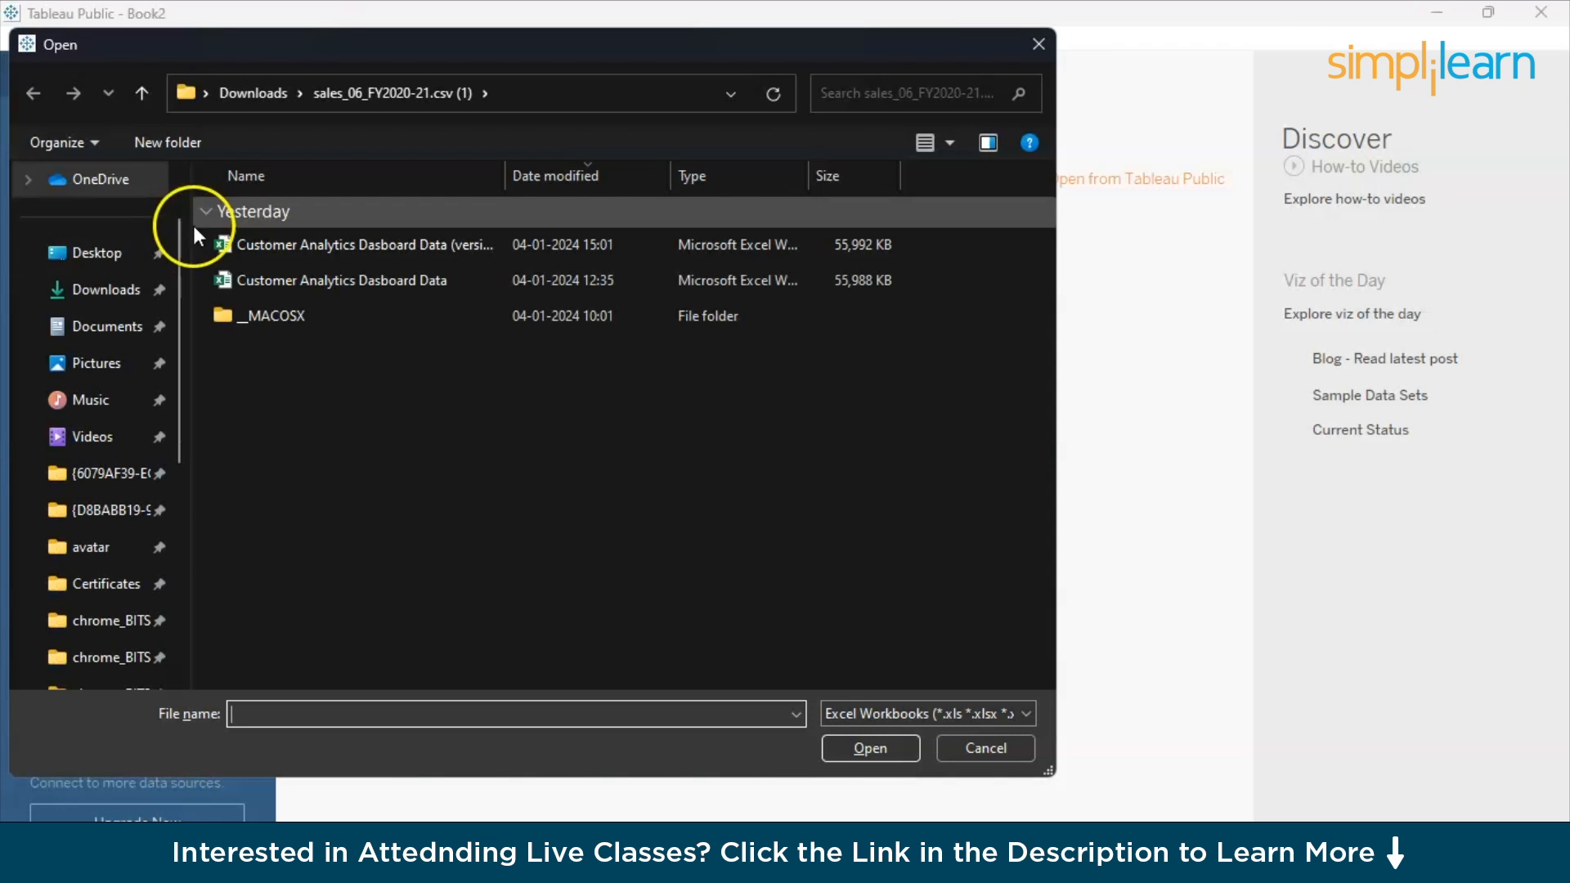
left_click(262, 100)
left_click(301, 297)
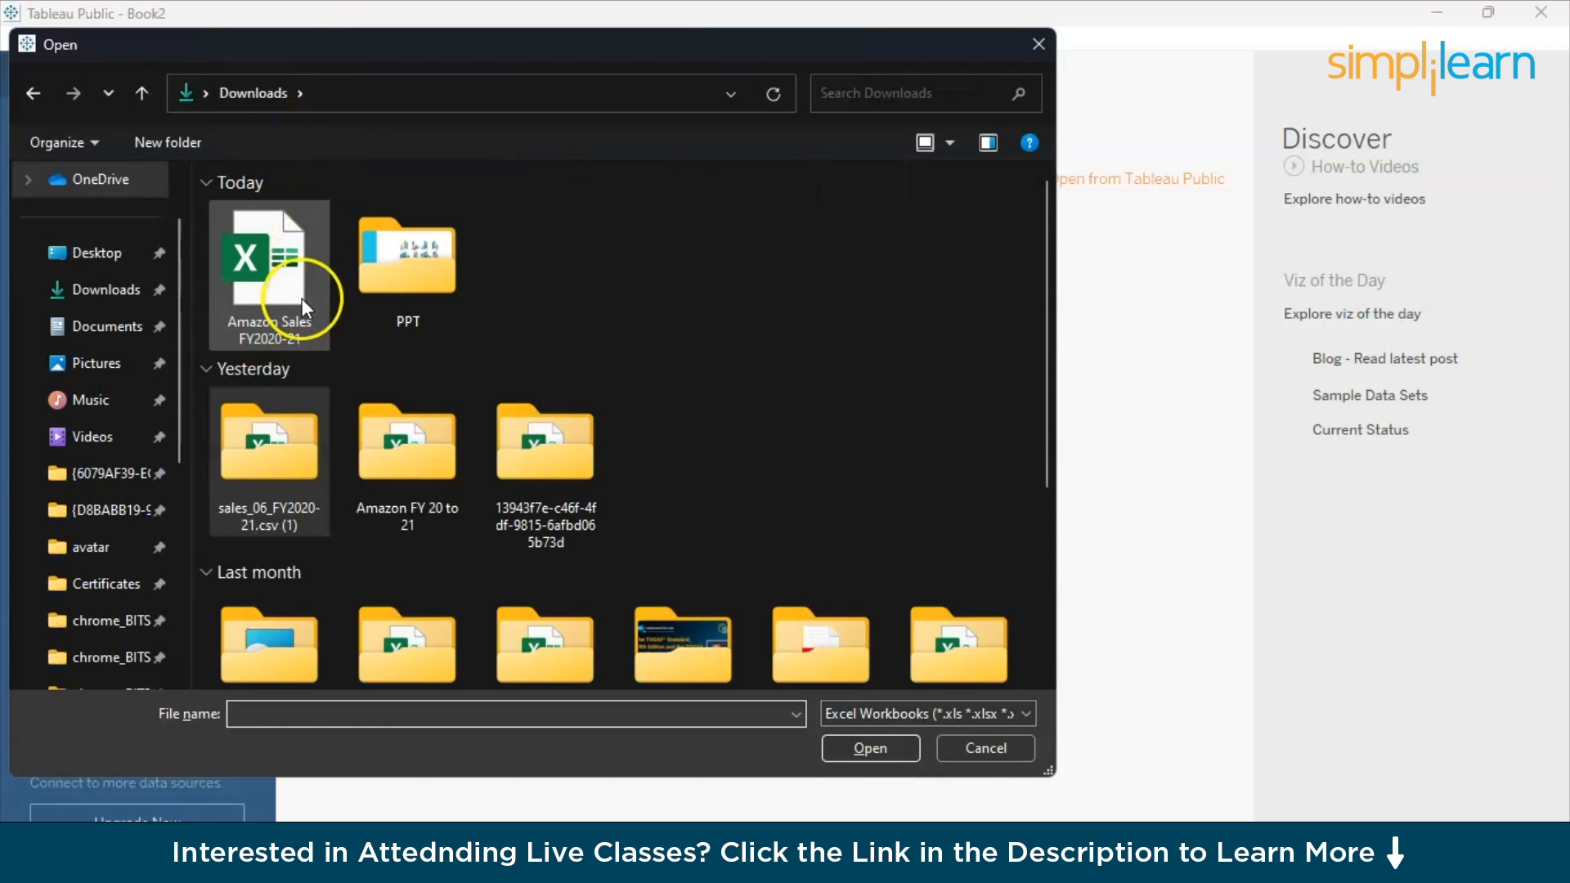
left_click(831, 730)
left_click(836, 749)
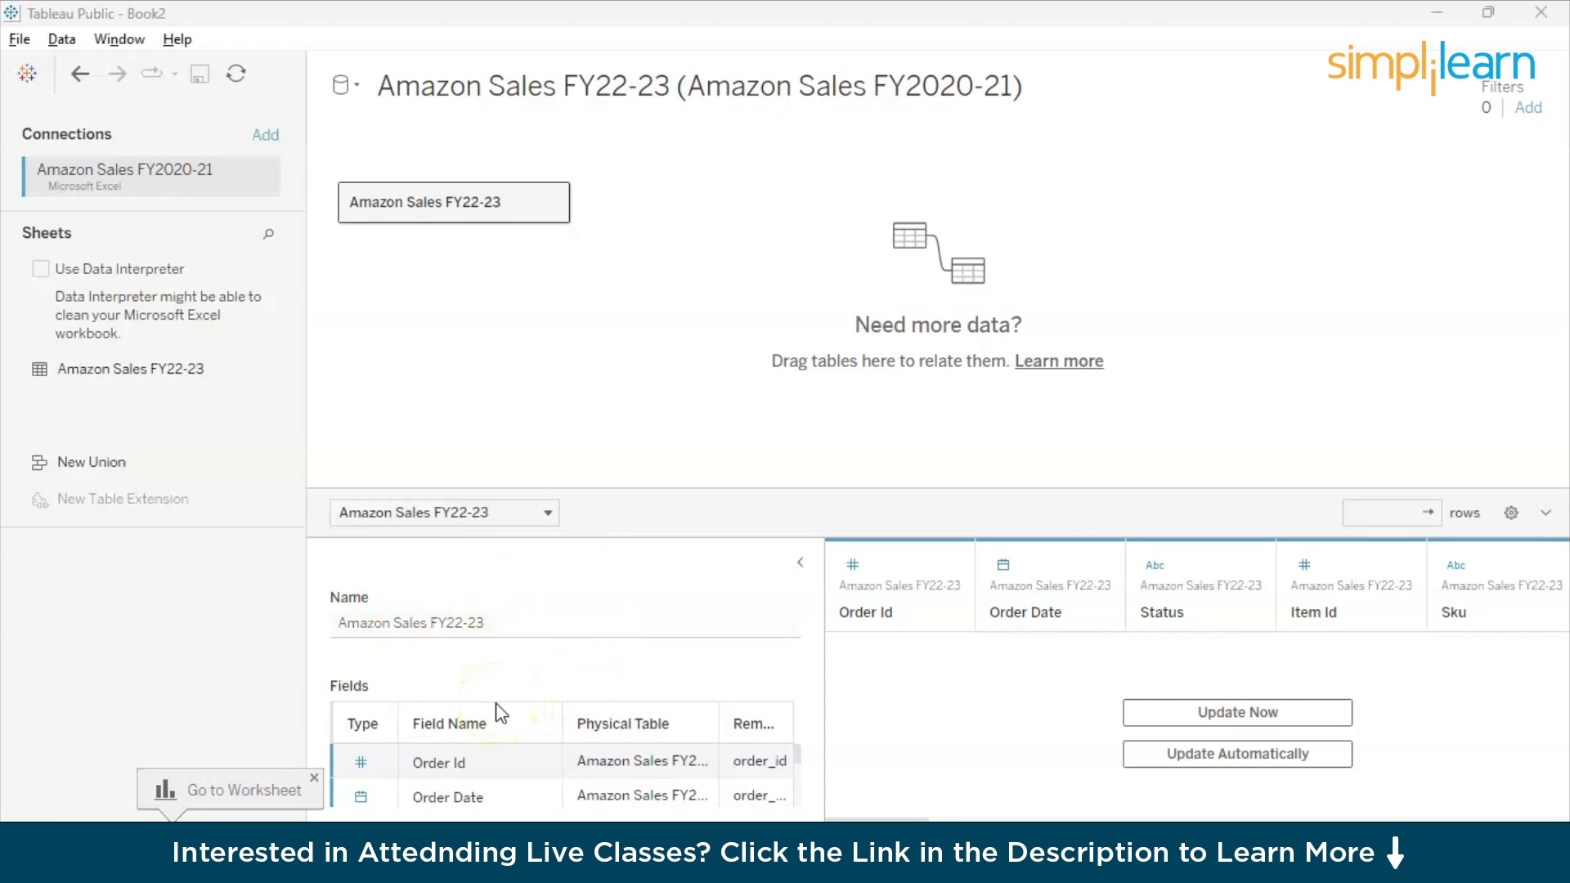
- Enlarge the table details area and review the names and data types of the Amazon Sales FY22-23 fields
left_click_drag(797, 754, 797, 786)
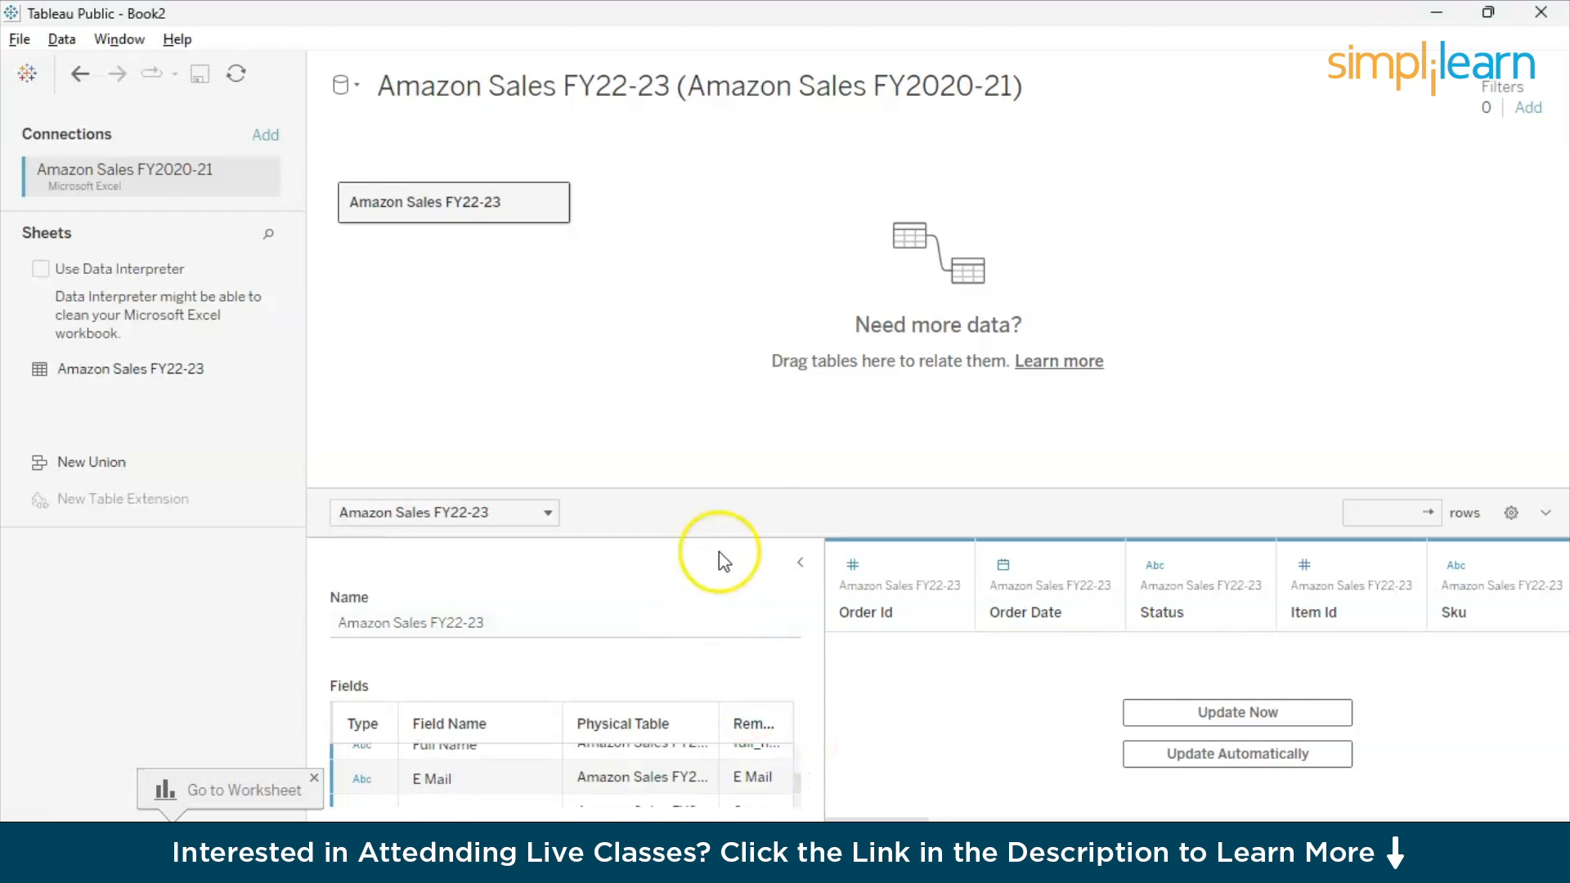
left_click_drag(745, 491, 745, 317)
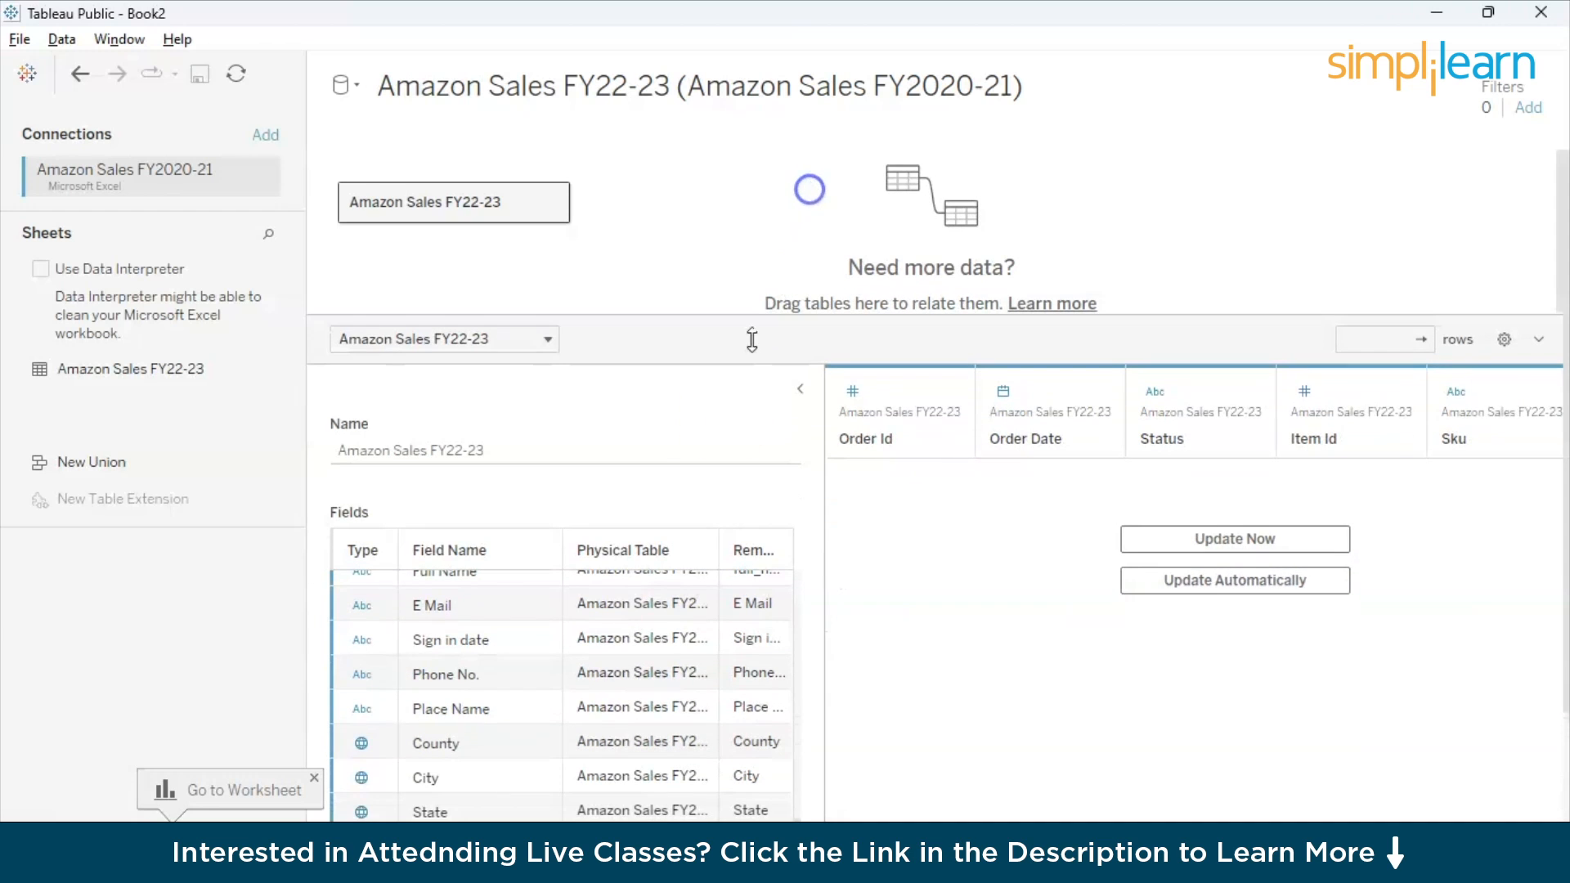
scroll(615, 638, "down", 1)
scroll(615, 637, "up", 10)
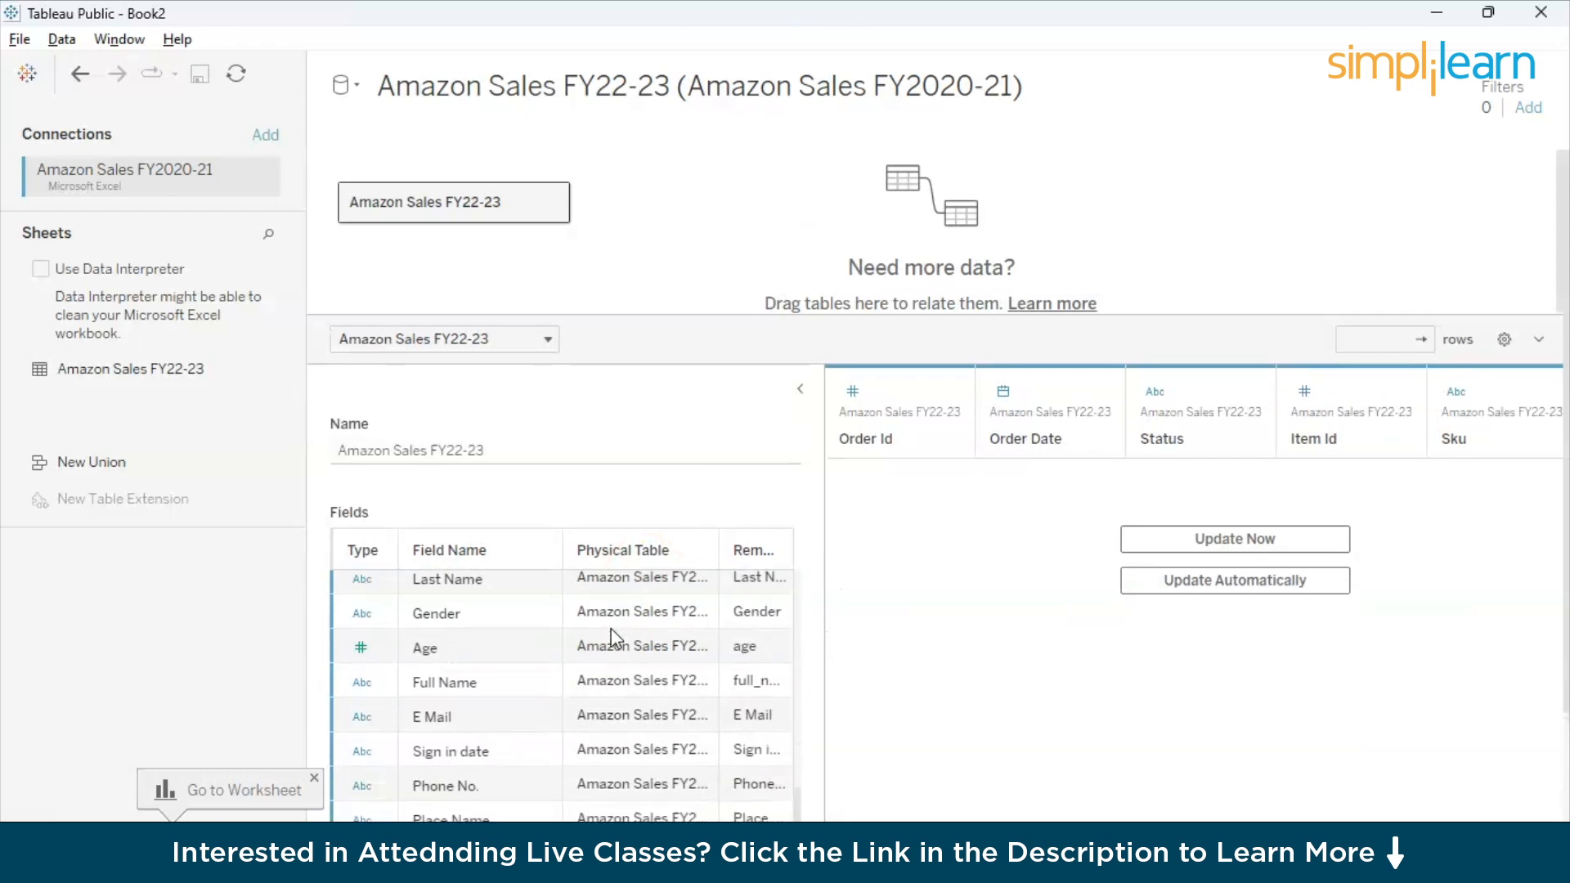
scroll(615, 638, "up", 2)
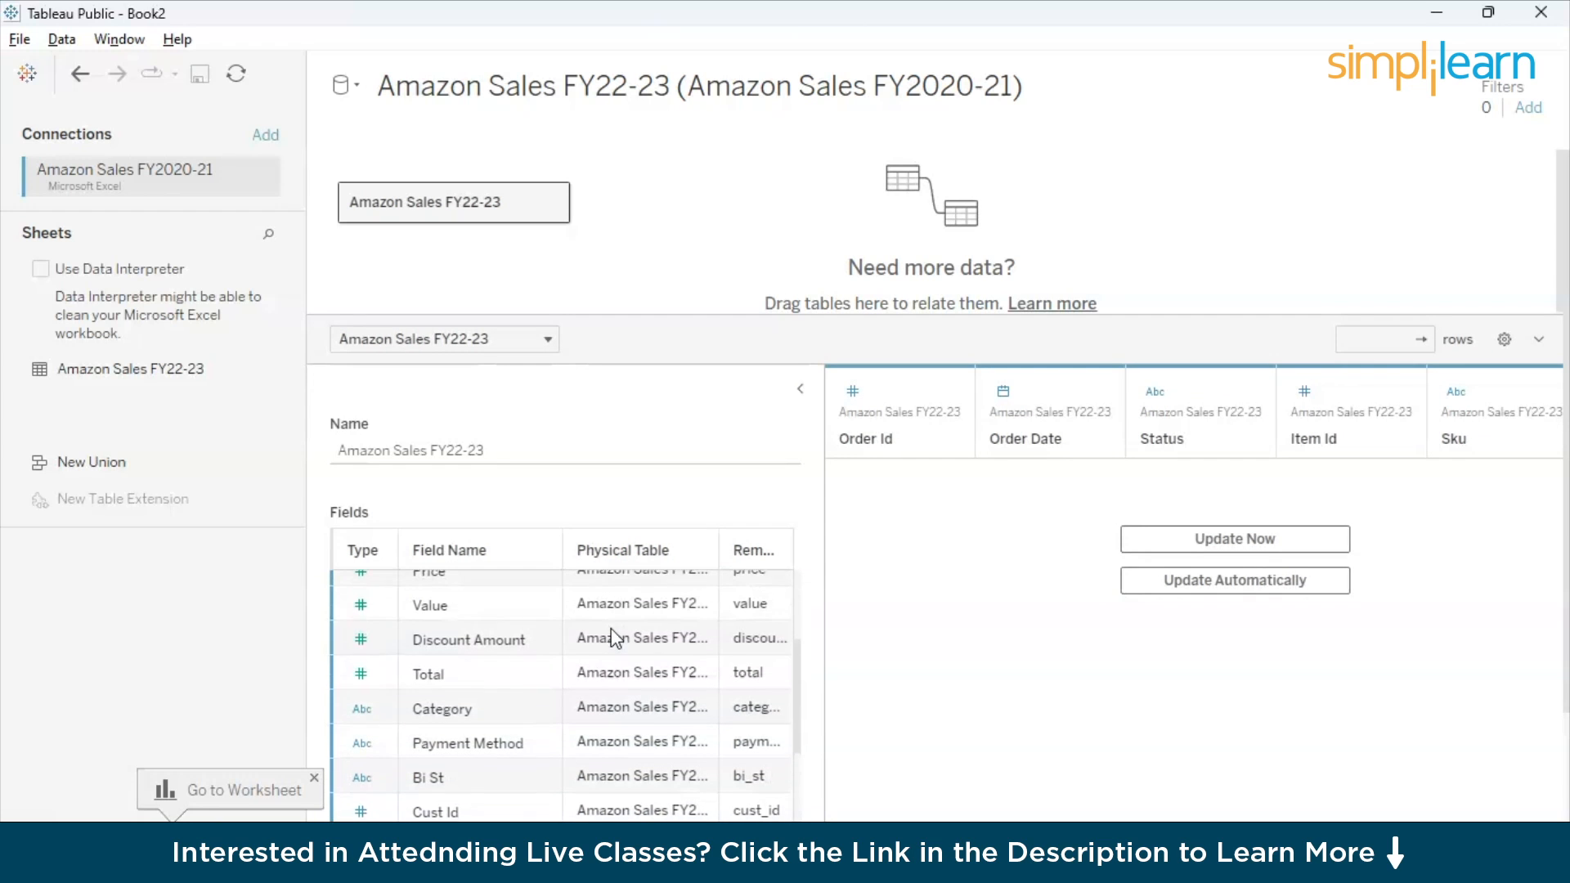
left_click(362, 641)
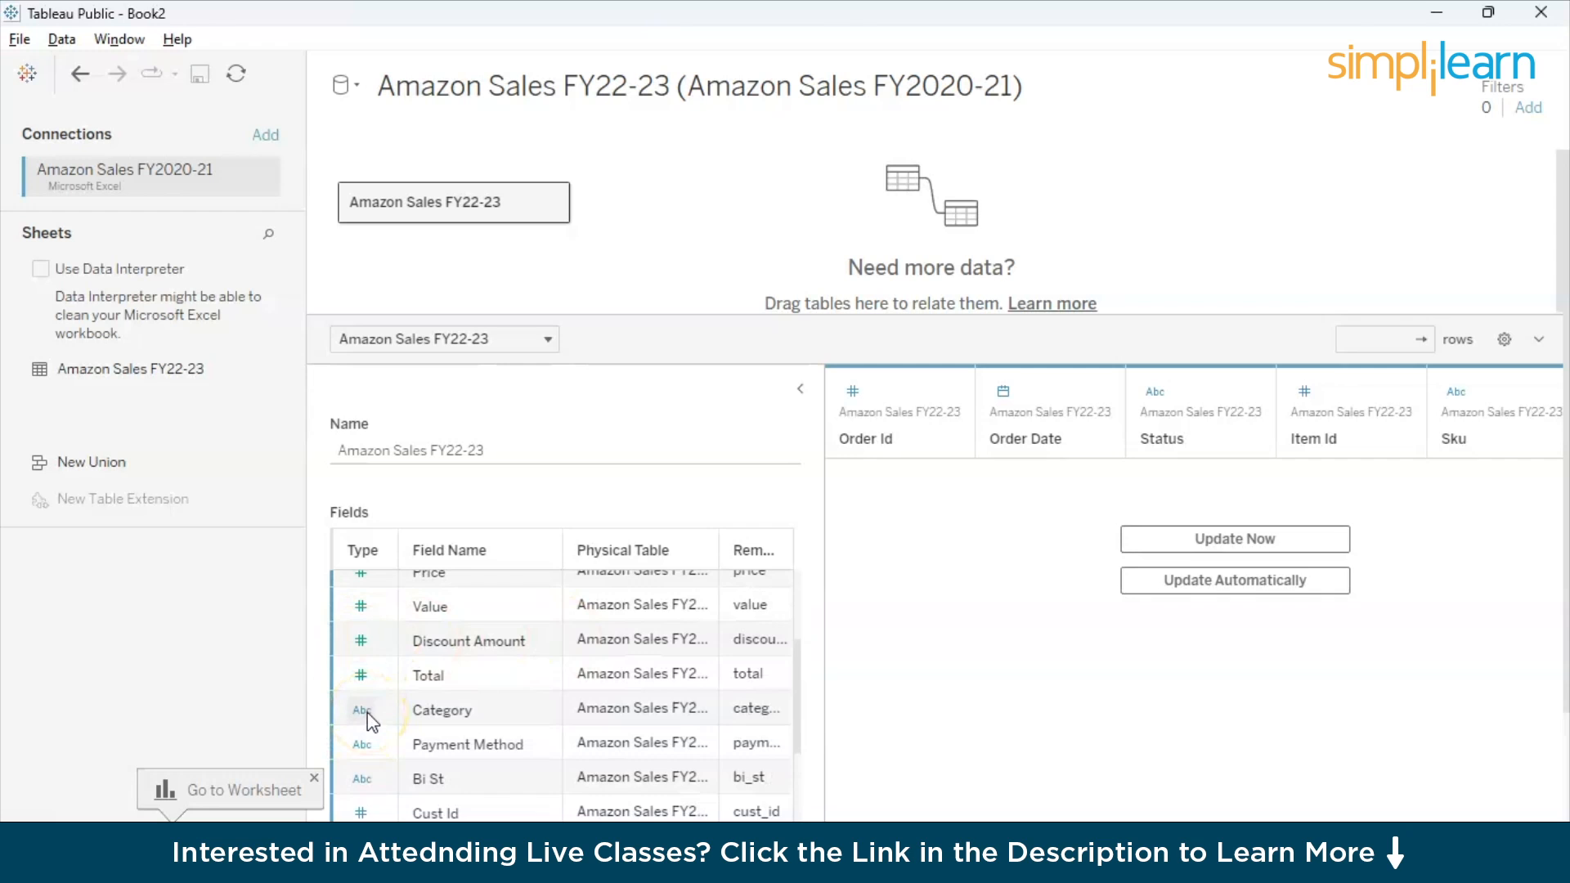
scroll(366, 713, "down", 1)
scroll(366, 712, "down", 2)
scroll(366, 713, "down", 2)
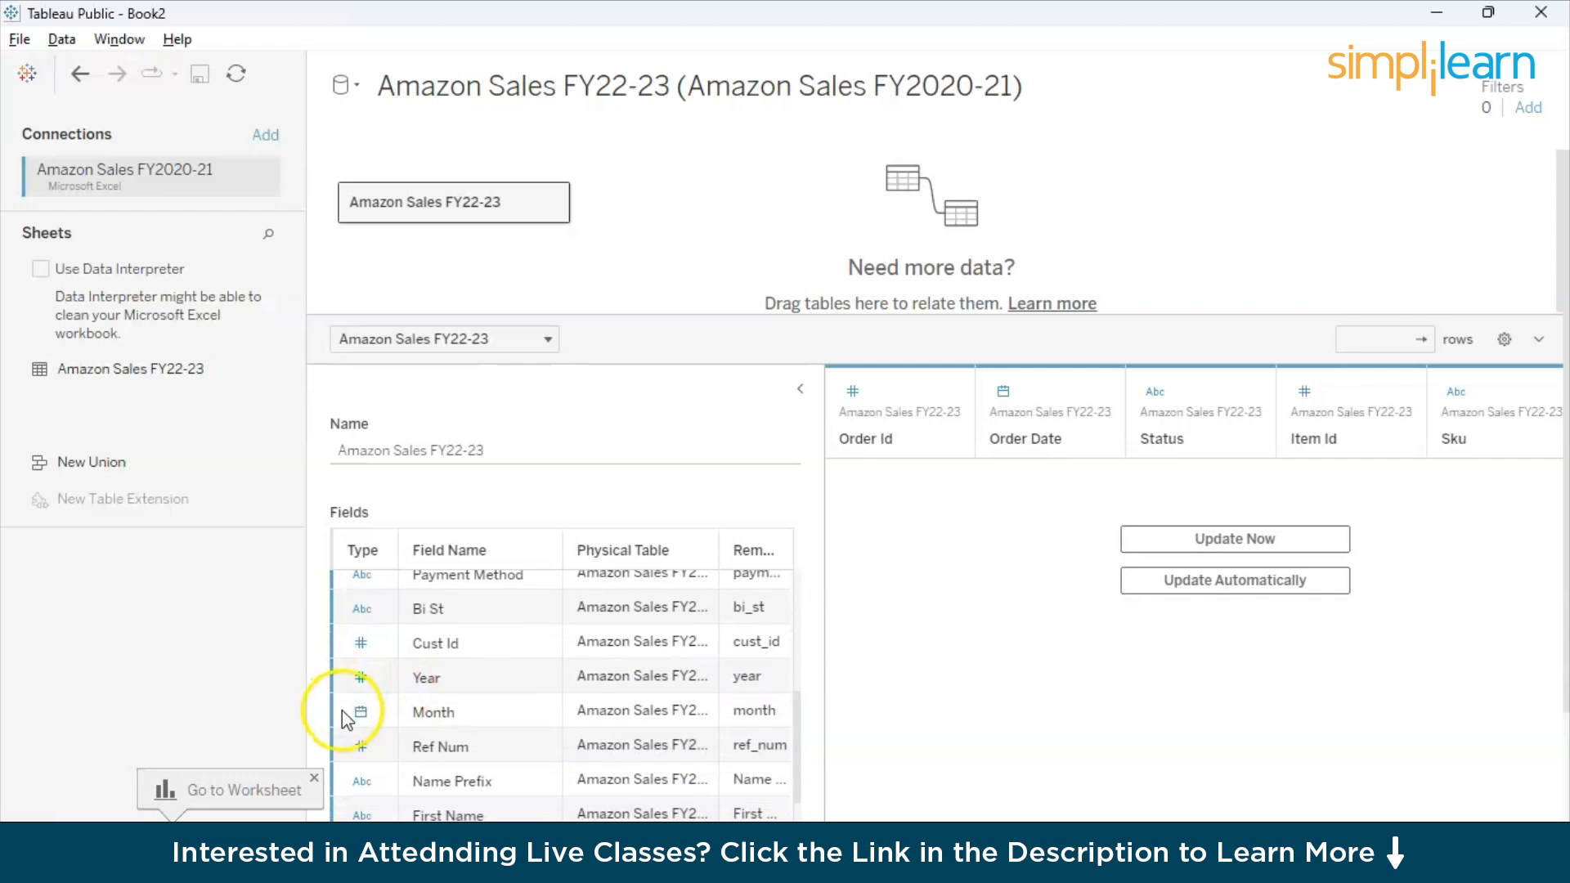
scroll(417, 713, "down", 10)
scroll(415, 705, "down", 3)
left_click(415, 705)
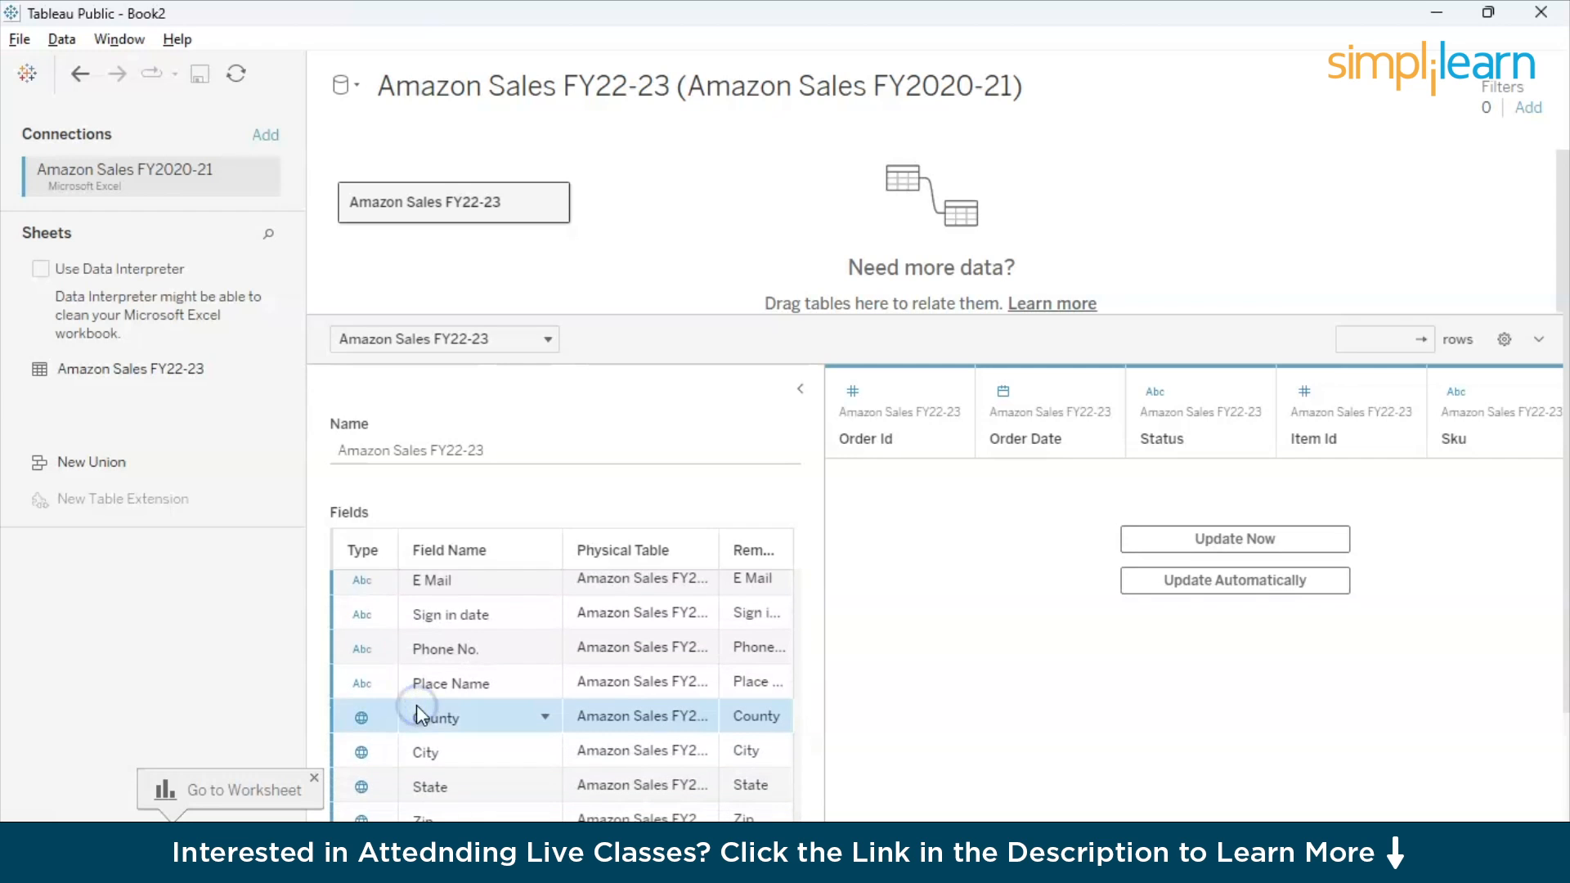
scroll(415, 704, "down", 3)
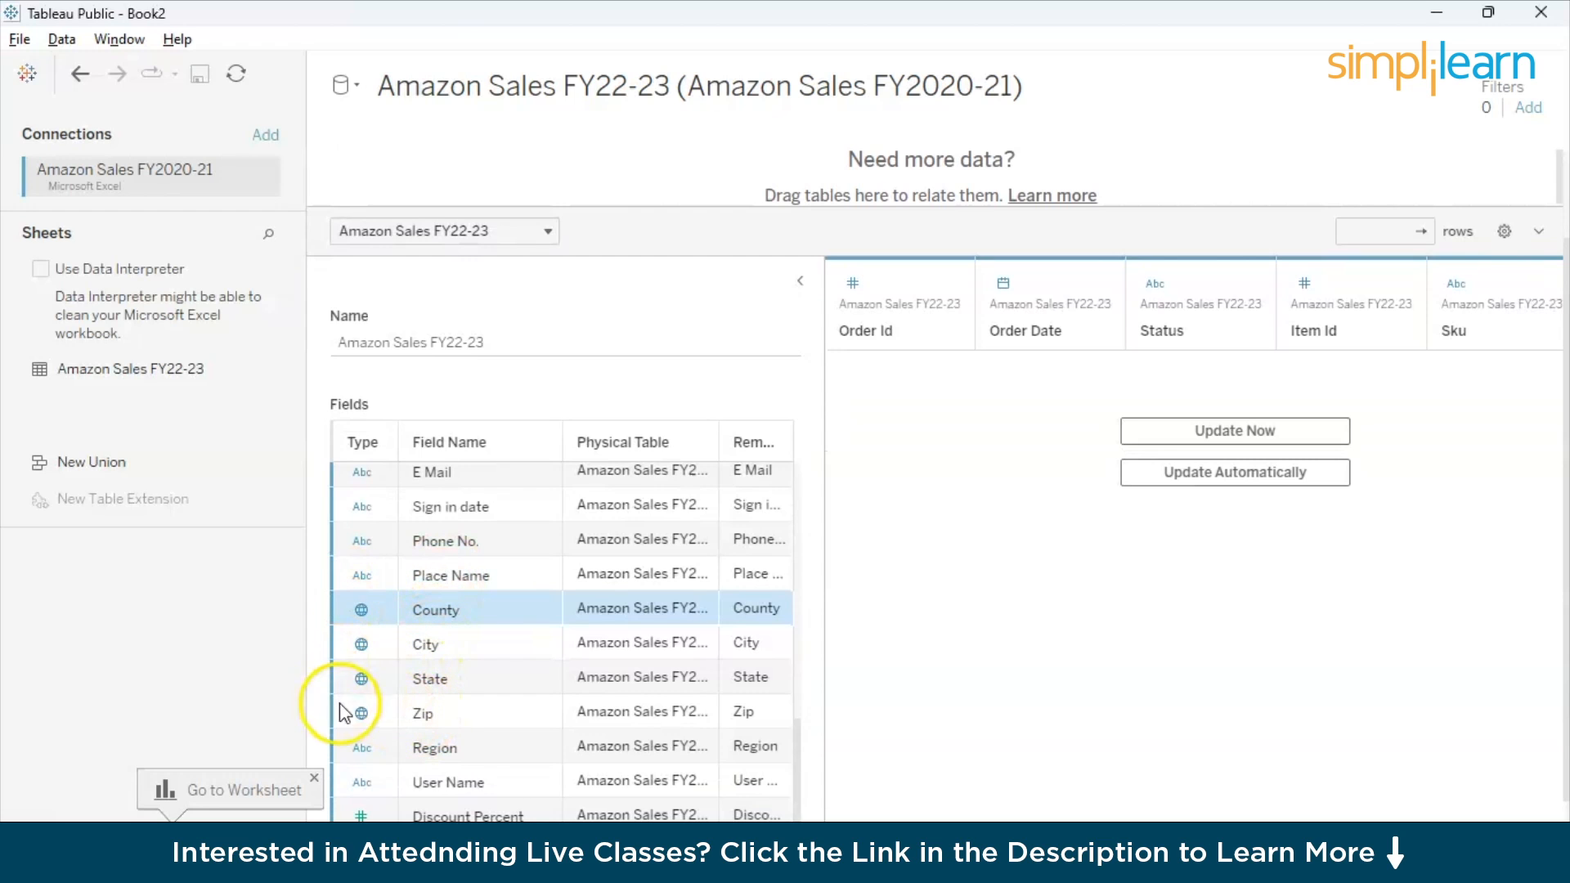
scroll(351, 777, "down", 1)
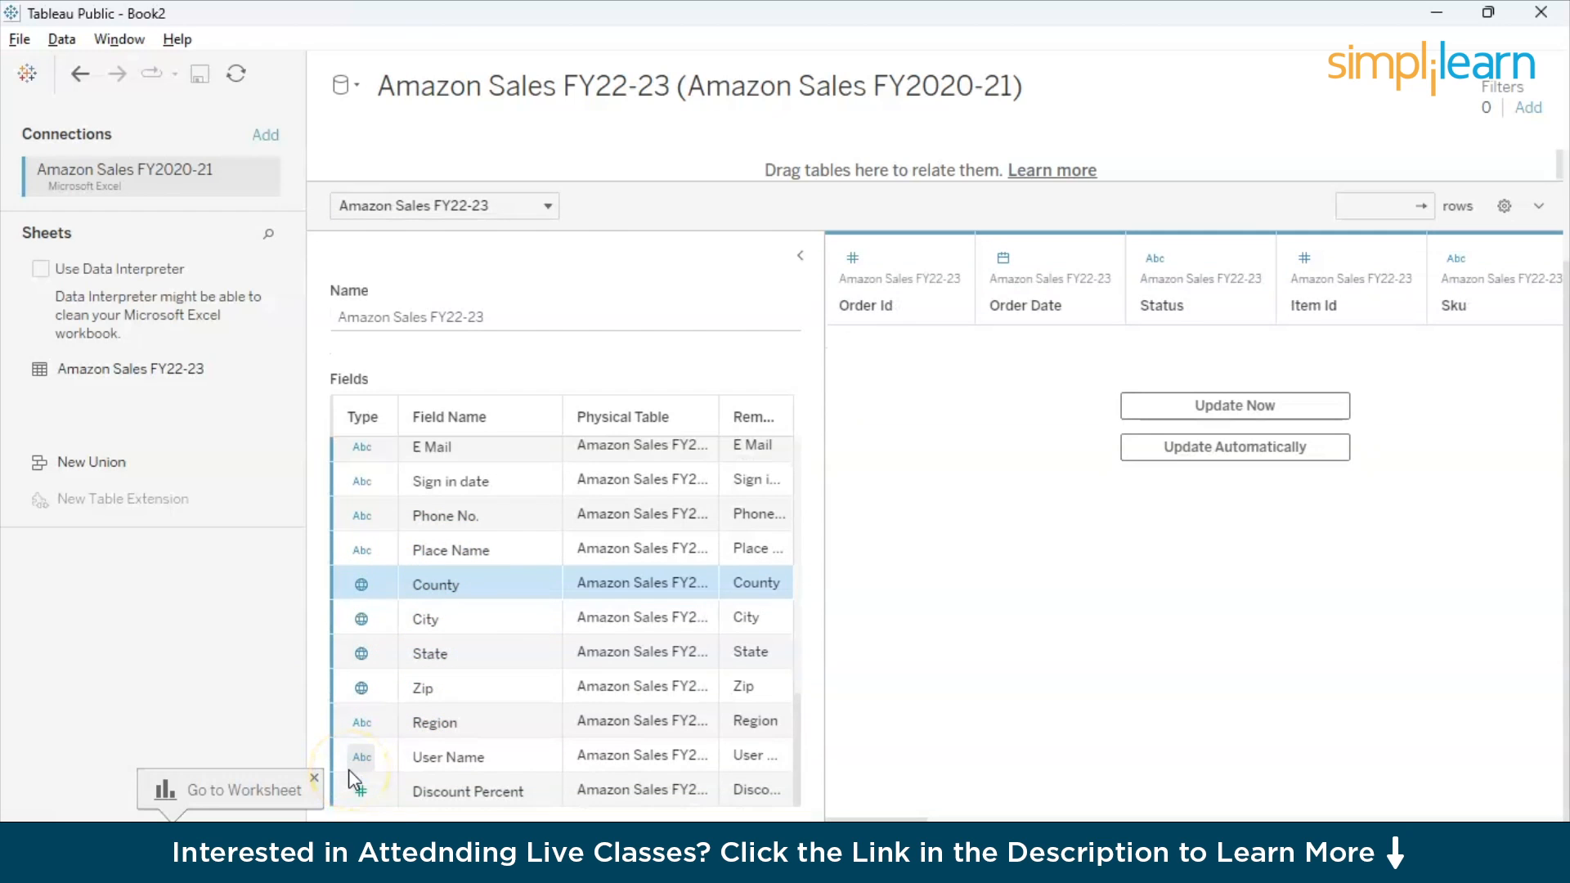
scroll(364, 634, "up", 5)
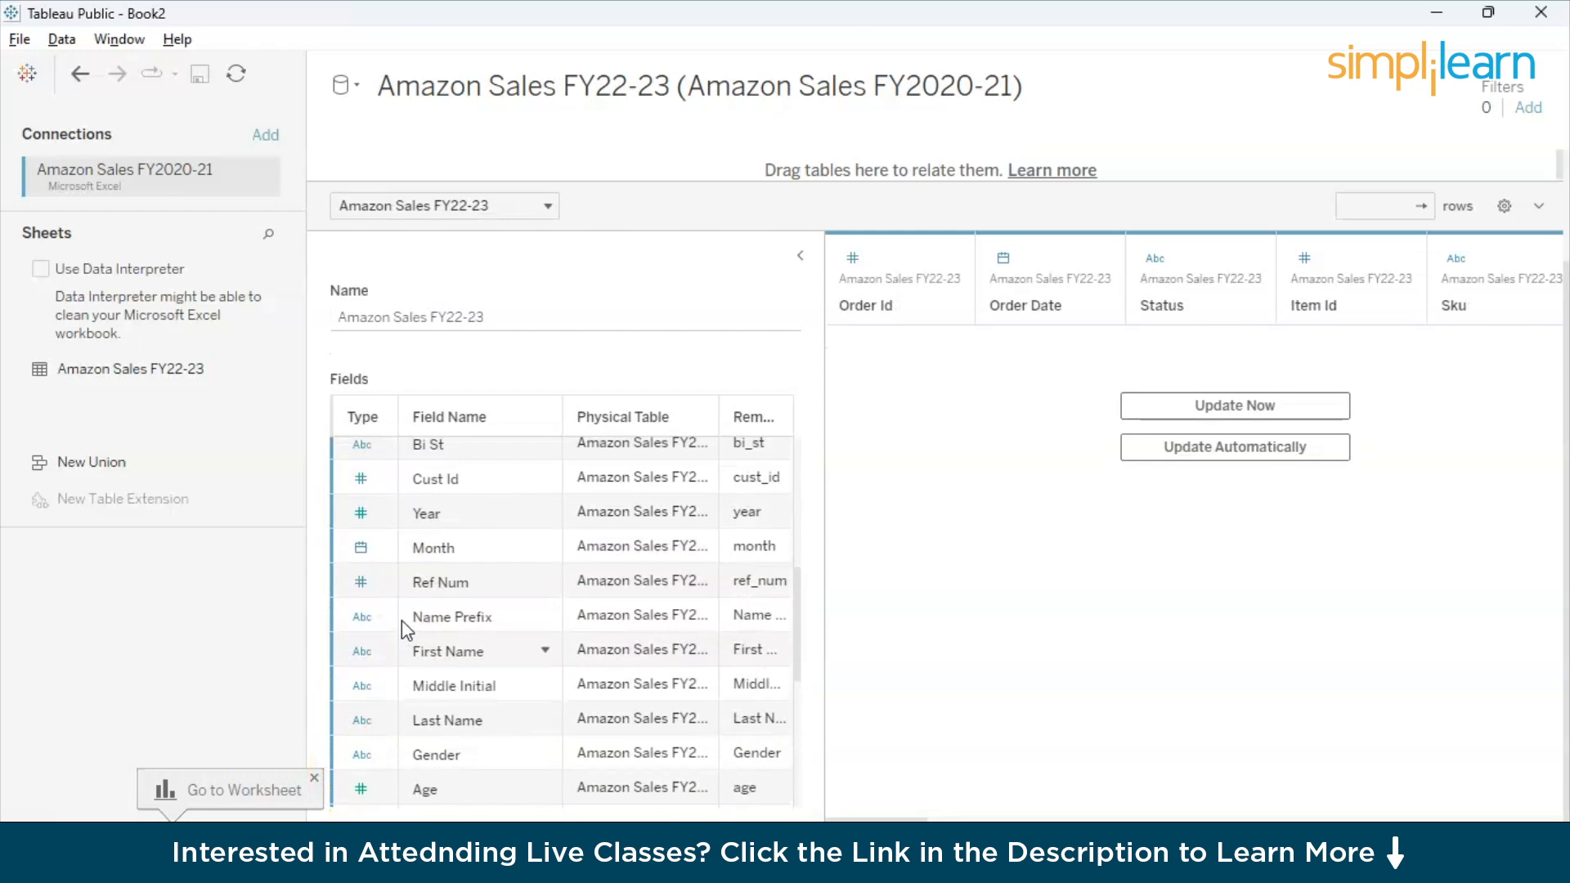
scroll(401, 620, "up", 2)
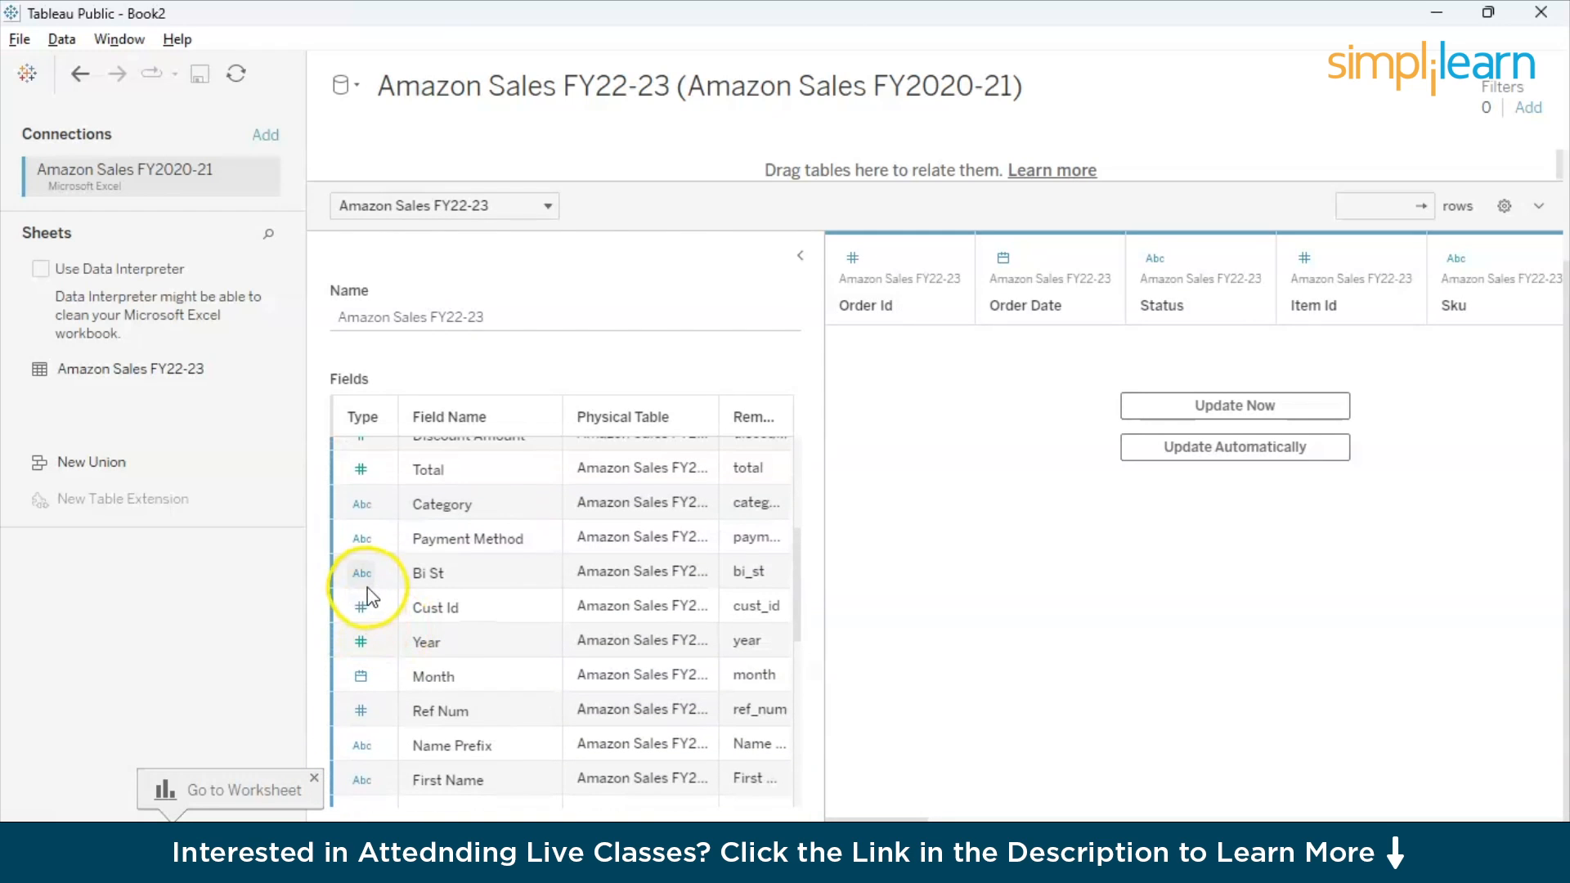
scroll(381, 532, "up", 3)
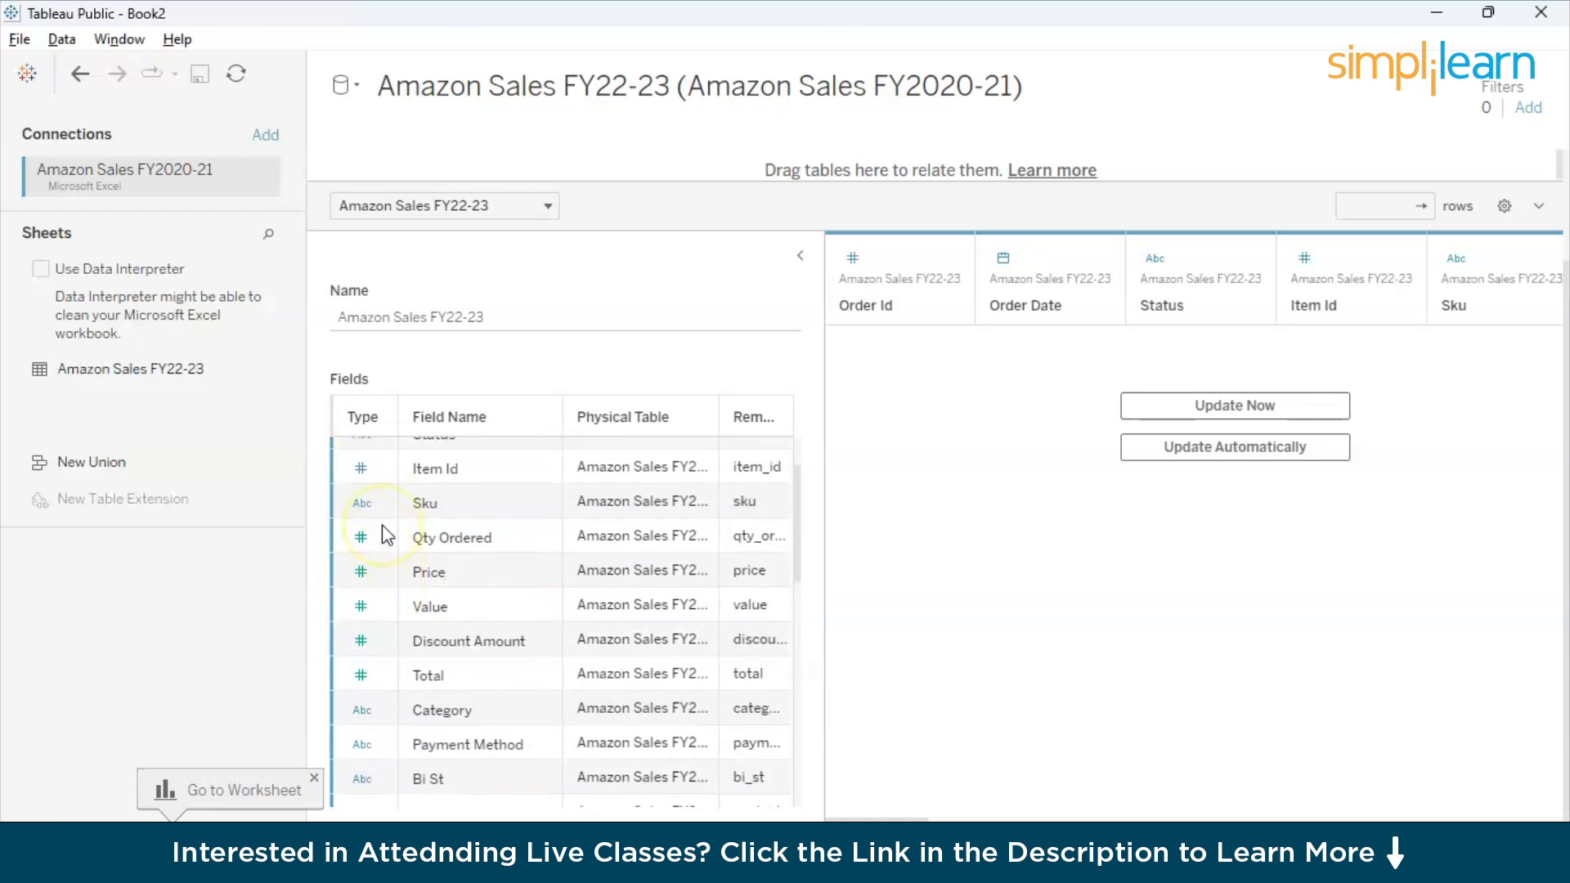
left_click(362, 602)
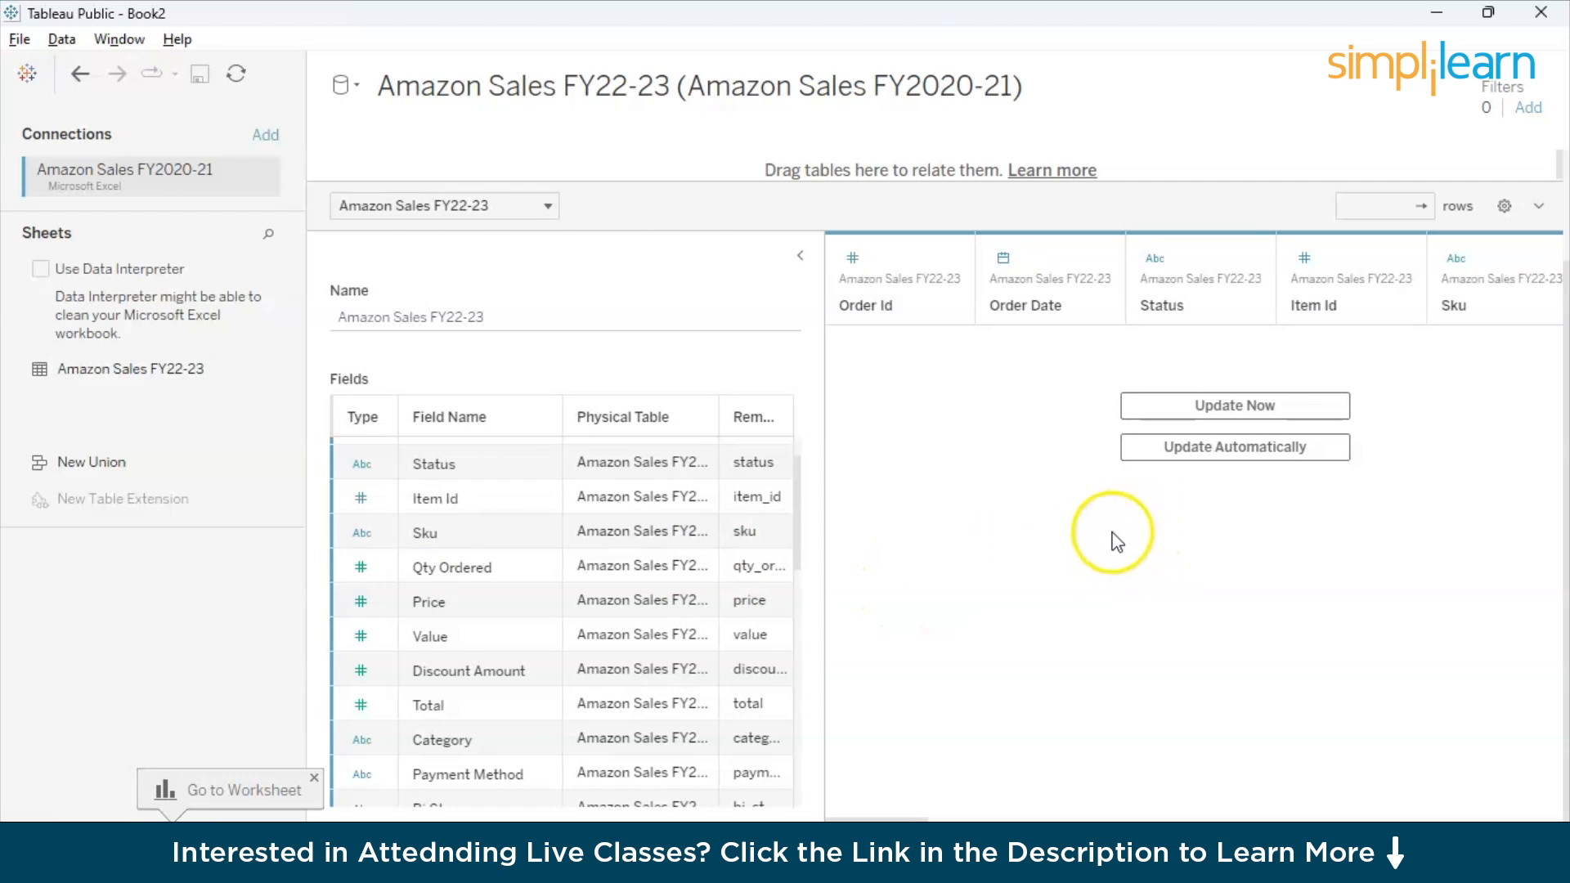
- Collapse the table details and turn on automatic updating to preview the sales data across its columns
left_click(799, 257)
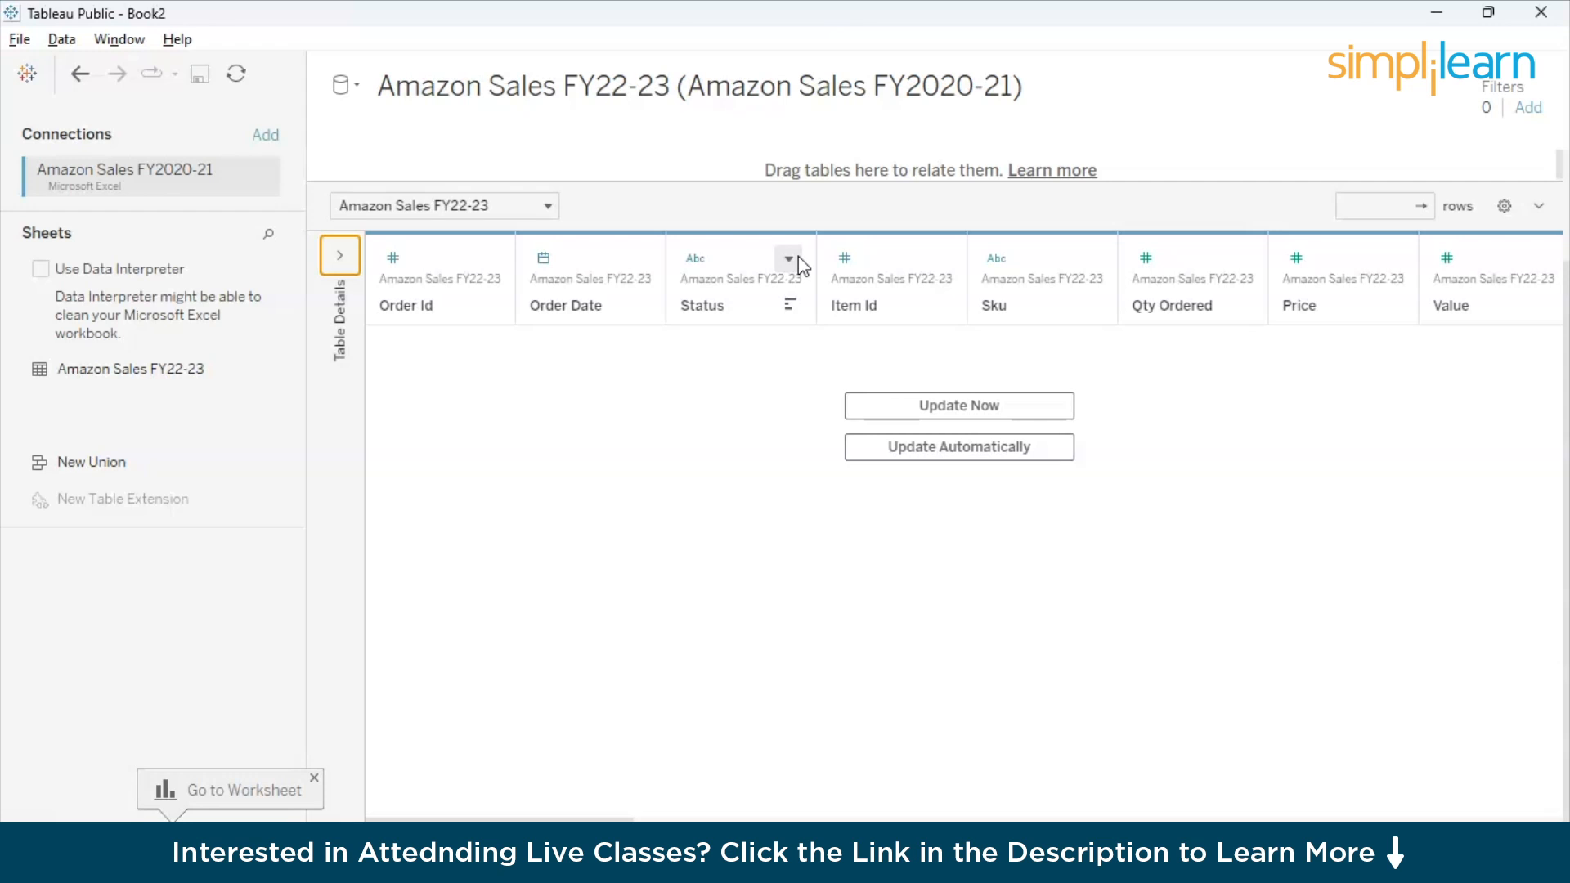
left_click(905, 455)
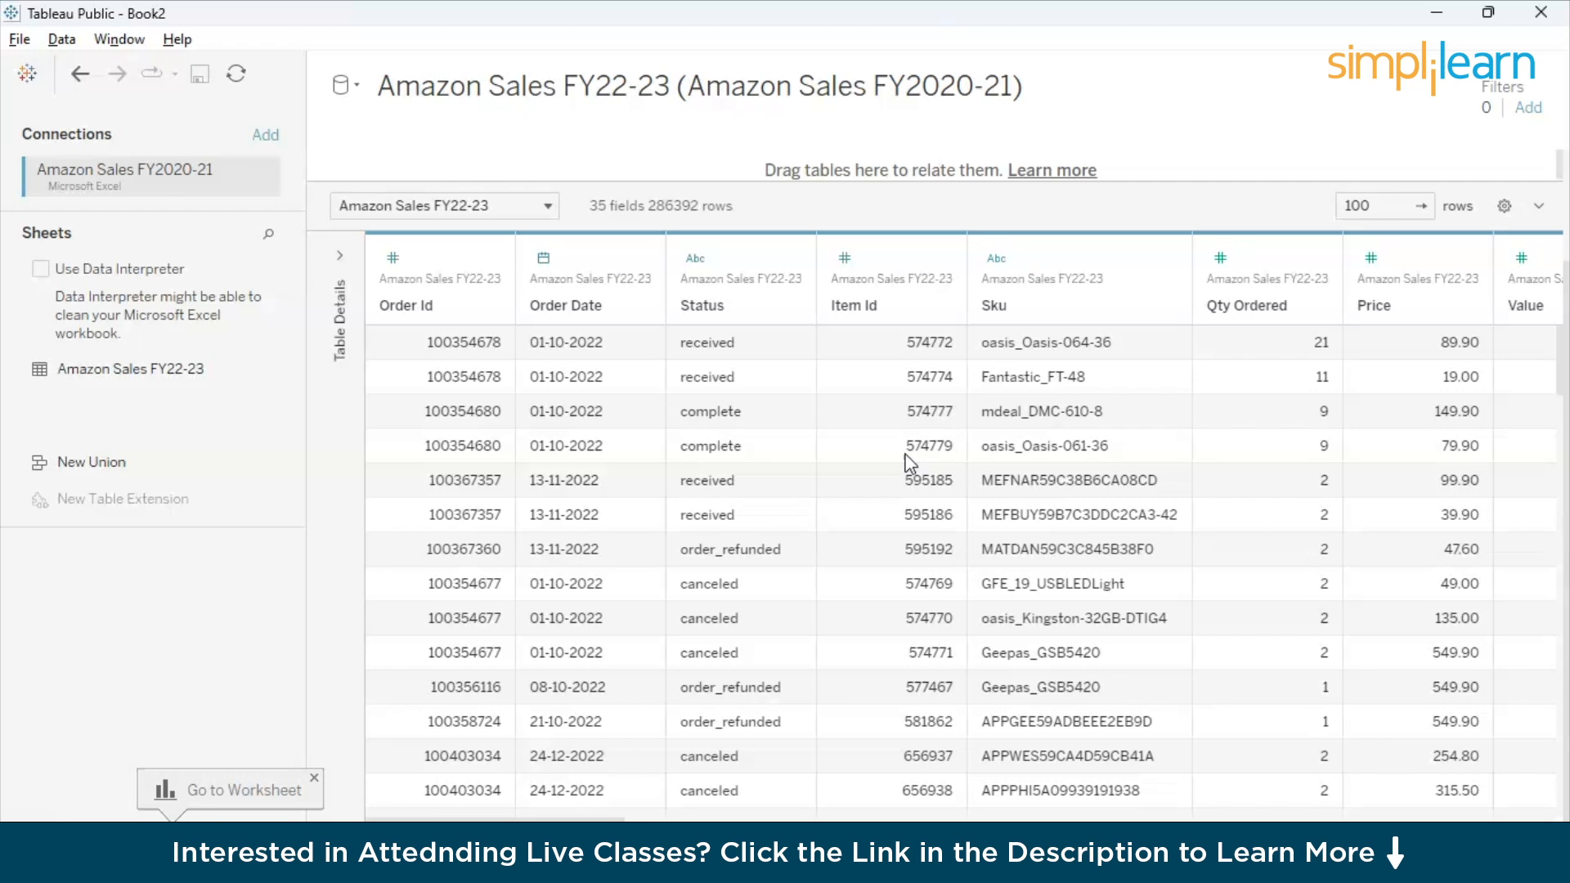
scroll(940, 576, "right", 5)
scroll(948, 579, "right", 10)
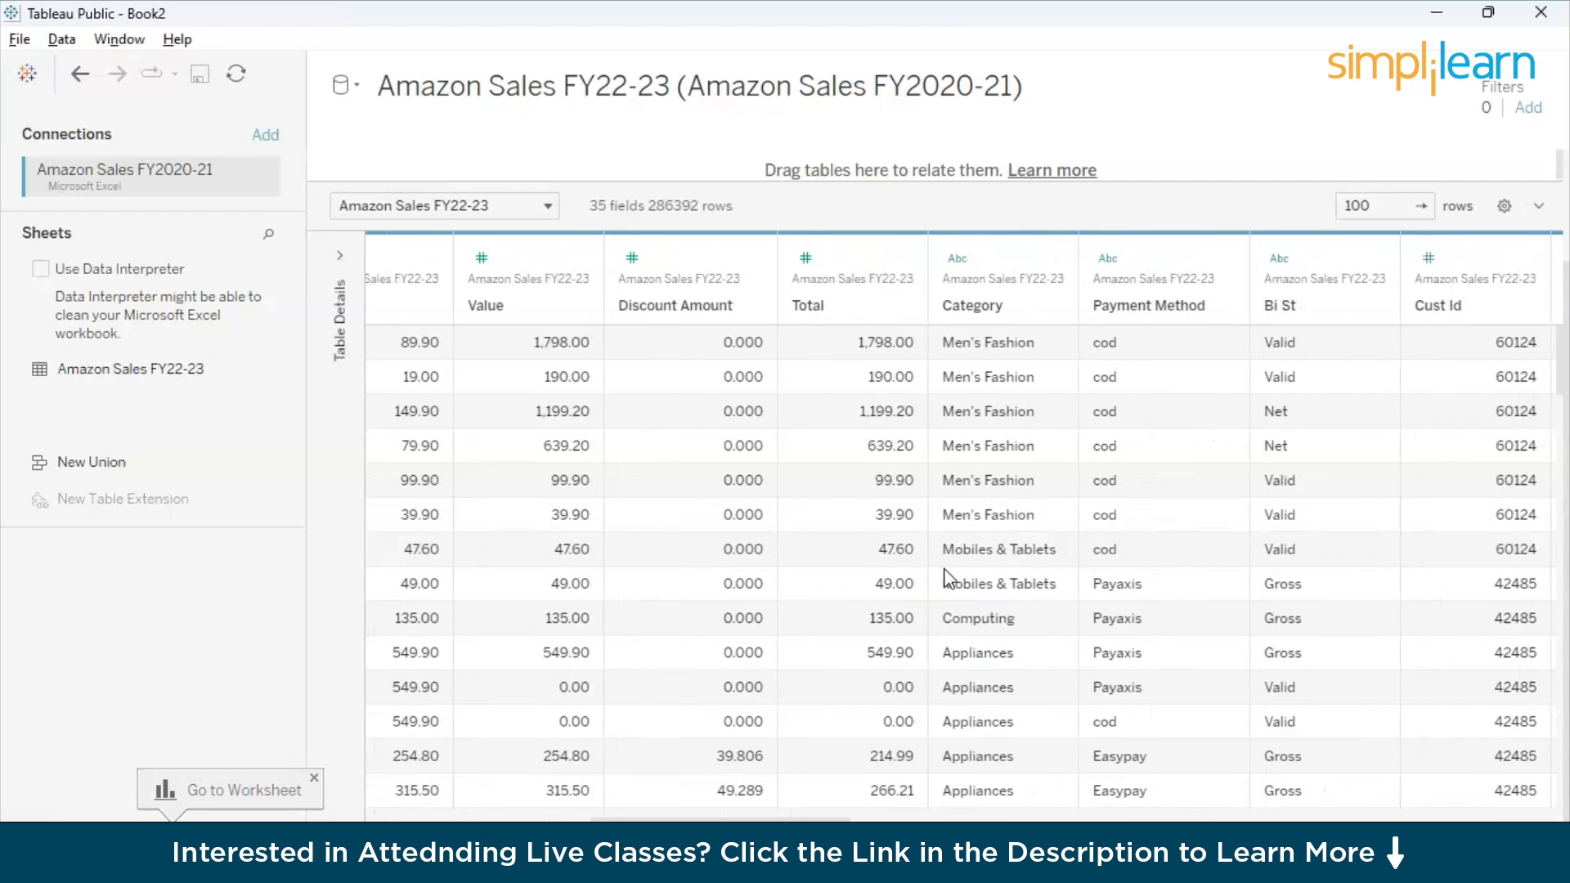
scroll(948, 579, "right", 10)
scroll(948, 579, "right", 8)
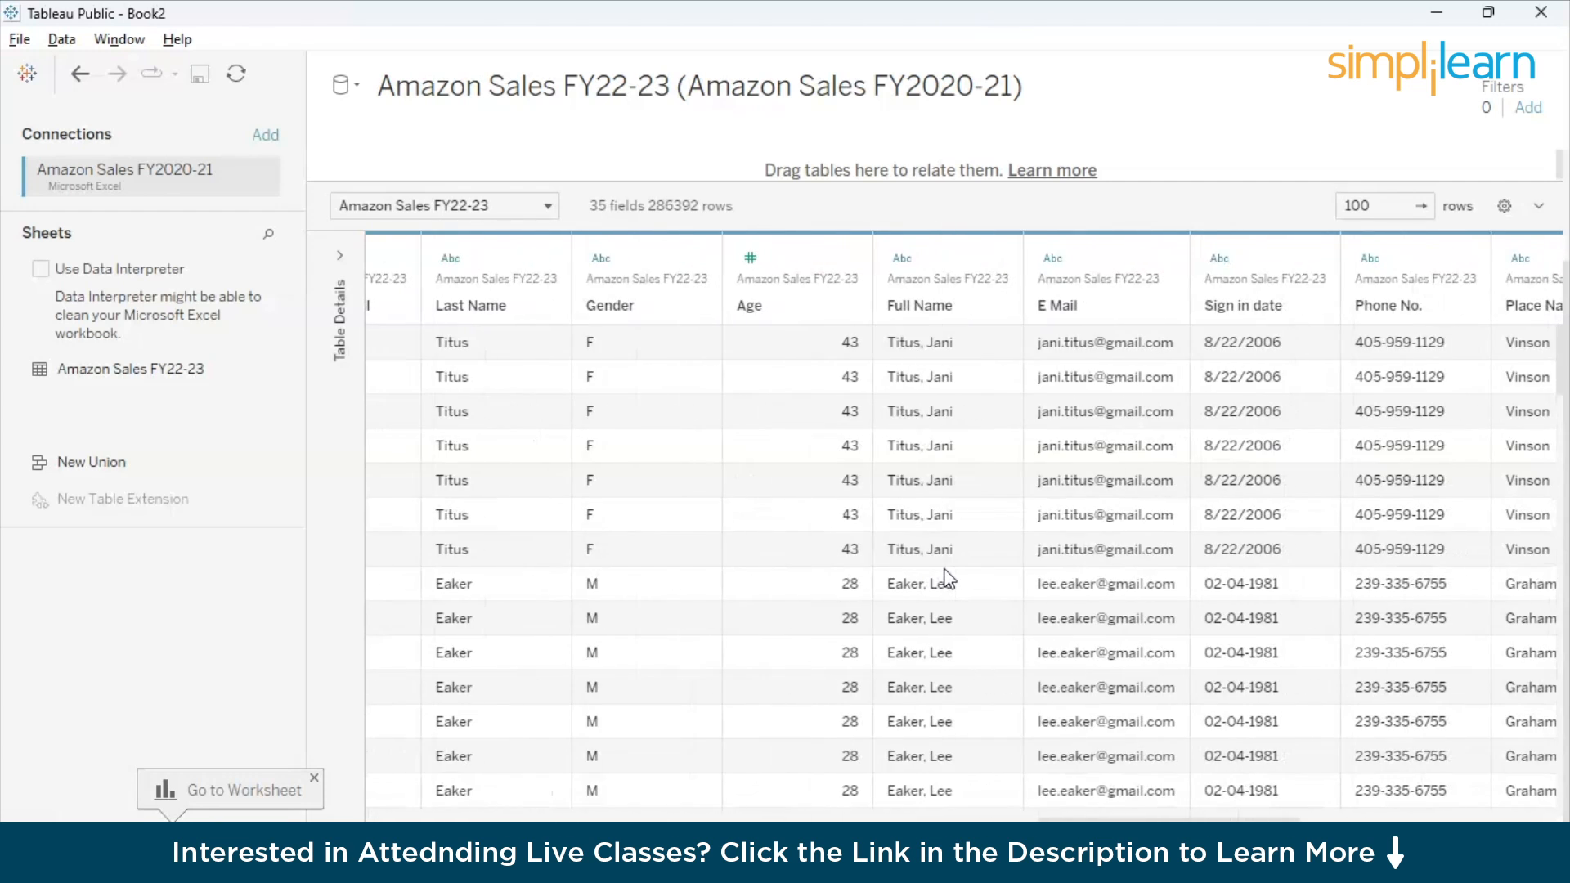
scroll(946, 579, "right", 4)
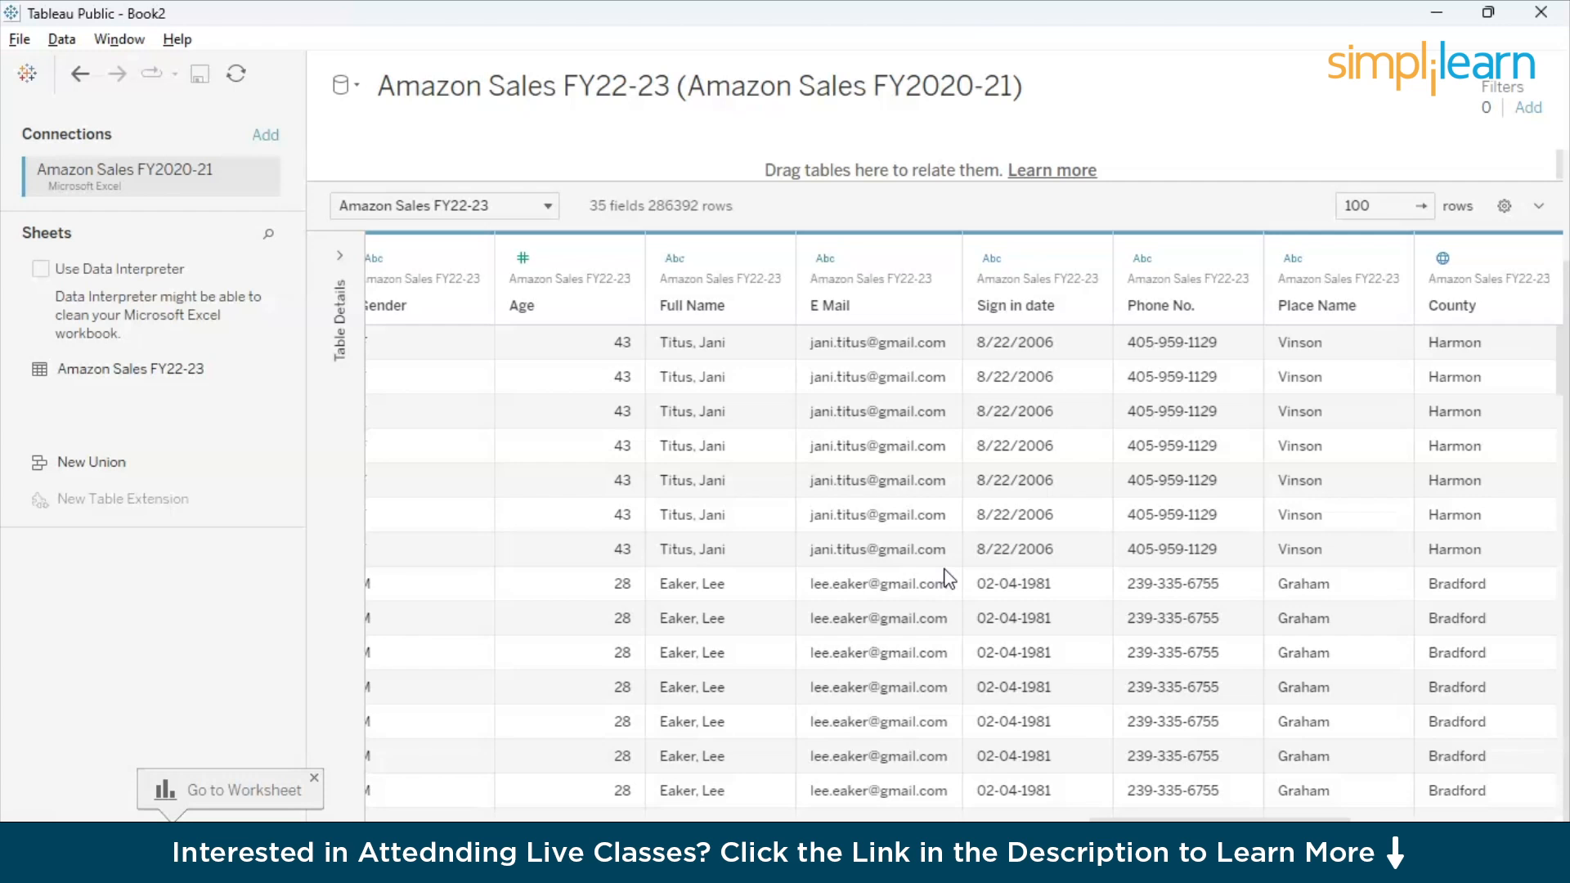
scroll(948, 579, "left", 20)
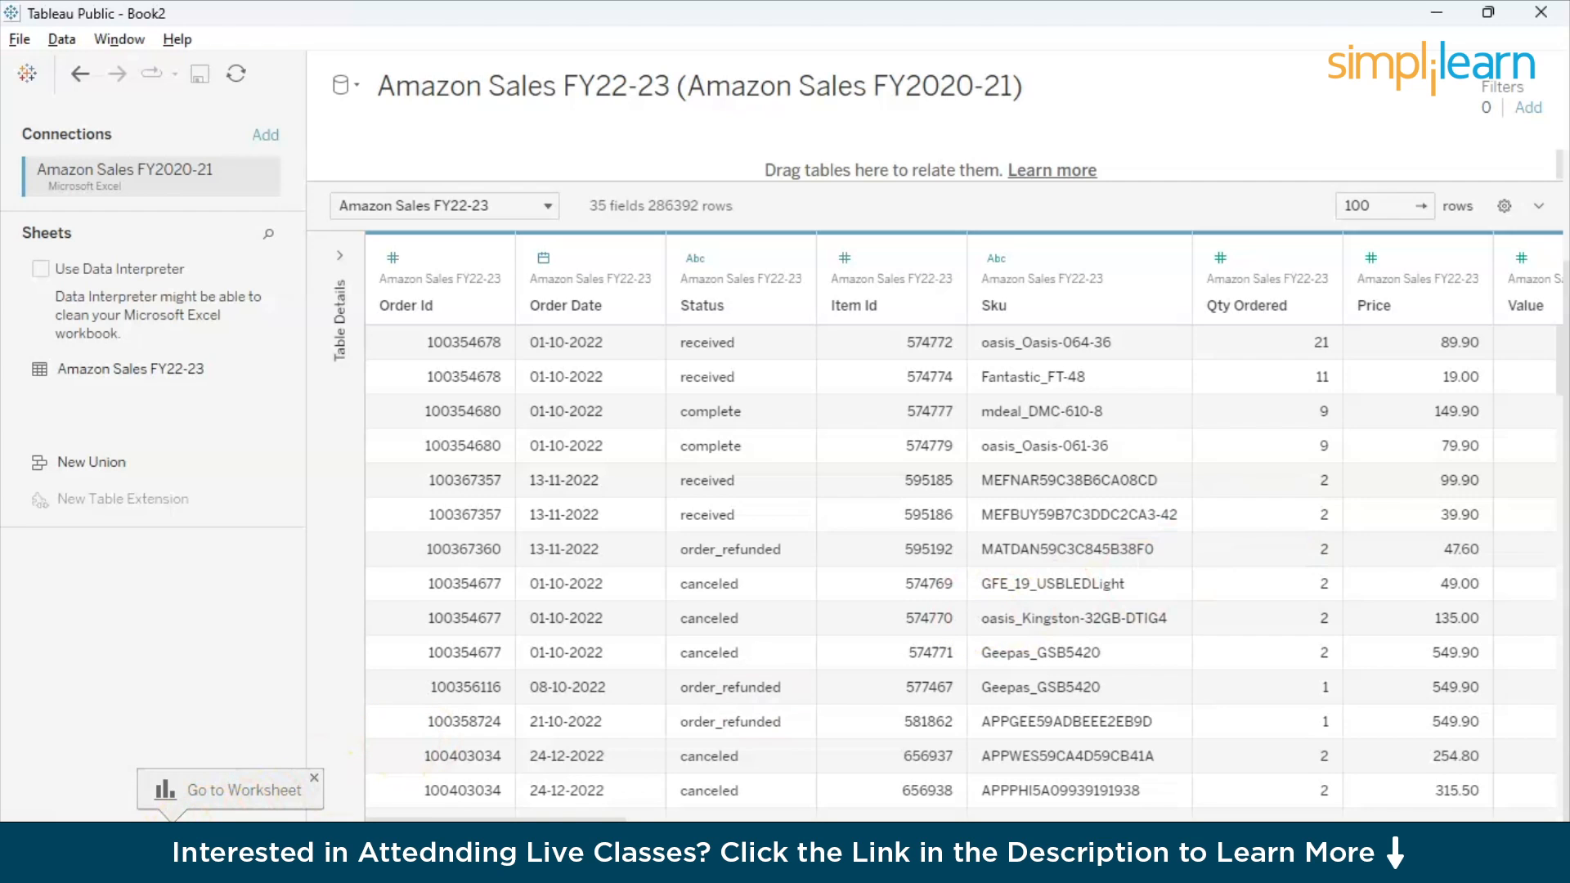
- Build a bar chart on Sheet 1 with Region on Columns and the sum of Total on Rows
left_click(208, 790)
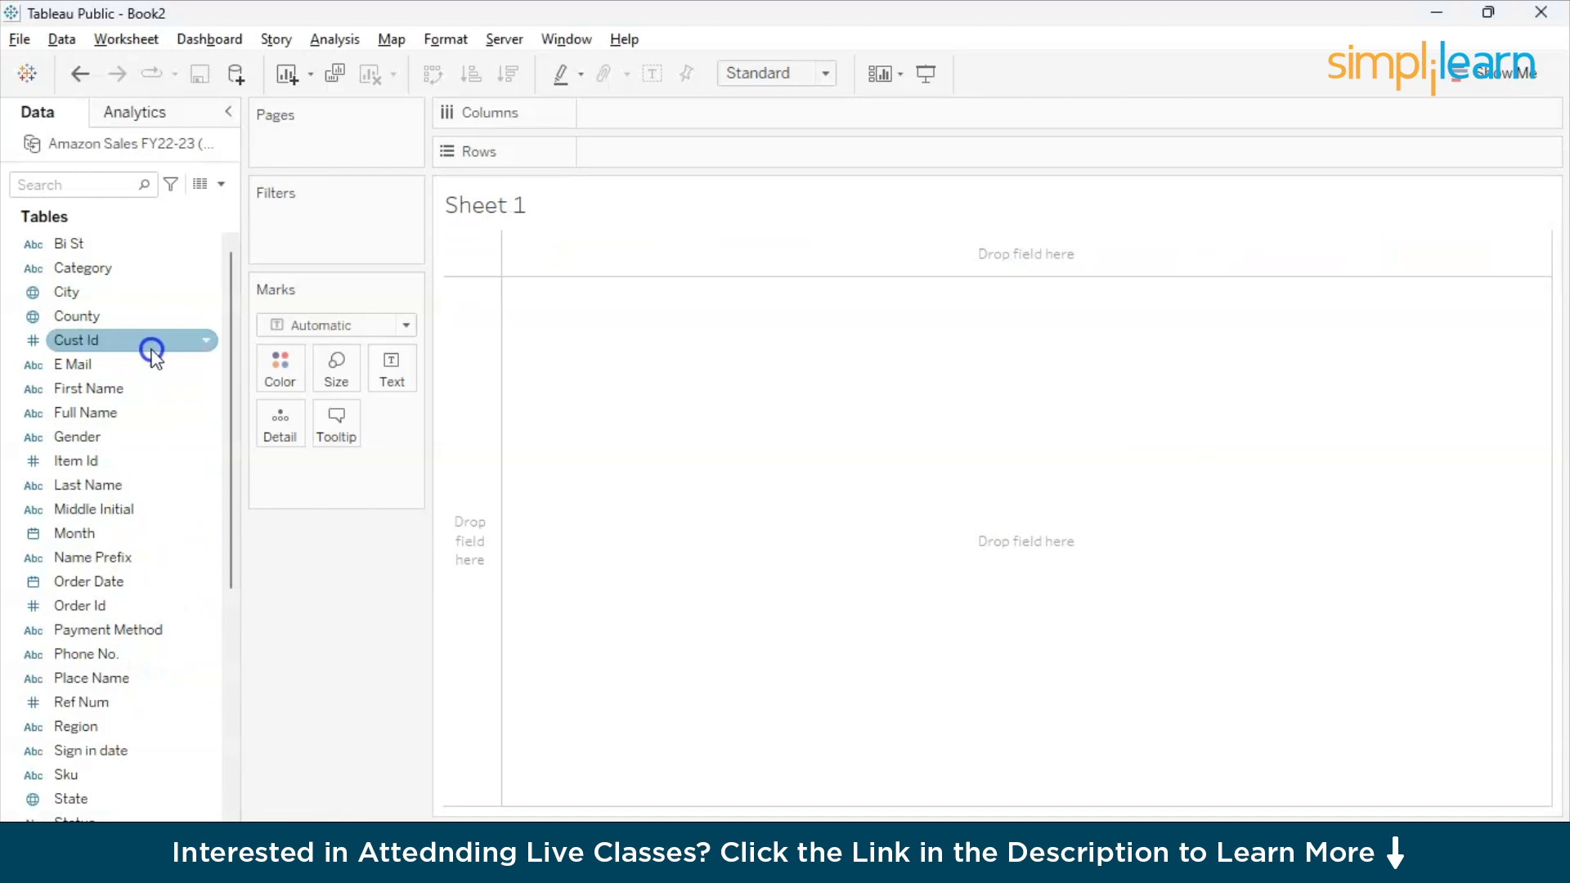
scroll(106, 474, "down", 8)
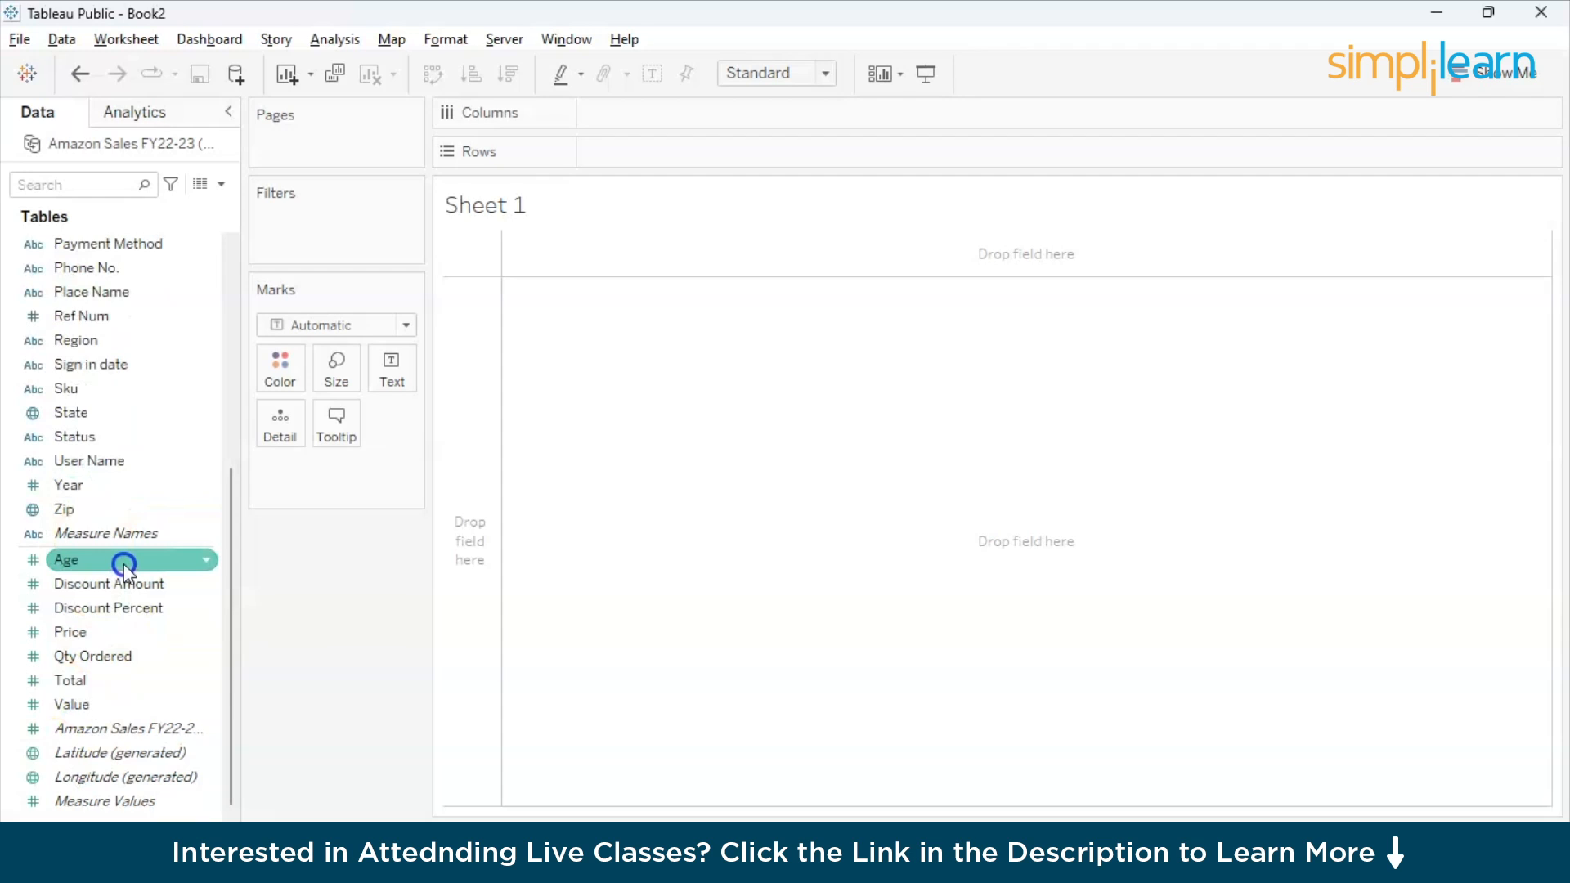
scroll(124, 564, "up", 3)
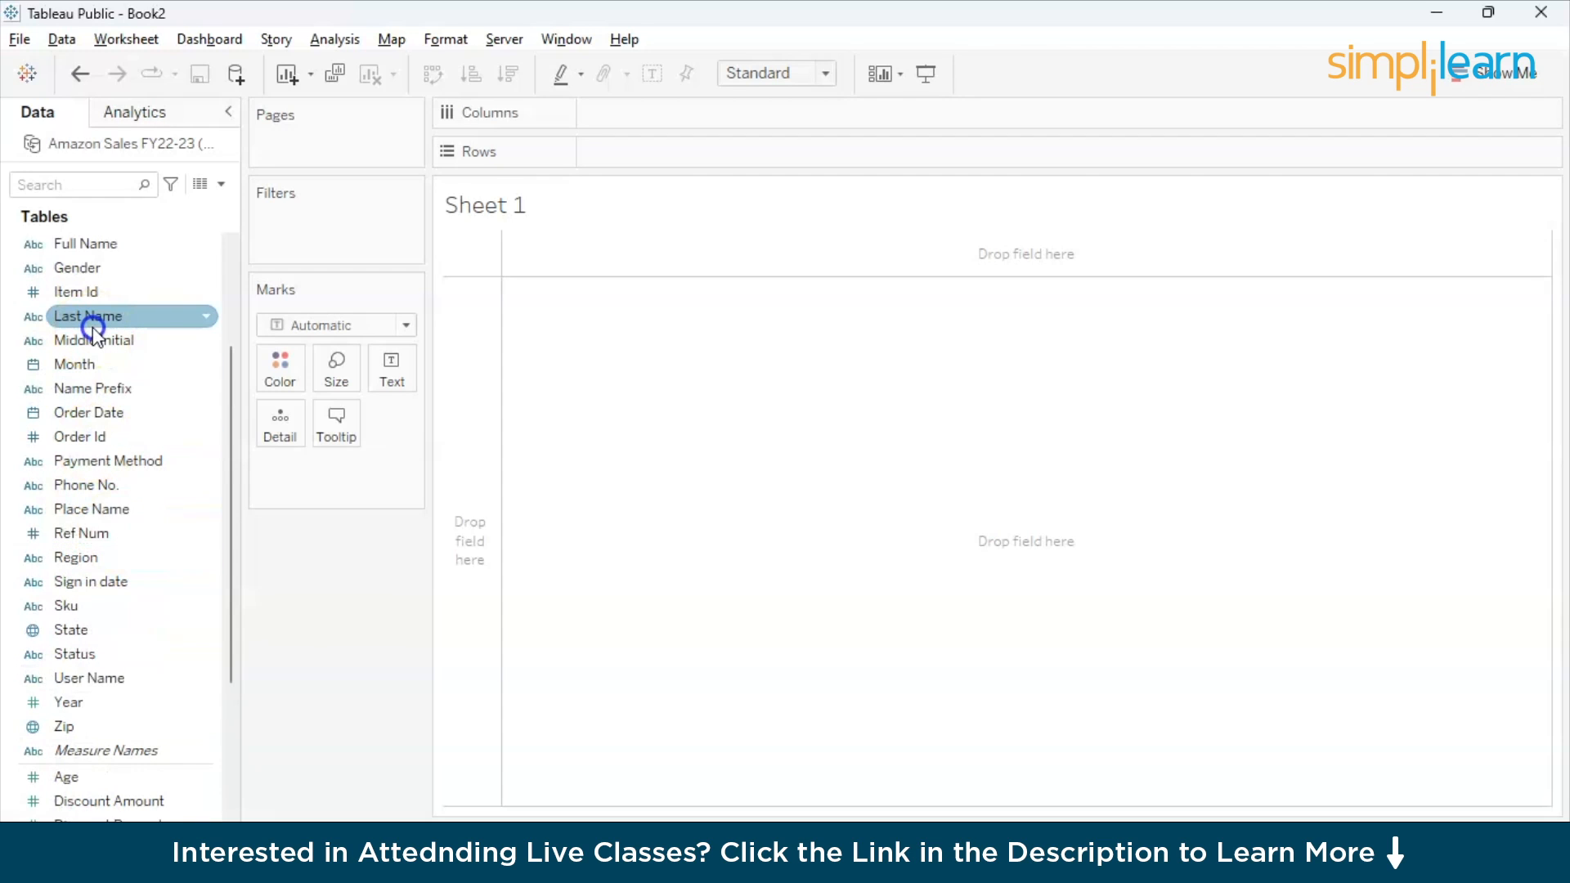
scroll(107, 651, "down", 2)
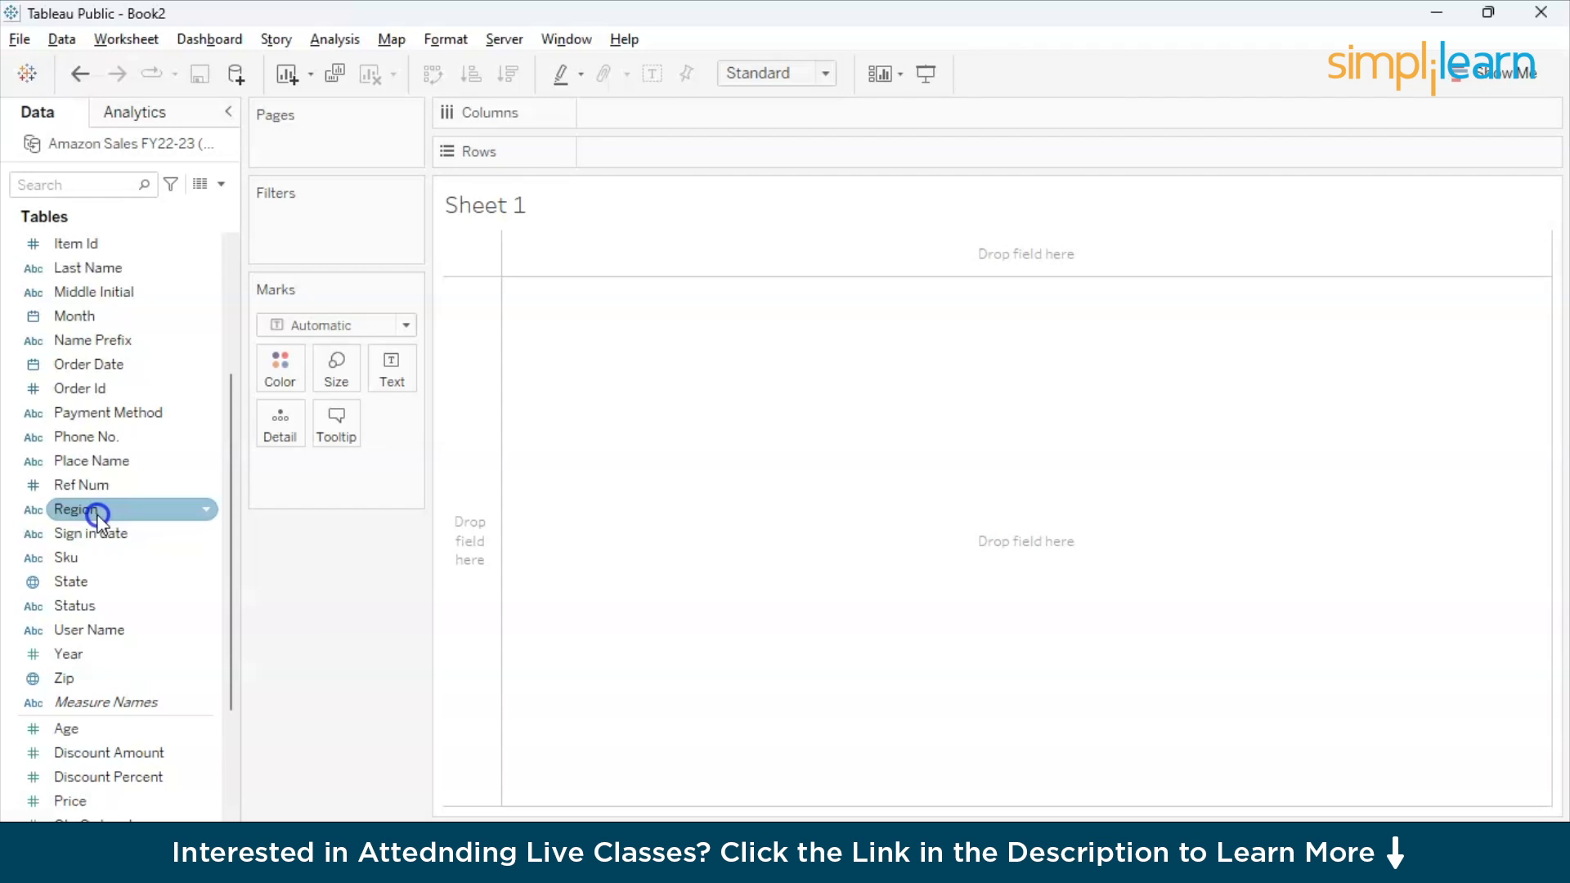
mouse_move(97, 516)
left_mouse_down()
mouse_move(389, 357)
mouse_move(634, 121)
left_mouse_up()
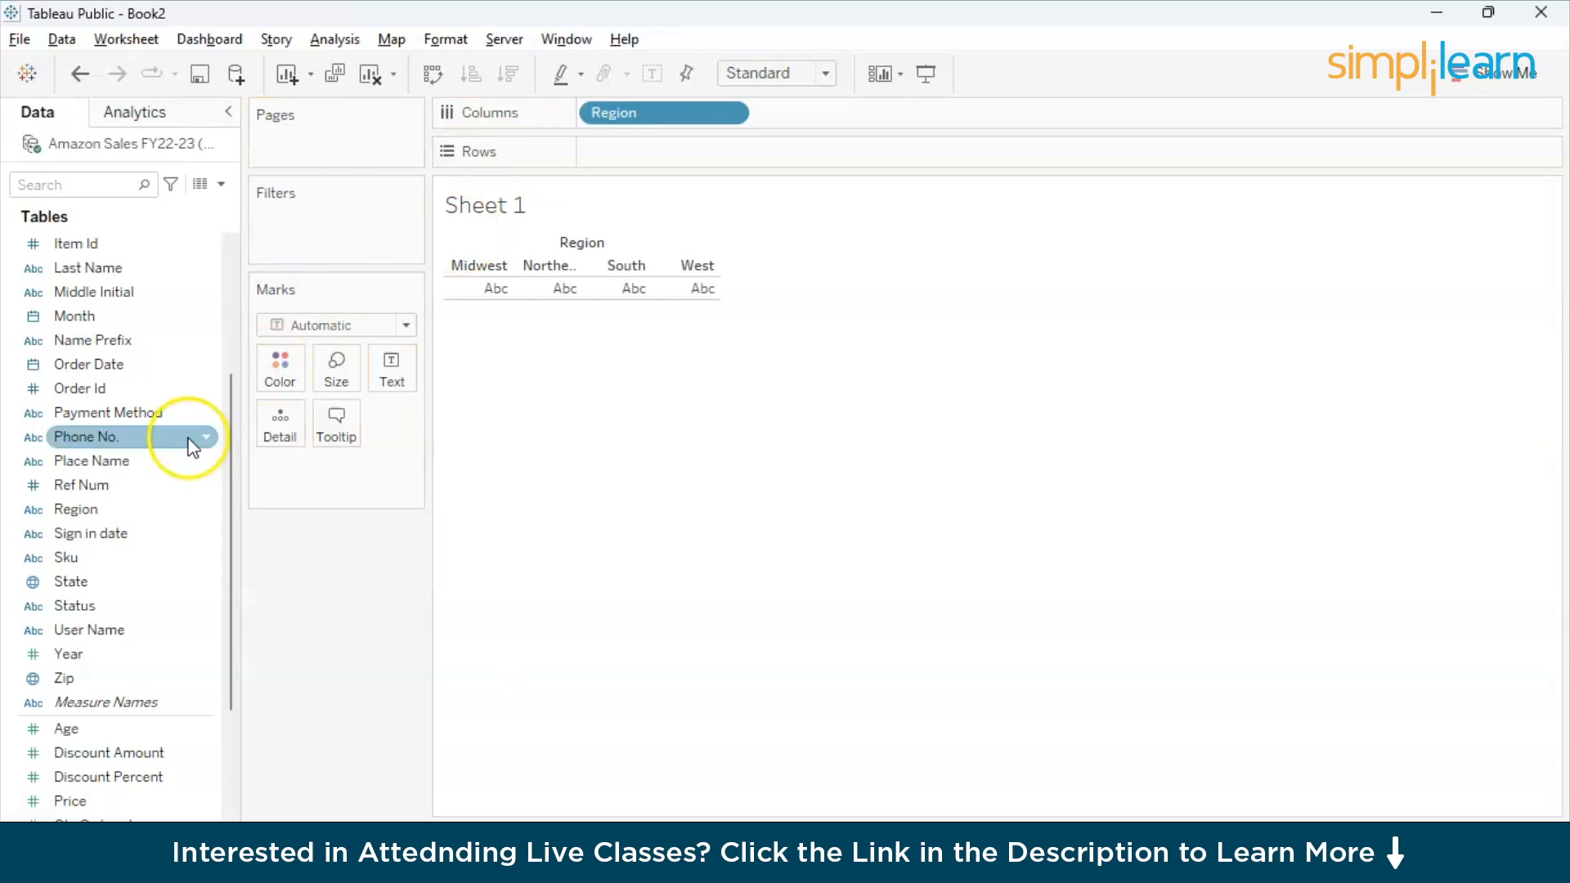
scroll(116, 690, "down", 3)
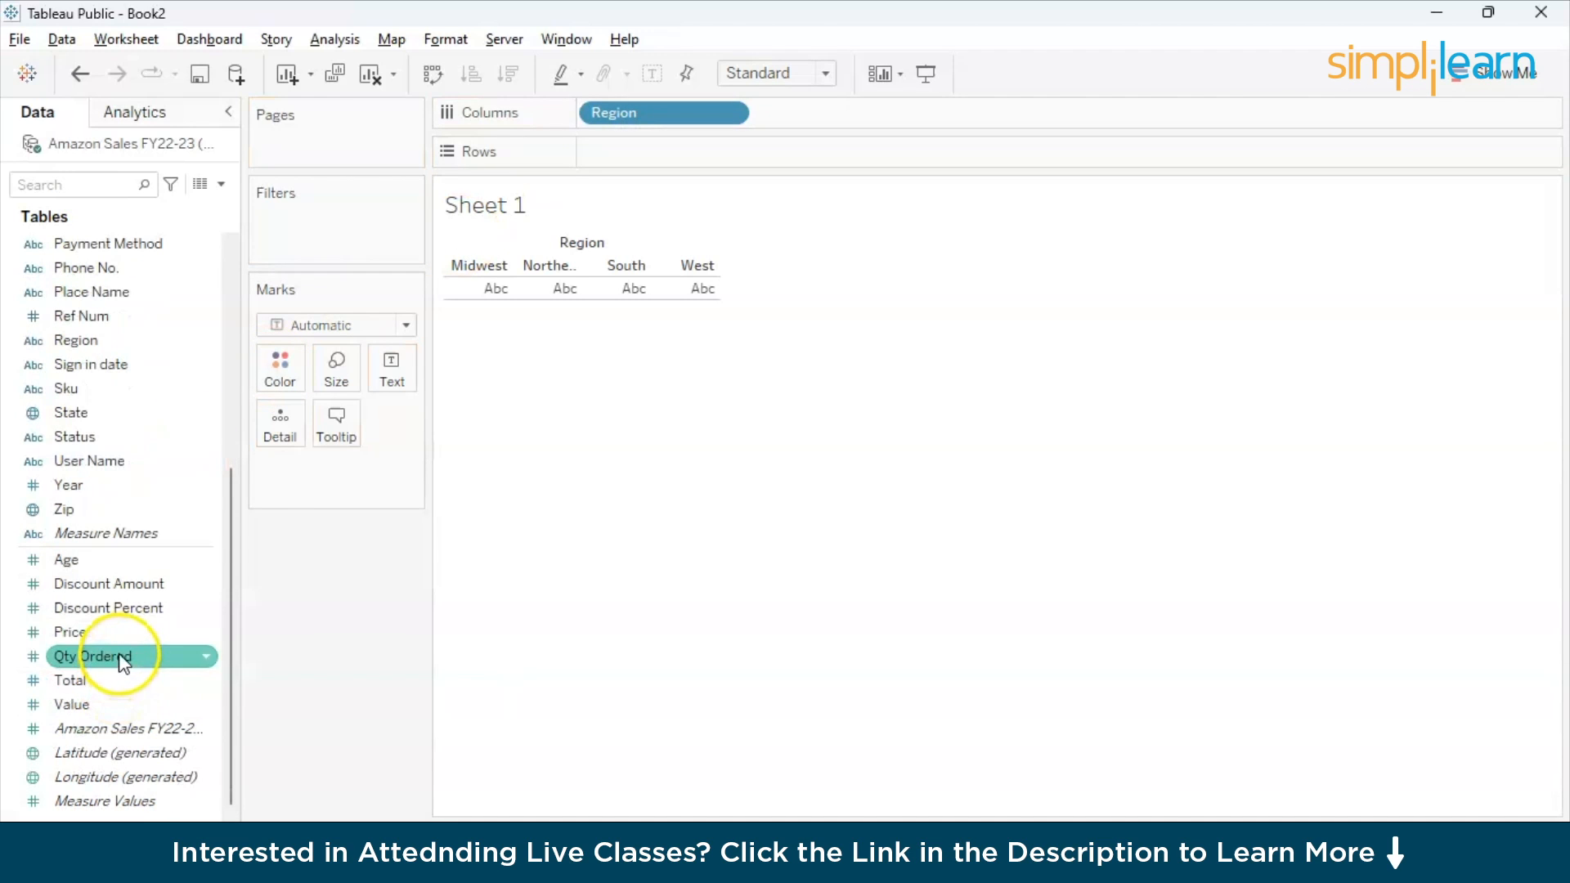
left_click_drag(118, 695, 666, 155)
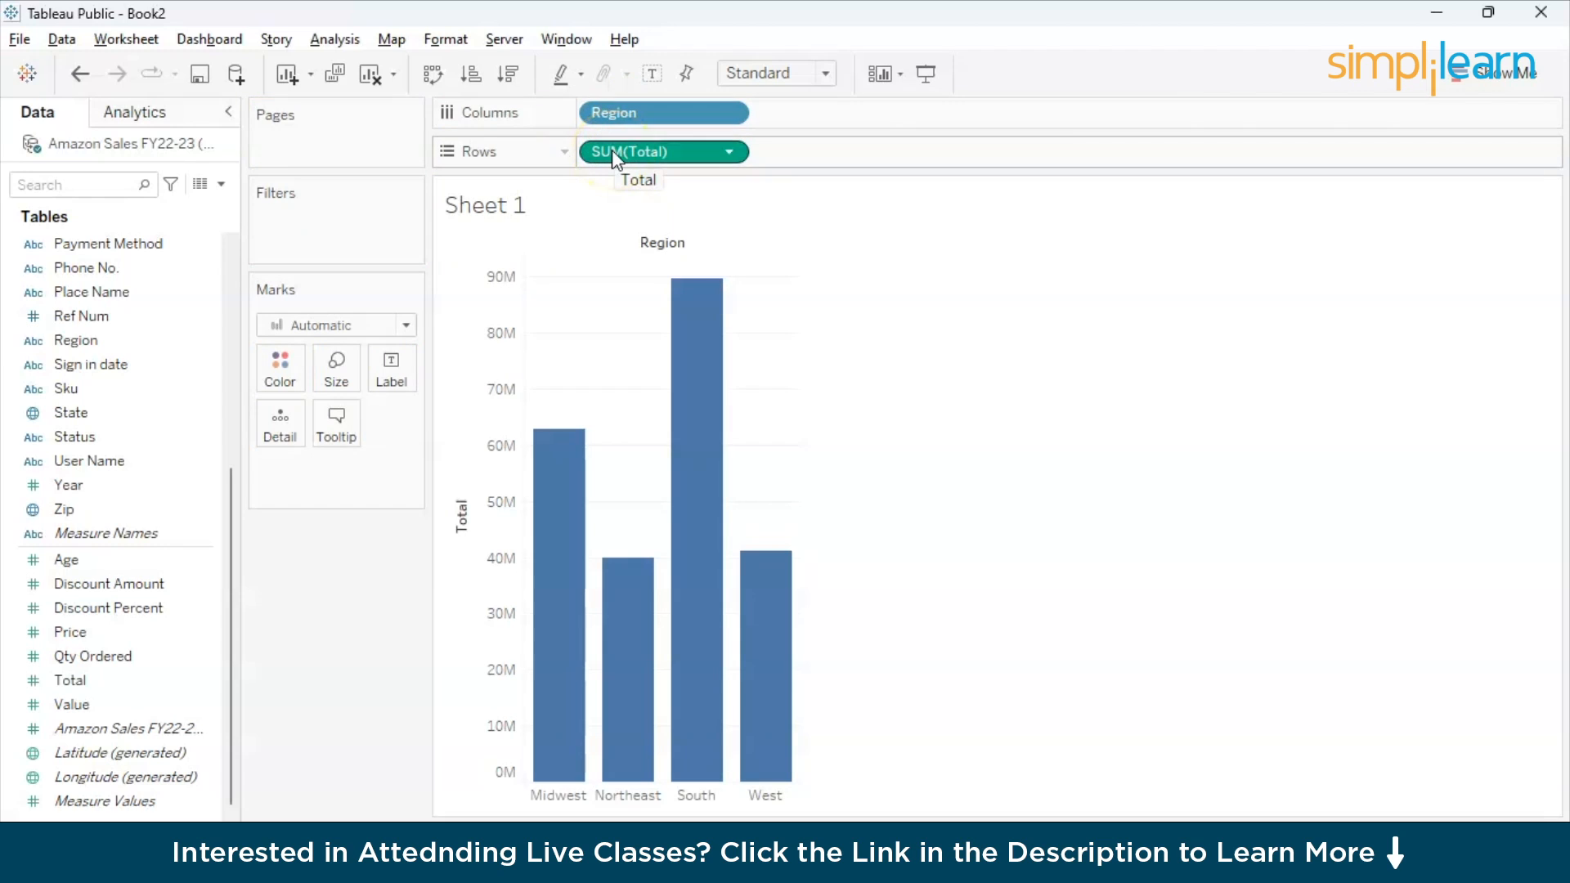
- Label the region bars with the sum of Total while keeping Total on Rows
mouse_move(529, 664)
left_click_drag(617, 155, 445, 237)
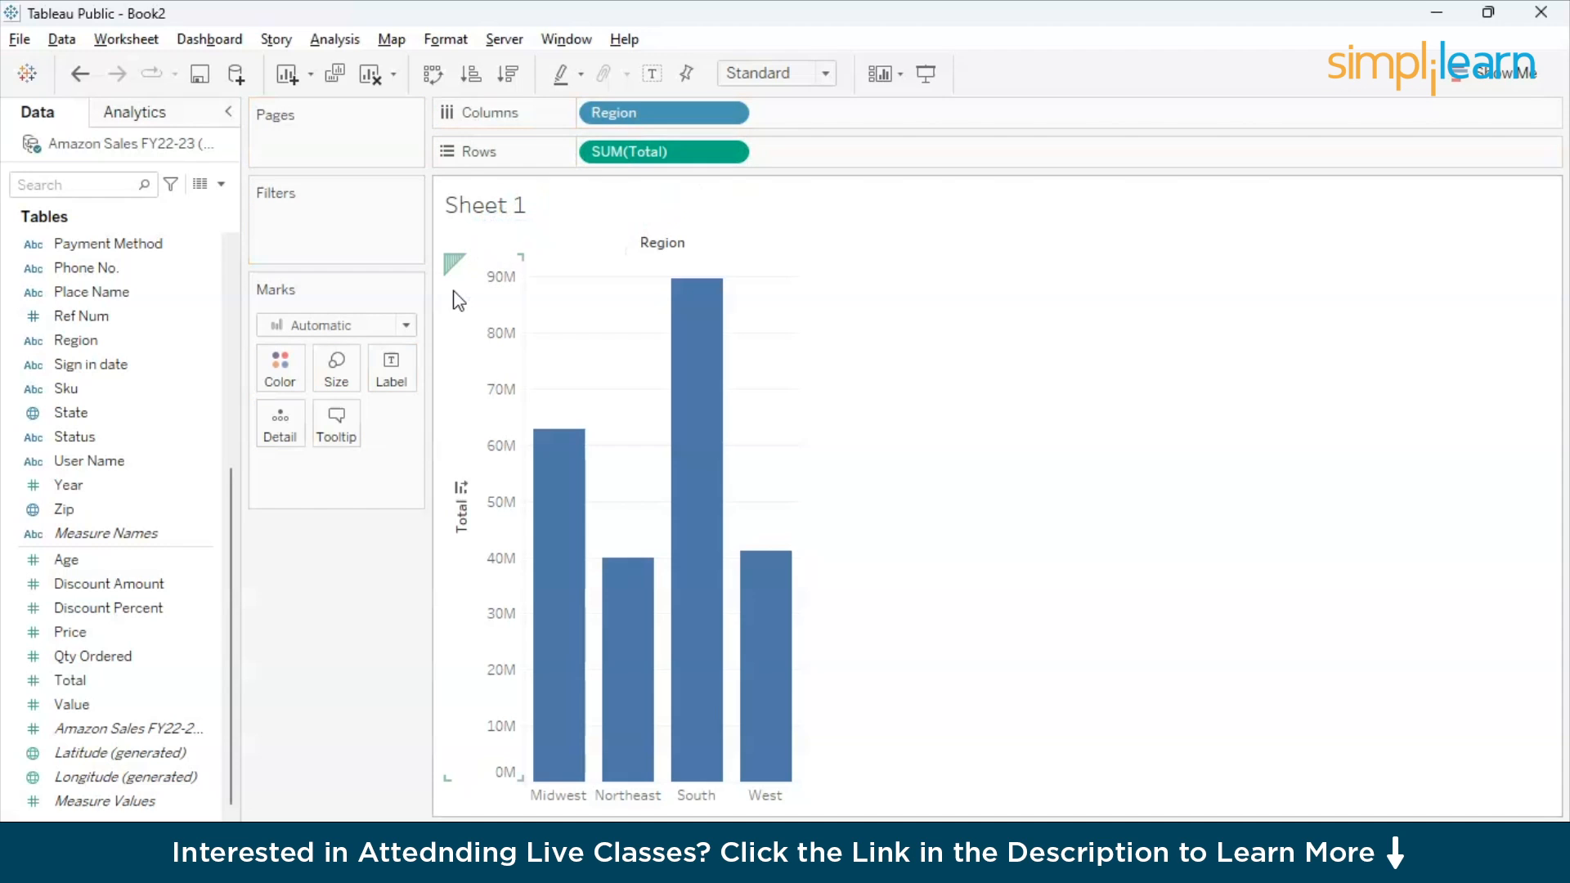
left_click_drag(649, 153, 396, 376)
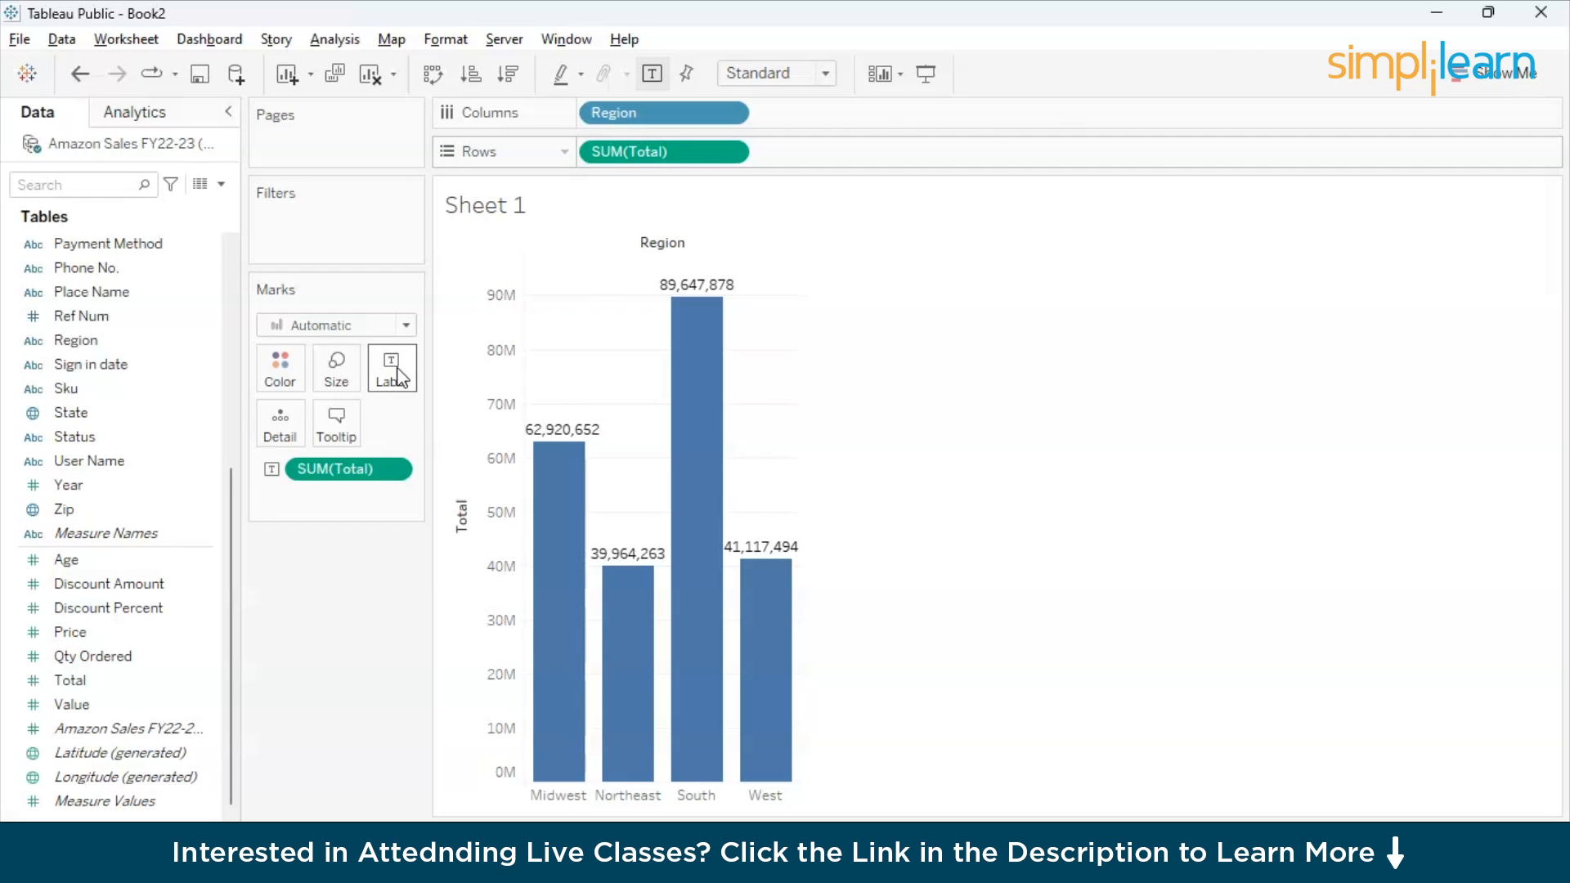
left_click(393, 372)
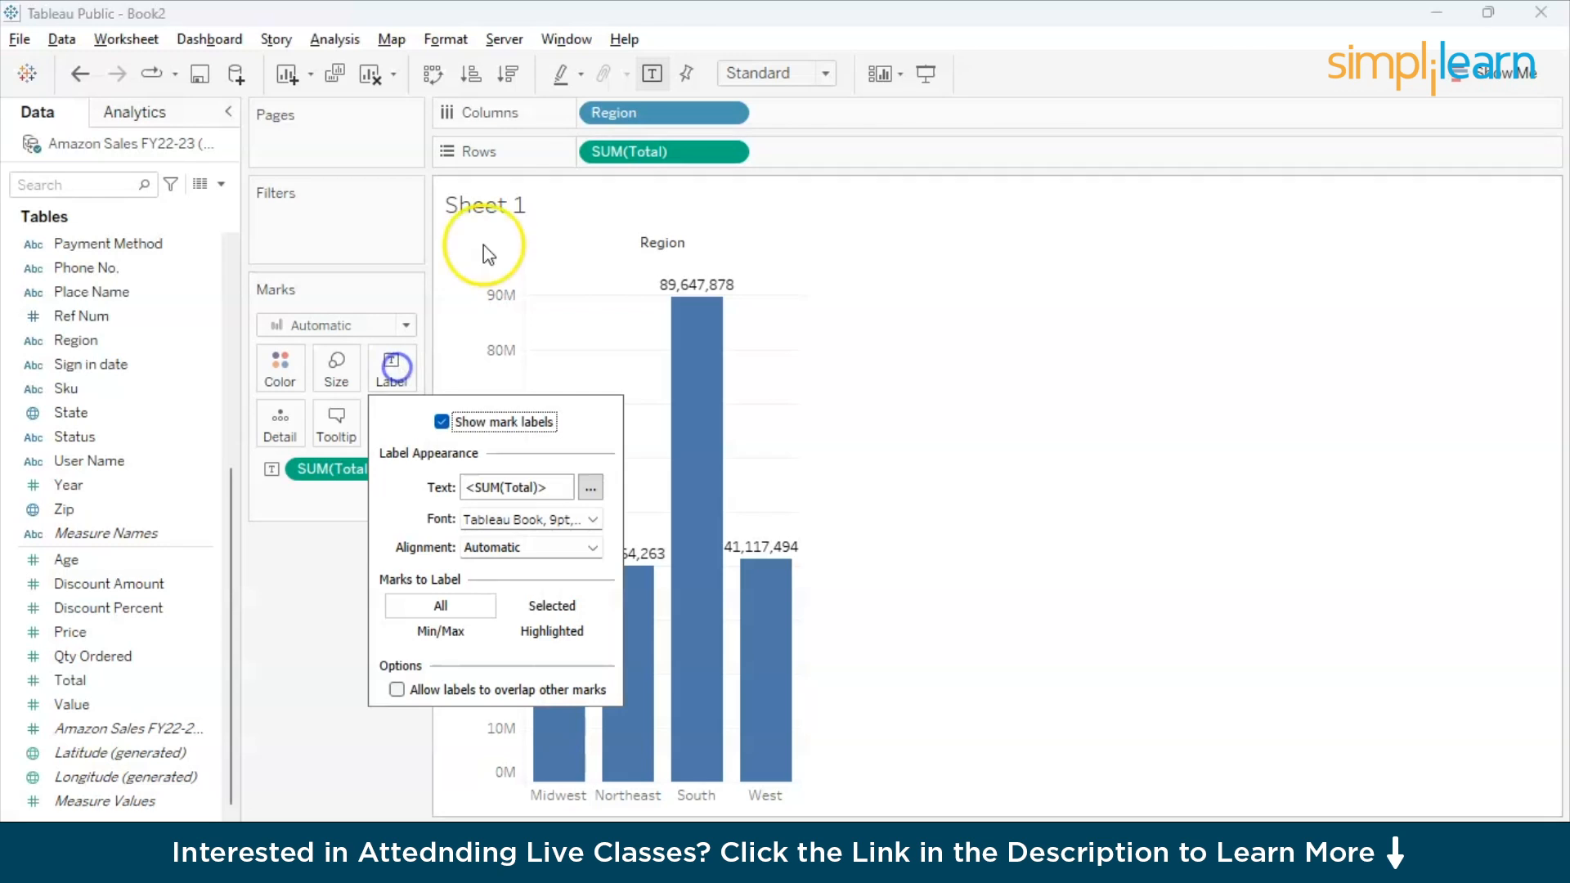
double_click(645, 113)
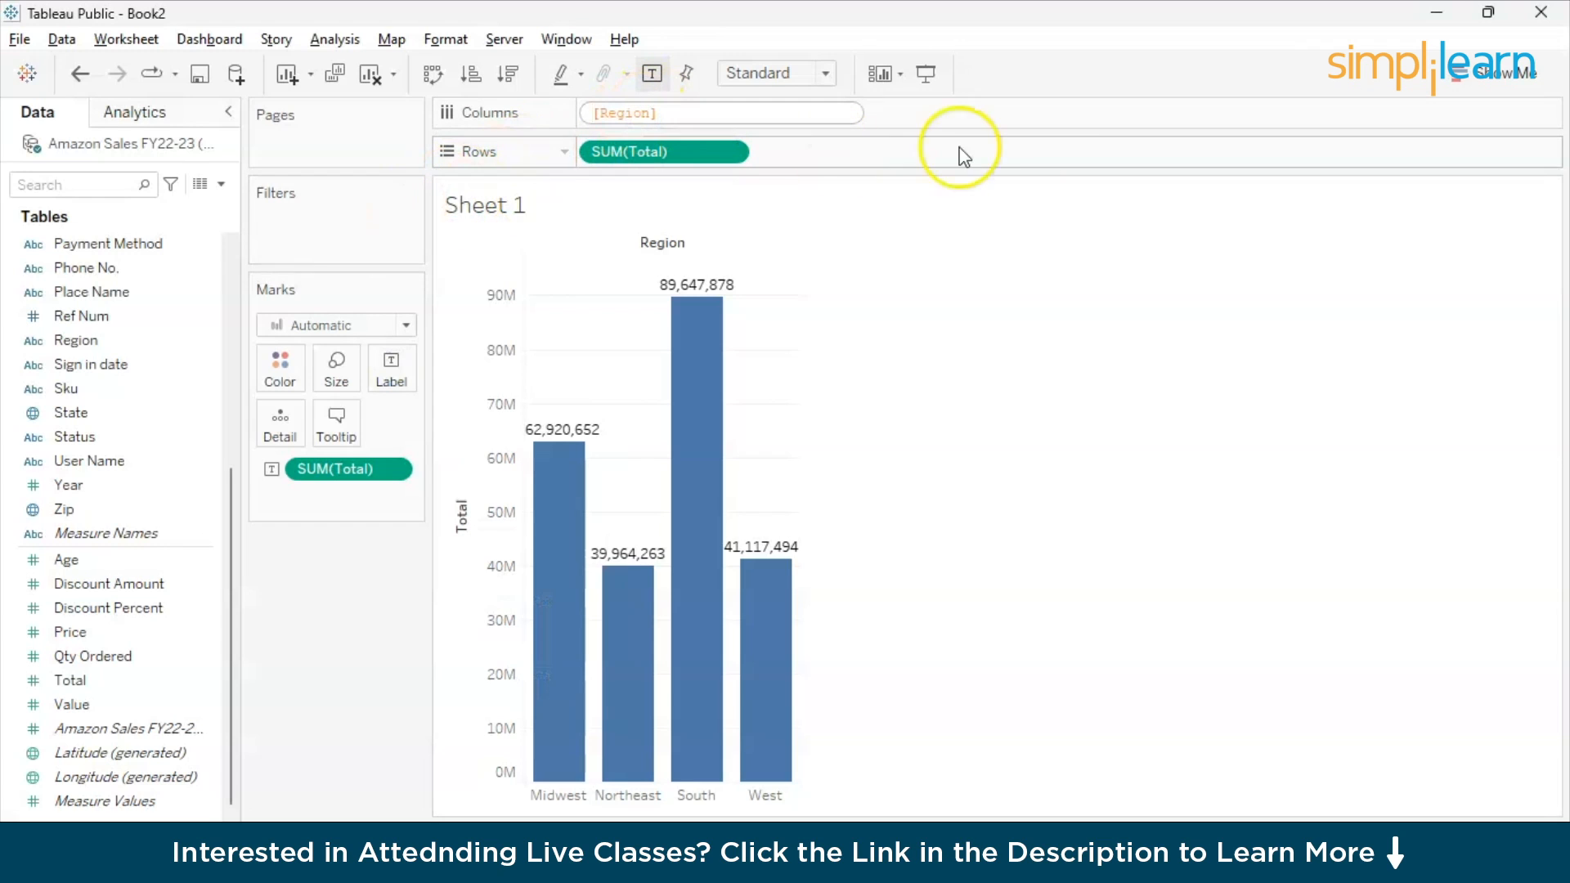
left_click(1058, 153)
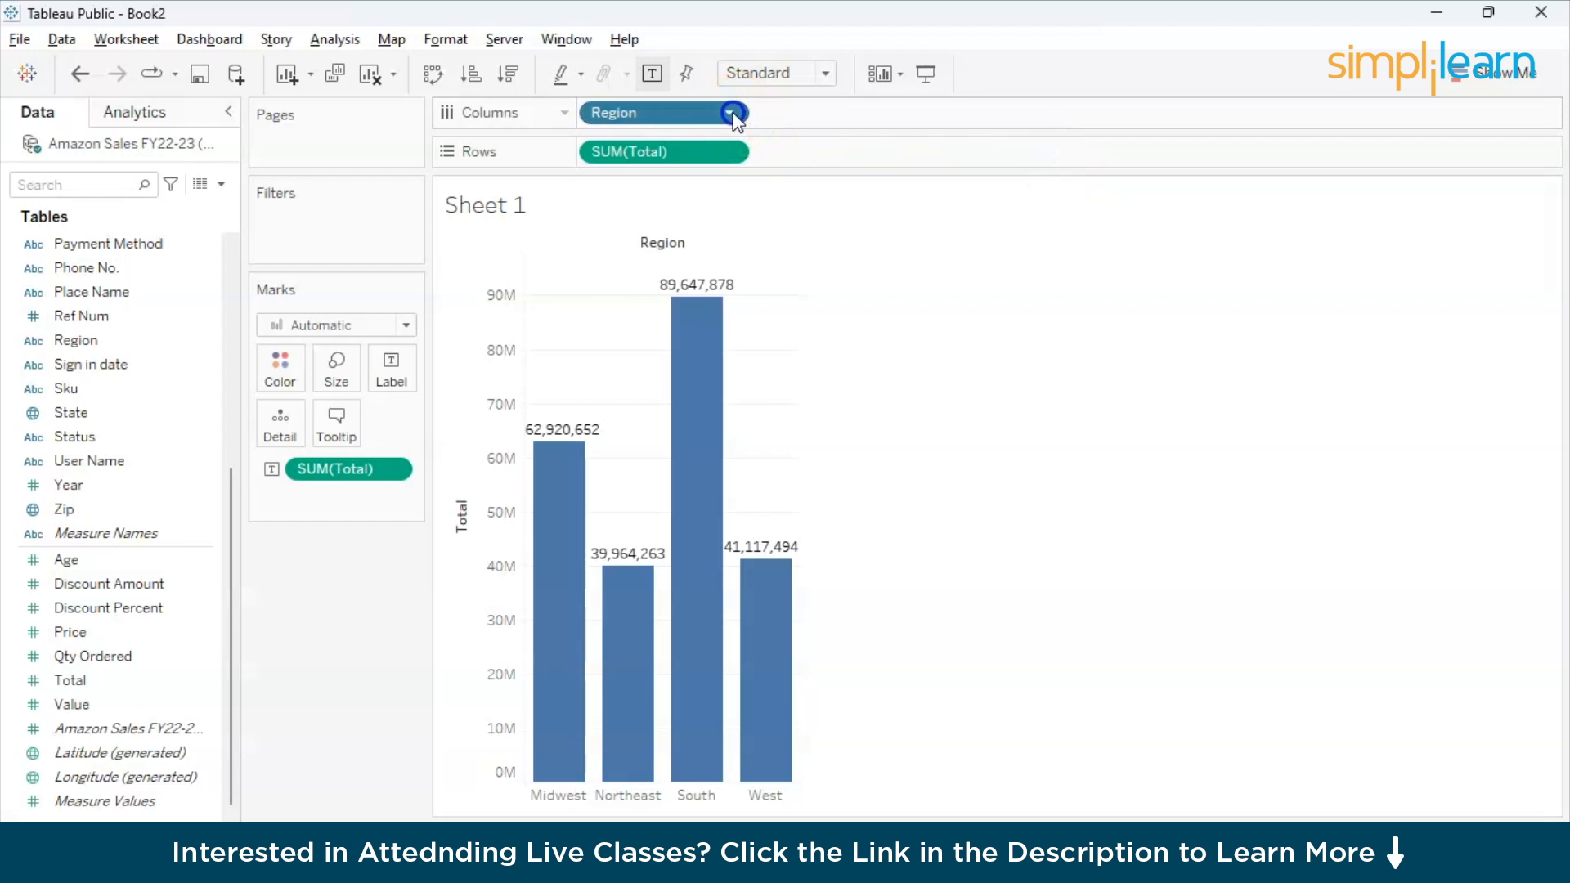
- Color the total sales bars on Sheet 1 by Region
left_click(676, 112)
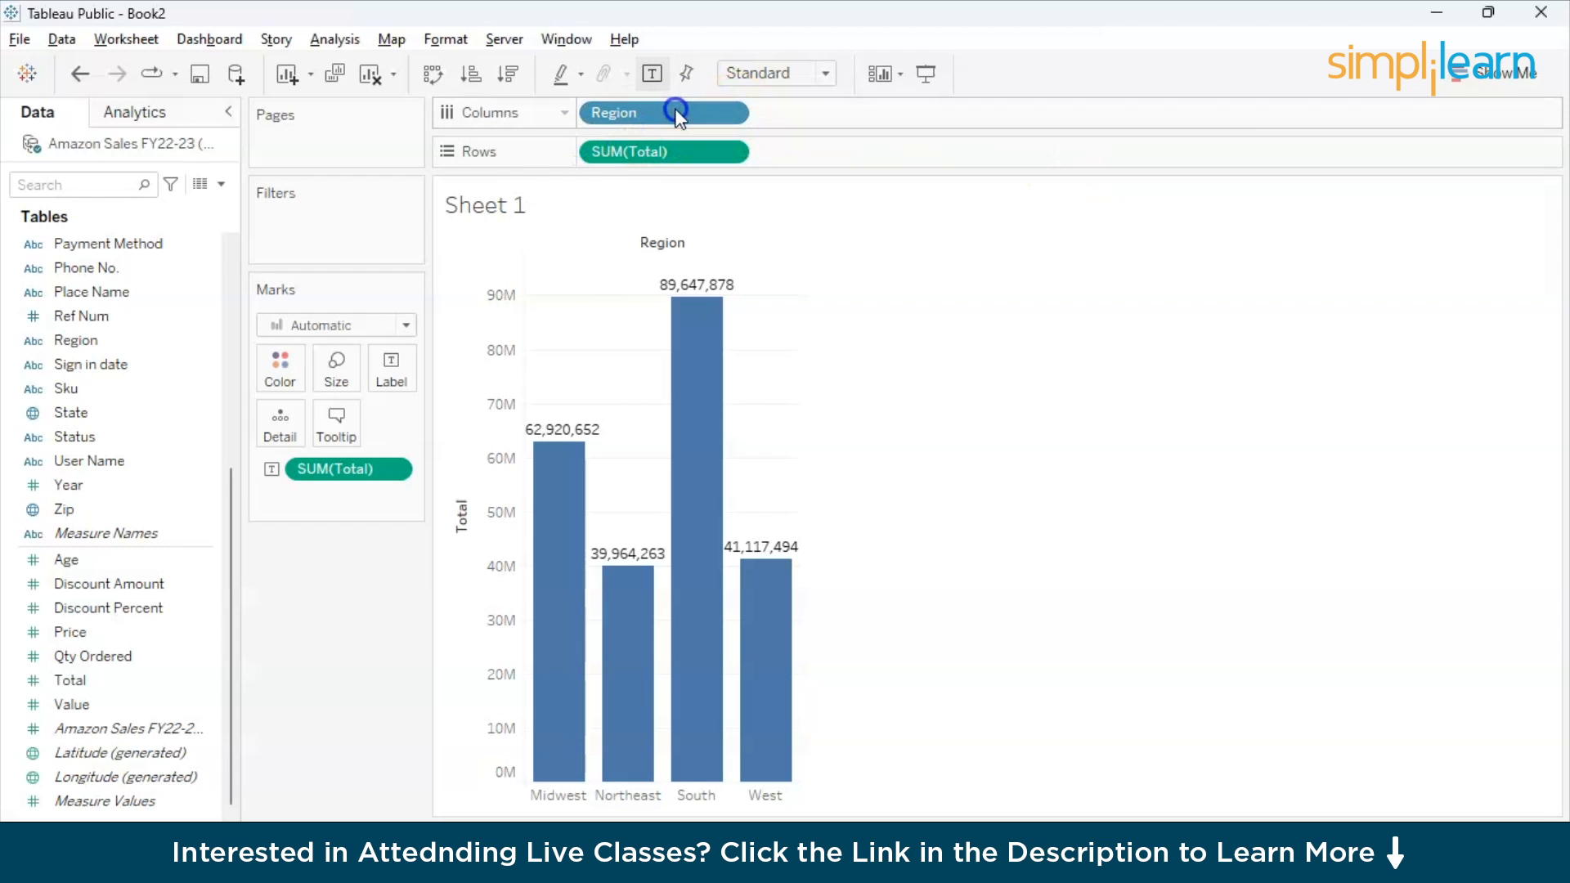
left_click_drag(630, 120, 277, 365)
mouse_move(619, 672)
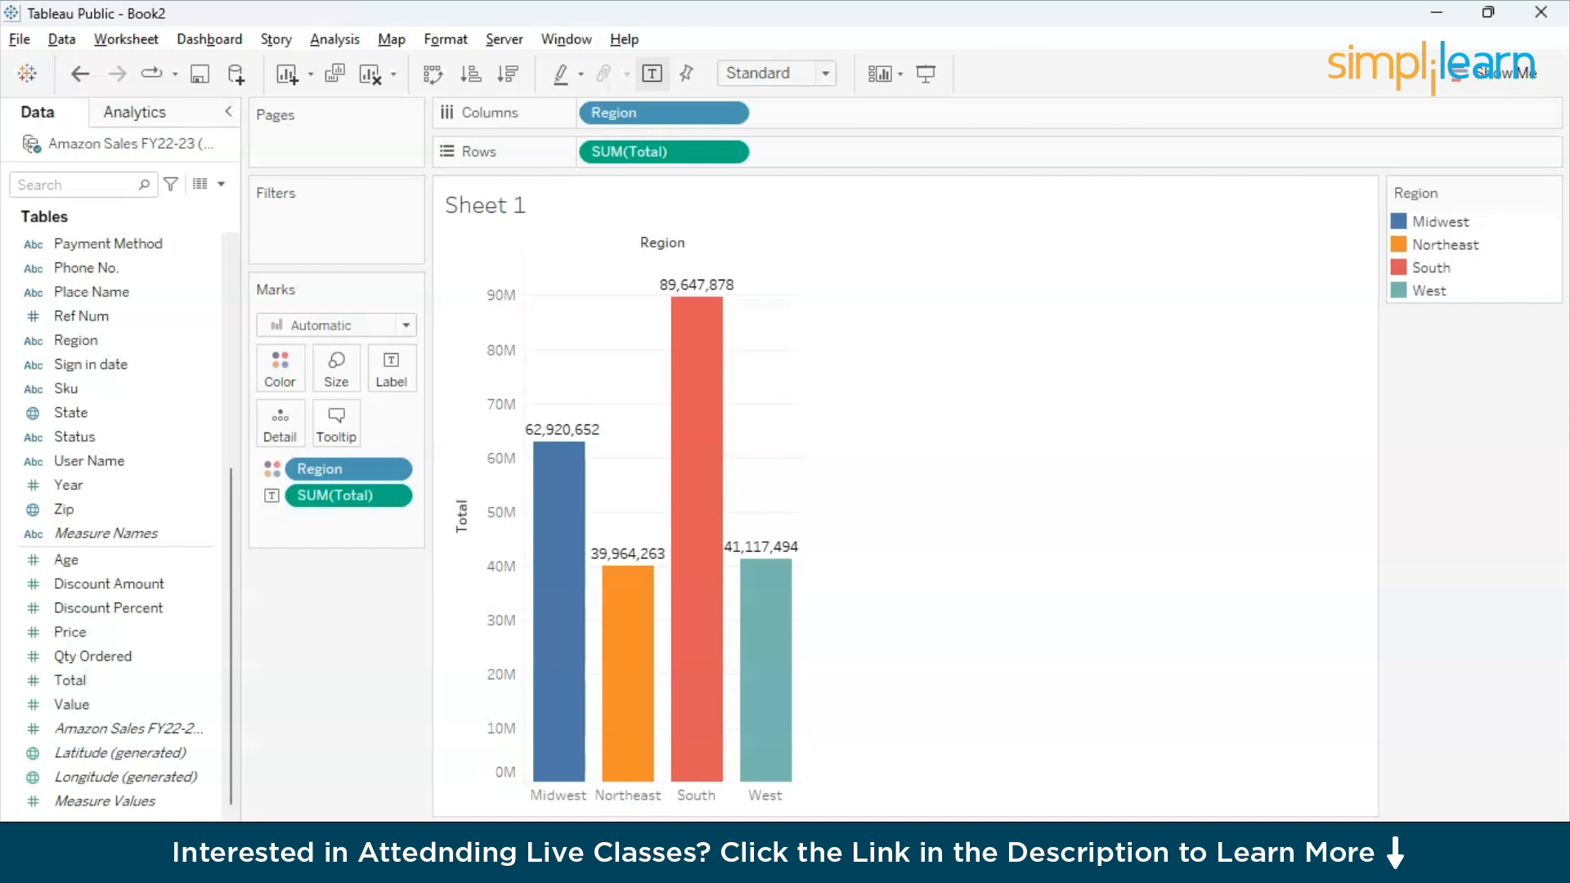
- Add a new worksheet and build a bar chart with Payment Method on Columns and the sum of Total on Rows
left_click(245, 852)
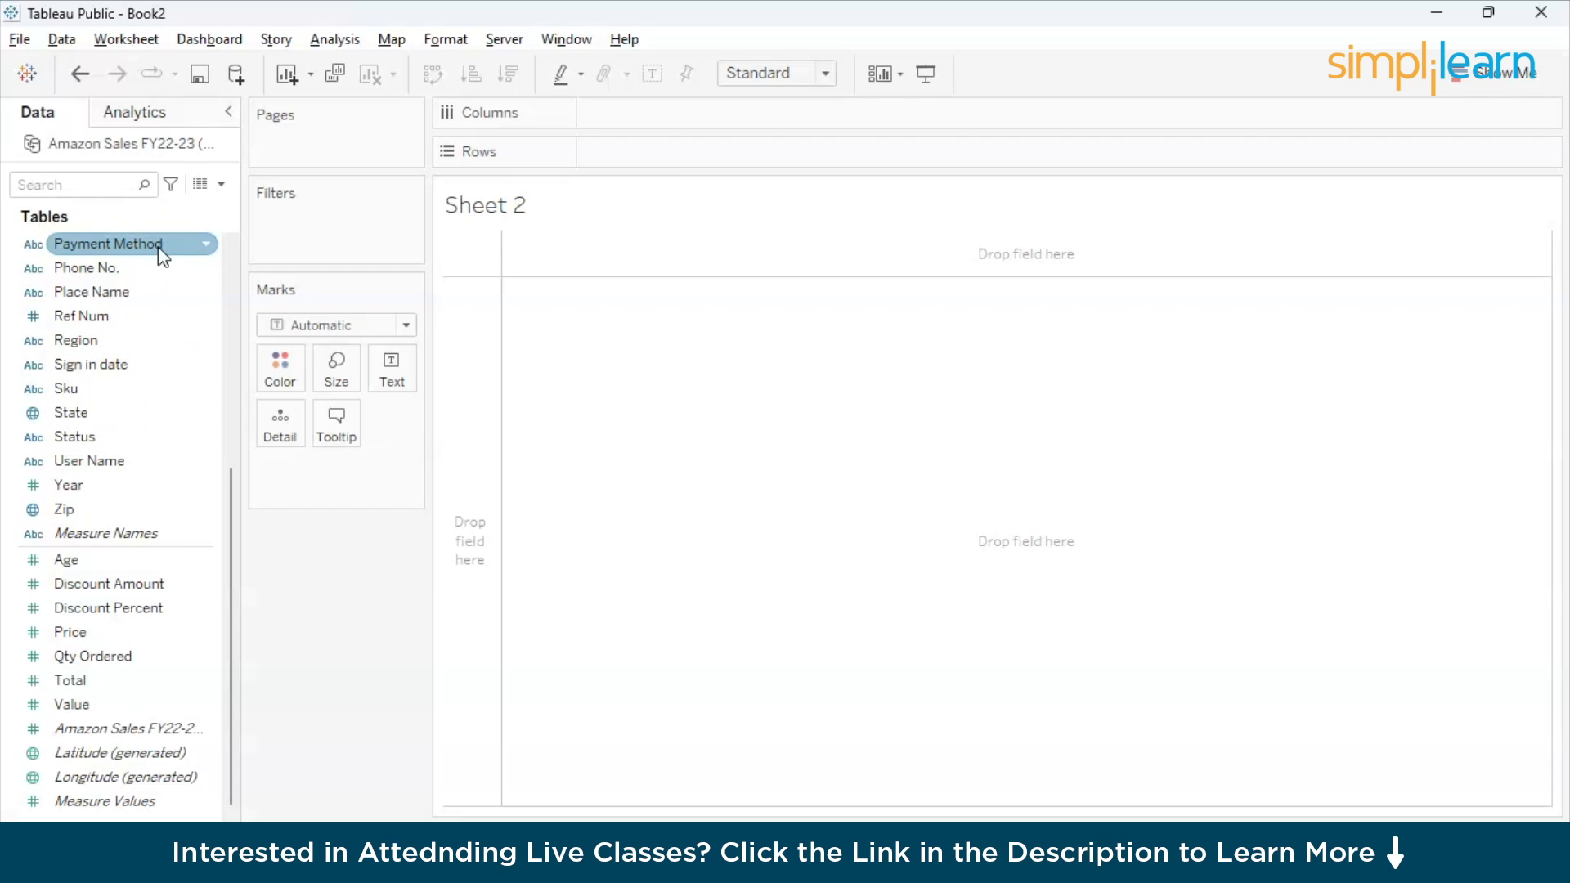
left_click_drag(163, 256, 704, 116)
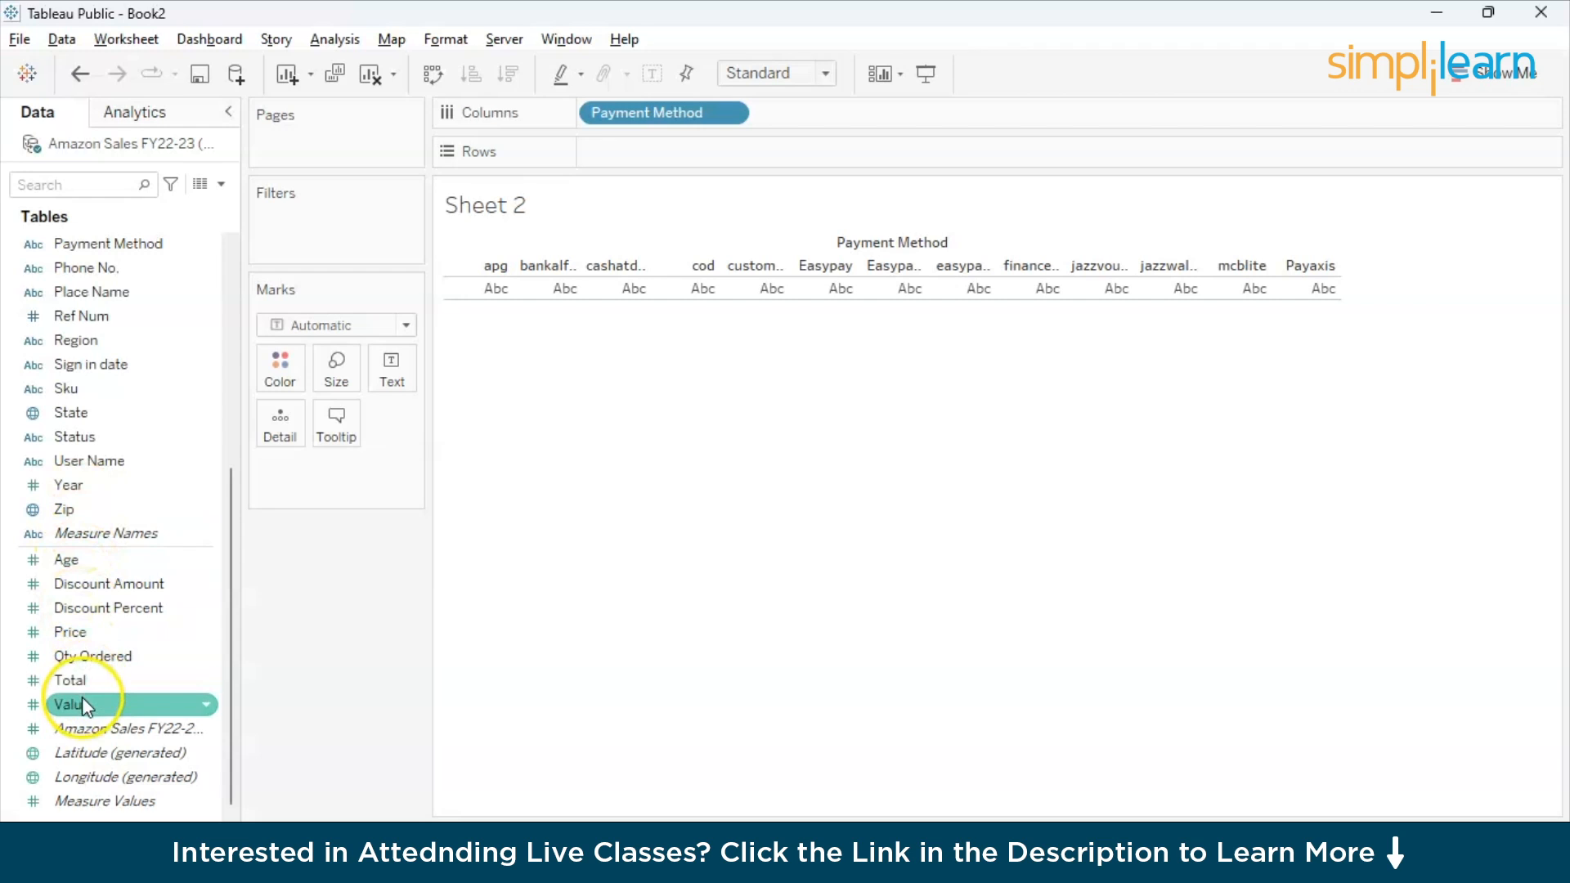
left_click(96, 680)
left_click_drag(95, 680, 621, 155)
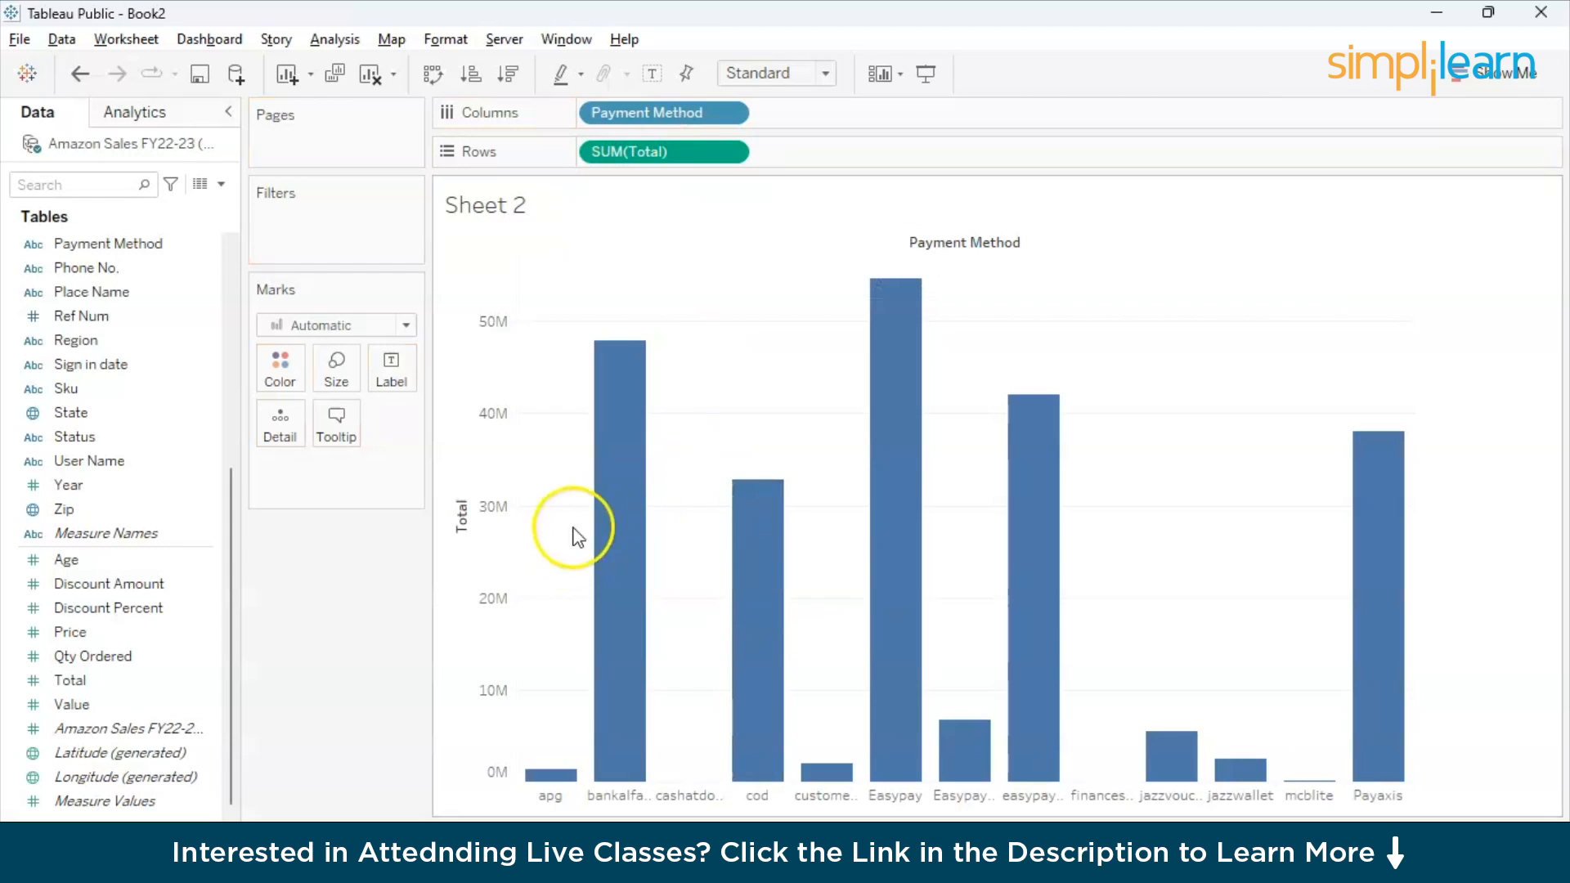
mouse_move(874, 433)
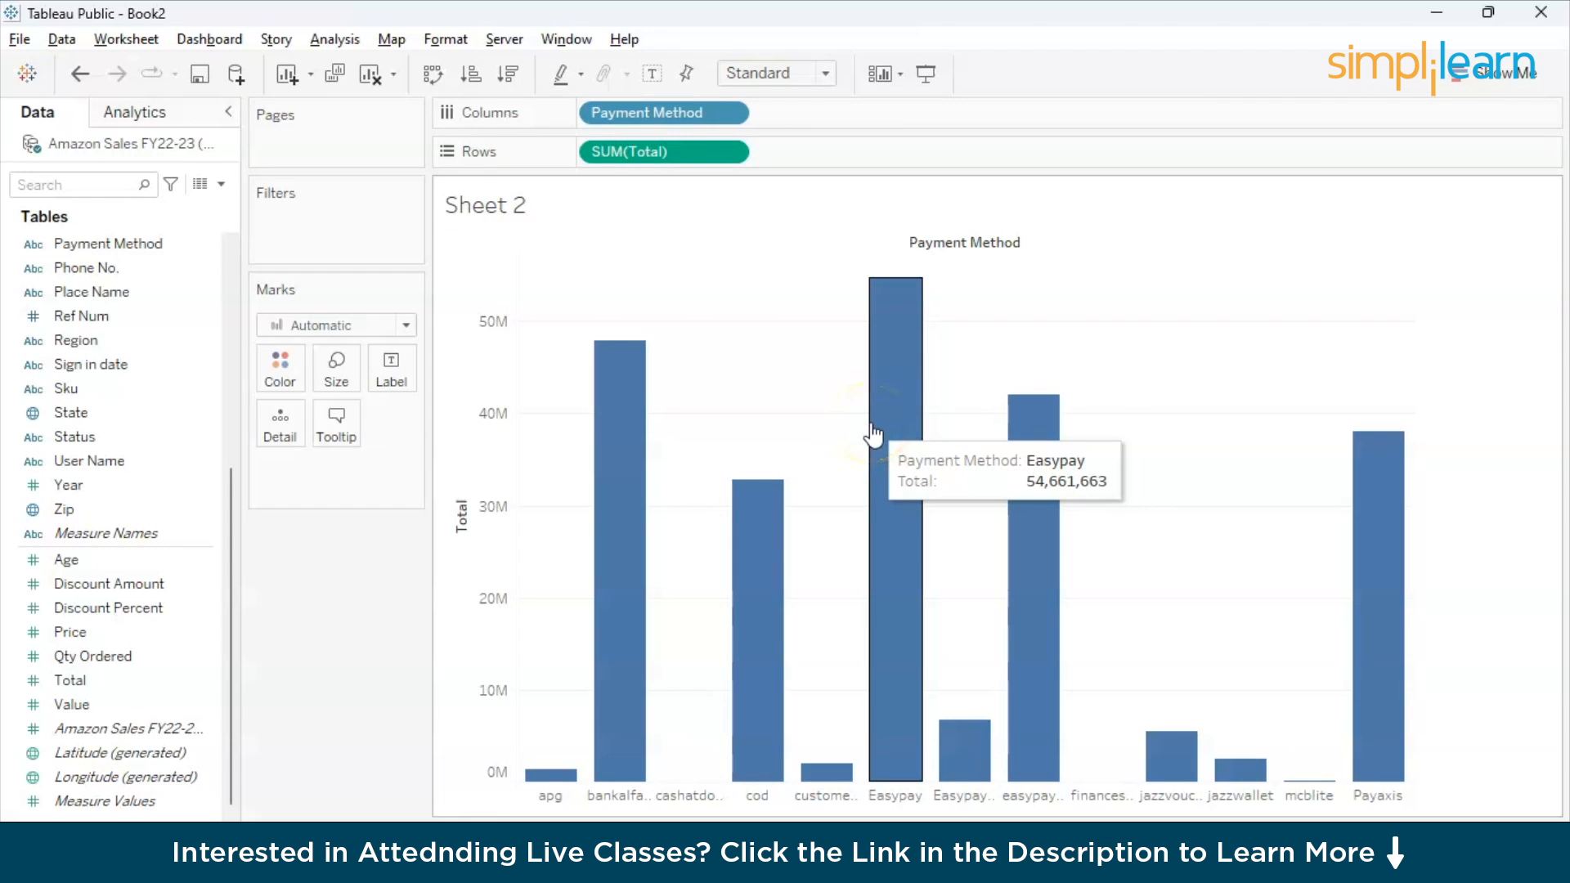
- Convert the payment method bar chart to a pie chart and fit it to Entire View
left_click(1489, 81)
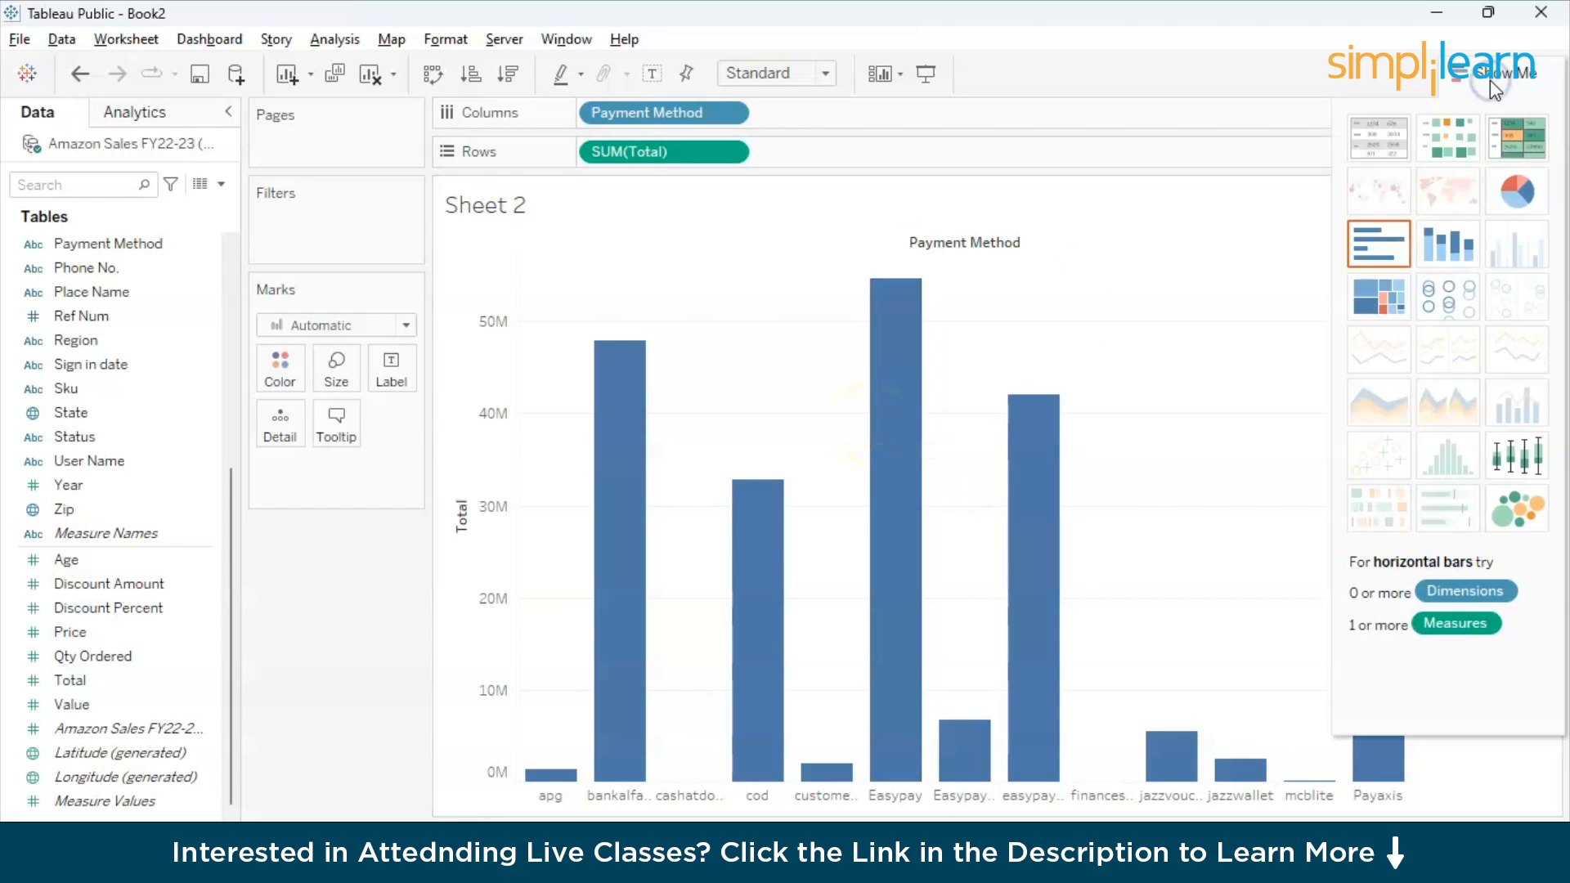
left_click(1350, 415)
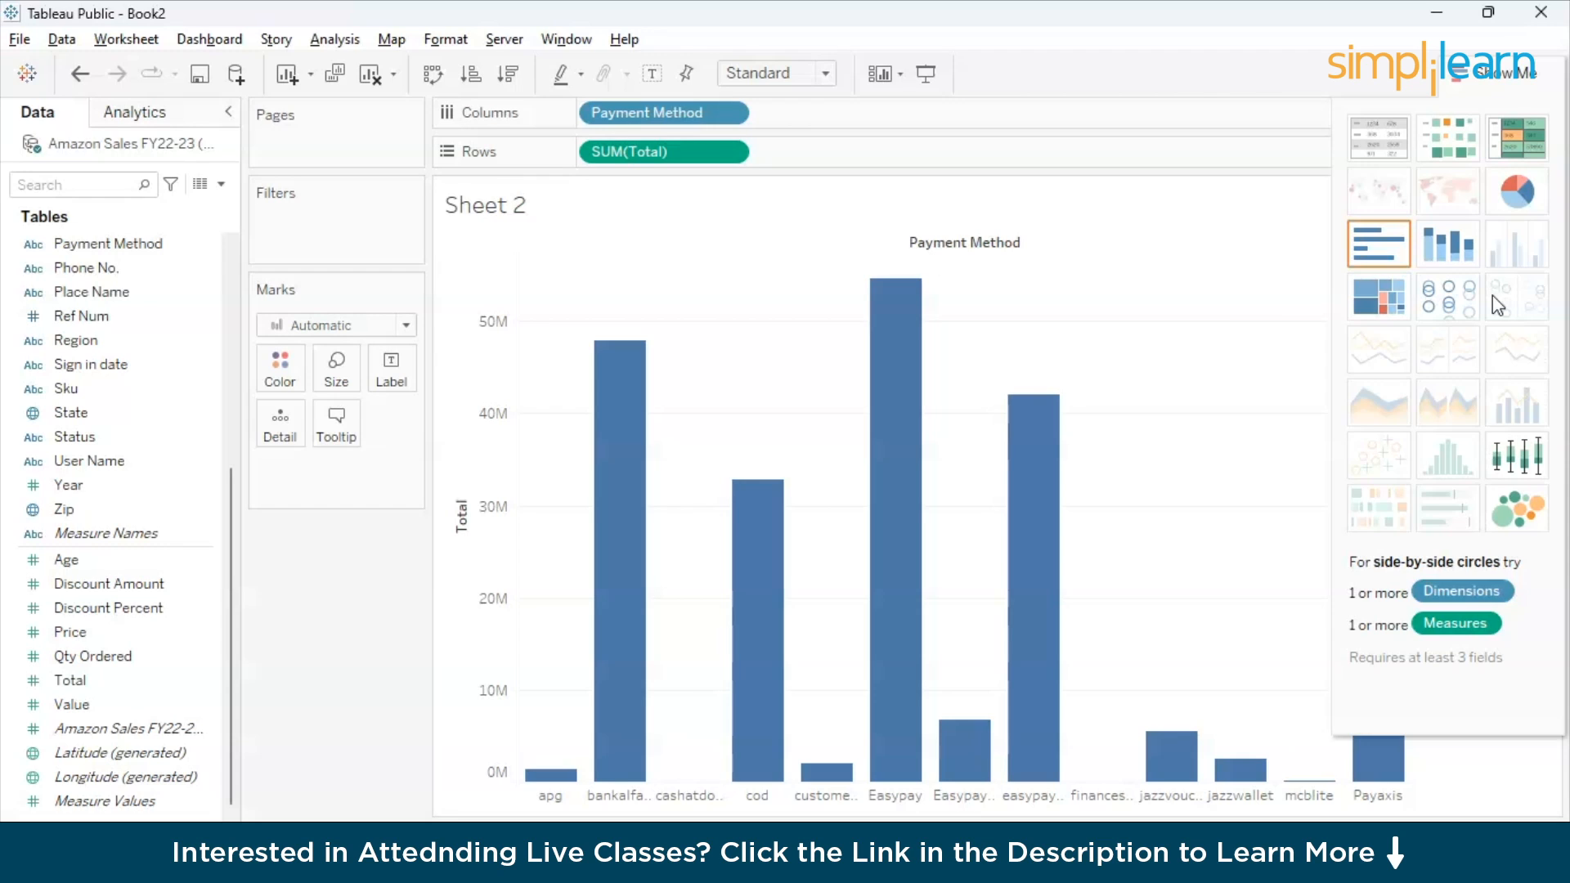
left_click(1520, 193)
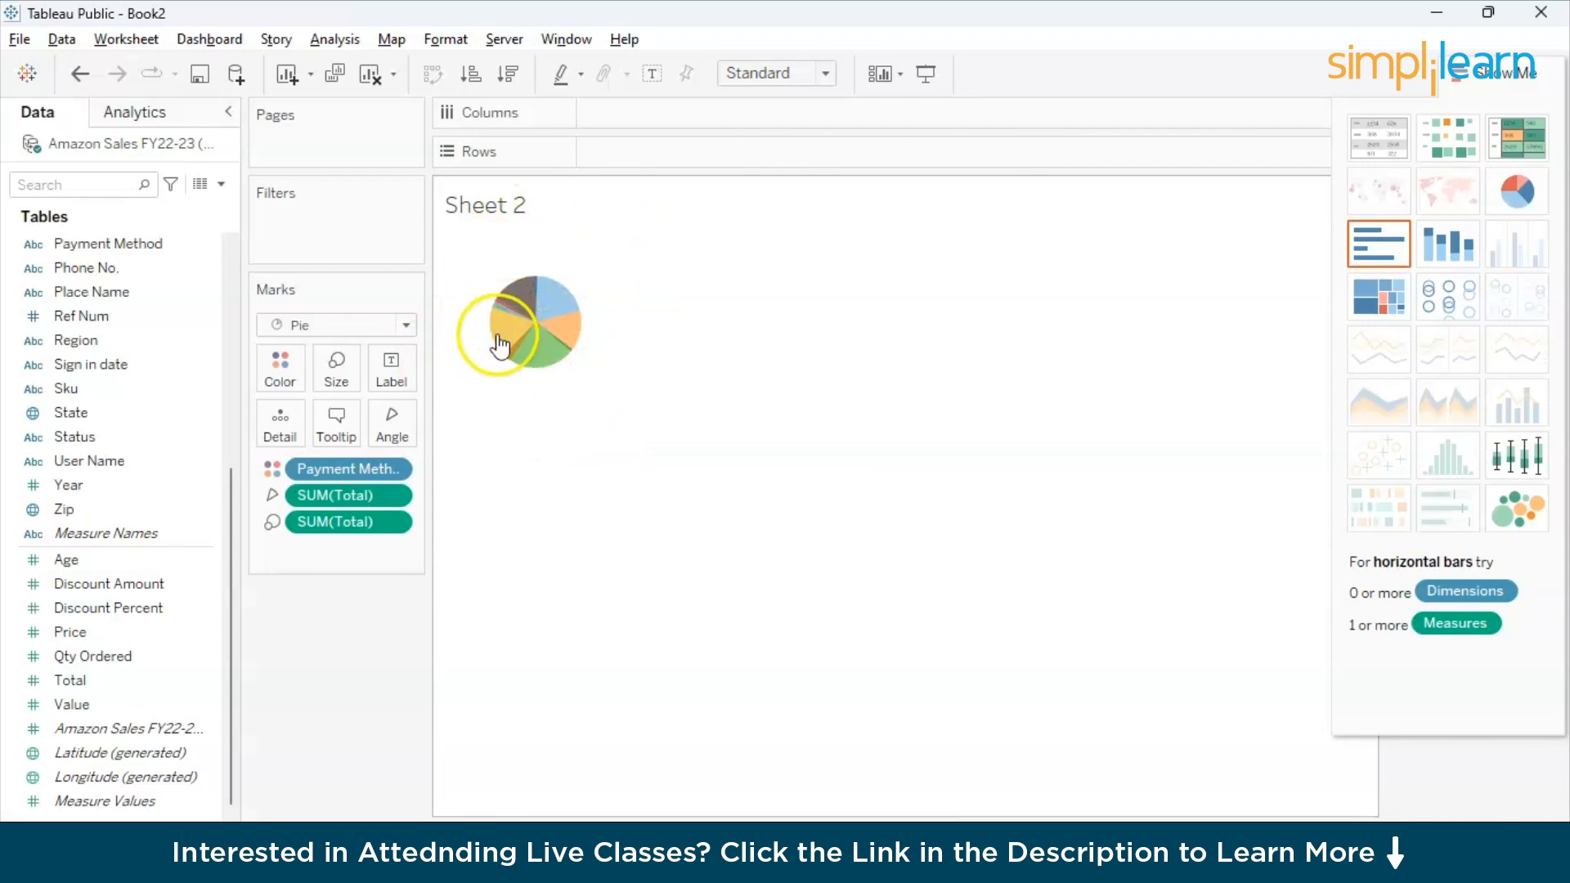
left_click(766, 75)
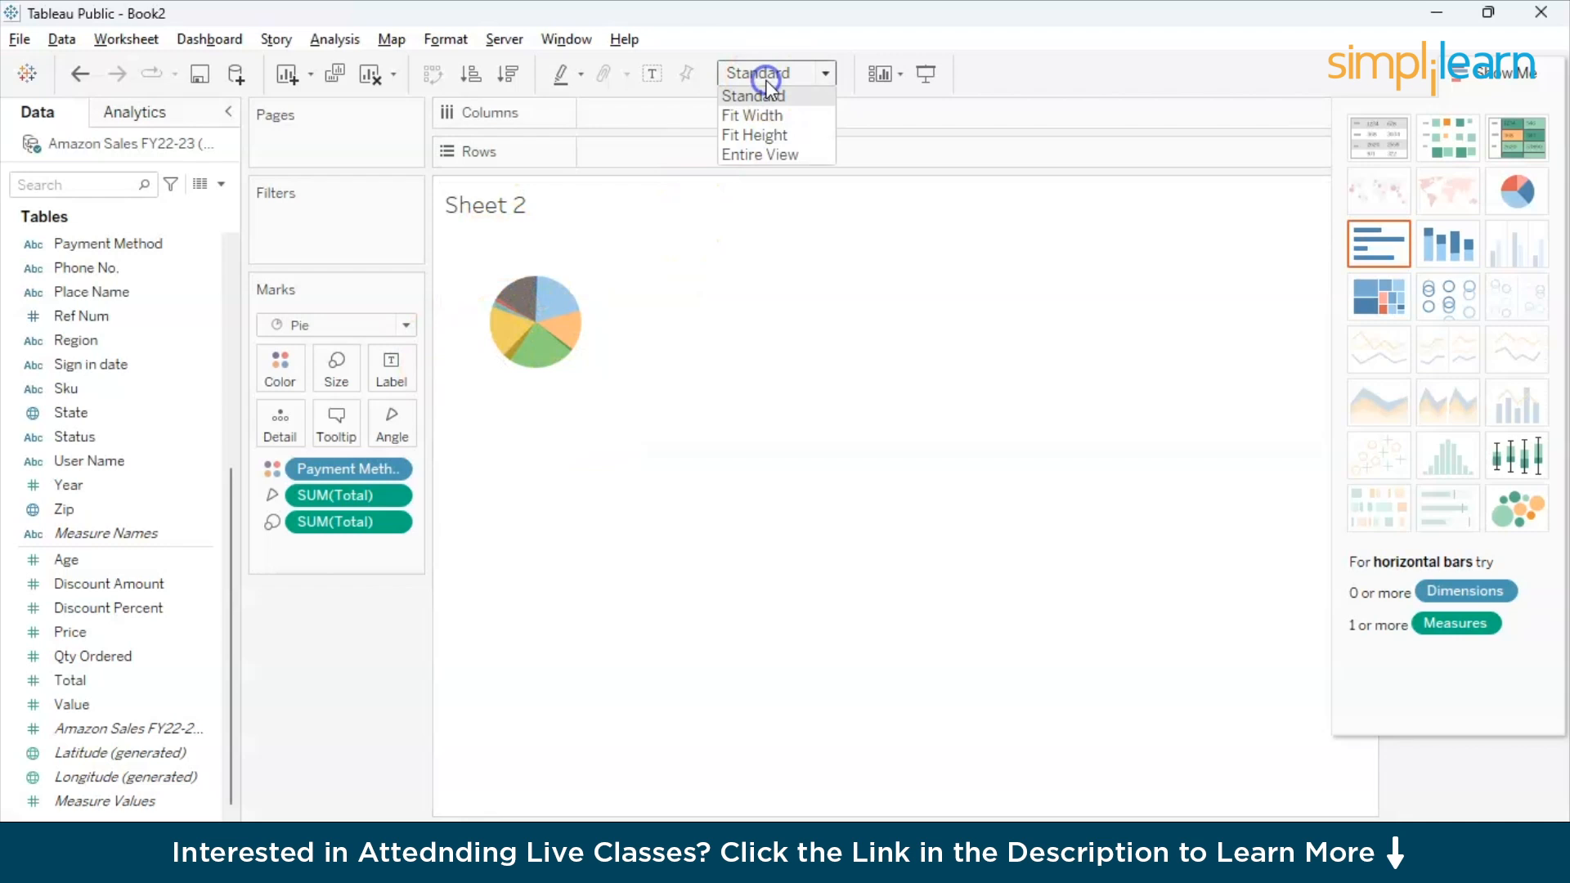
left_click(759, 154)
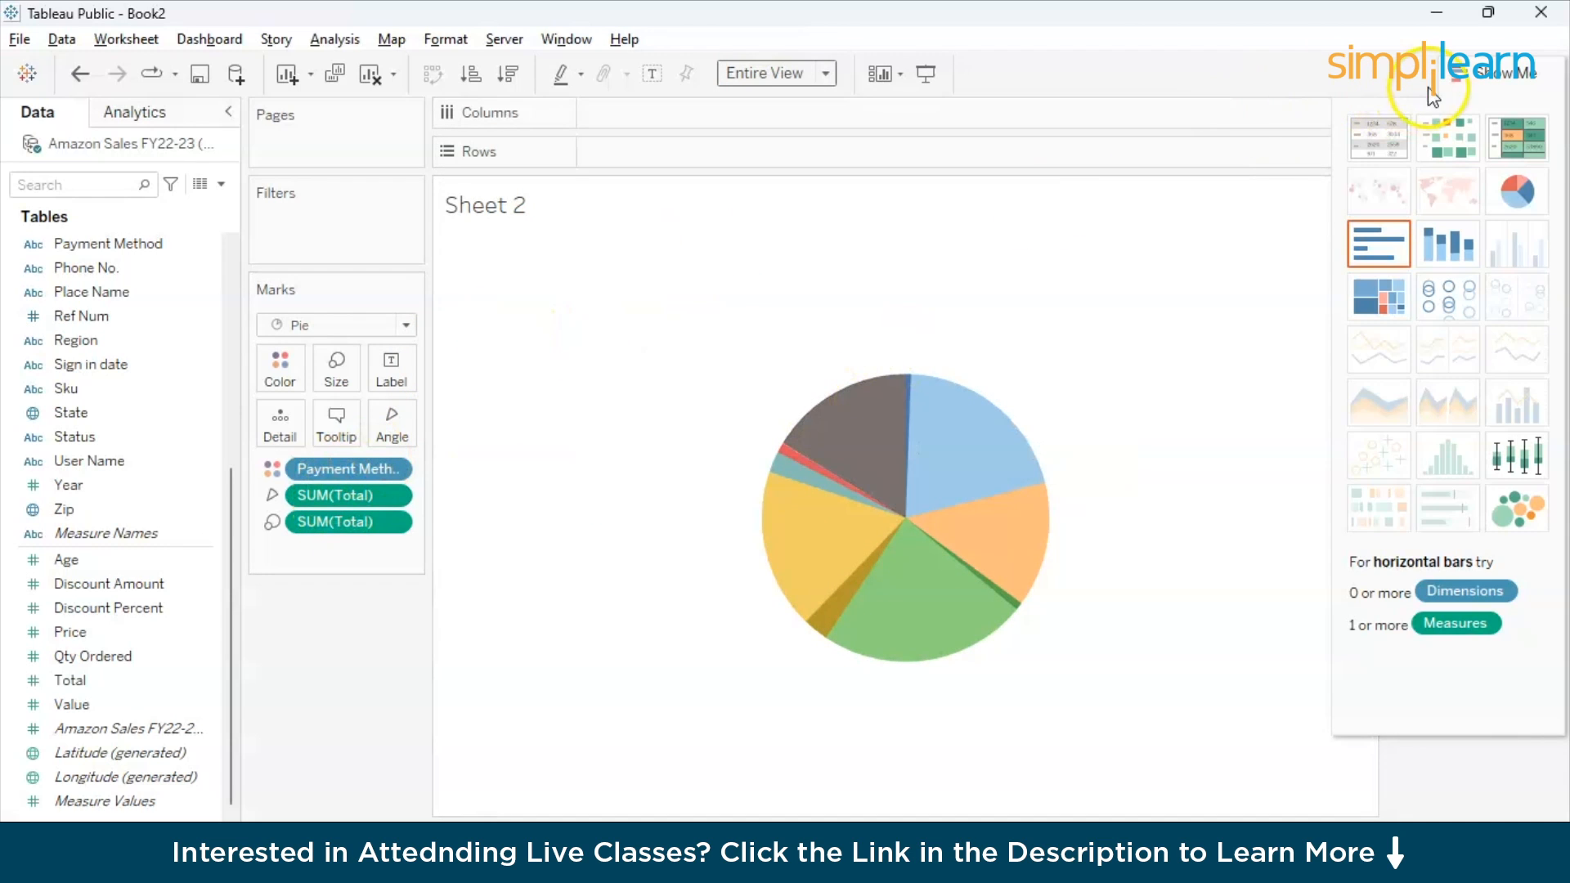
left_click(1504, 72)
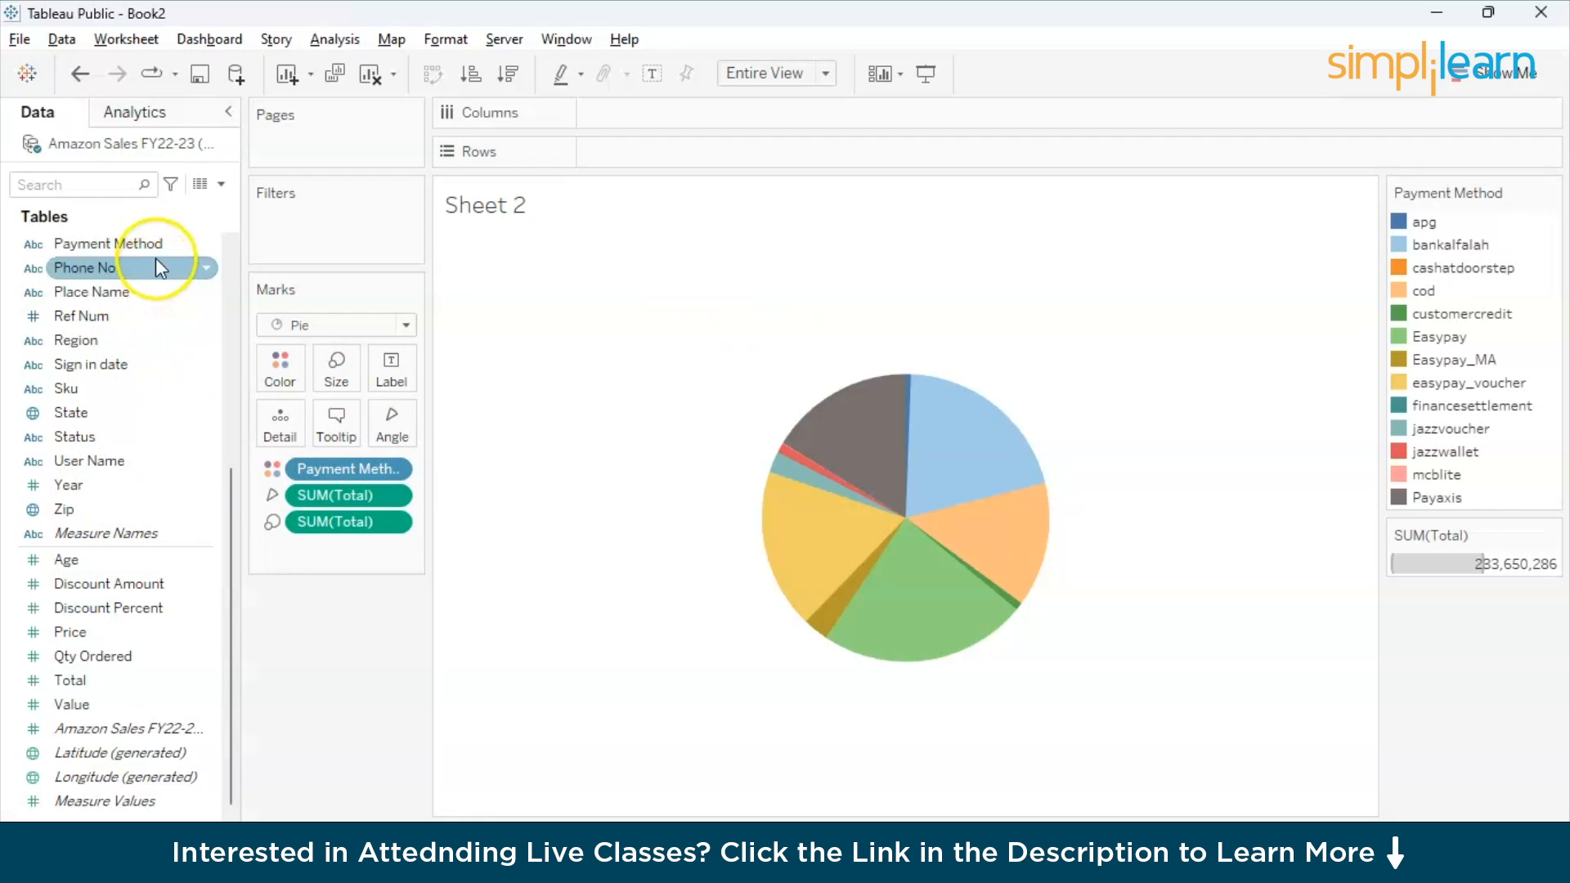
- Label the pie slices with Payment Method and the sum of Total
left_click_drag(141, 243, 386, 369)
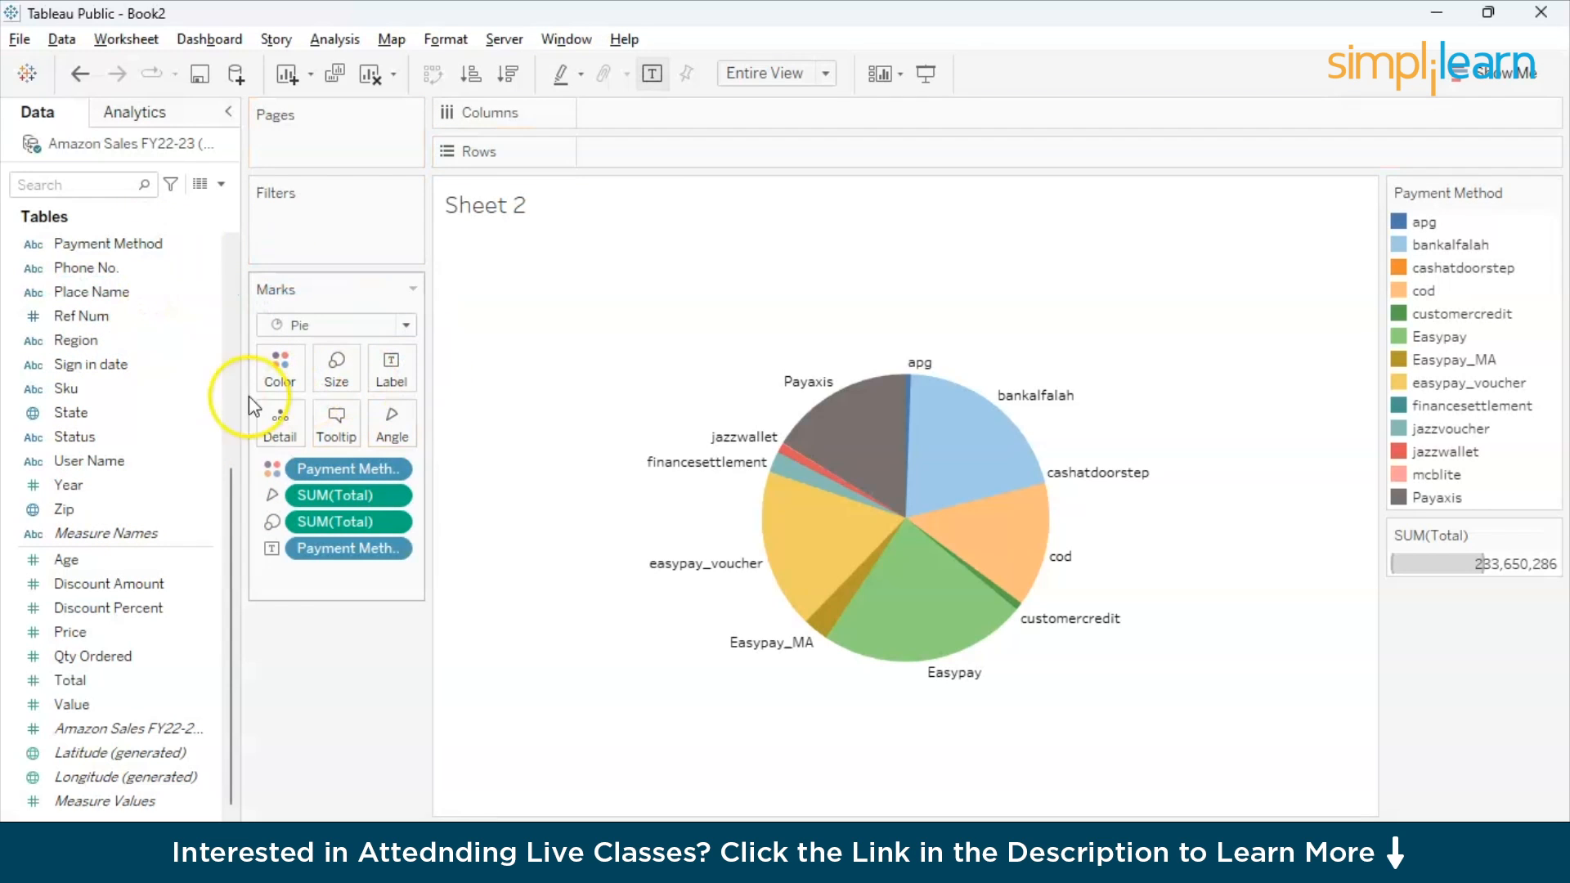
left_click(121, 292)
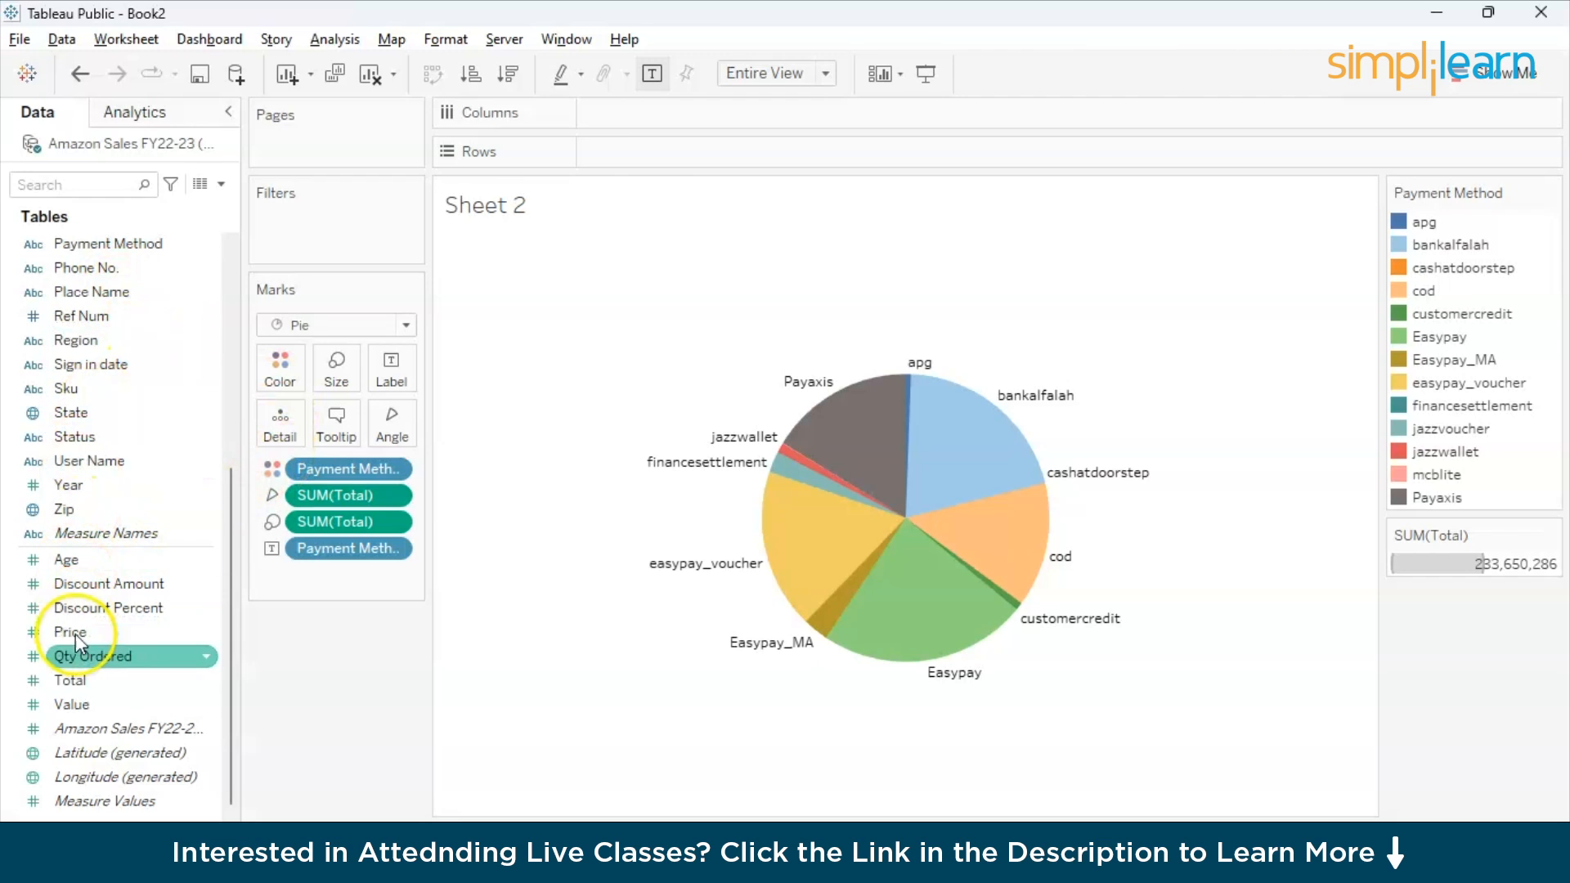
left_click(81, 682)
left_click_drag(82, 687, 381, 382)
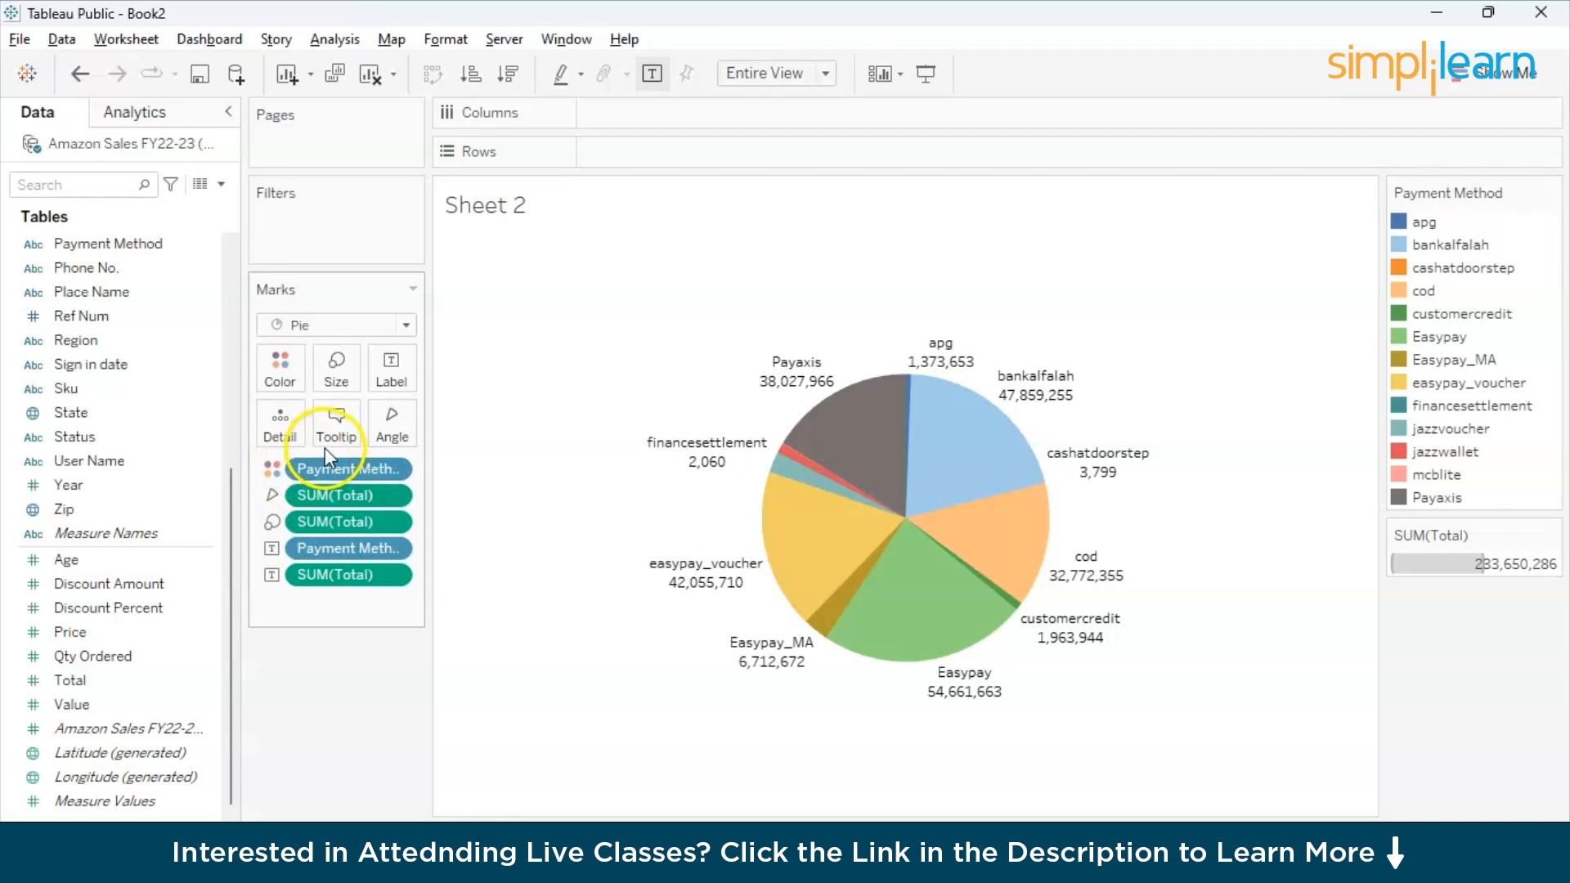
- Rename Sheet 2 as Payment Methods and inspect the totals of the pie slices
left_click(293, 431)
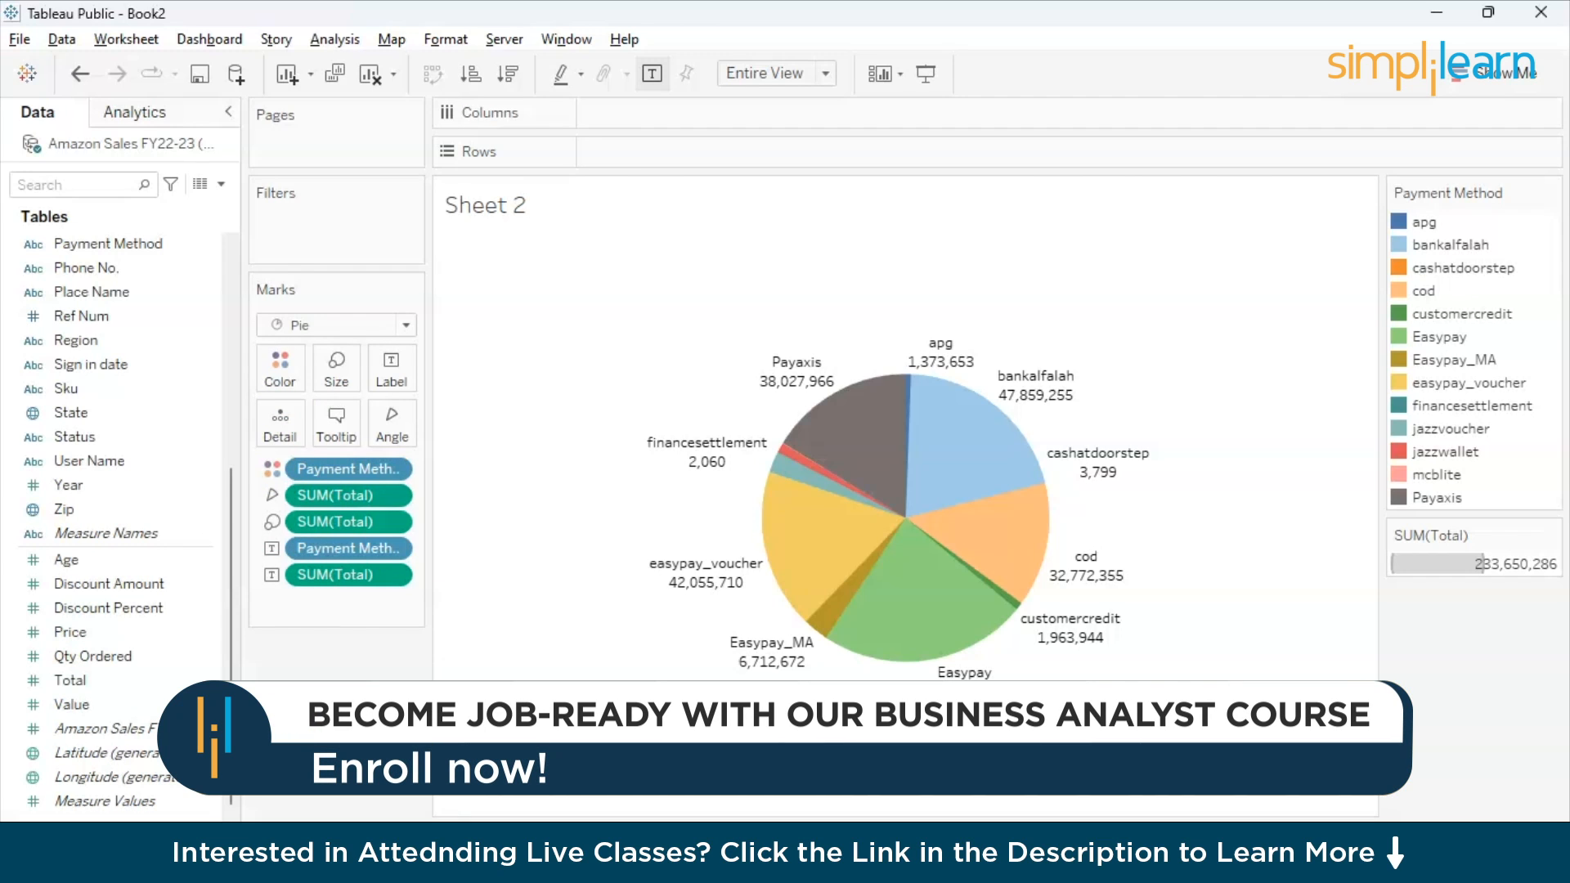
left_click(630, 769)
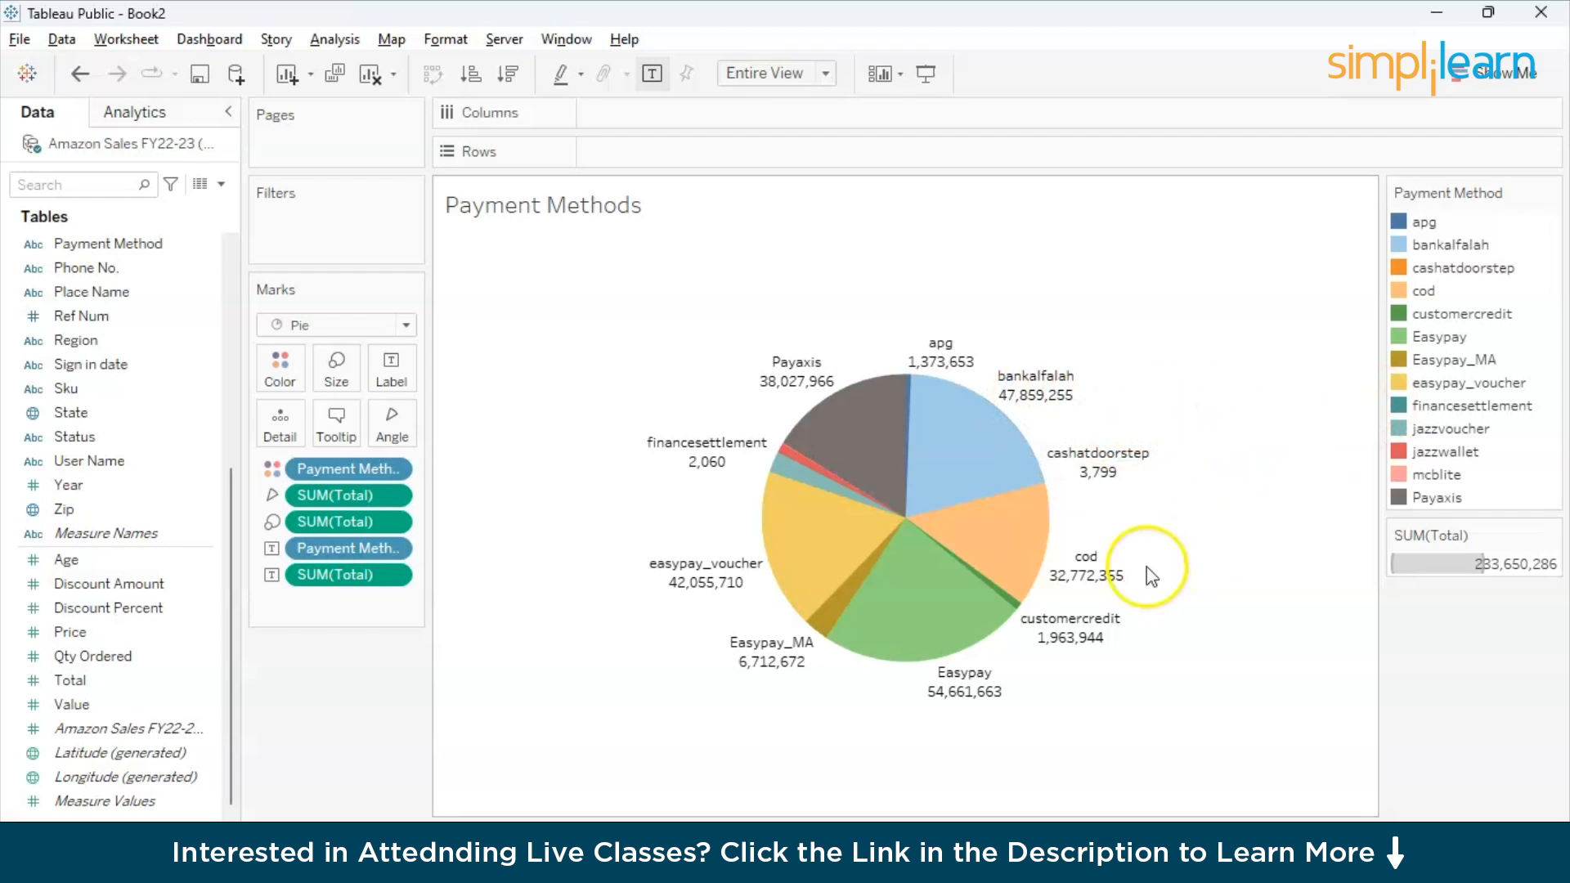
mouse_move(844, 495)
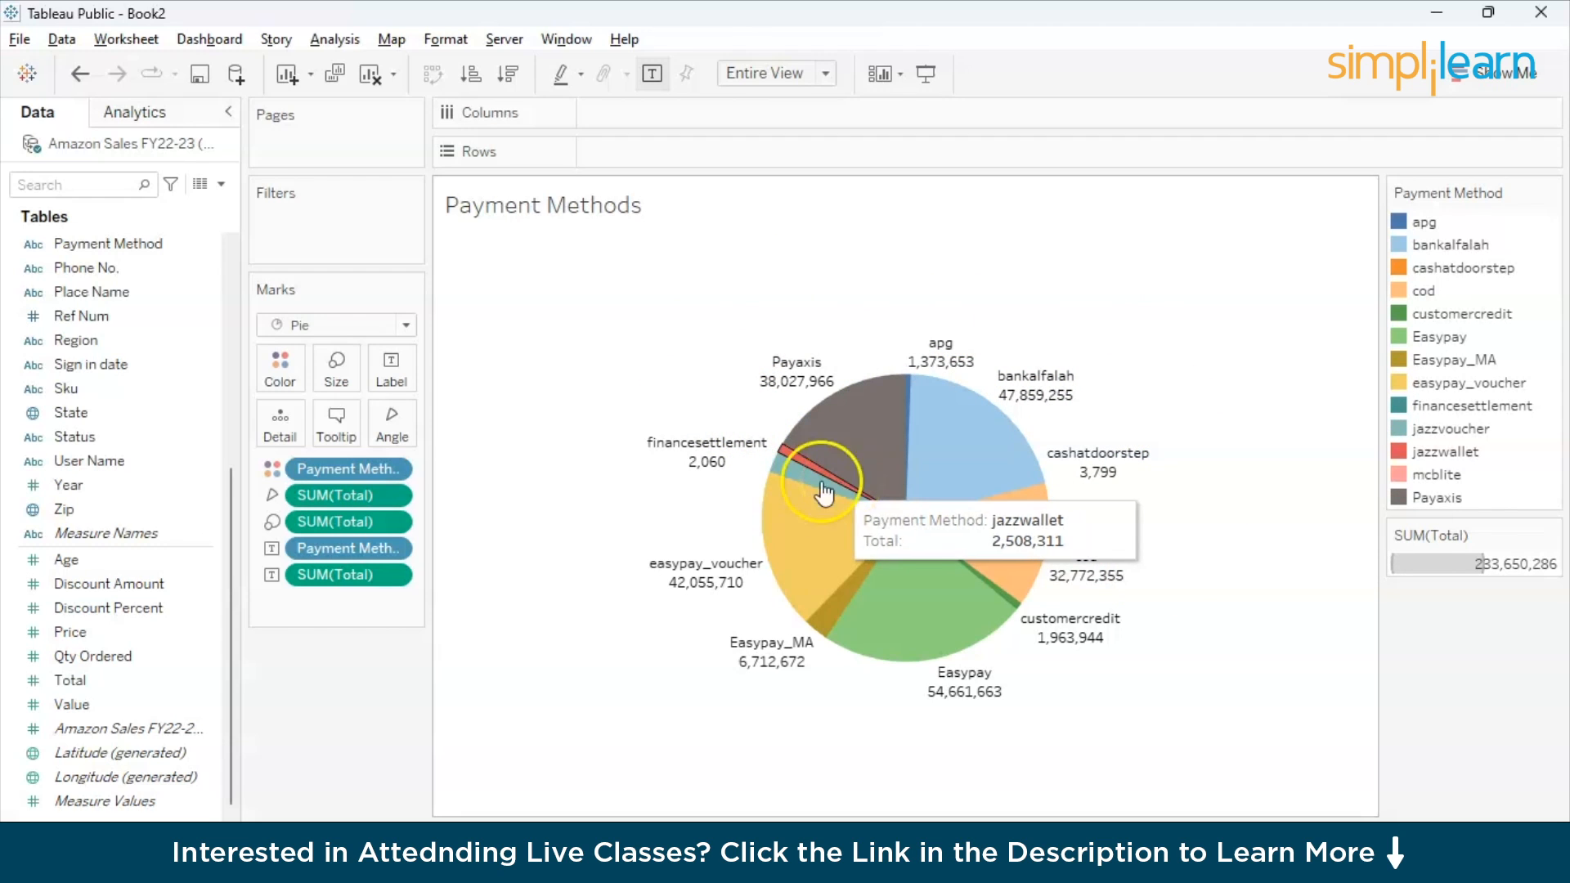
left_click(975, 452)
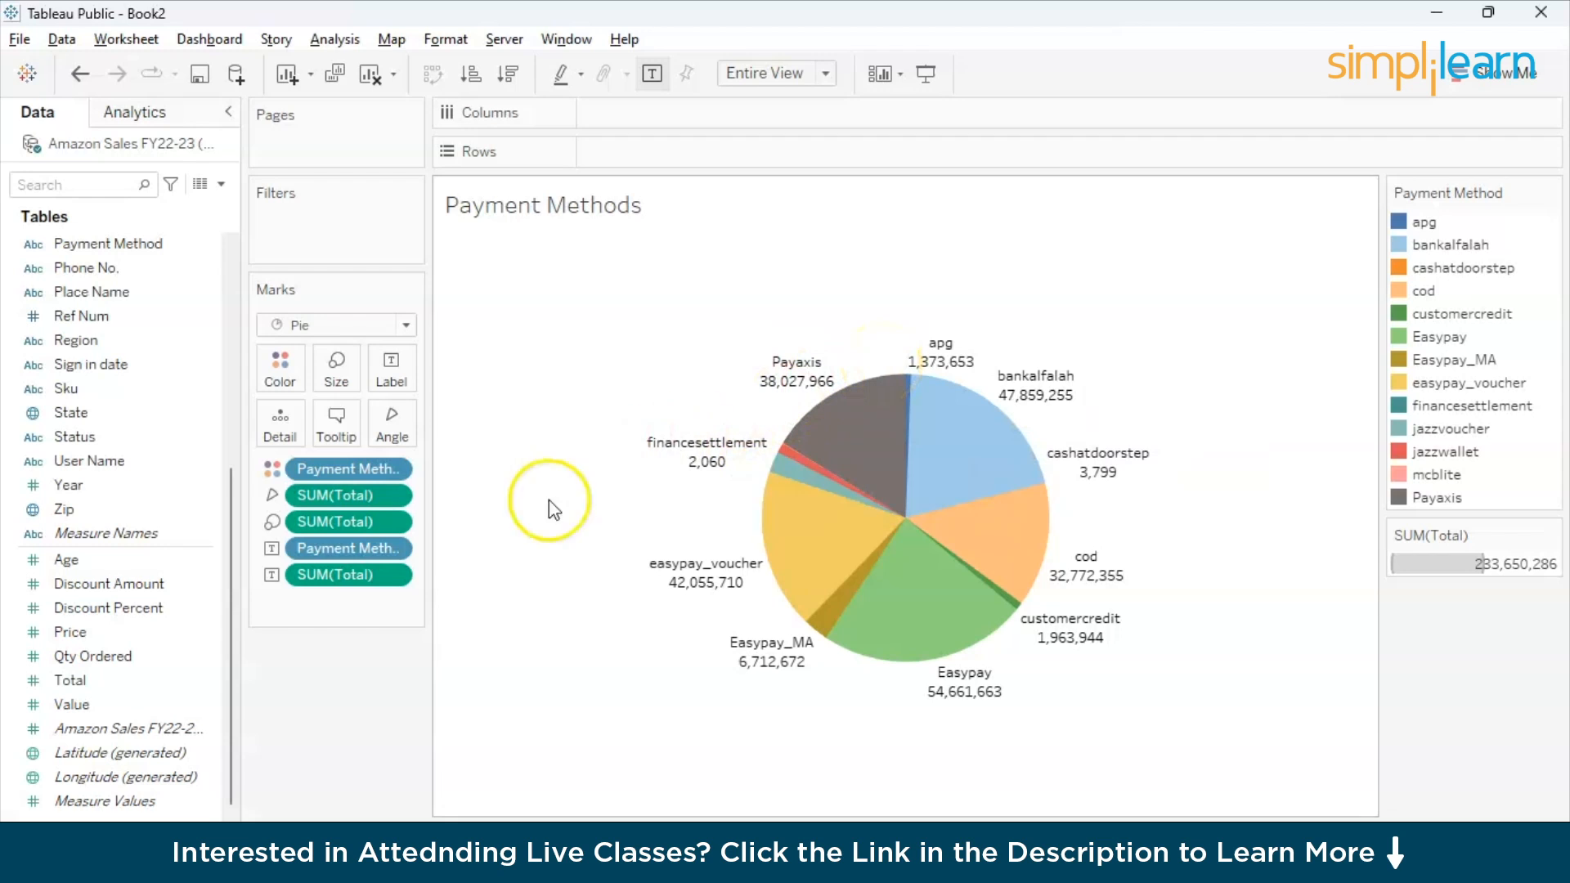
- Add a new worksheet and build a bar chart with State on Rows and the sum of Total on Columns
left_click(442, 820)
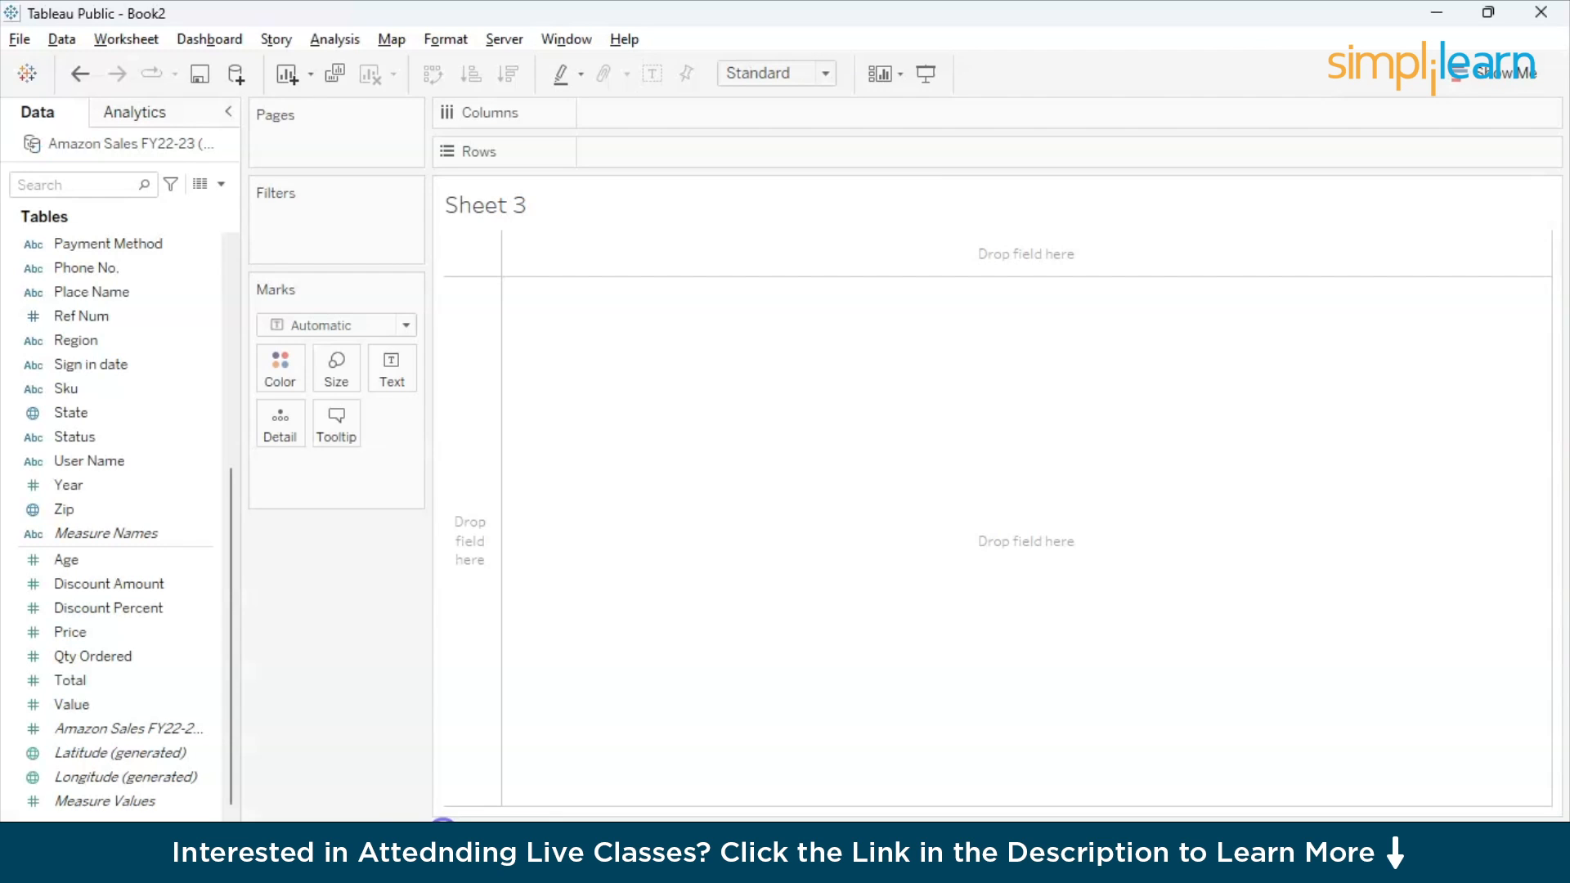
left_click(200, 634)
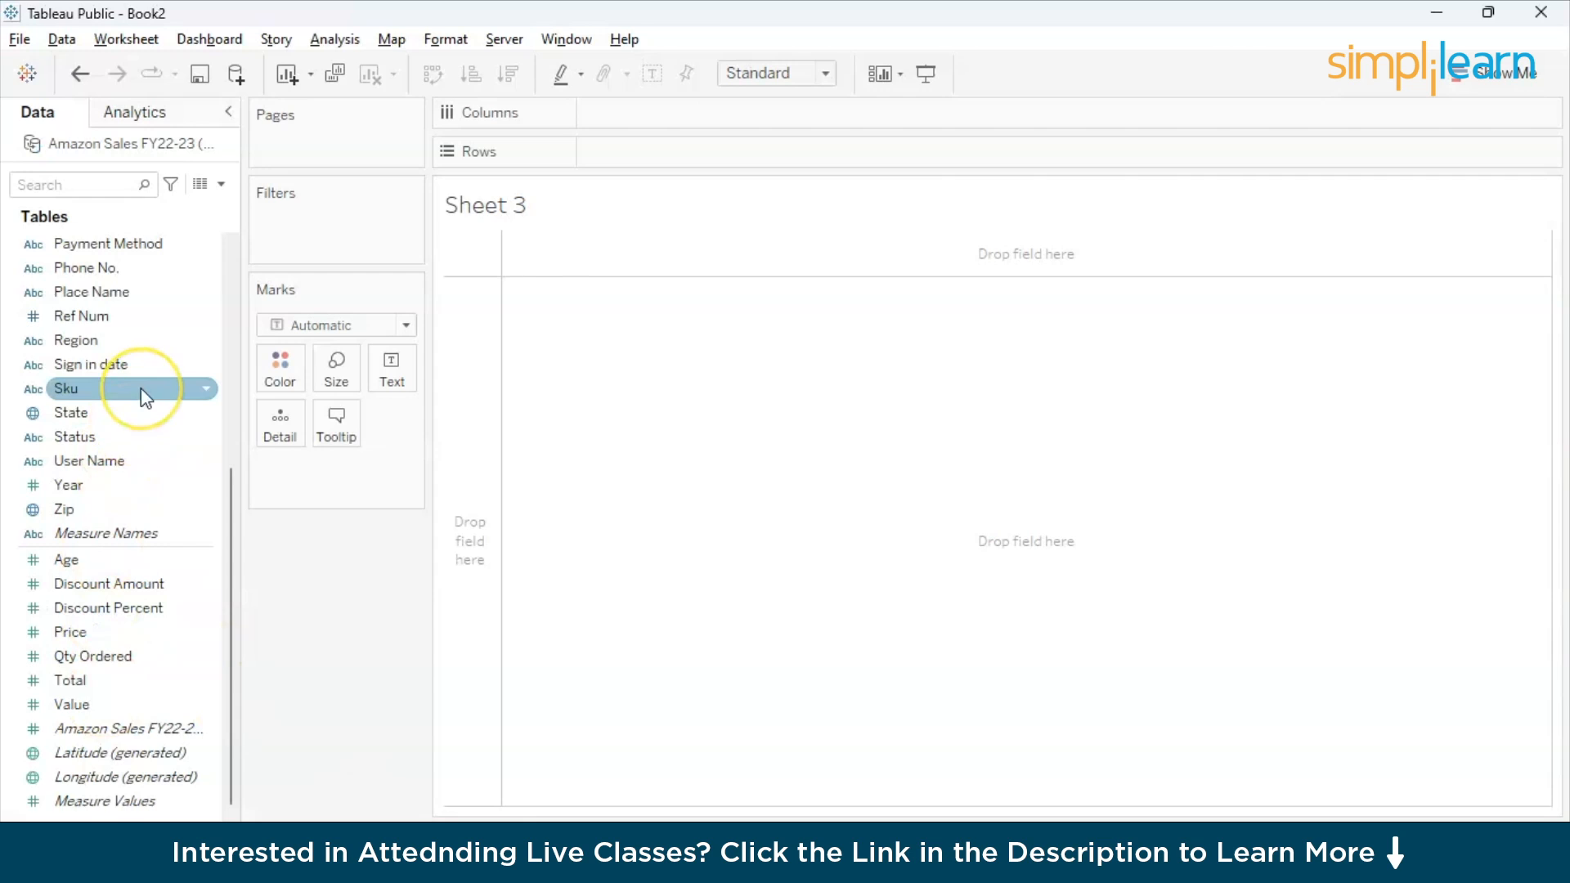
scroll(143, 398, "up", 1)
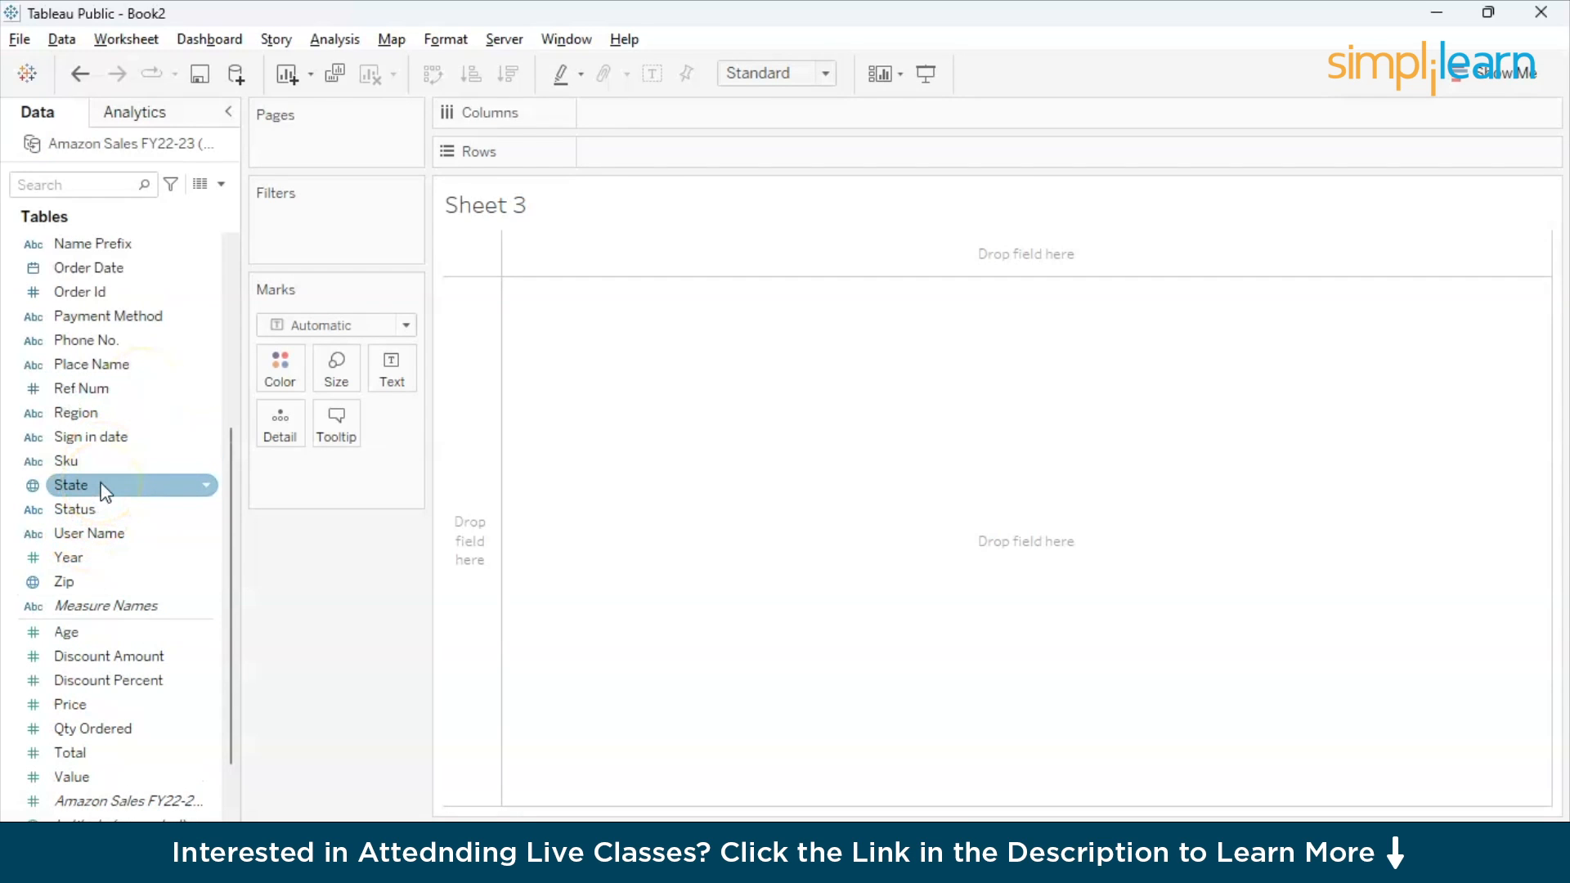
left_click_drag(104, 491, 654, 150)
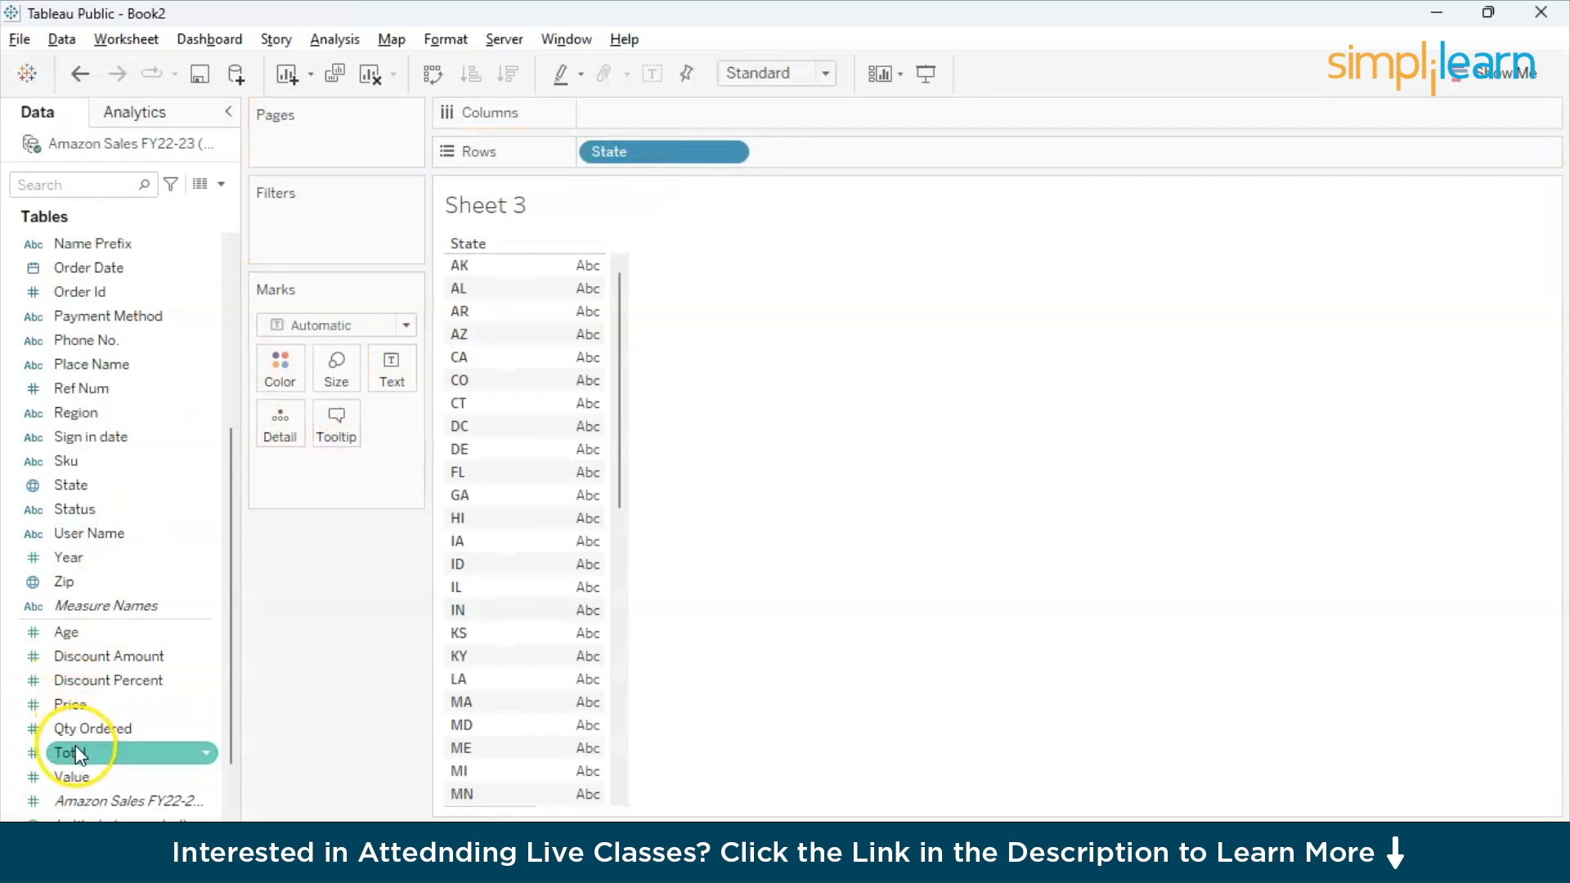
left_click_drag(75, 751, 619, 112)
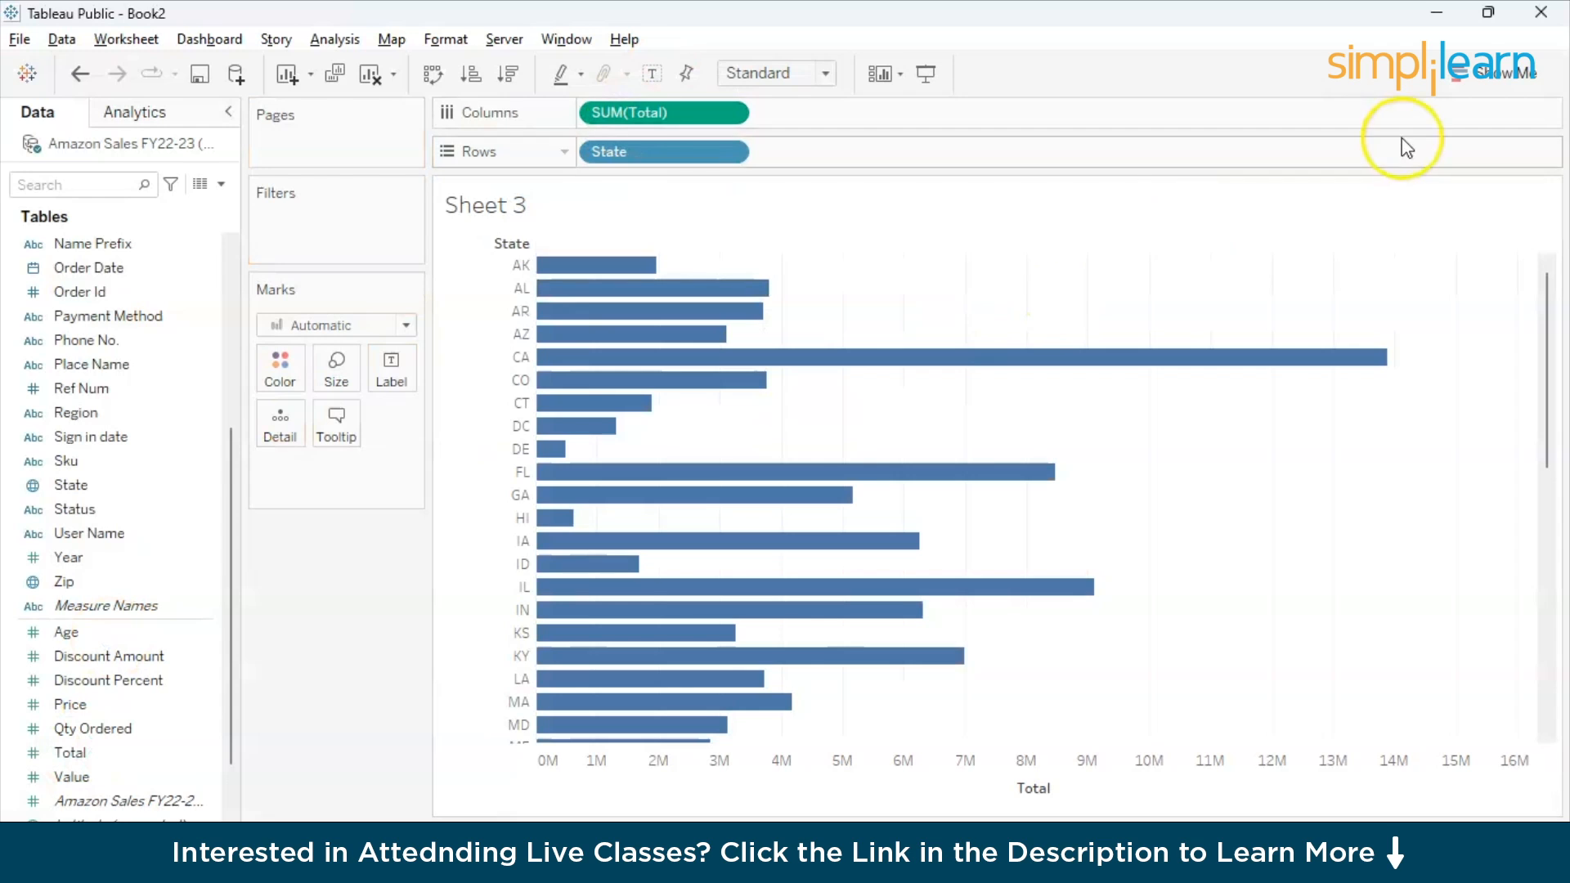
- Try to show the sum of Total by State as a map and zoom in on the Americas
left_click(1466, 85)
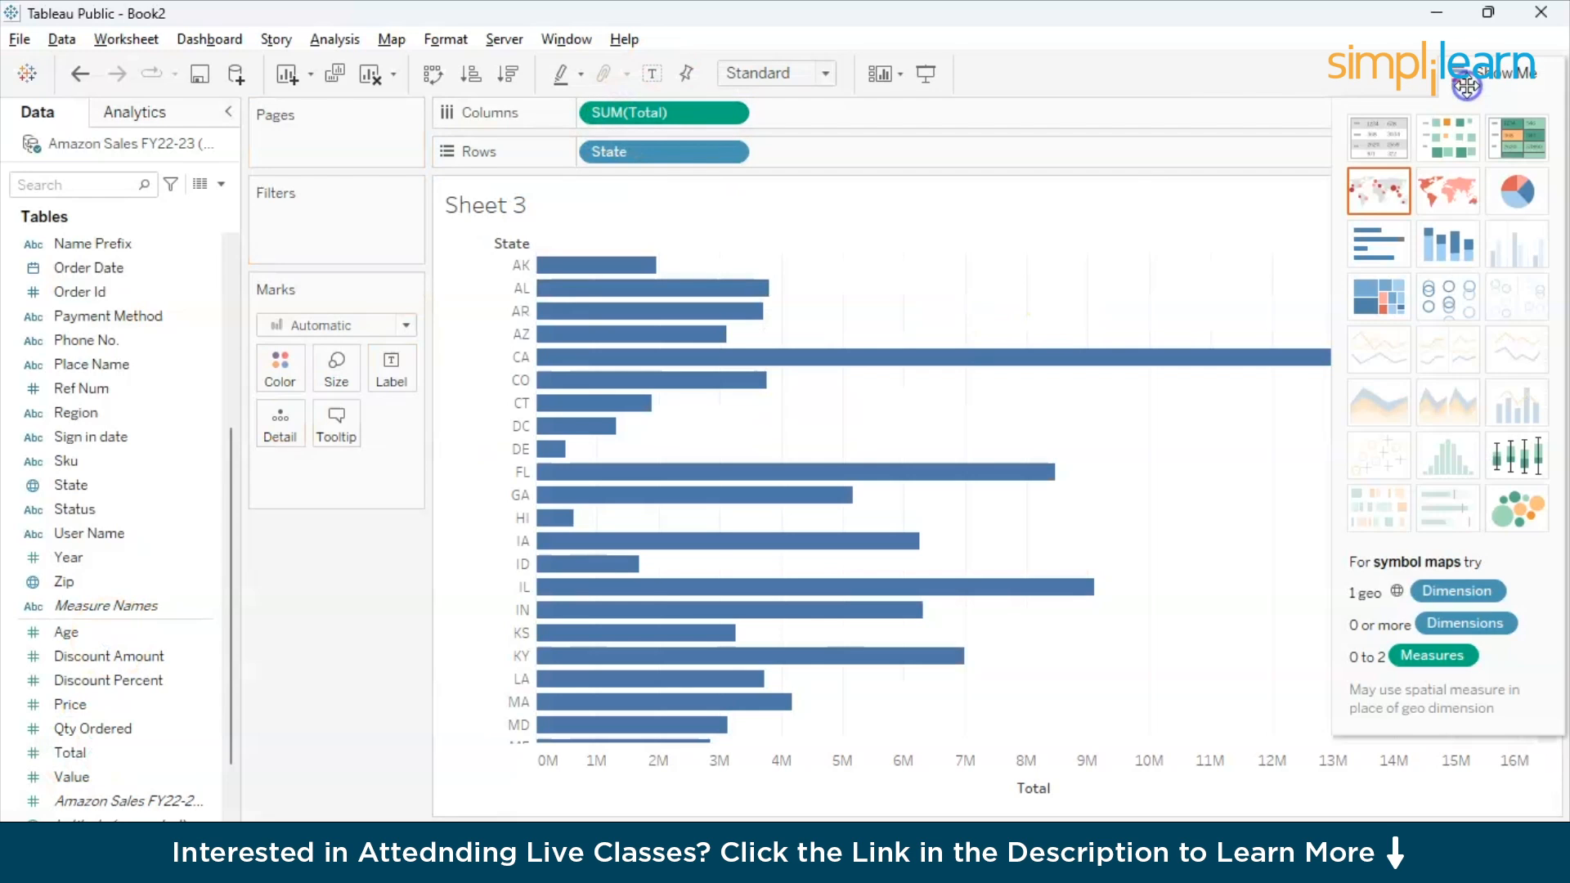
left_click(1460, 196)
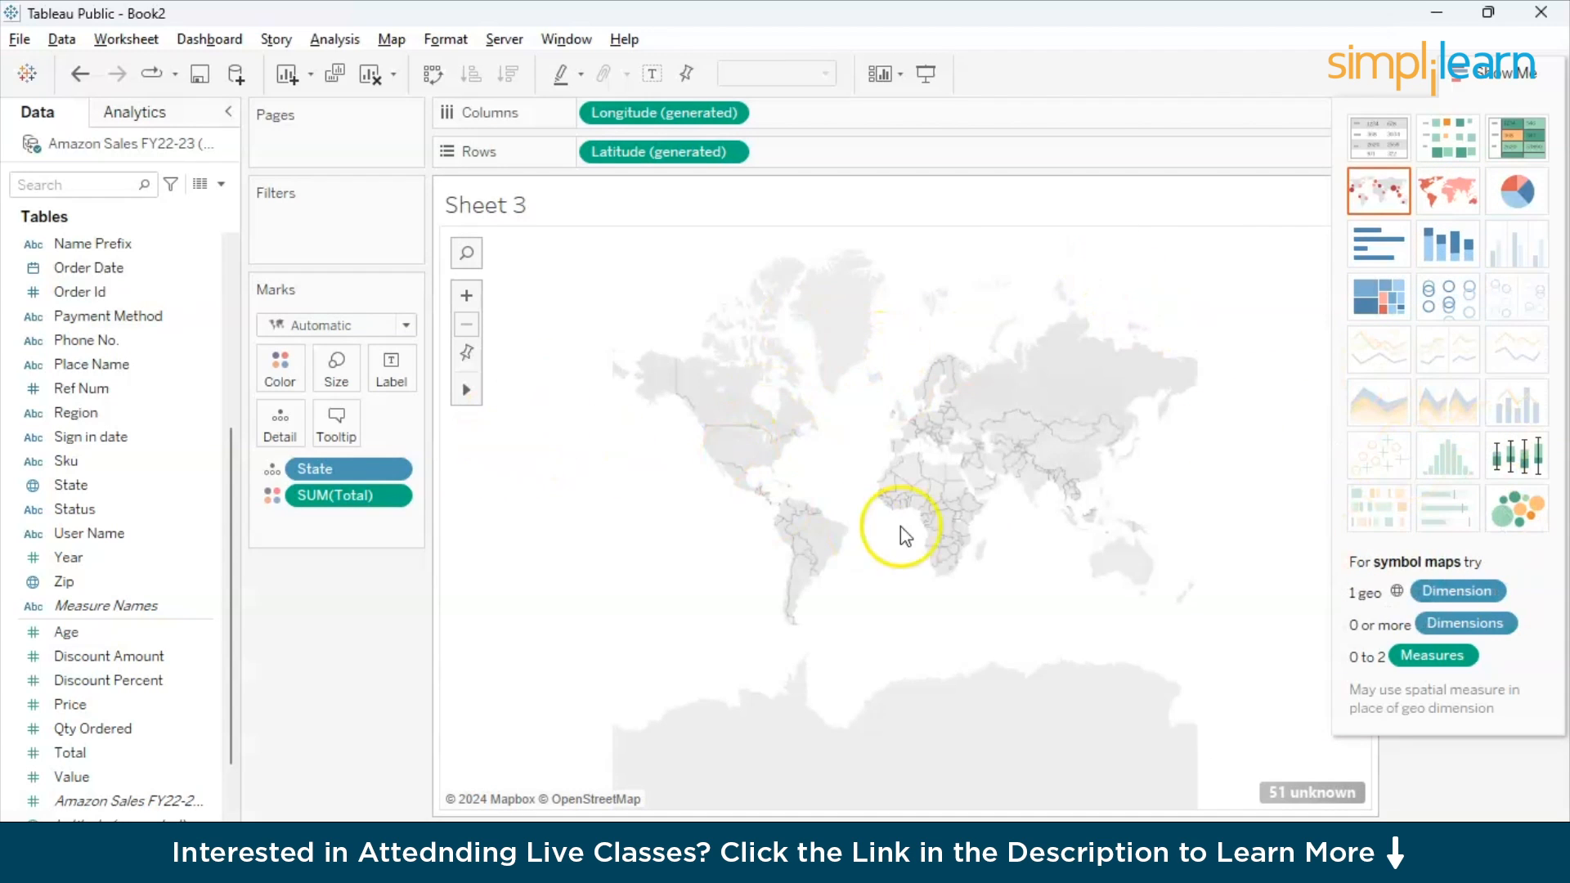
double_click(801, 503)
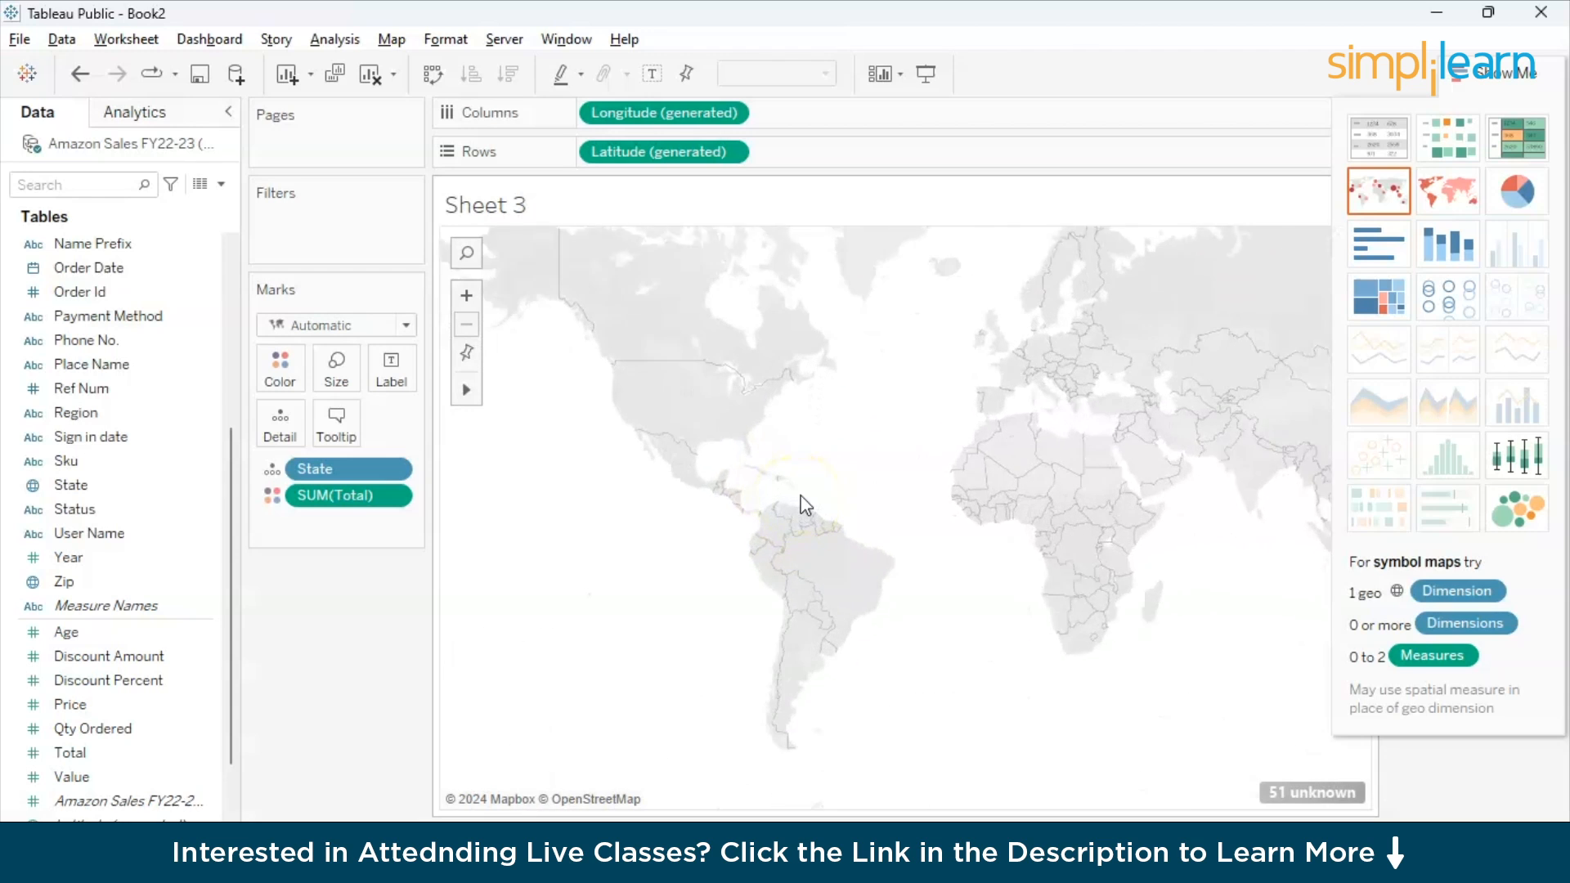
double_click(803, 505)
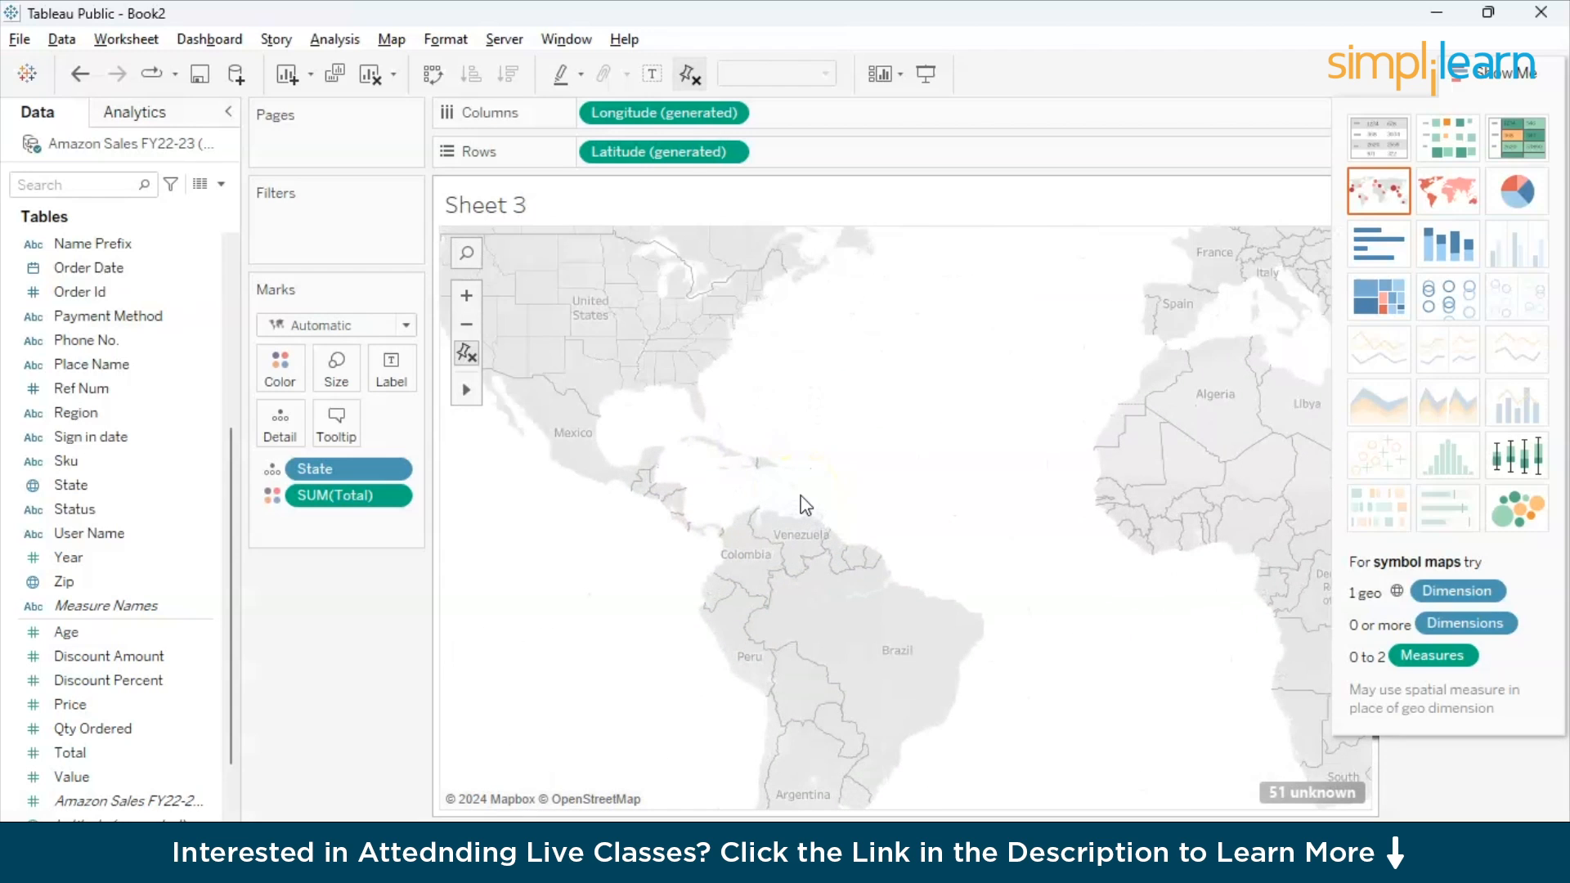
scroll(804, 504, "down", 2)
left_click(698, 601)
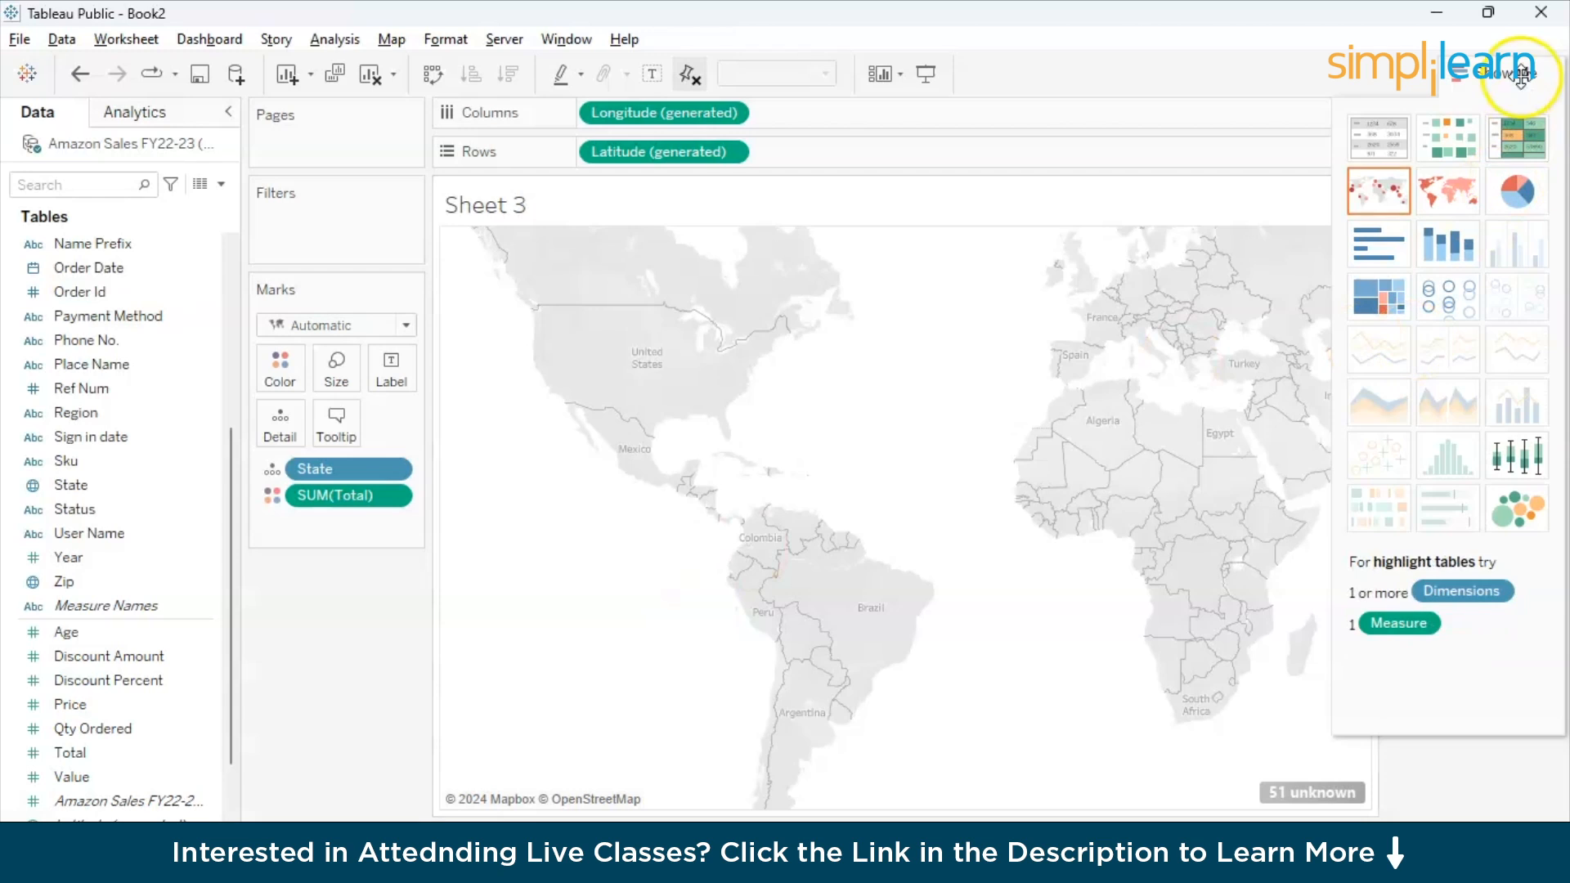
- Try labelling the map with State, then remove the State label and reset the map view
left_click(1413, 80)
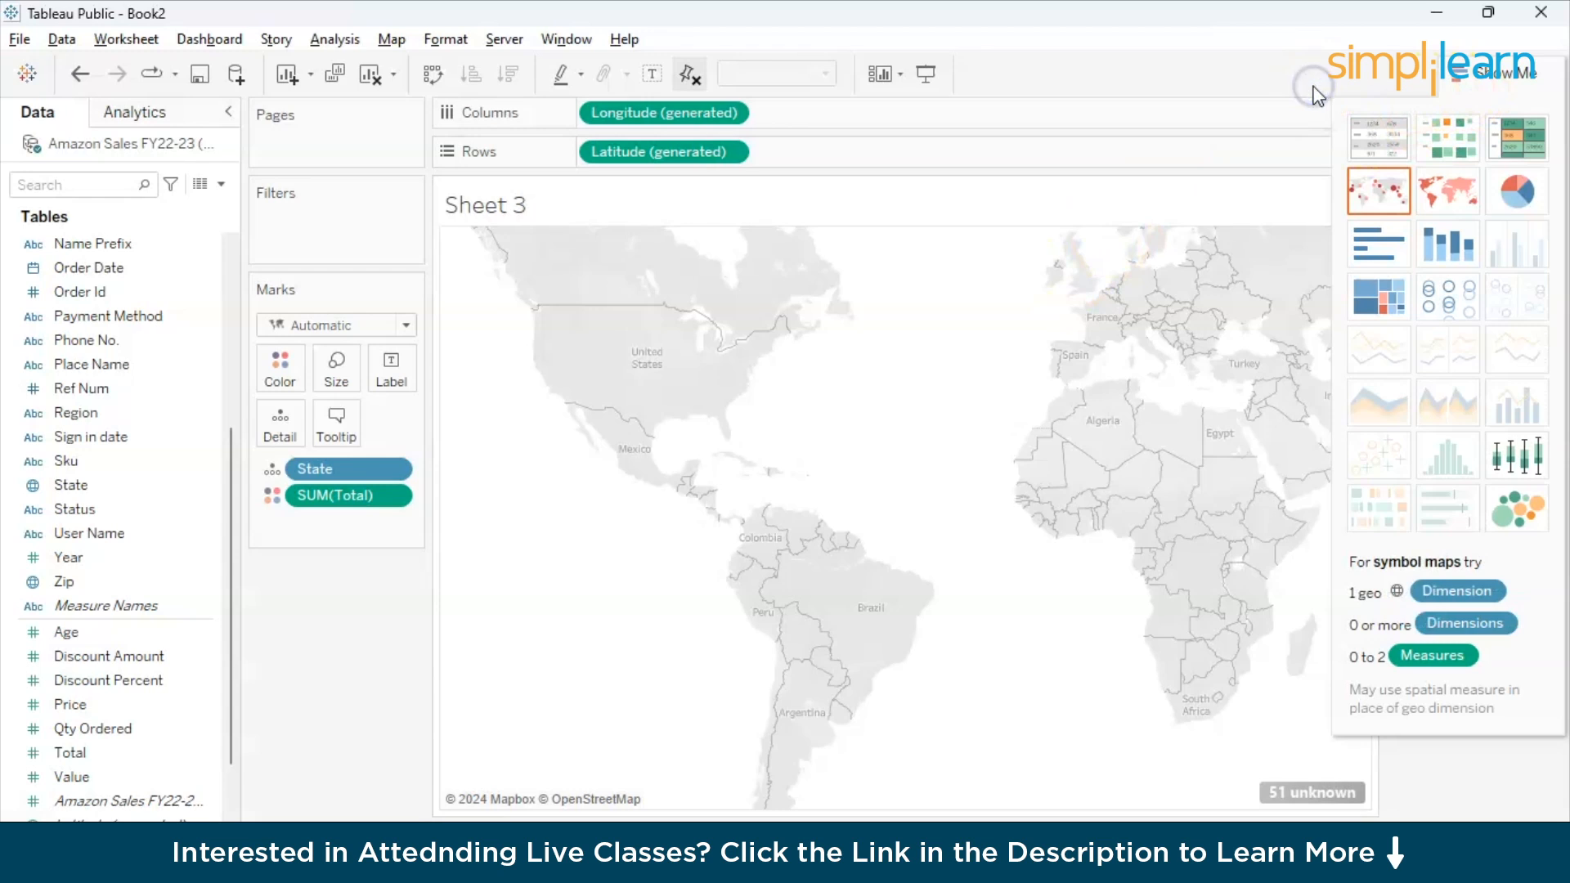
left_click(1494, 72)
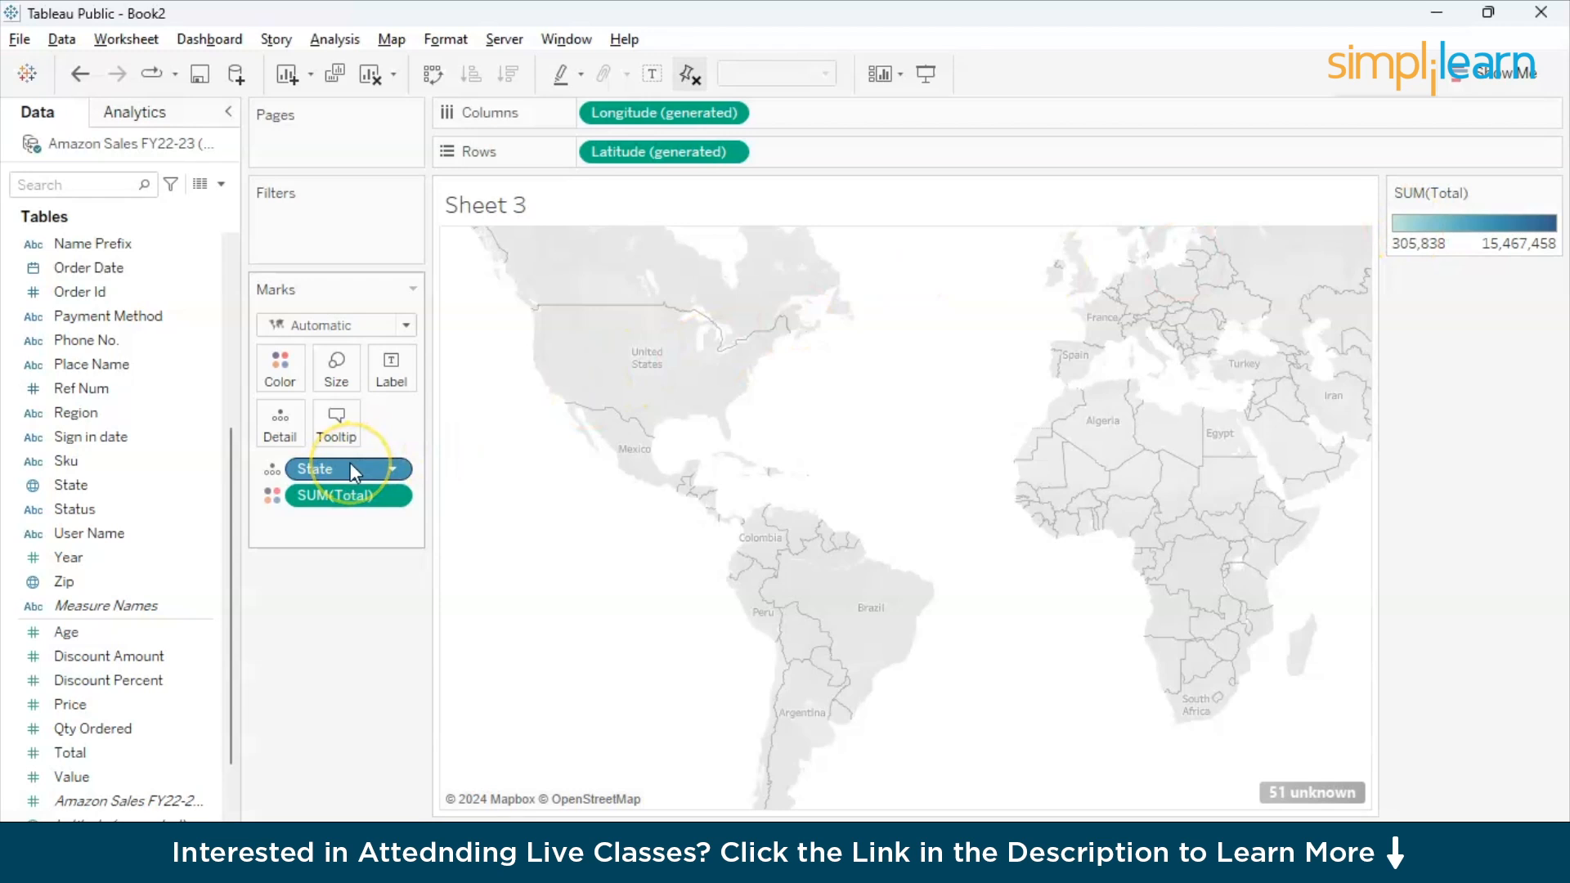
left_click_drag(350, 463, 394, 374)
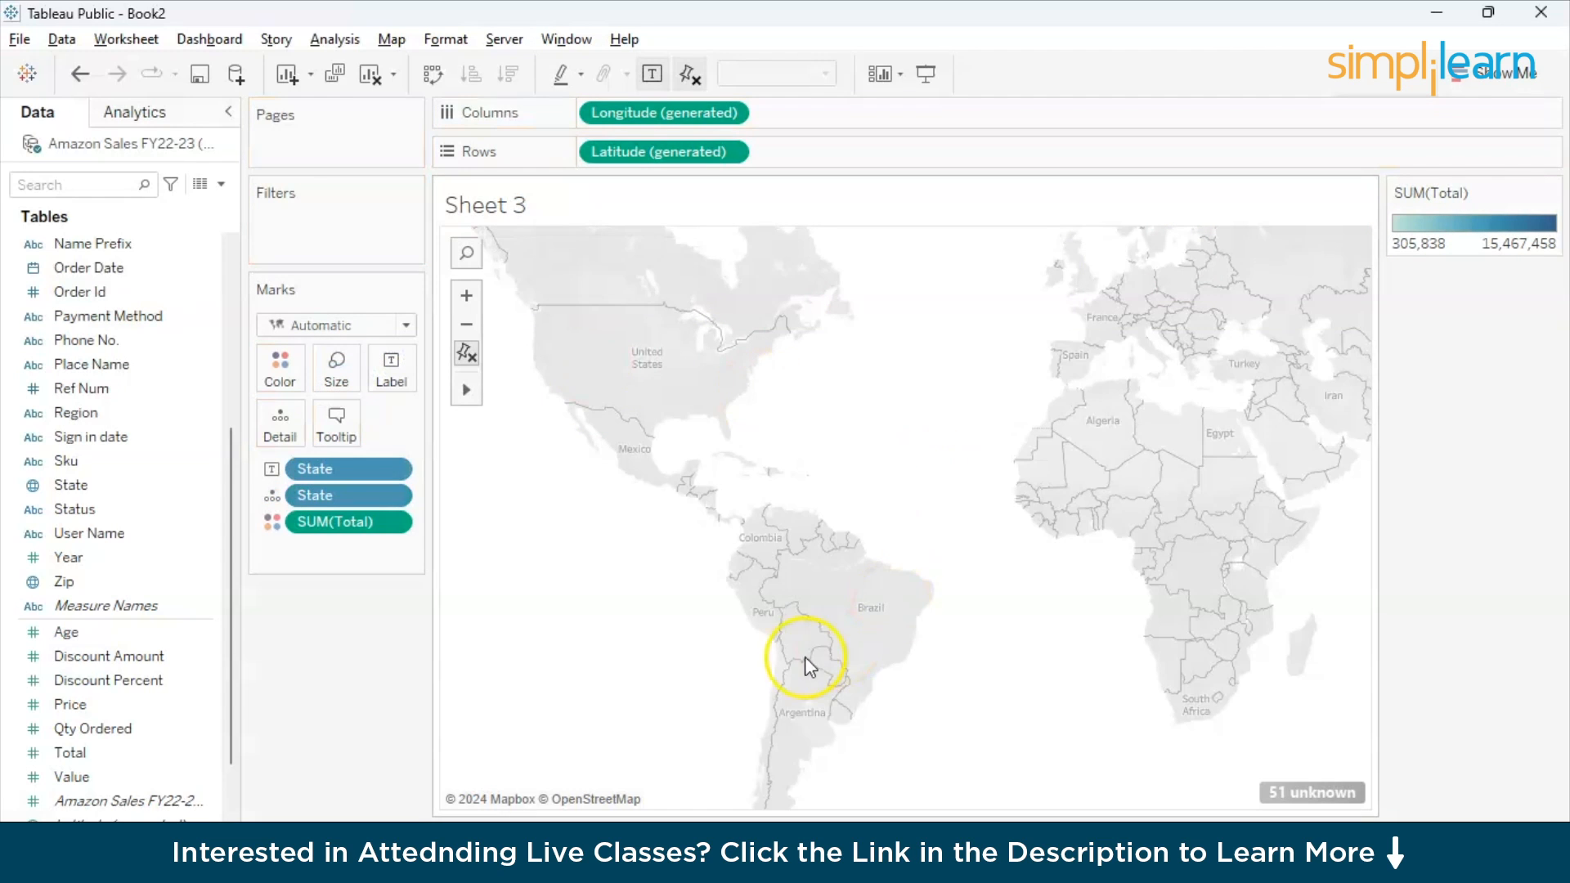
left_click_drag(348, 469, 200, 700)
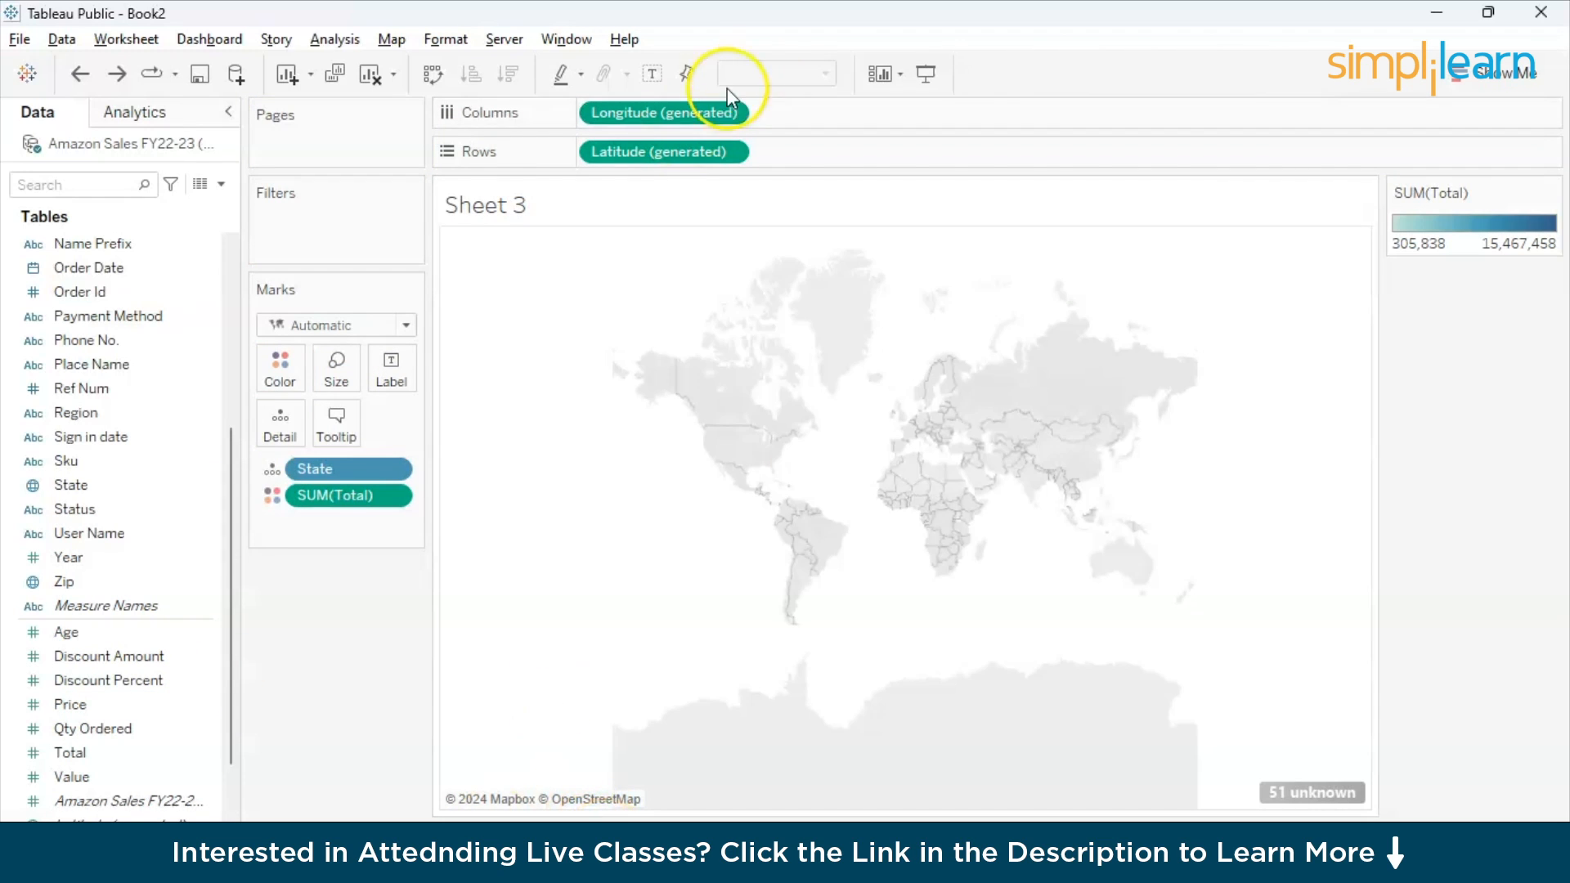
- Rename Sheet 3 as Statewise Revenue and display the sum of Total by State as a text table
left_click(1464, 74)
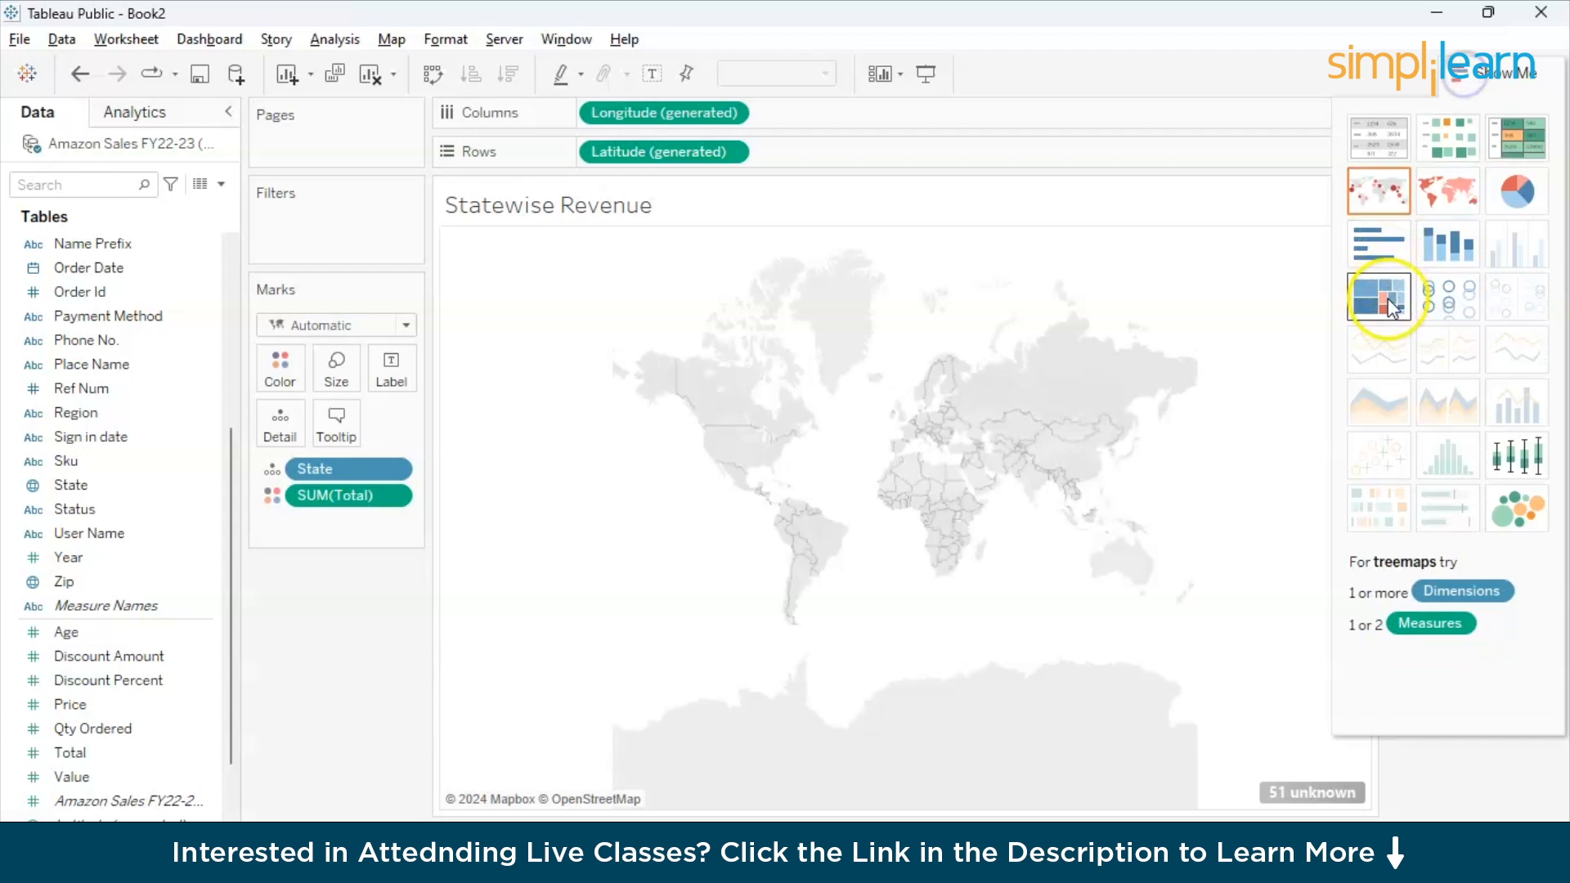
left_click(1378, 155)
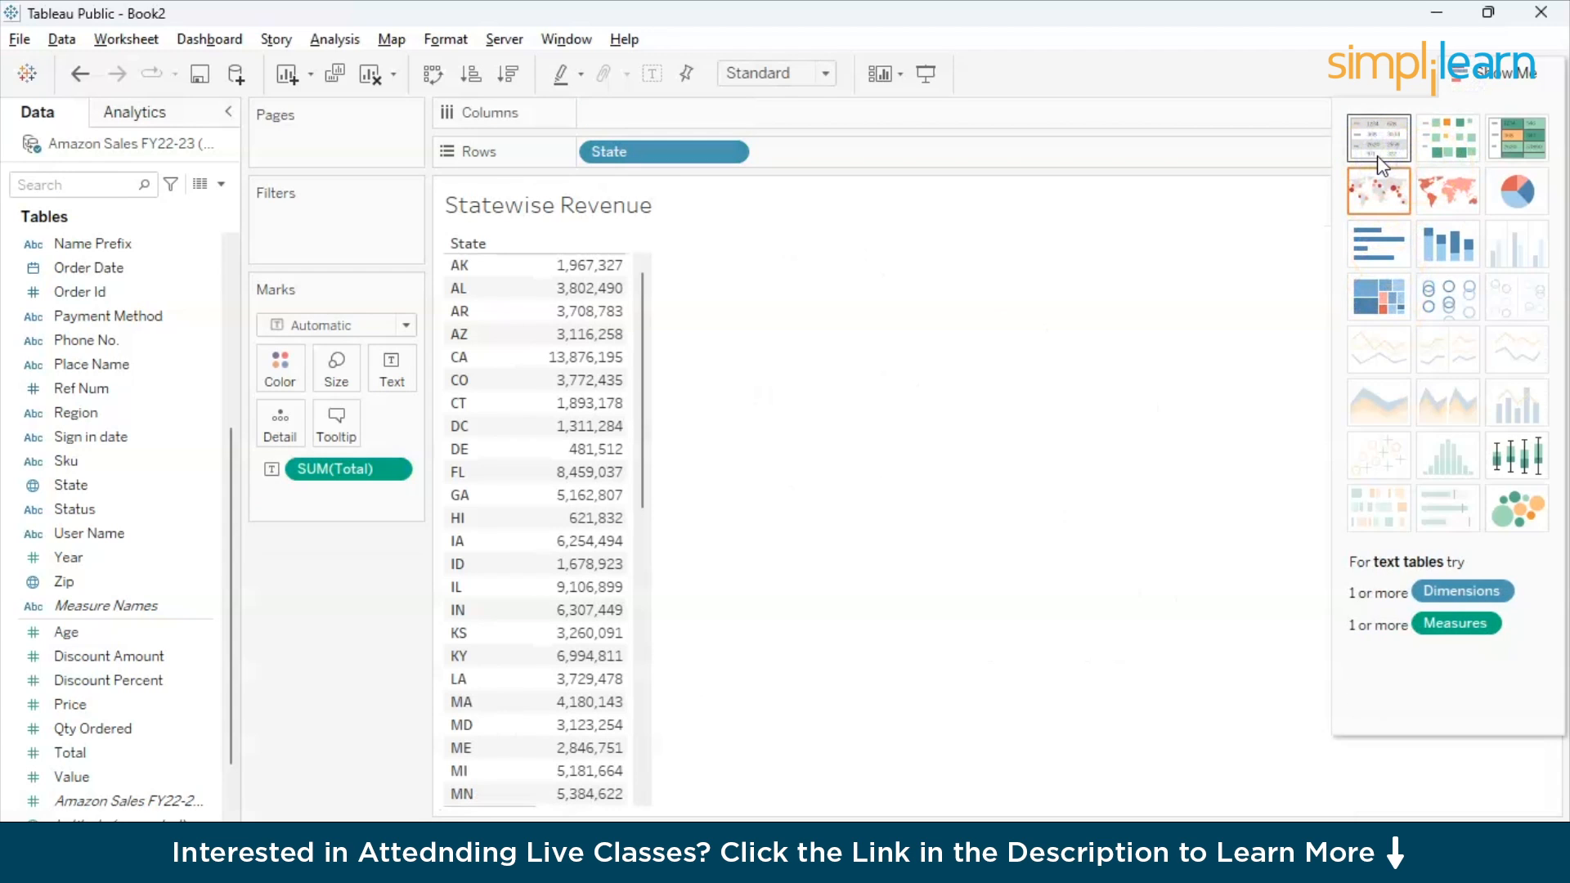
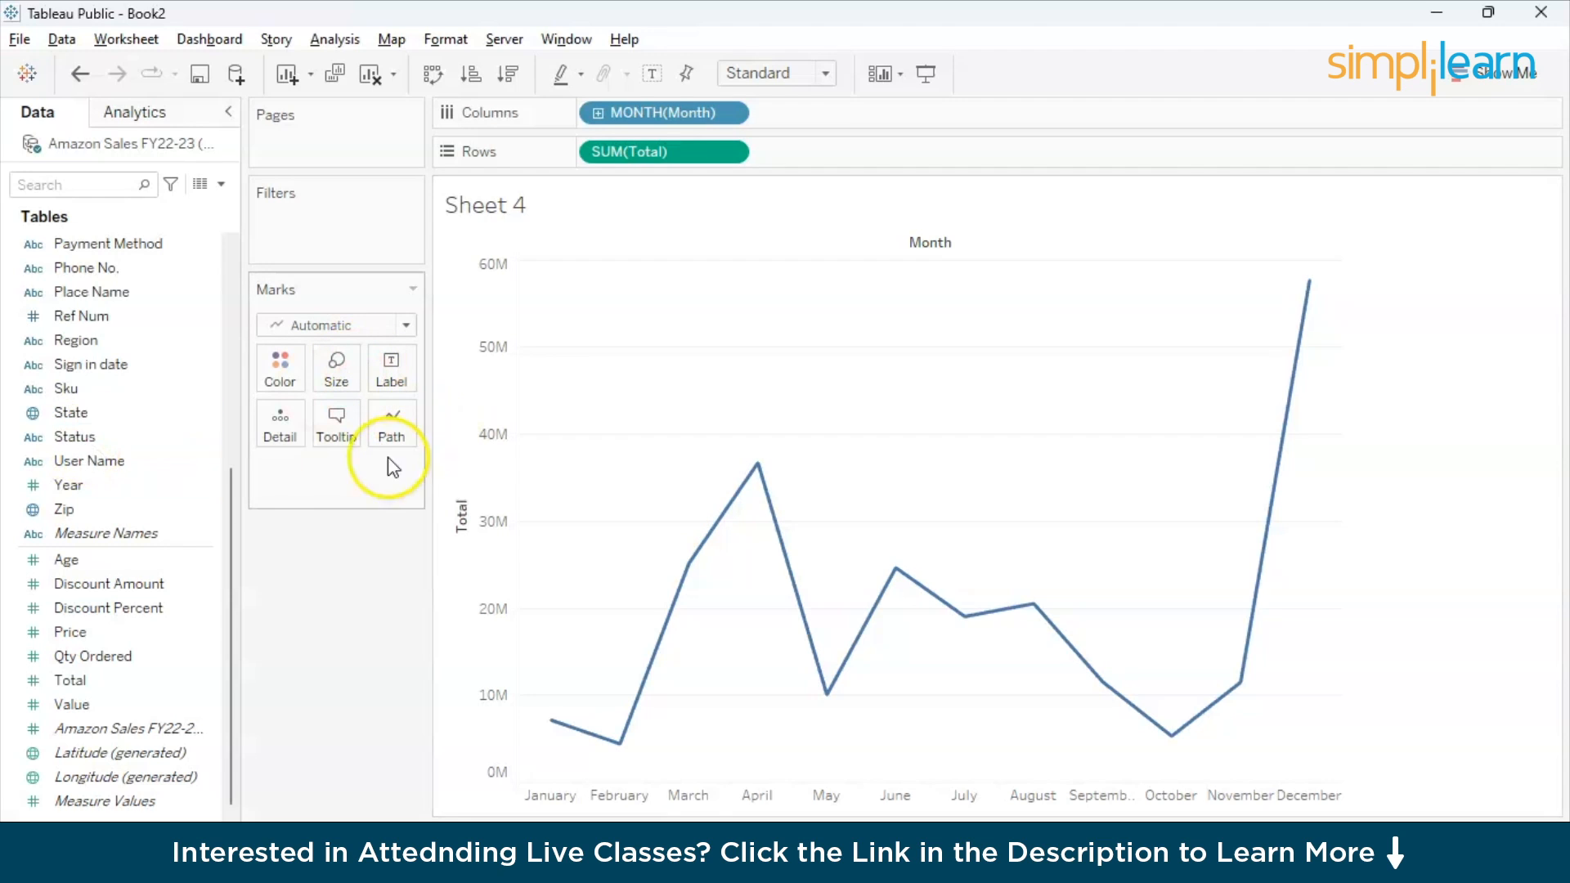
- Label the points of the monthly Total line with MONTH(Month) and colour the line red
scroll(82, 320, "up", 3)
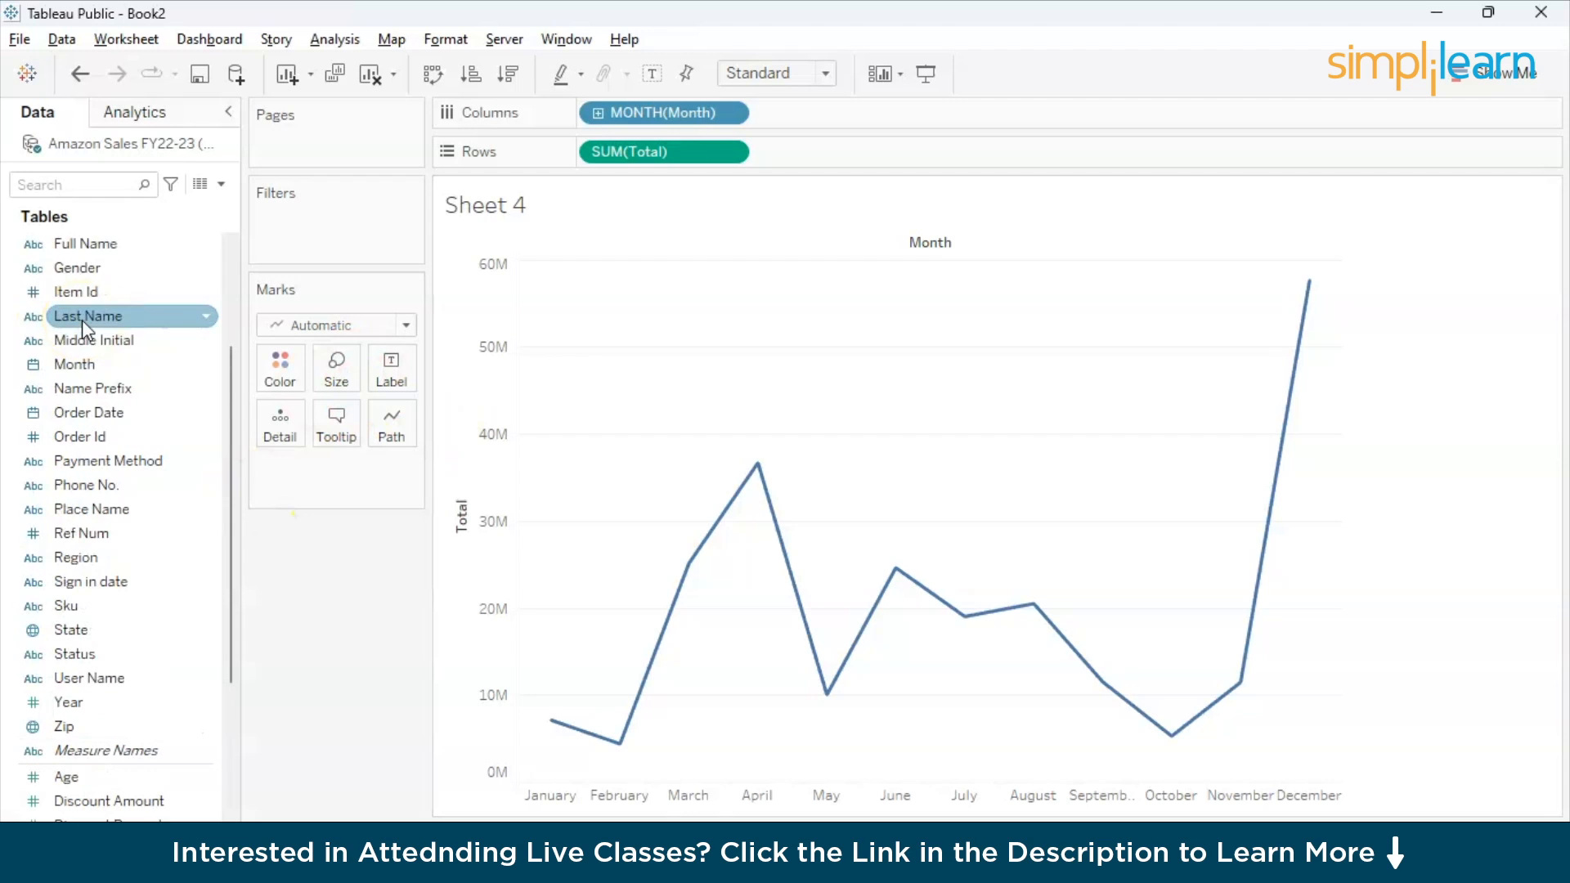
left_click_drag(80, 368, 384, 363)
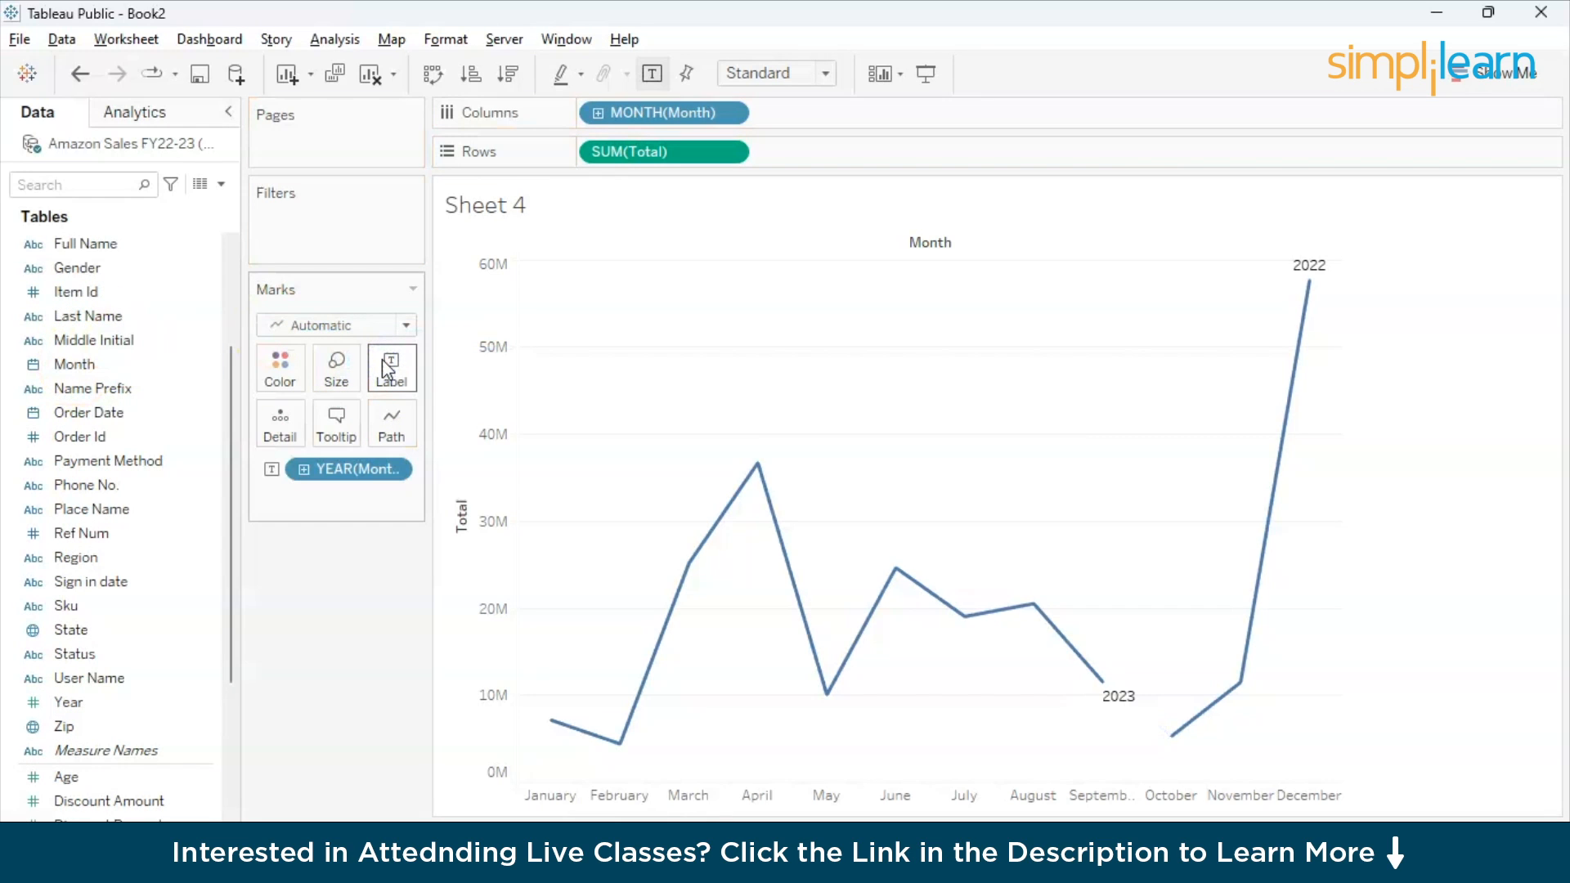
left_click(325, 699)
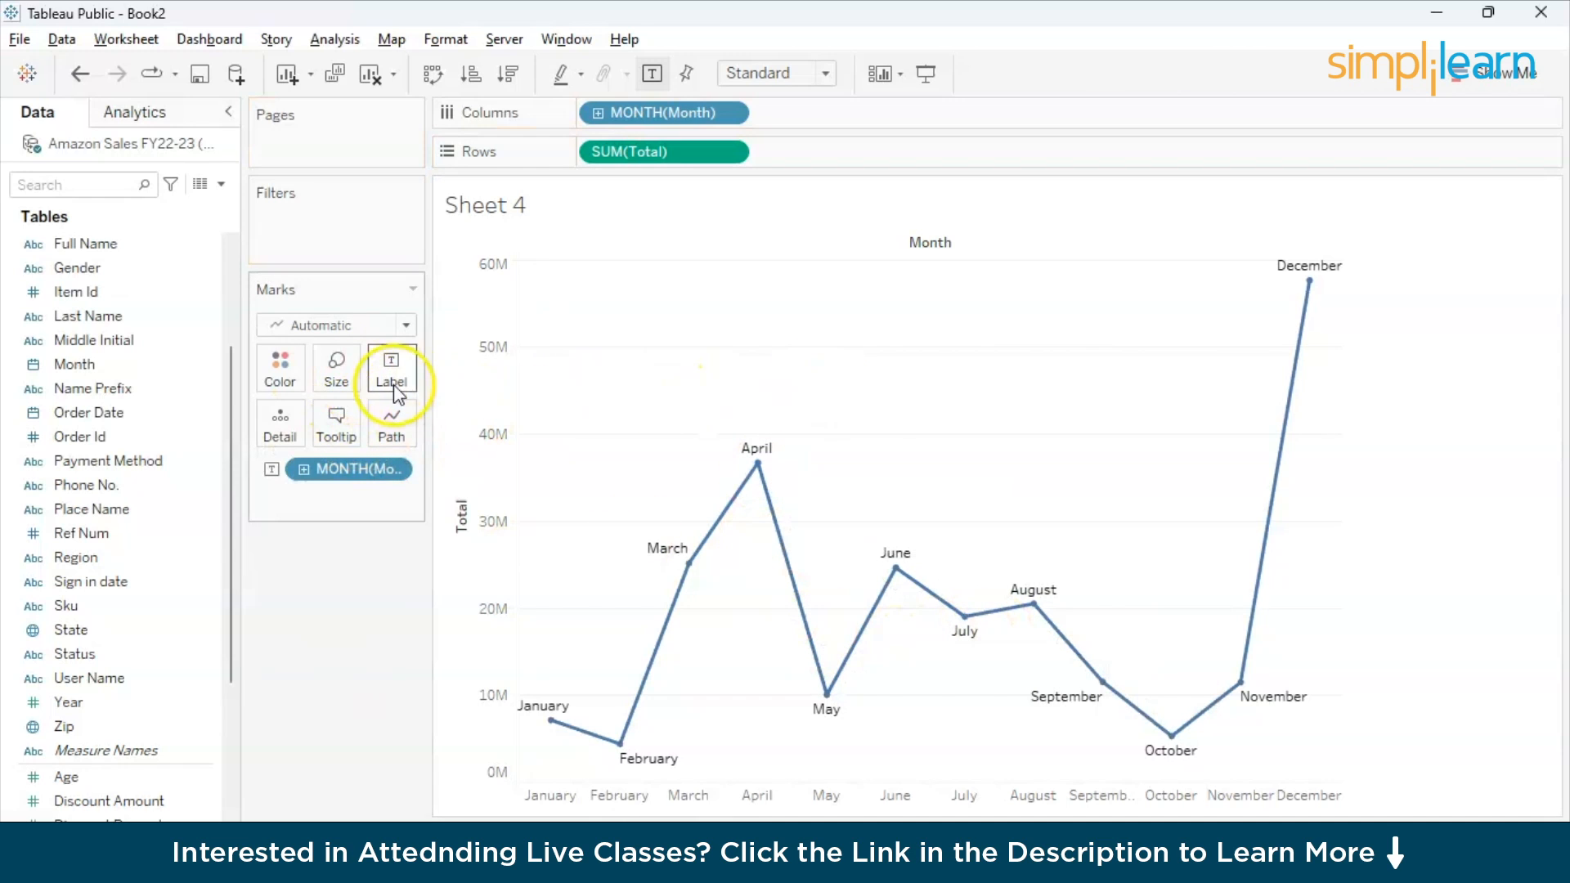
left_click(290, 379)
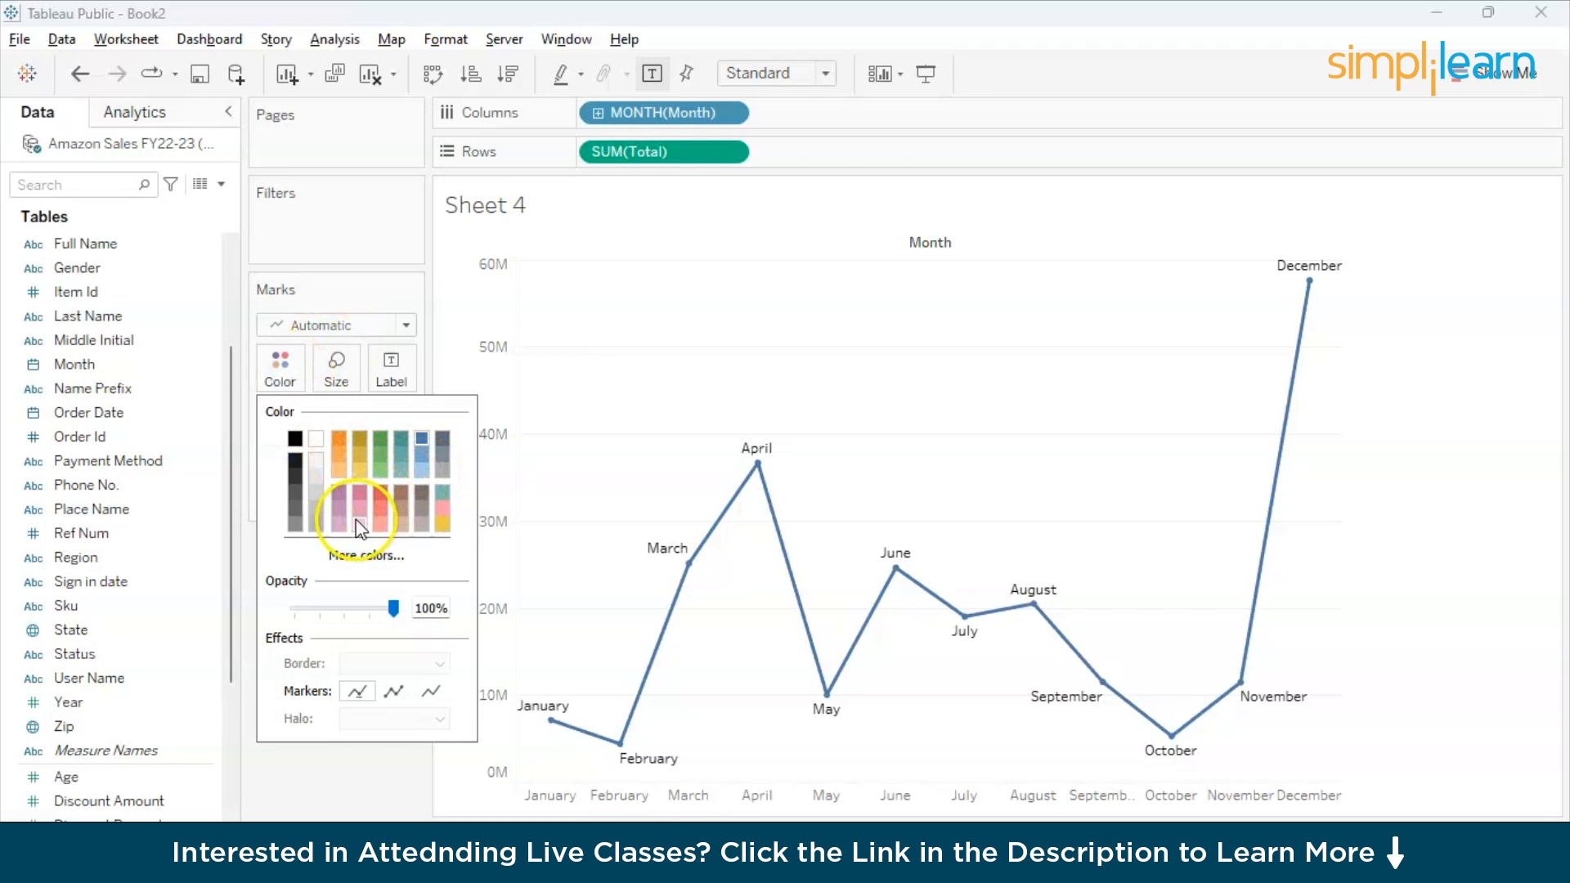
left_click(382, 495)
left_click(332, 773)
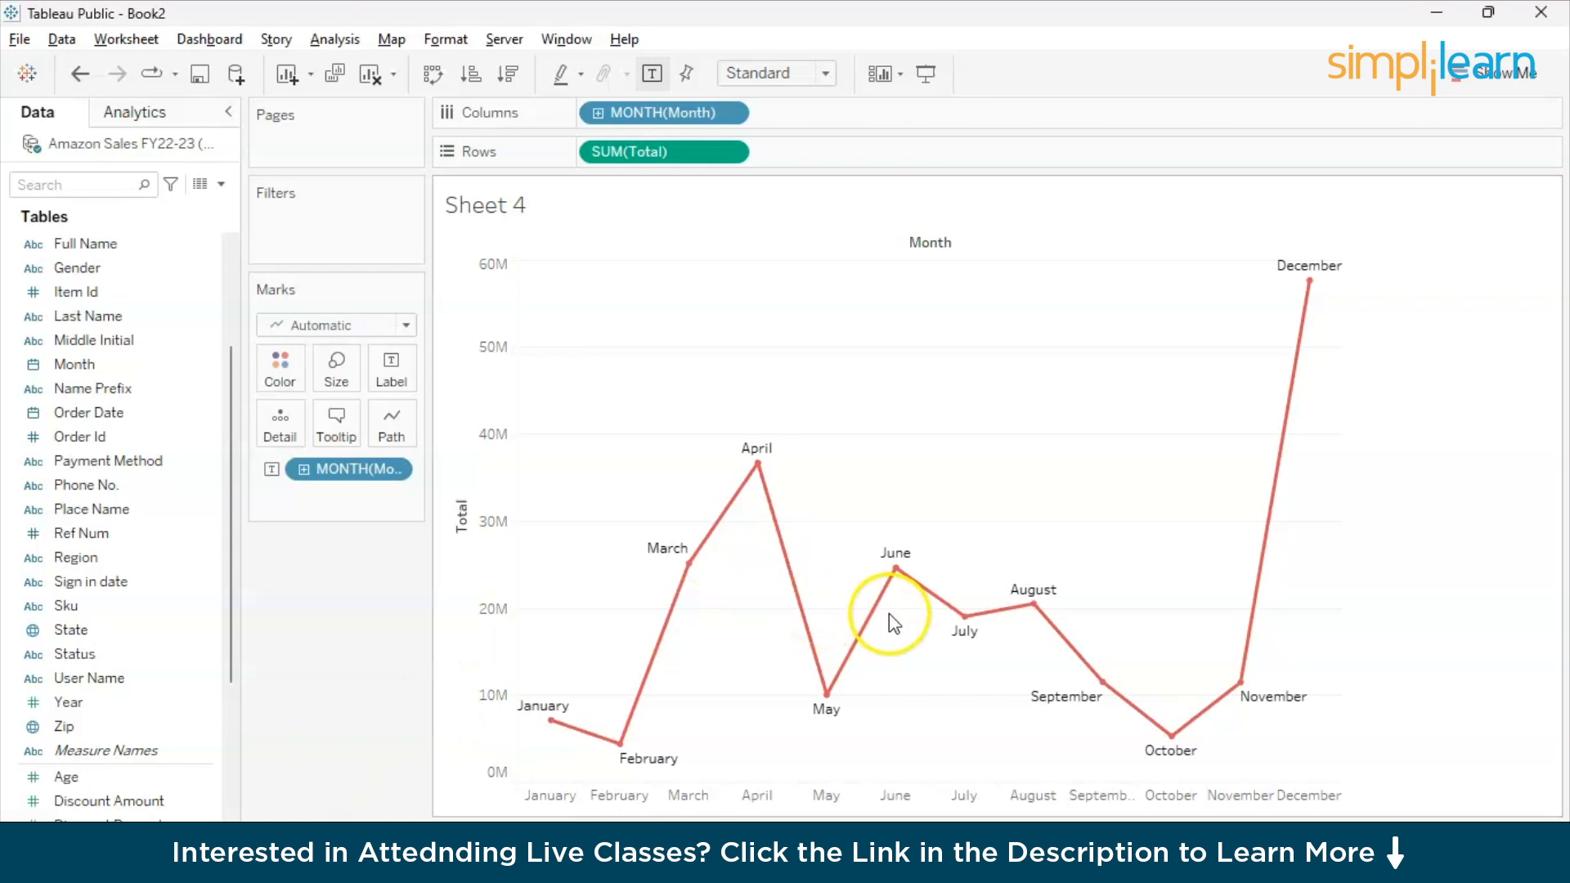
mouse_move(1304, 278)
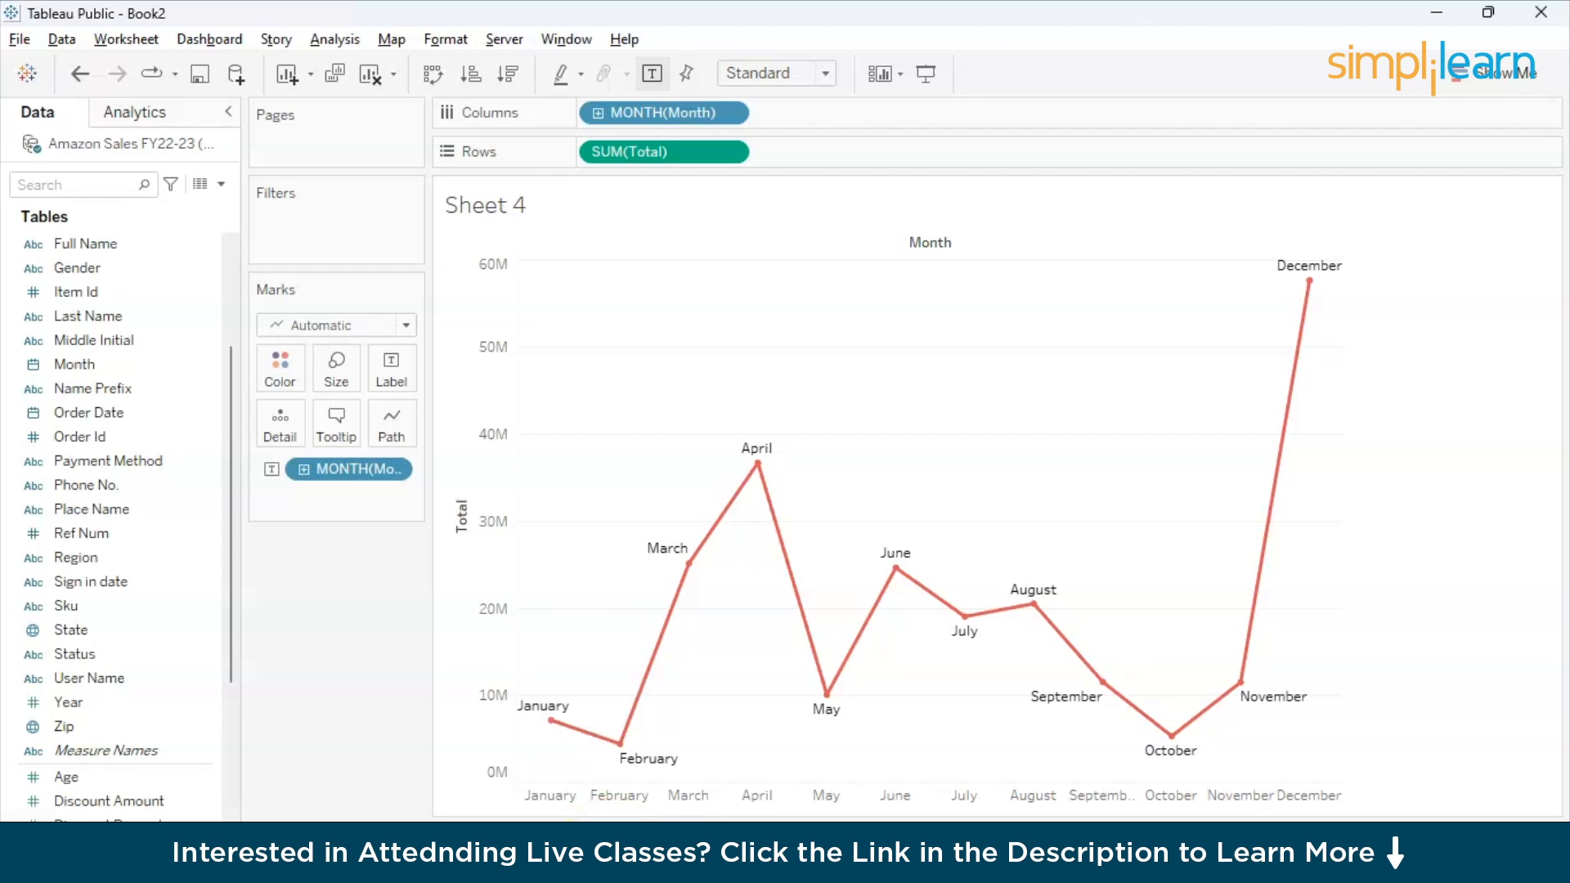
- Rename Sheet 4 as MoM Revenue and delete the empty dashboard
left_click(694, 842)
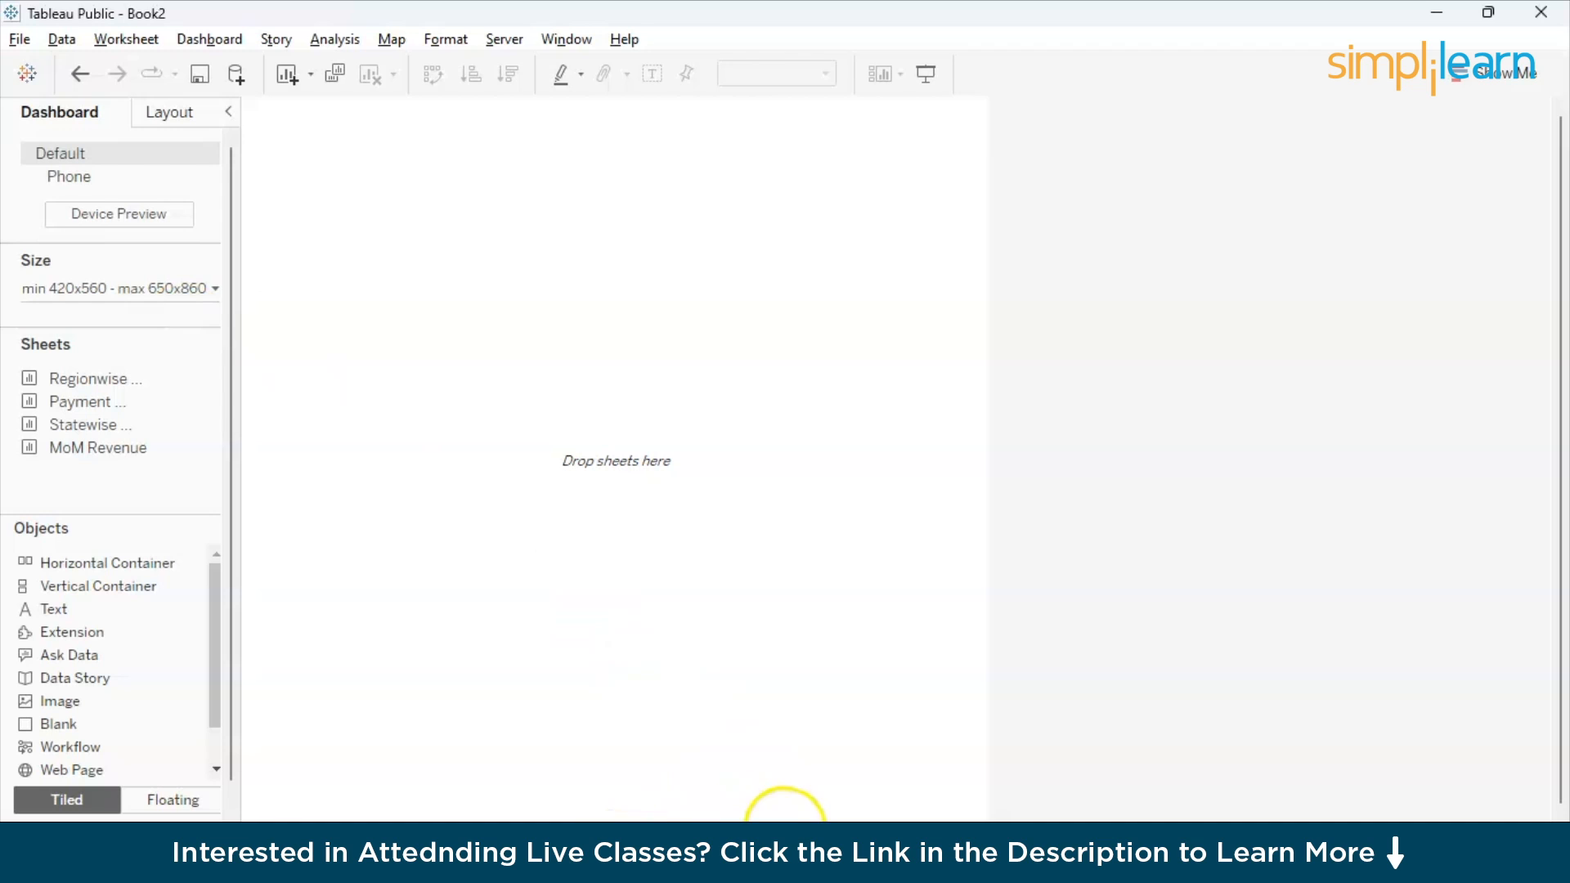
right_click(701, 842)
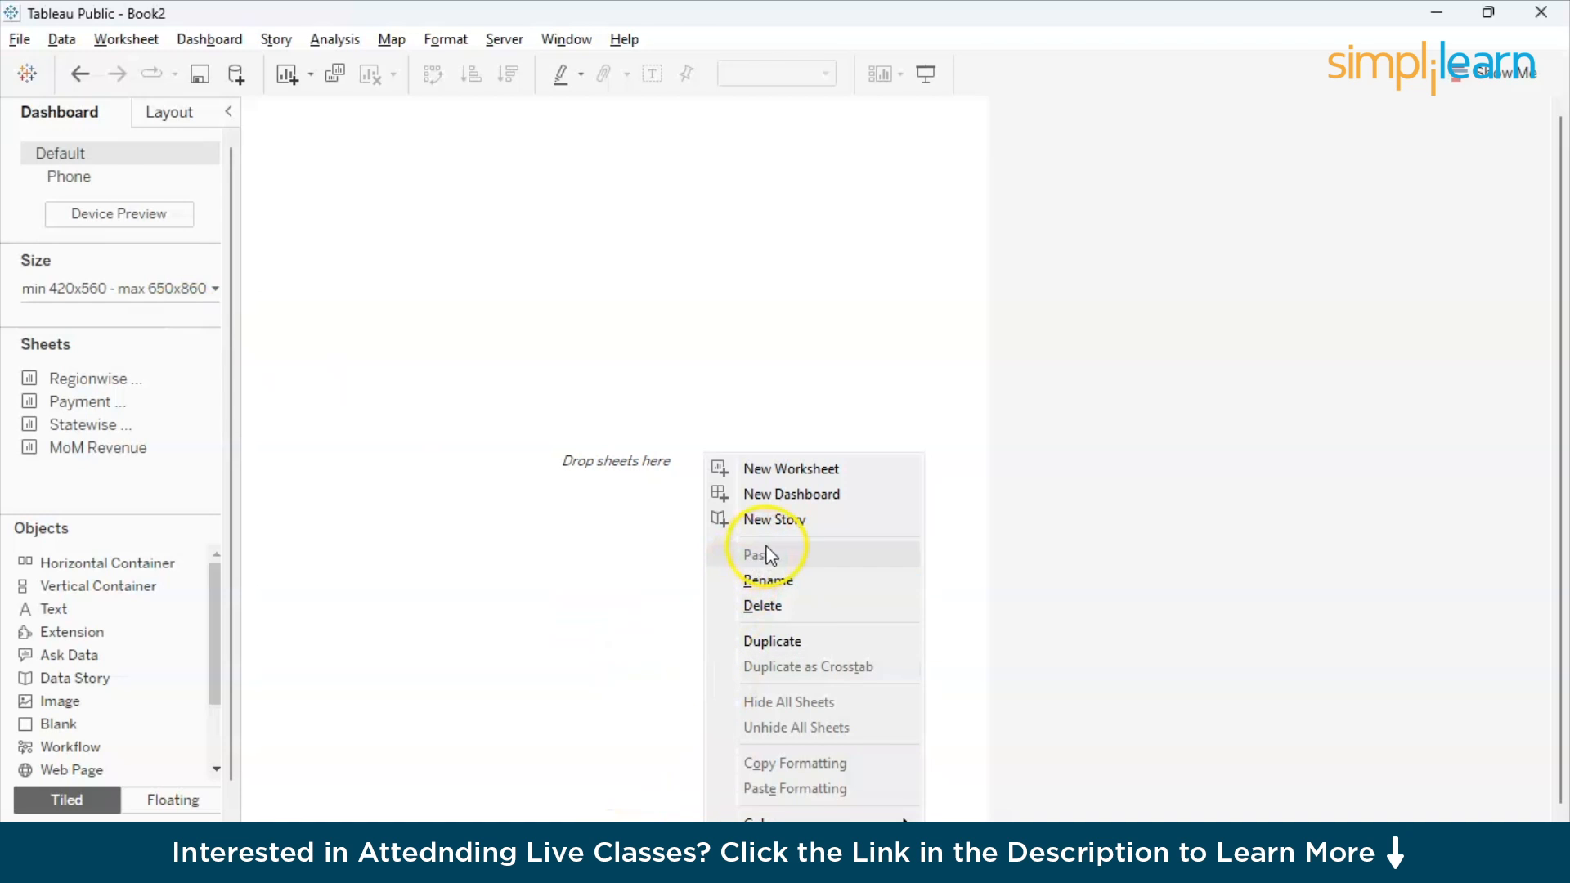
left_click(782, 604)
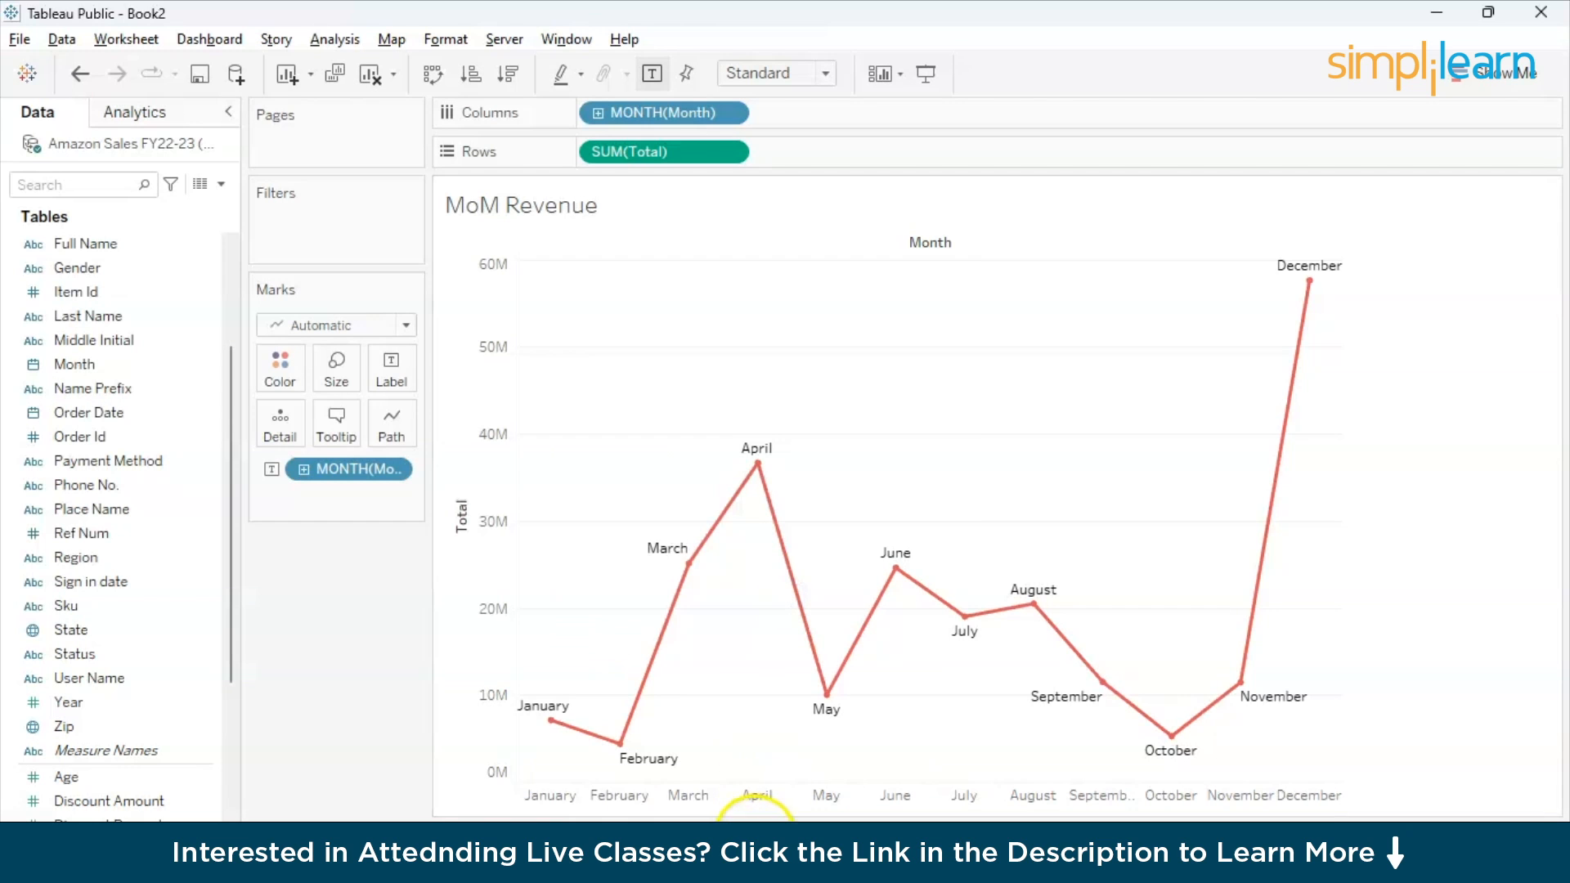
- Add a new worksheet with a bar chart of the sum of Value by Category, sorted in descending order
left_click(705, 840)
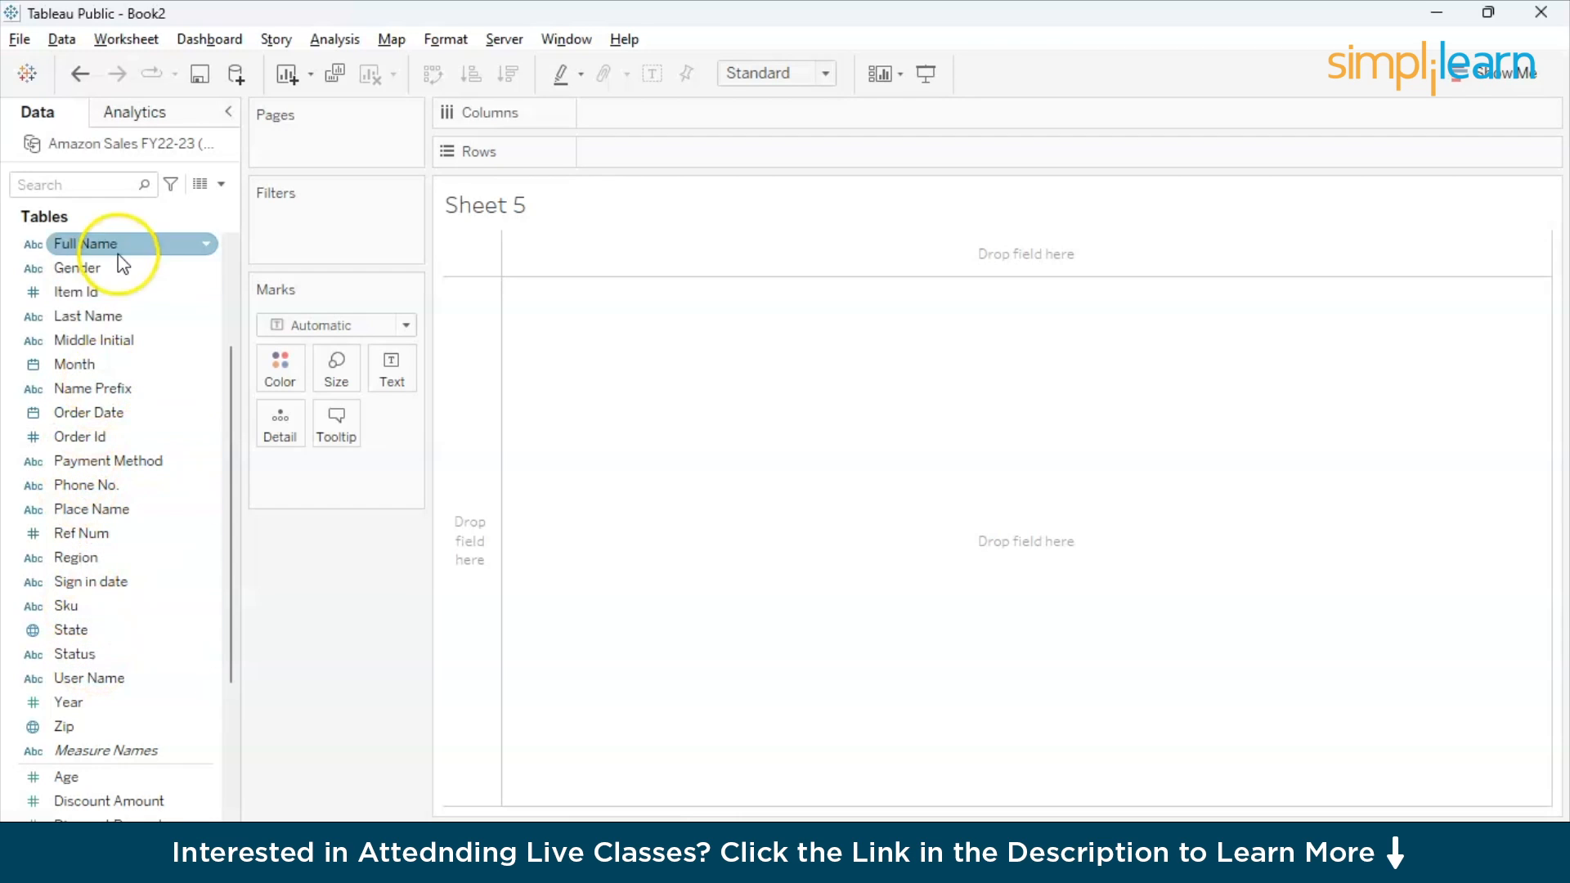
scroll(98, 241, "up", 3)
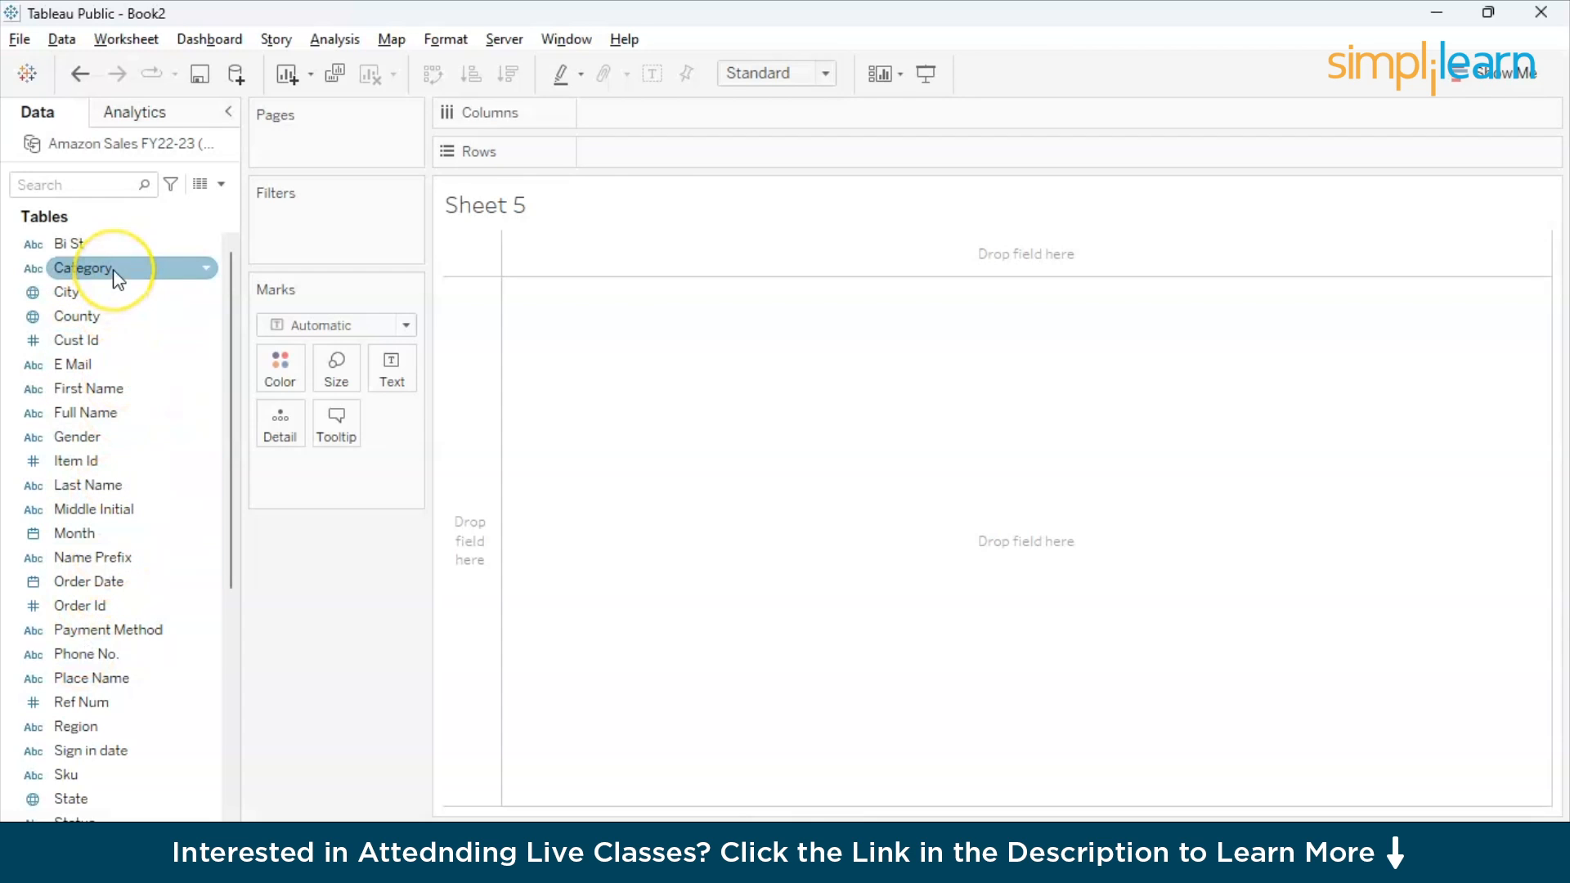
left_click_drag(112, 268, 665, 124)
scroll(157, 582, "down", 5)
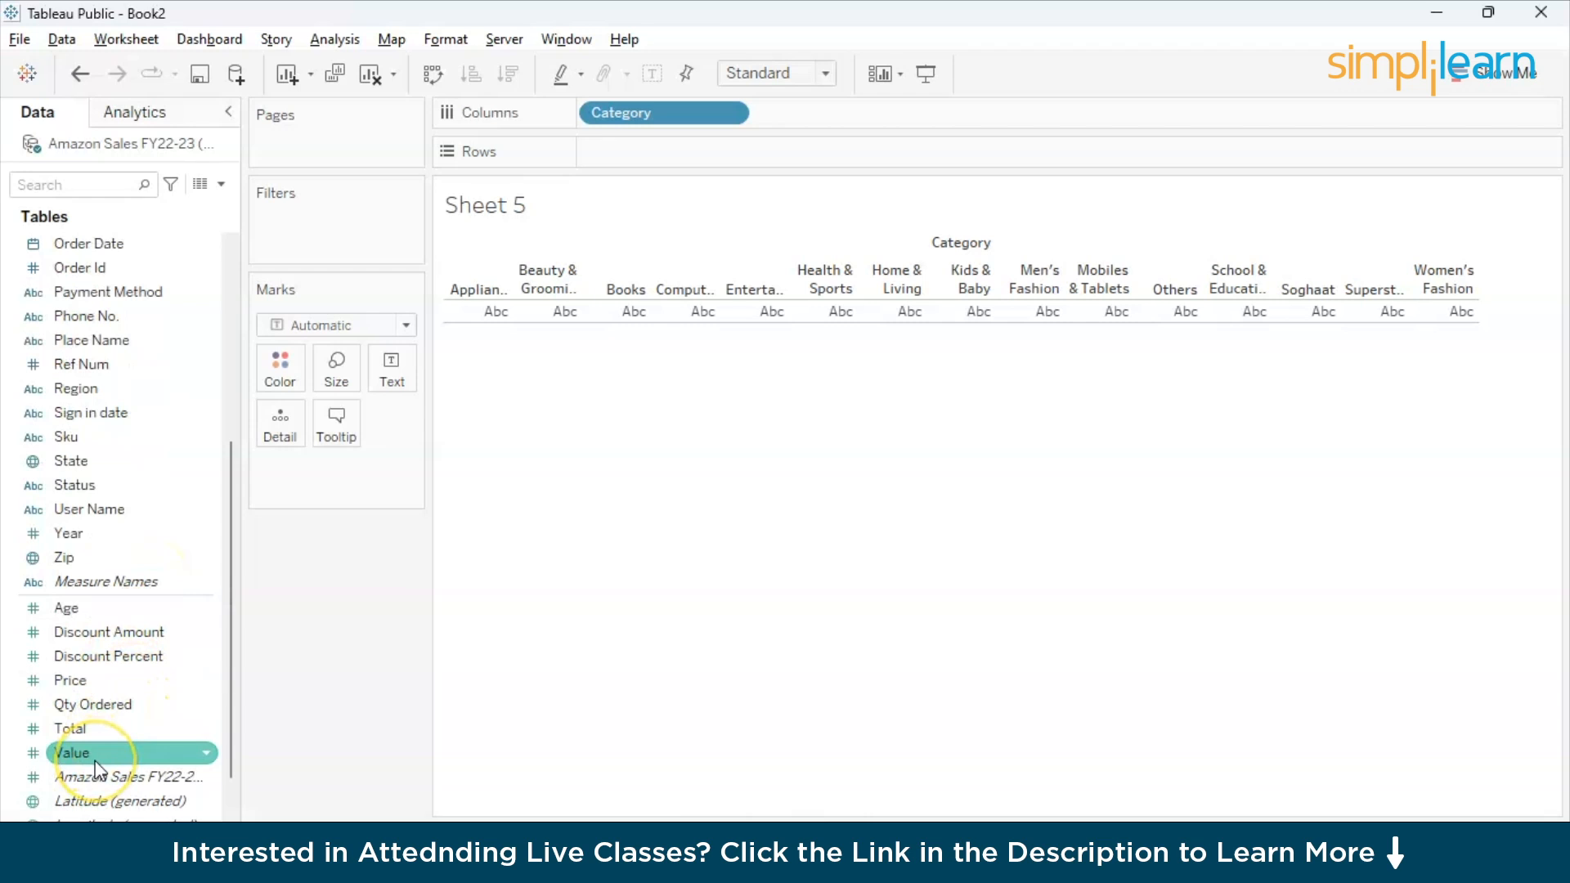
left_click_drag(96, 761, 642, 166)
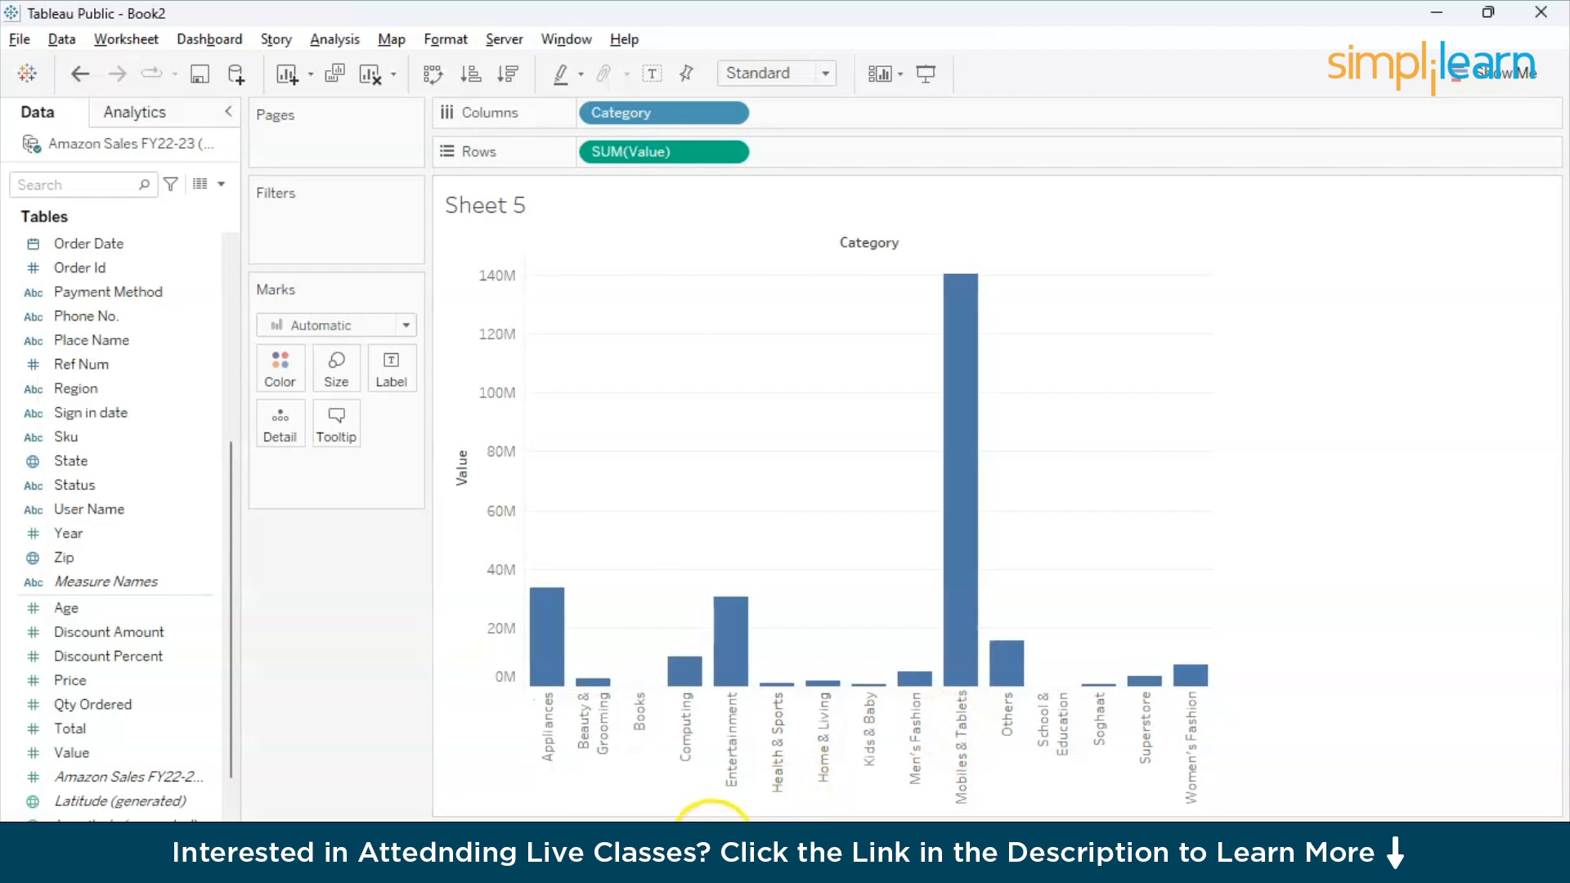
left_click(509, 92)
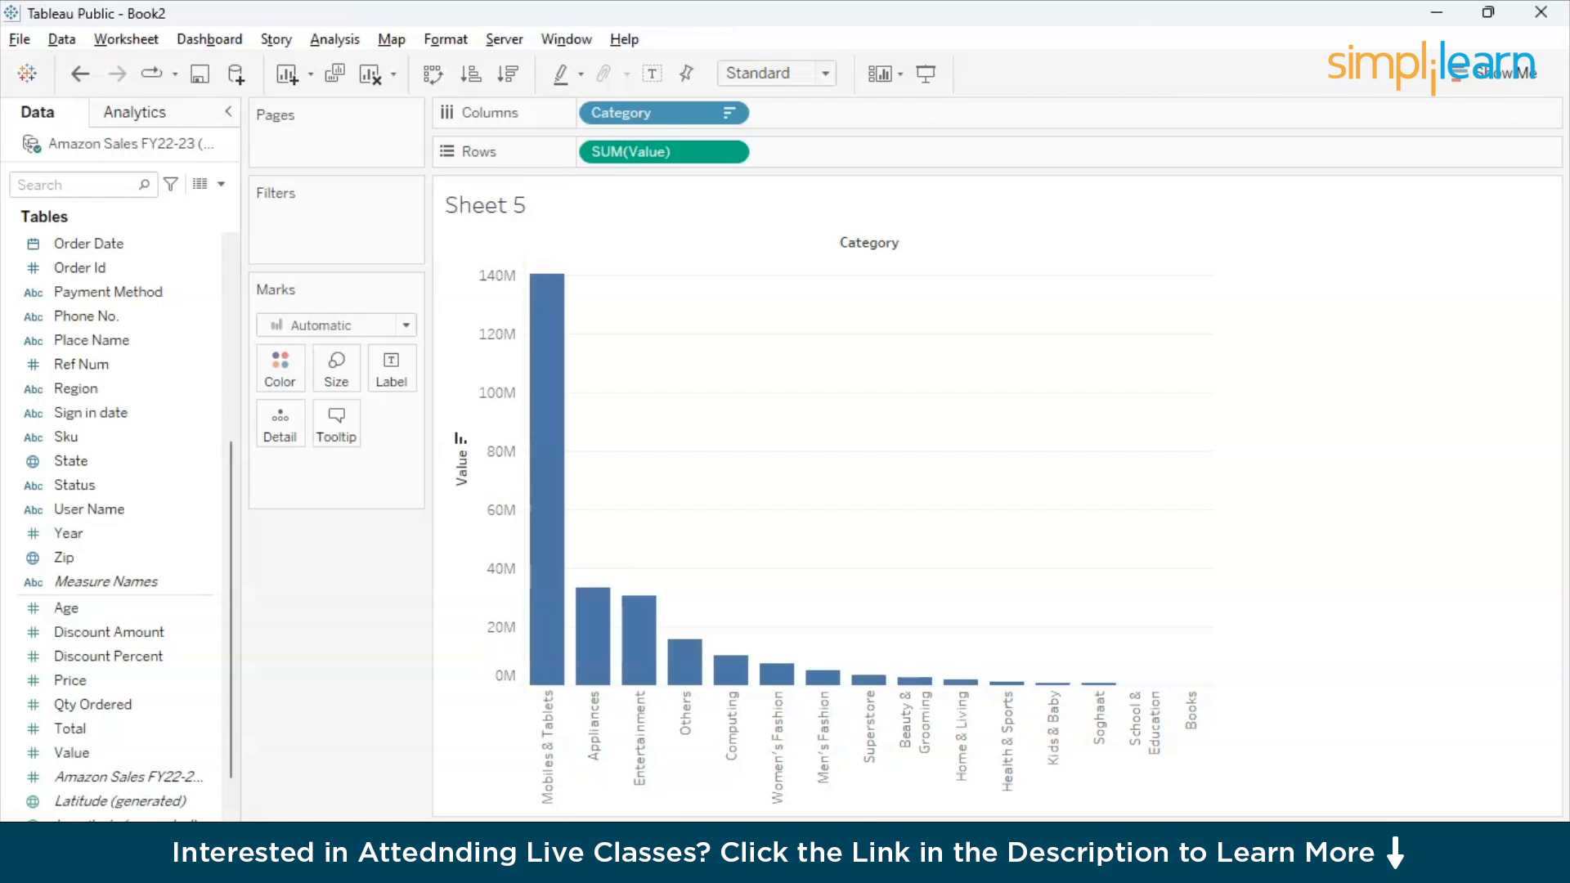
- Add a new worksheet with Category and Status on Columns and the sum of Value on Rows
left_click(883, 840)
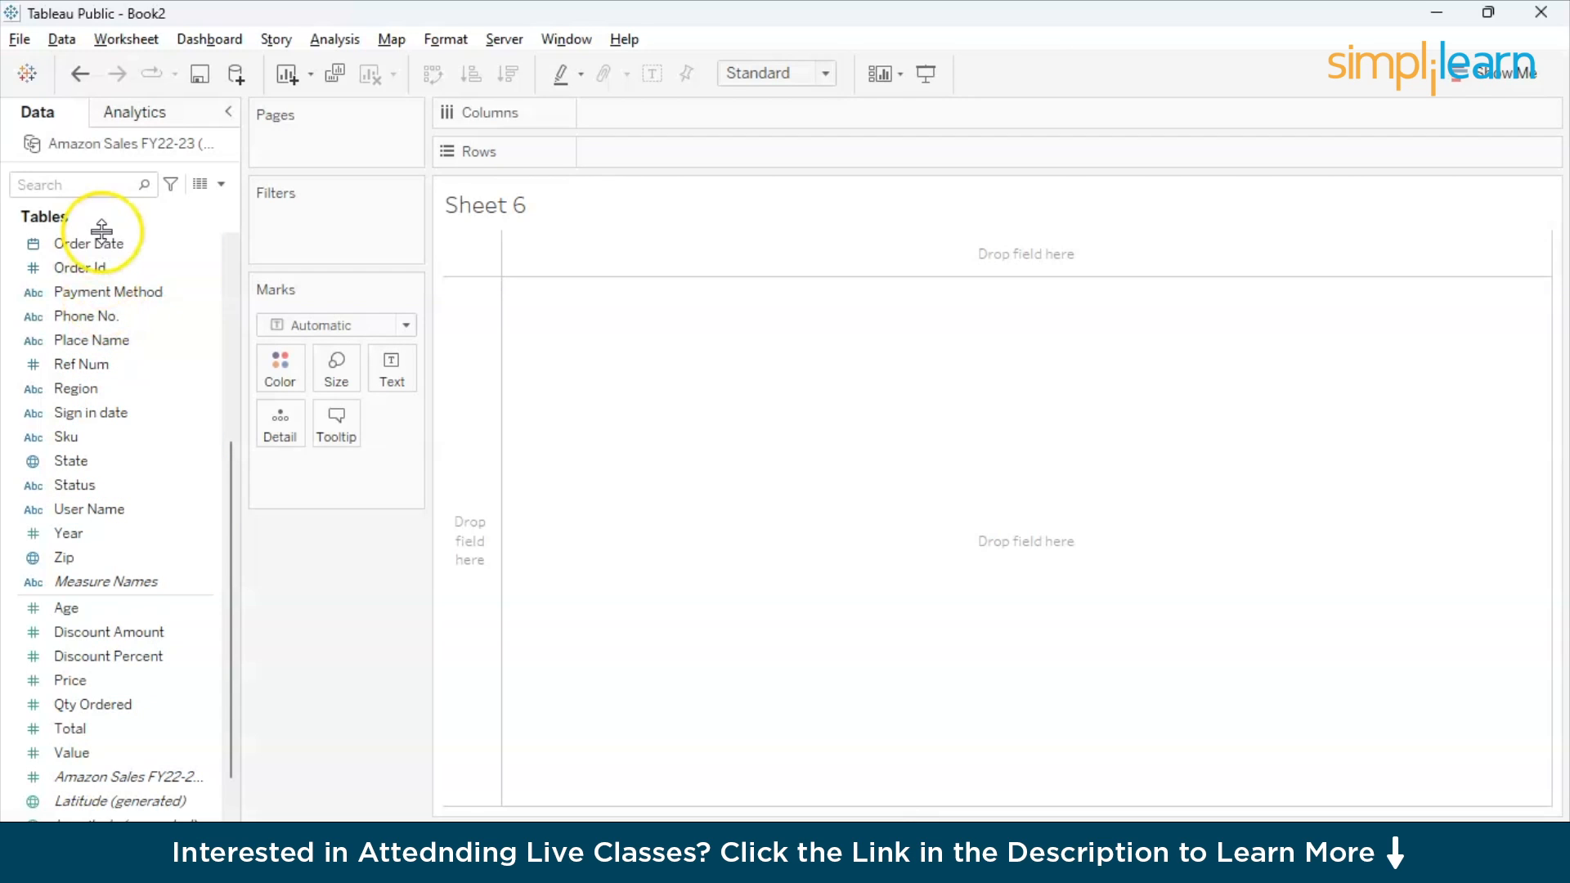
scroll(105, 315, "up", 5)
left_click_drag(105, 271, 694, 121)
scroll(130, 654, "down", 5)
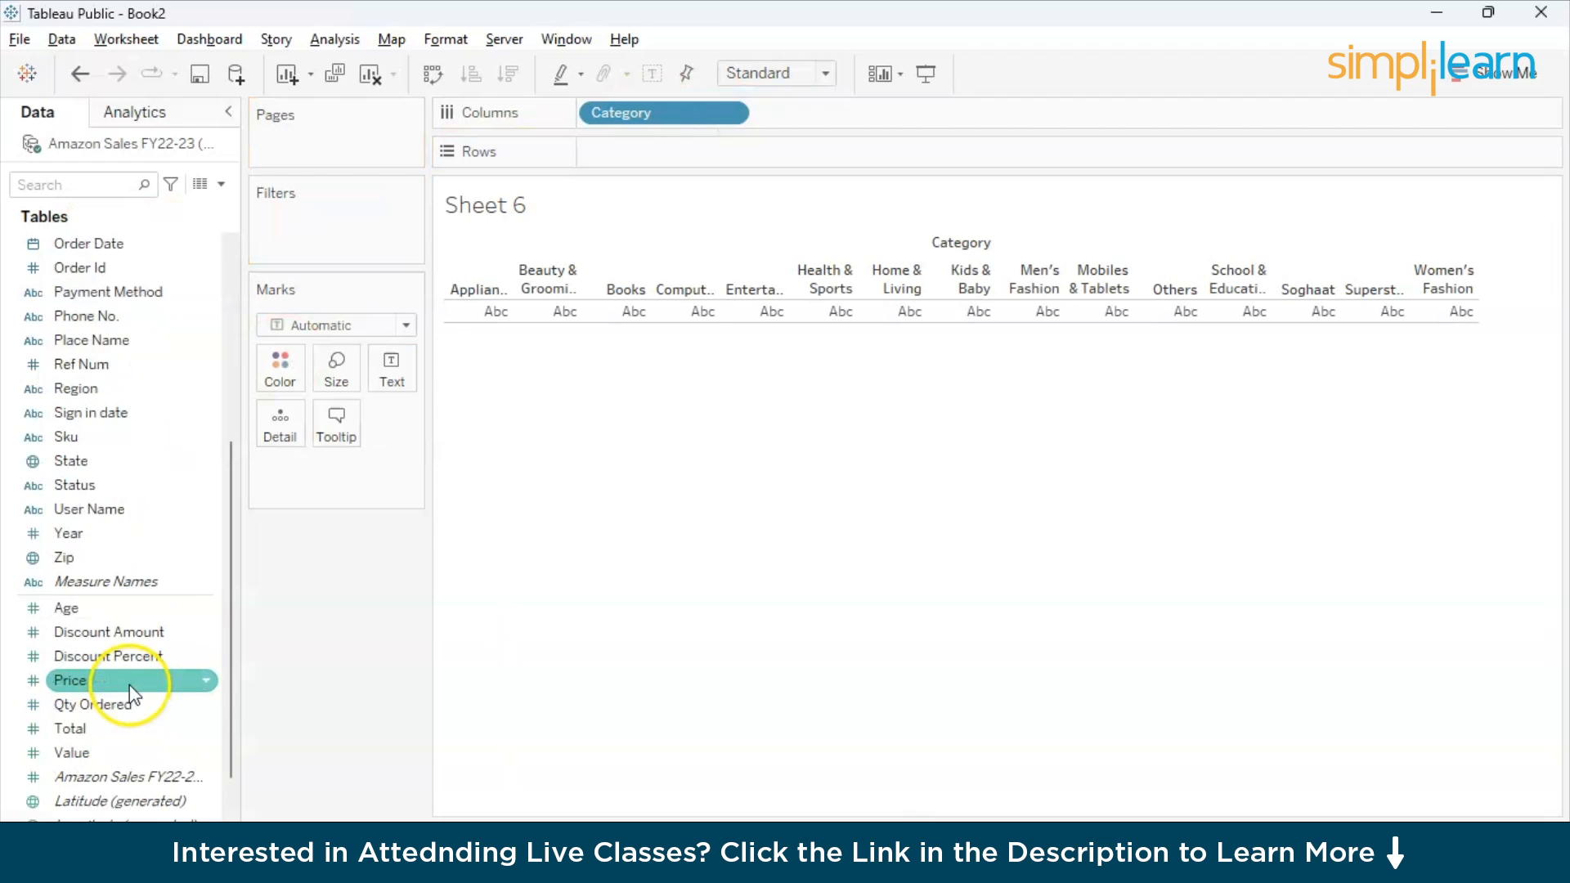
left_click(128, 488)
left_click_drag(129, 490, 837, 115)
scroll(121, 669, "down", 2)
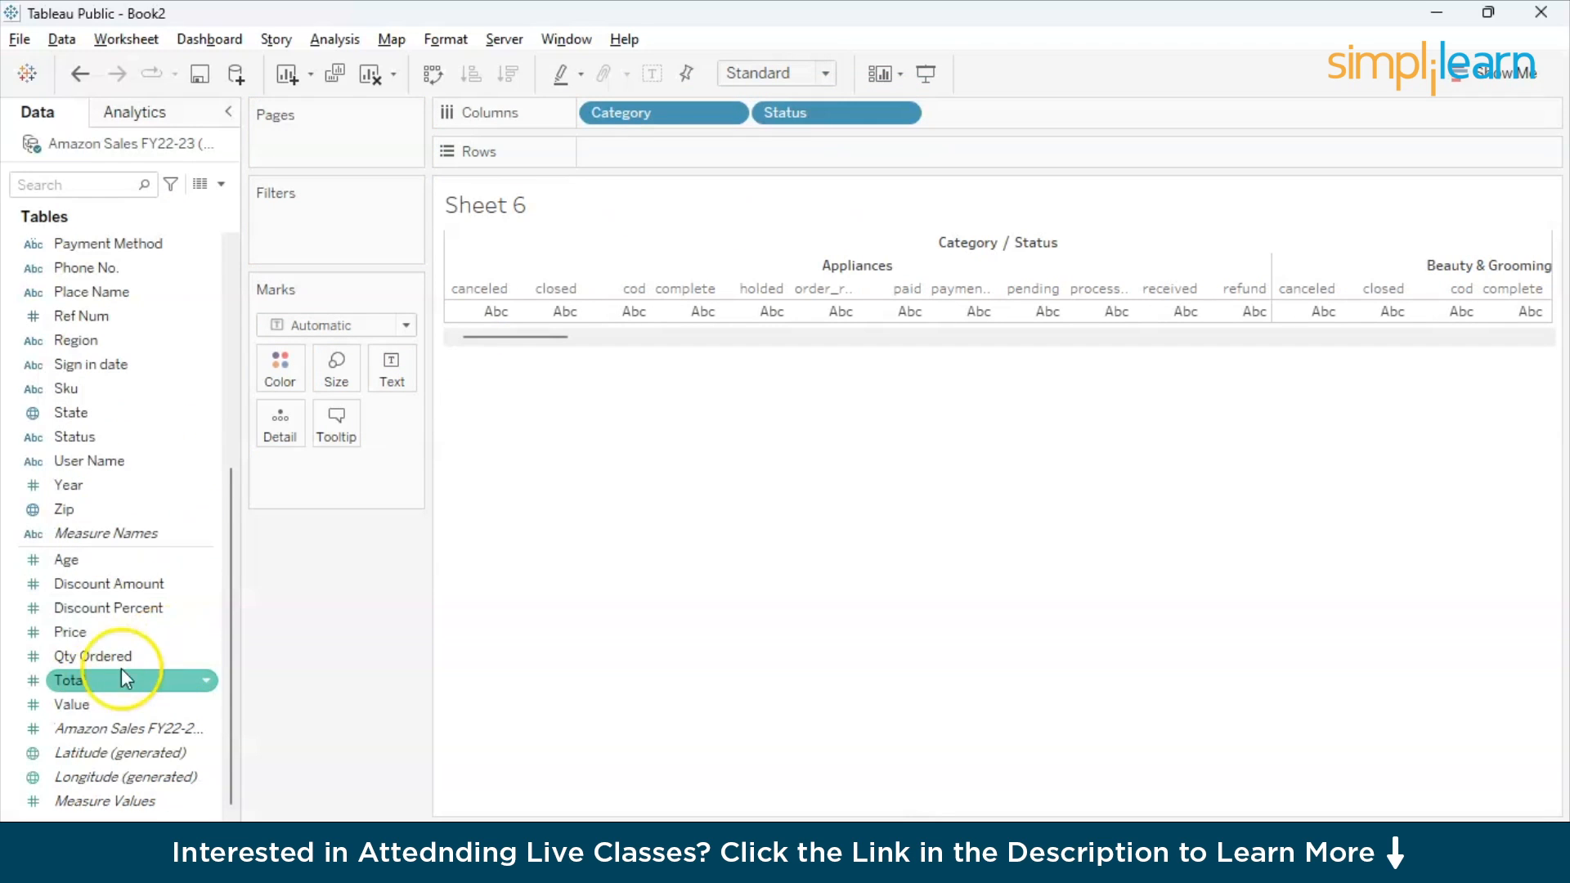
left_click_drag(93, 706, 651, 147)
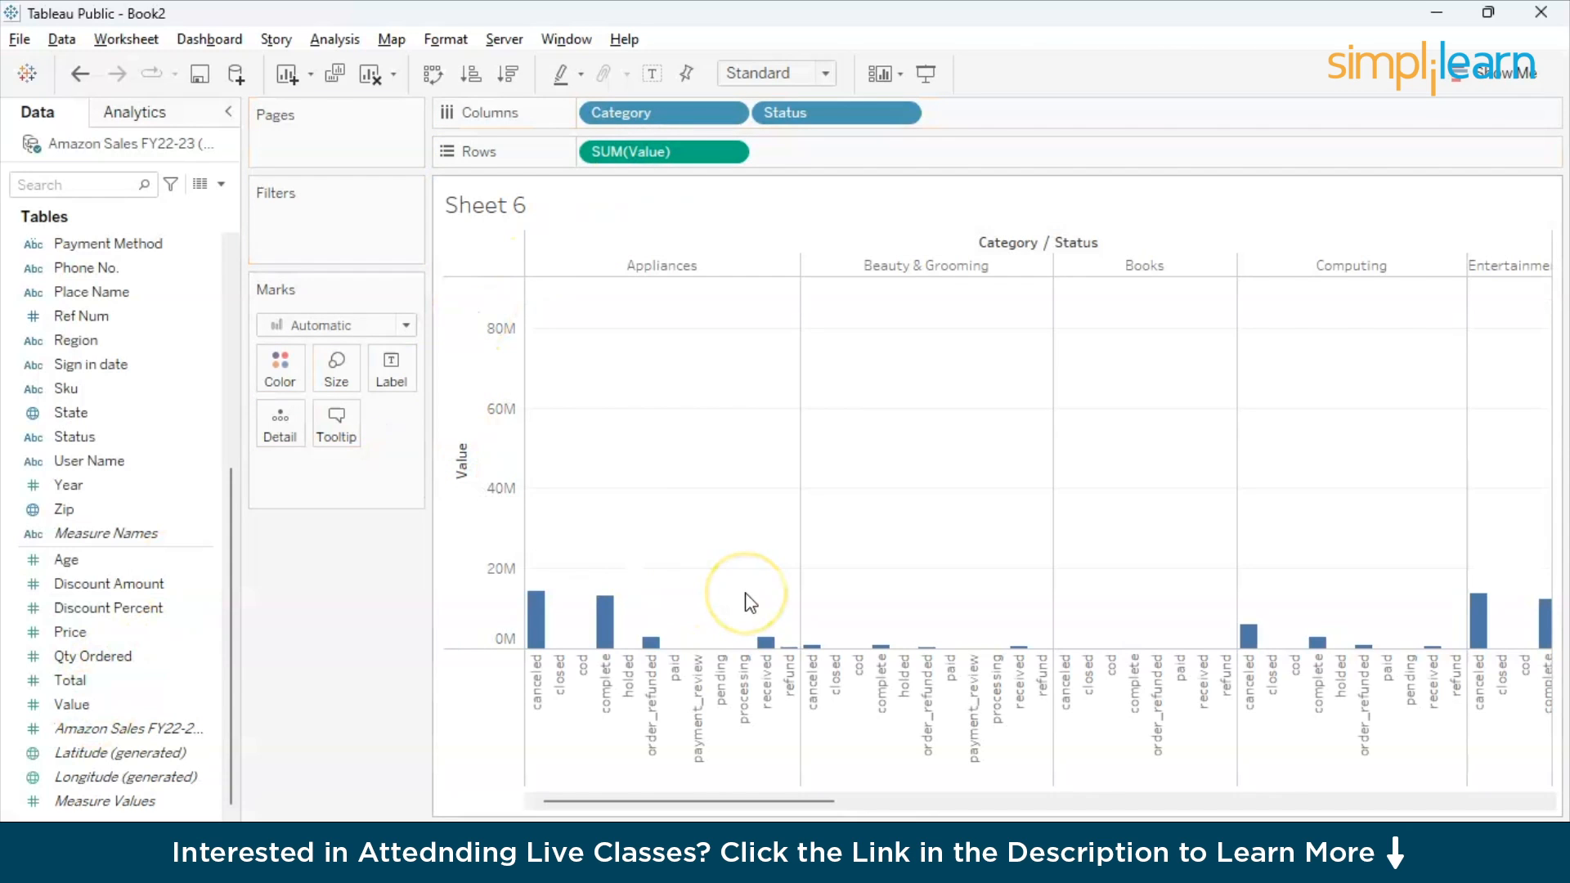
- Sort Status in descending order of Value and place Status before Category on Columns
left_click(464, 77)
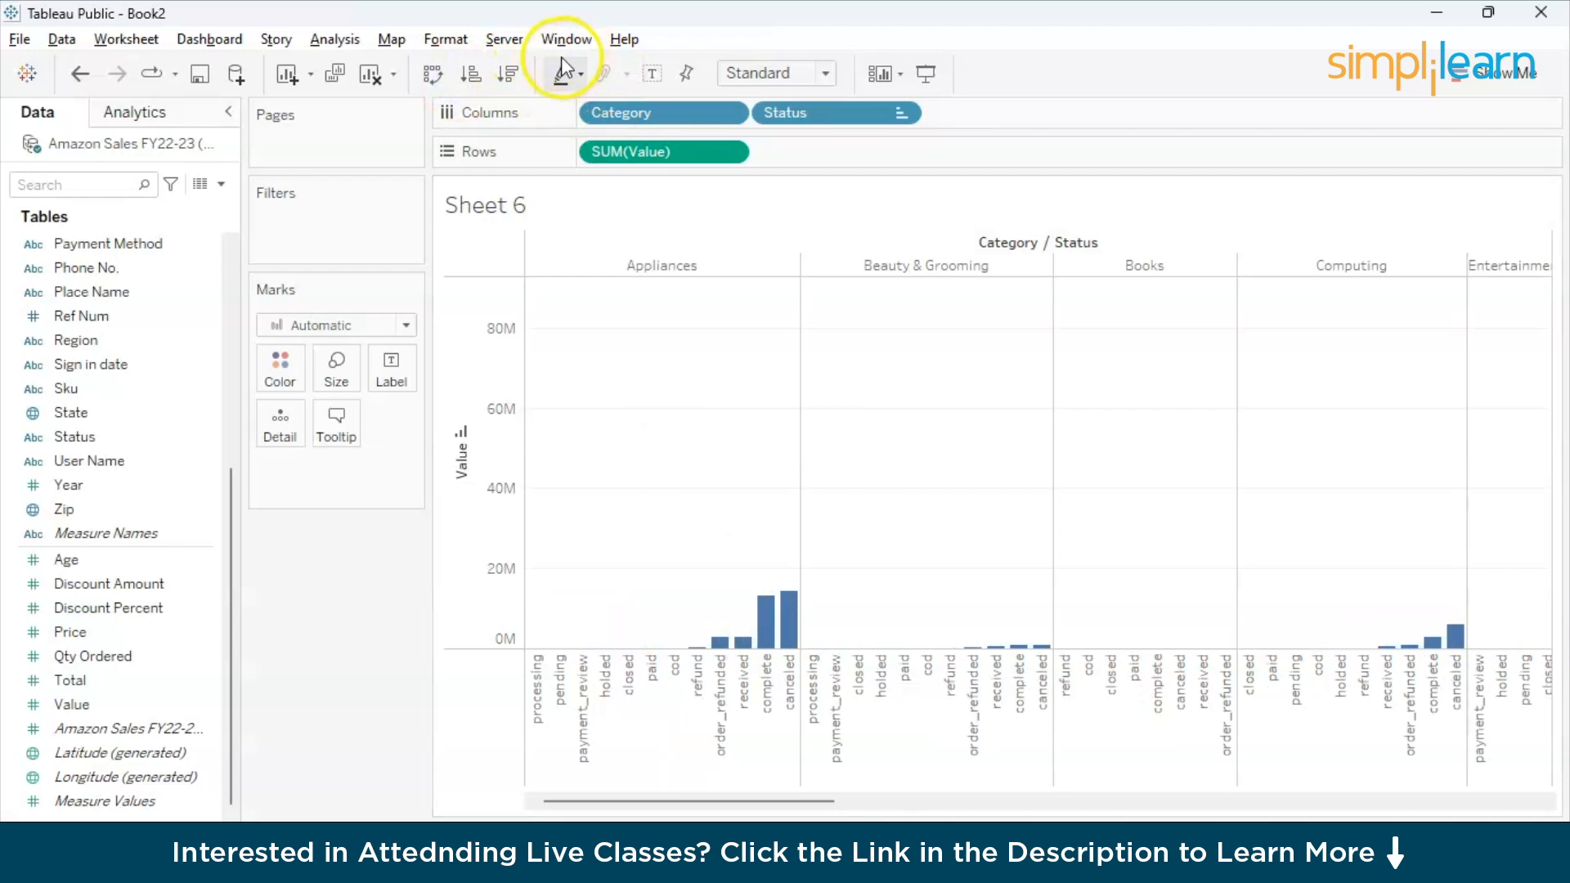
left_click(508, 73)
left_click_drag(798, 107, 596, 114)
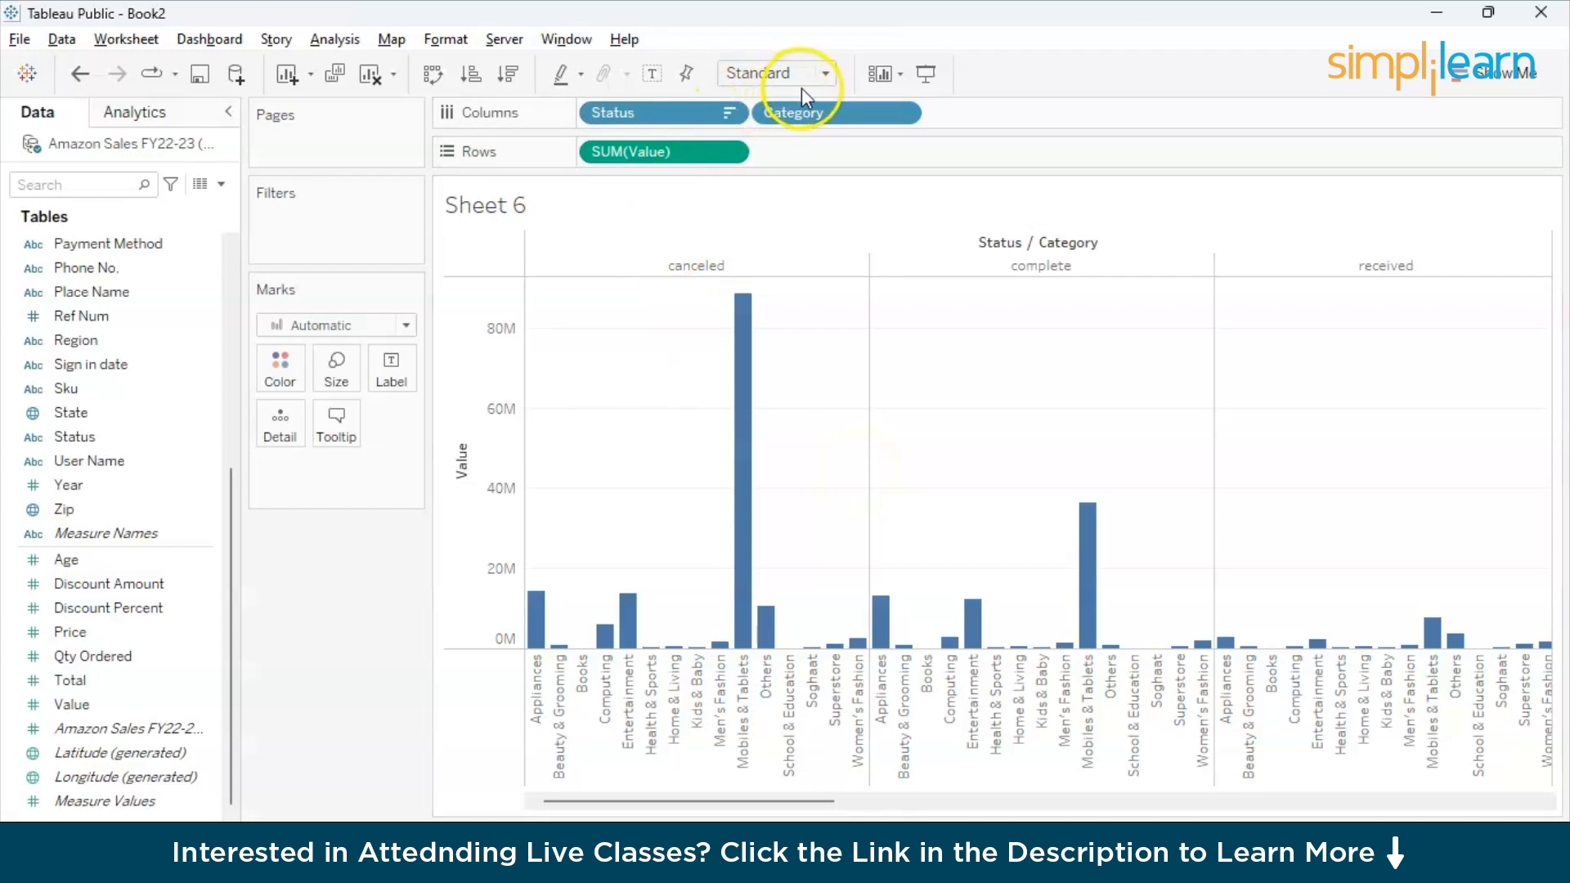
- Try sizing the bars by Status and undo it
left_click_drag(678, 127, 346, 374)
left_click(388, 359)
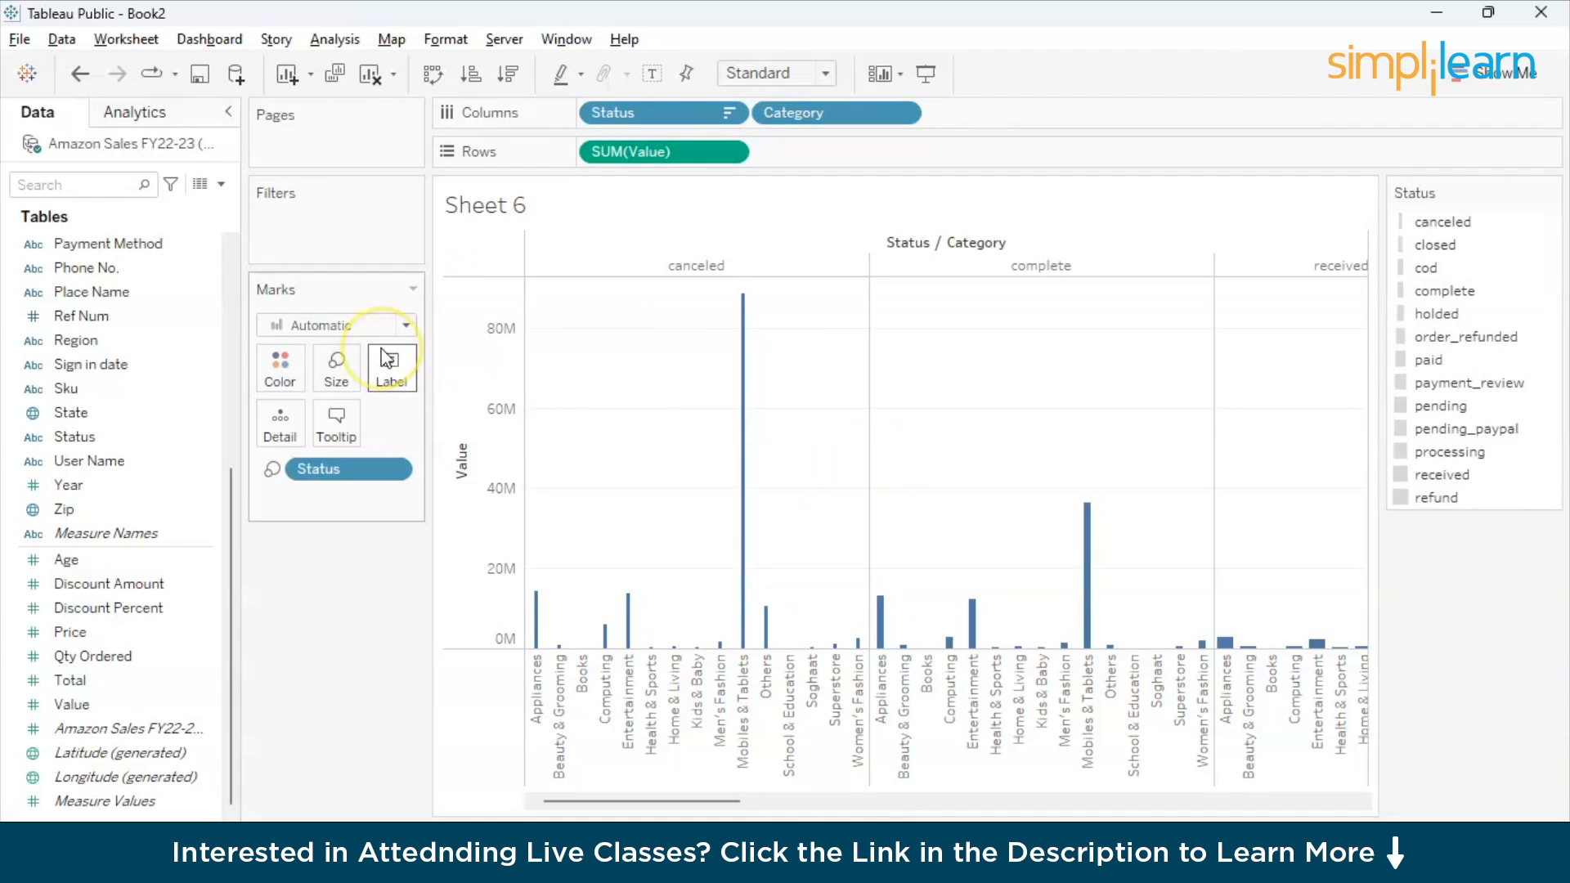
key("ctrl+z")
- Colour the bars by Status and sort the categories in descending order of Value
left_click_drag(660, 112, 282, 364)
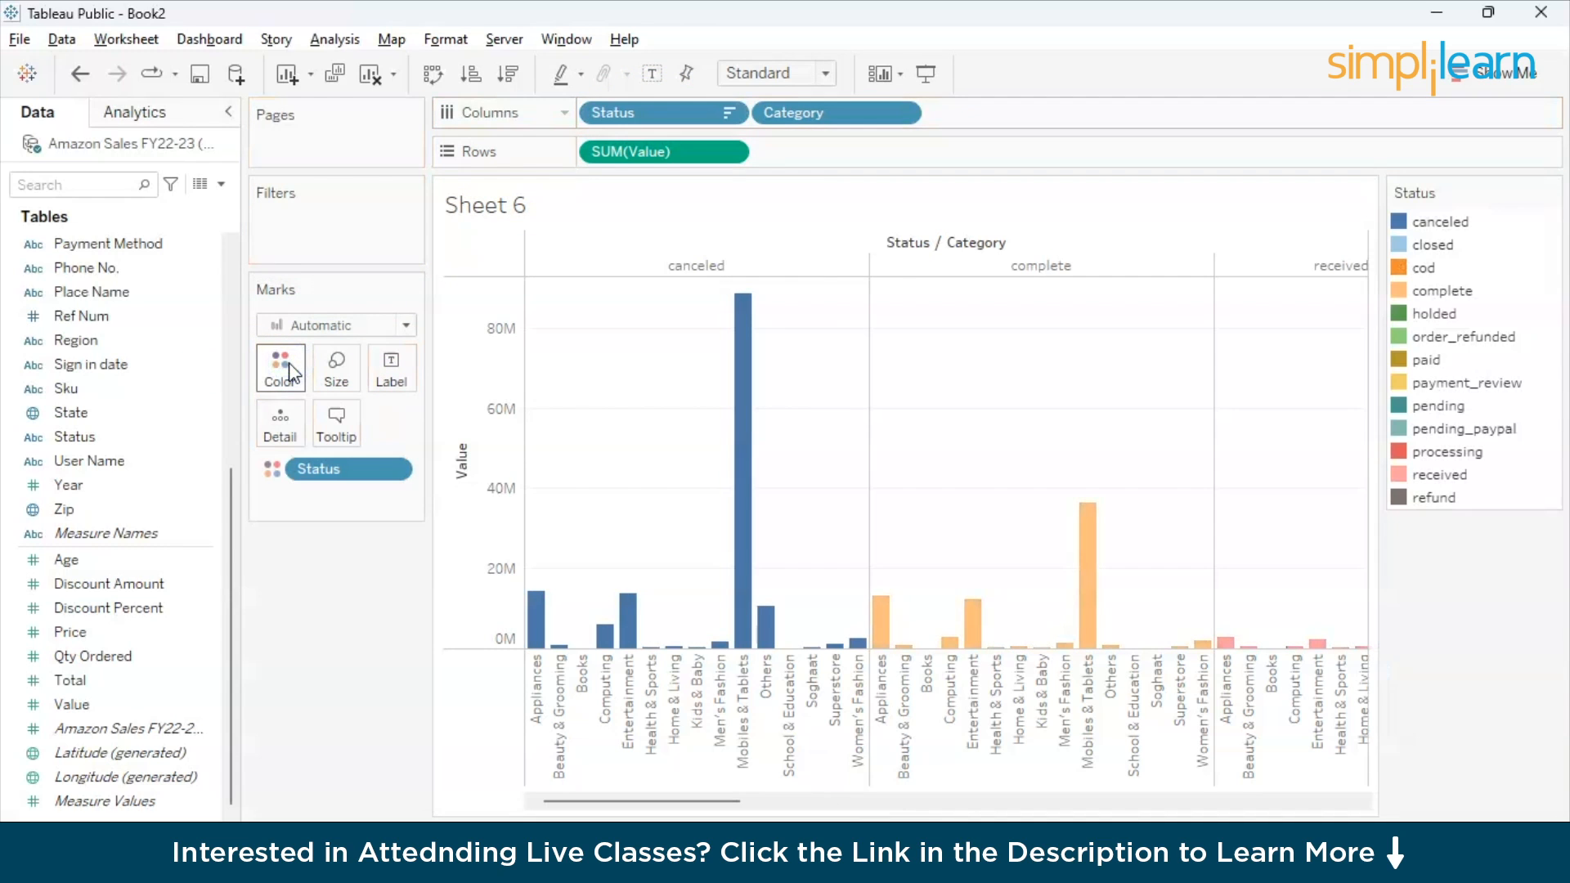
left_click(508, 85)
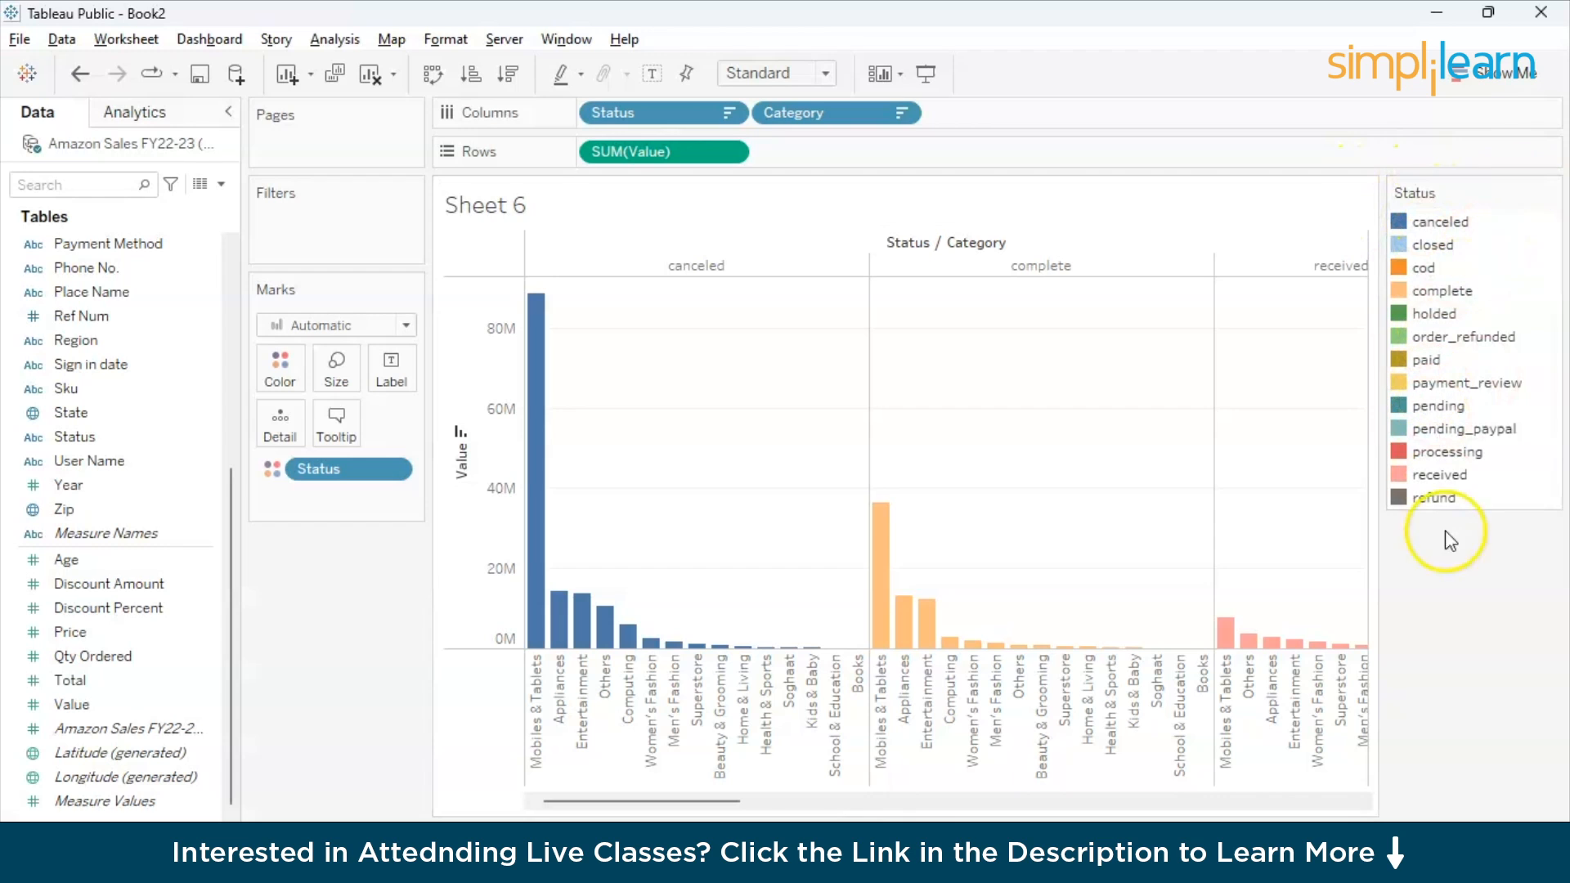
scroll(1202, 629, "right", 3)
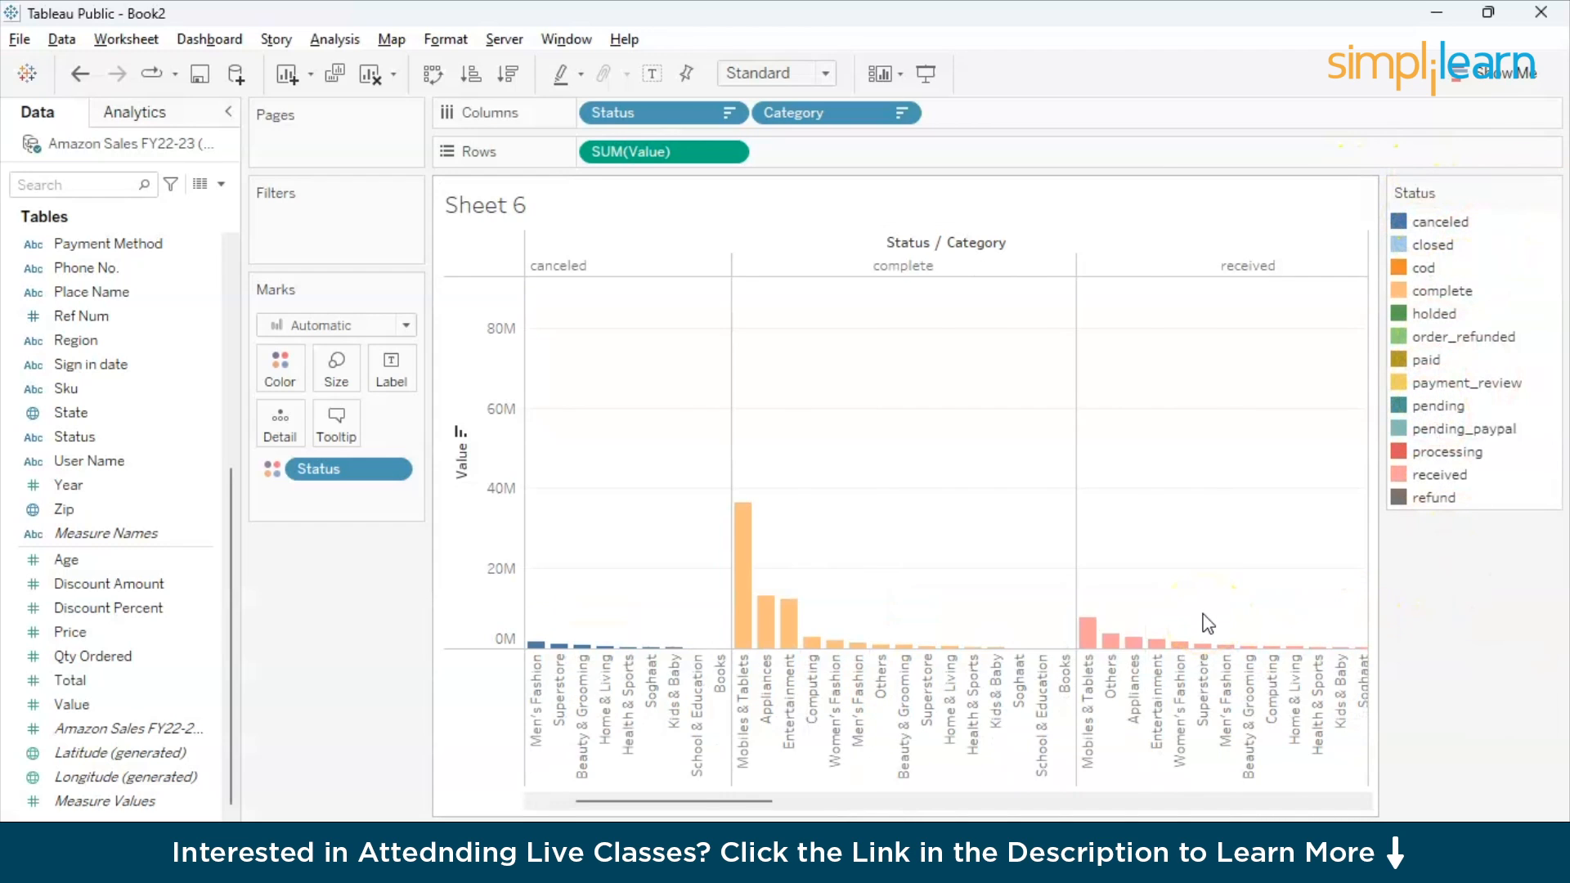
scroll(1208, 624, "left", 2)
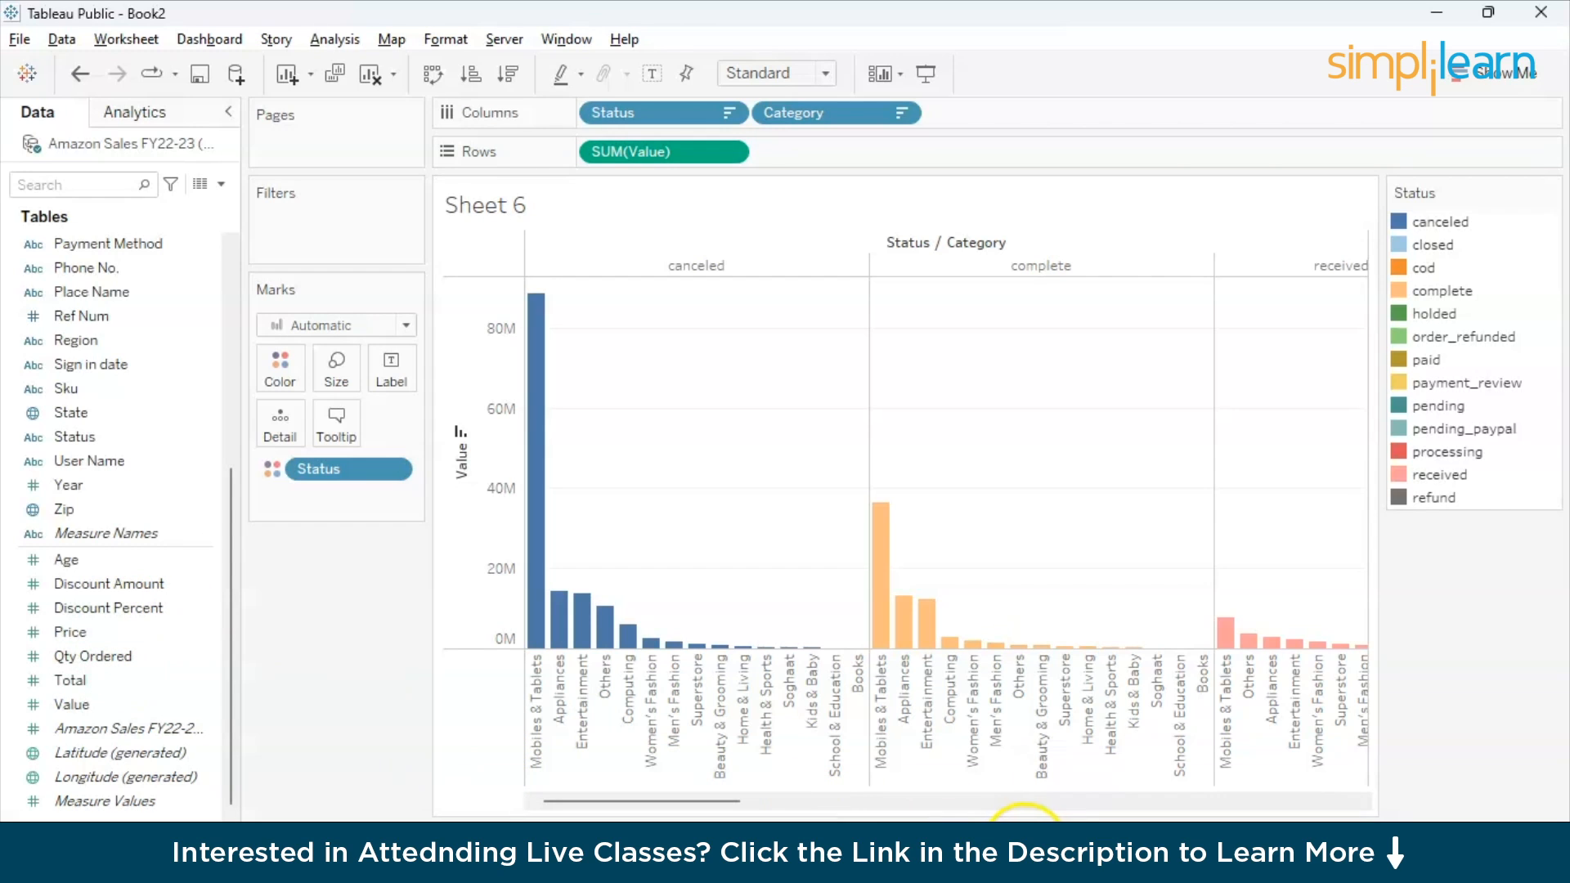
- Add a new worksheet after Sheet 6
left_click(1024, 842)
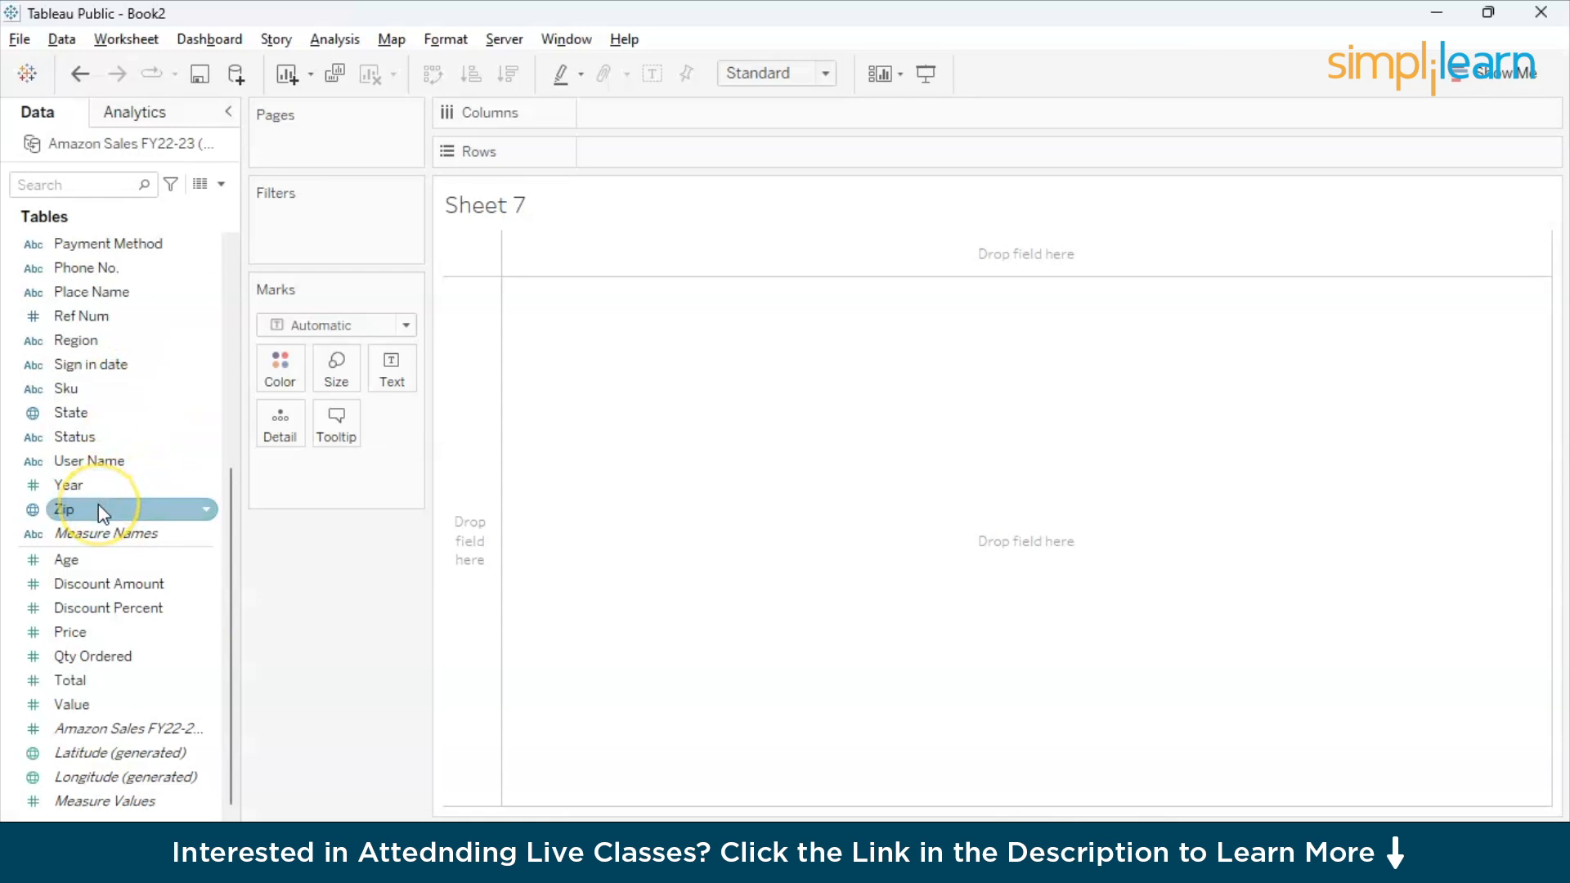
- Try placing Zip on Columns with all members added, and remove it again
left_click_drag(98, 503, 623, 117)
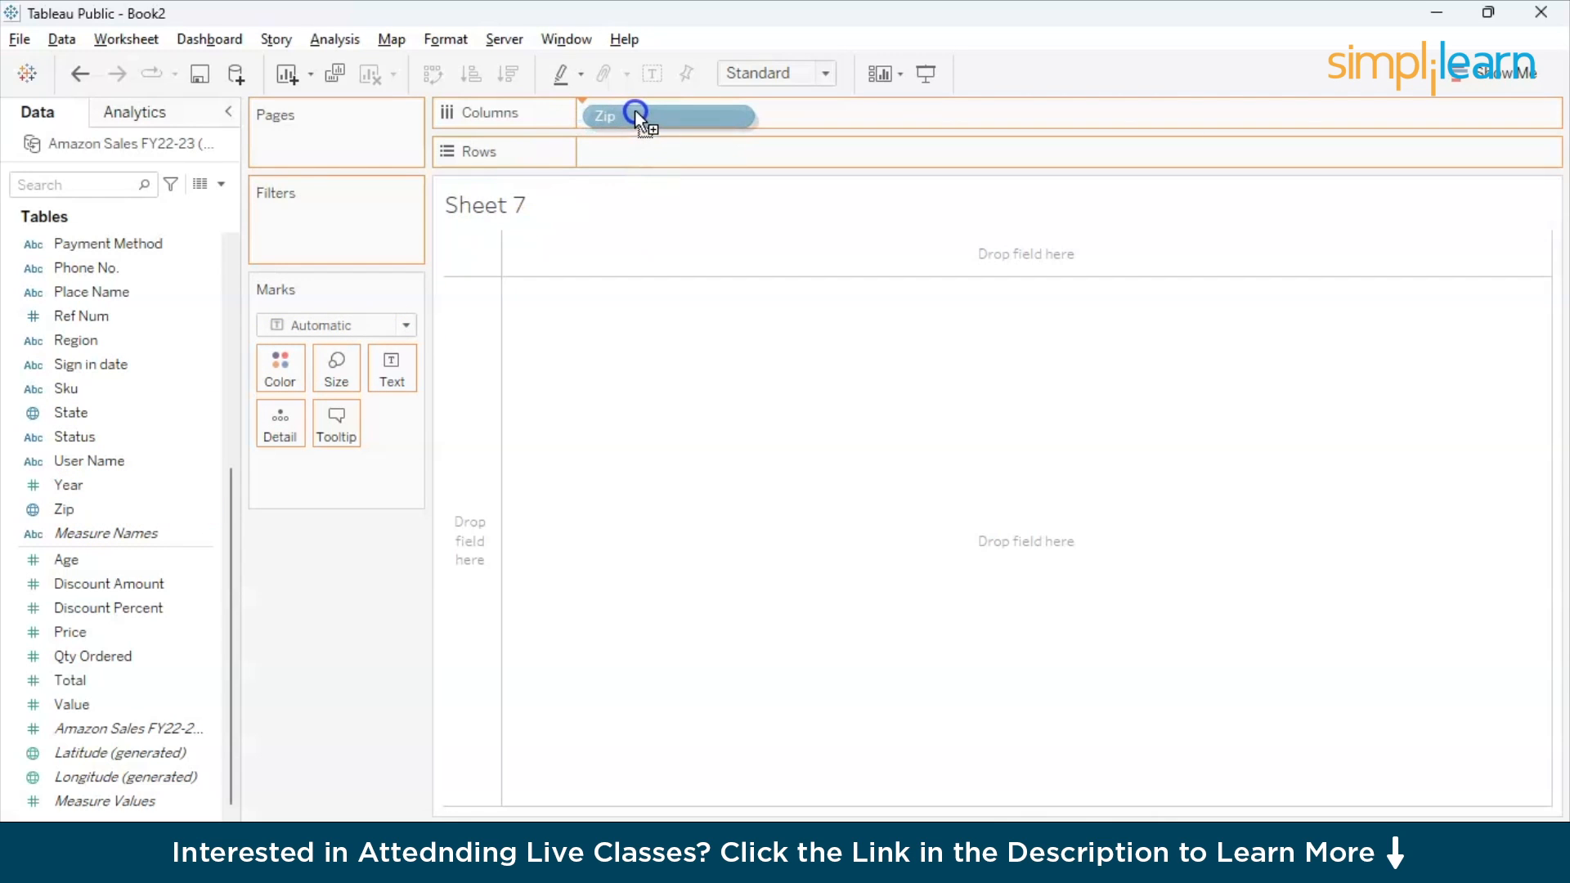
left_click_drag(637, 116, 636, 112)
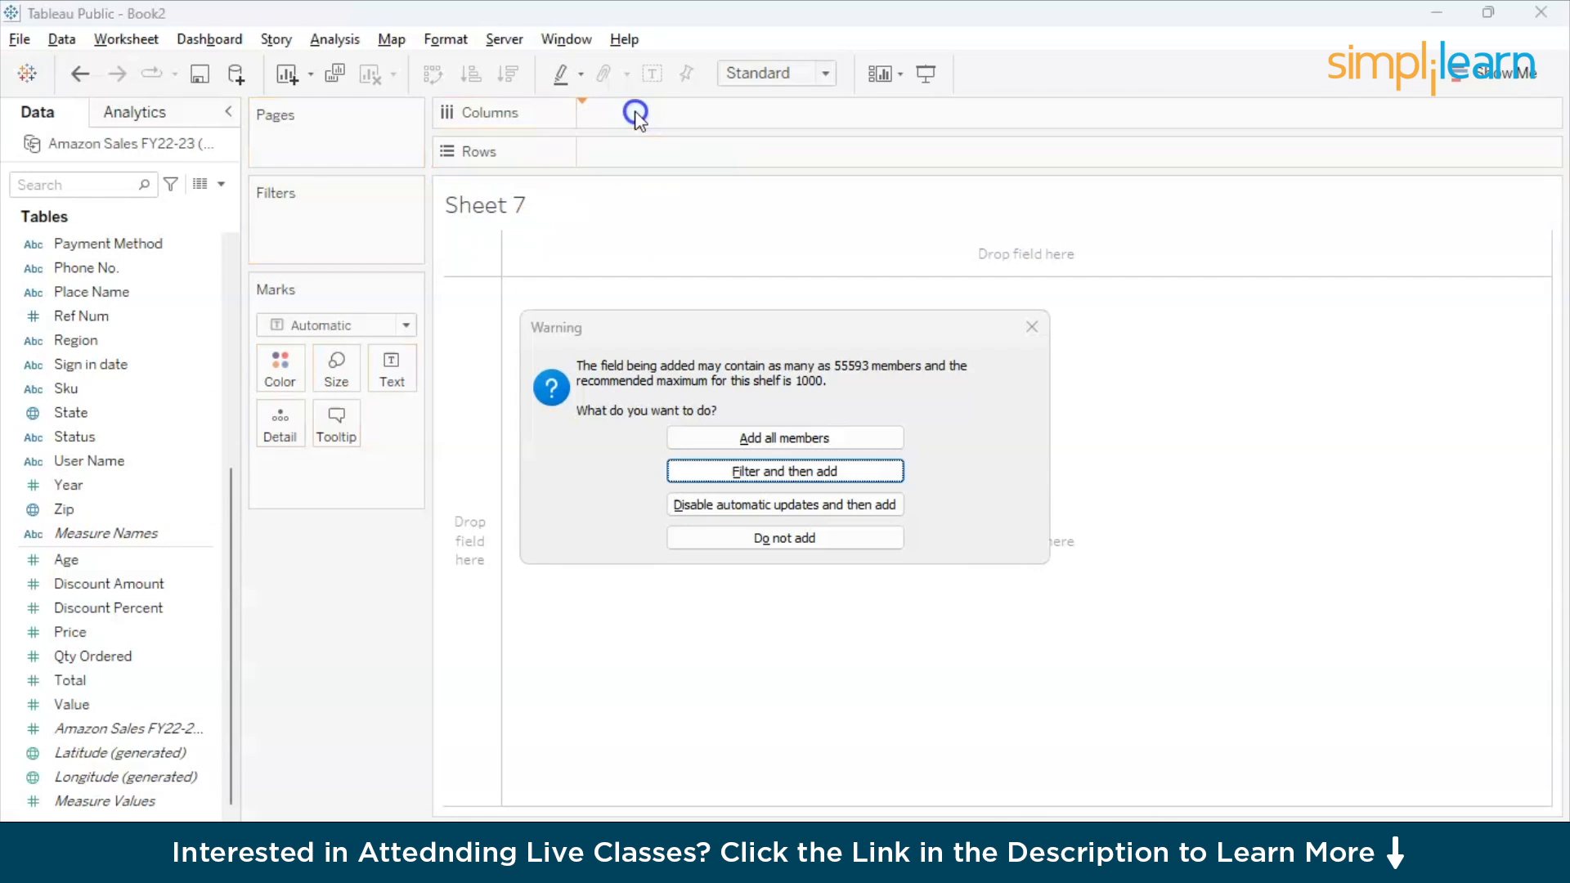
left_click(744, 441)
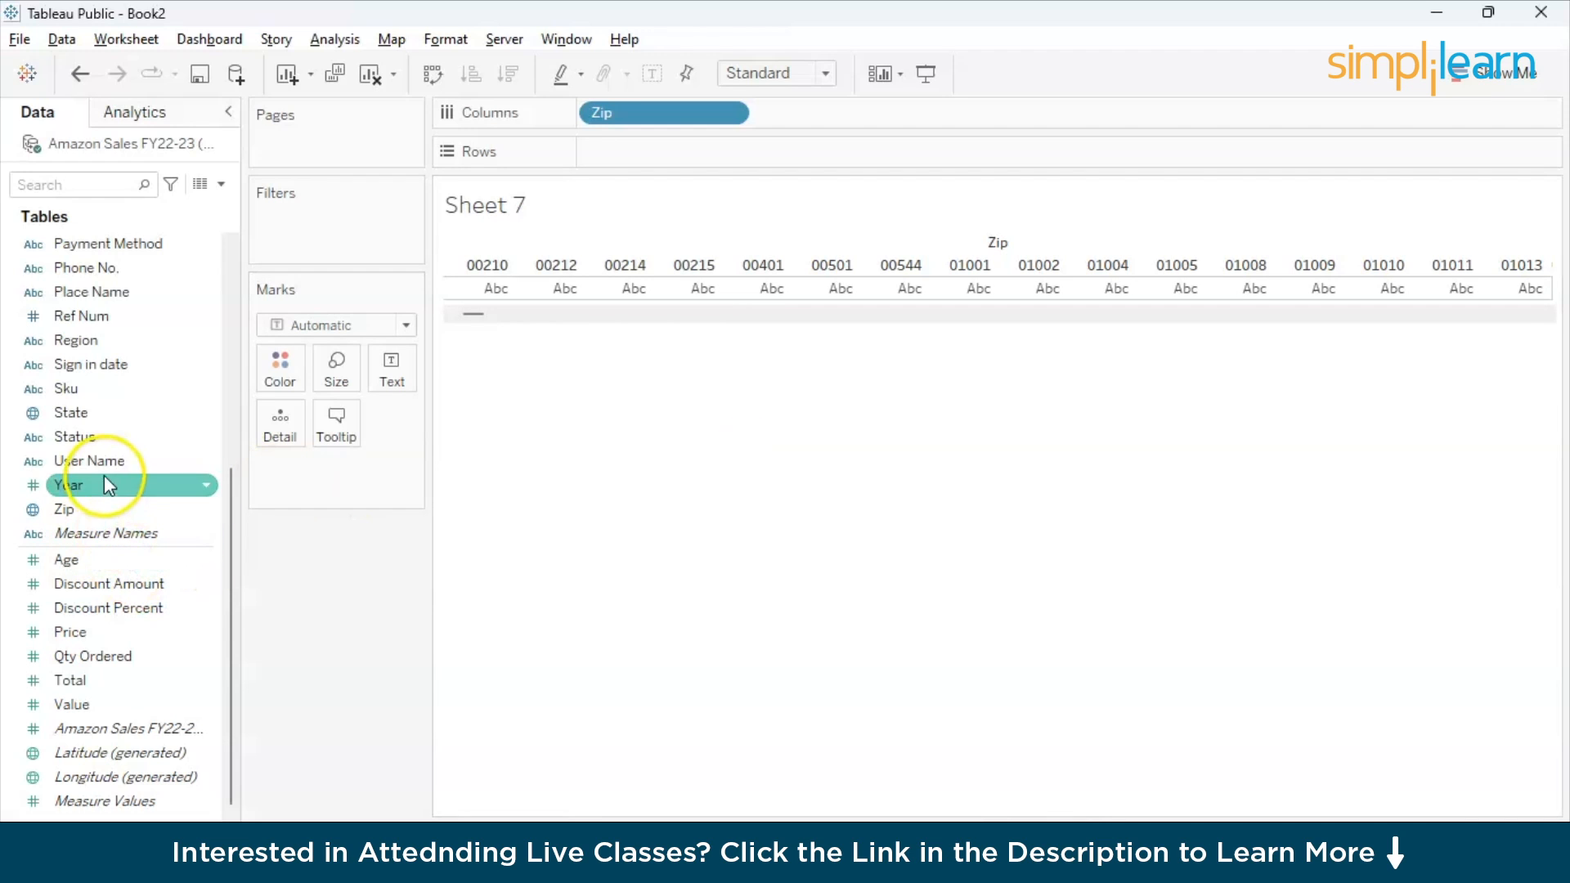
left_click_drag(670, 127, 76, 522)
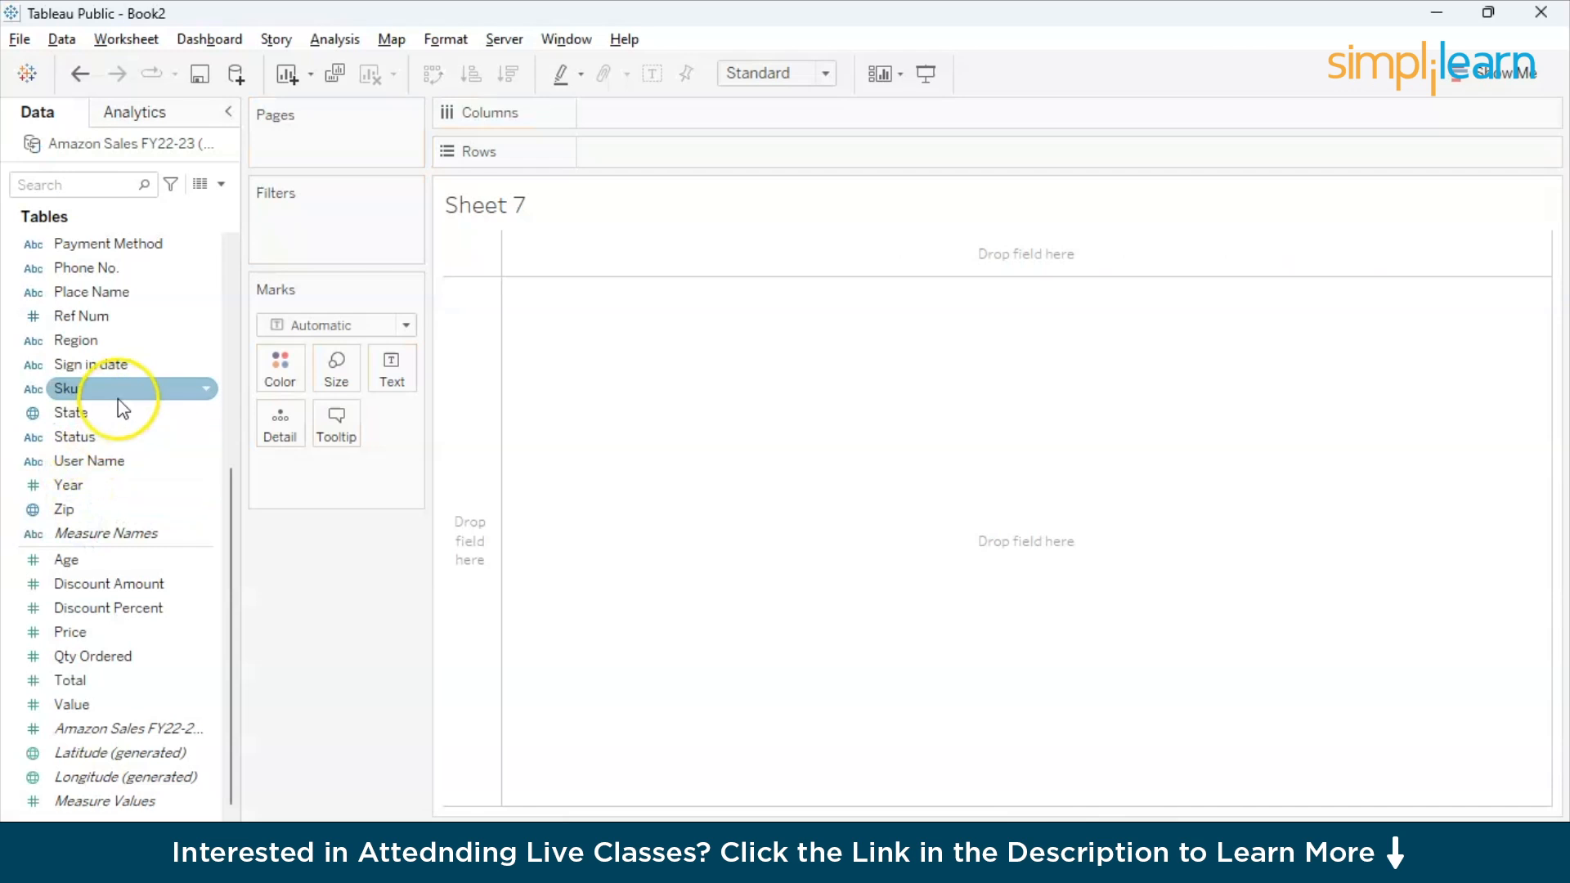
- Build a bar chart with State on Columns and the sum of Discount Amount on Rows, sorted in descending order
scroll(121, 409, "up", 2)
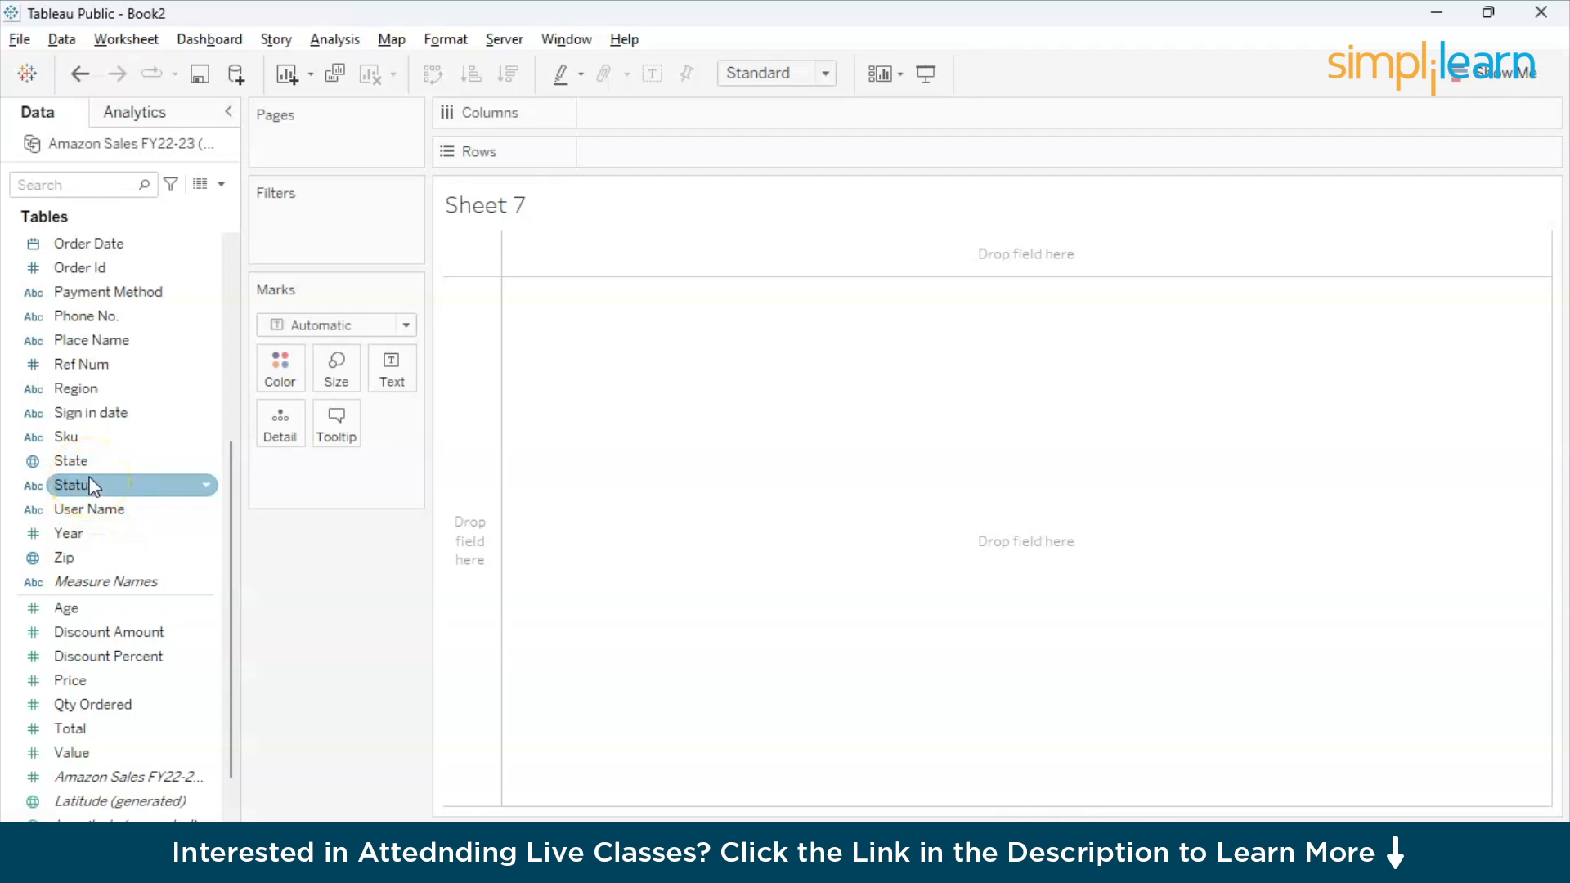
left_click_drag(90, 461, 631, 115)
left_click_drag(128, 630, 651, 170)
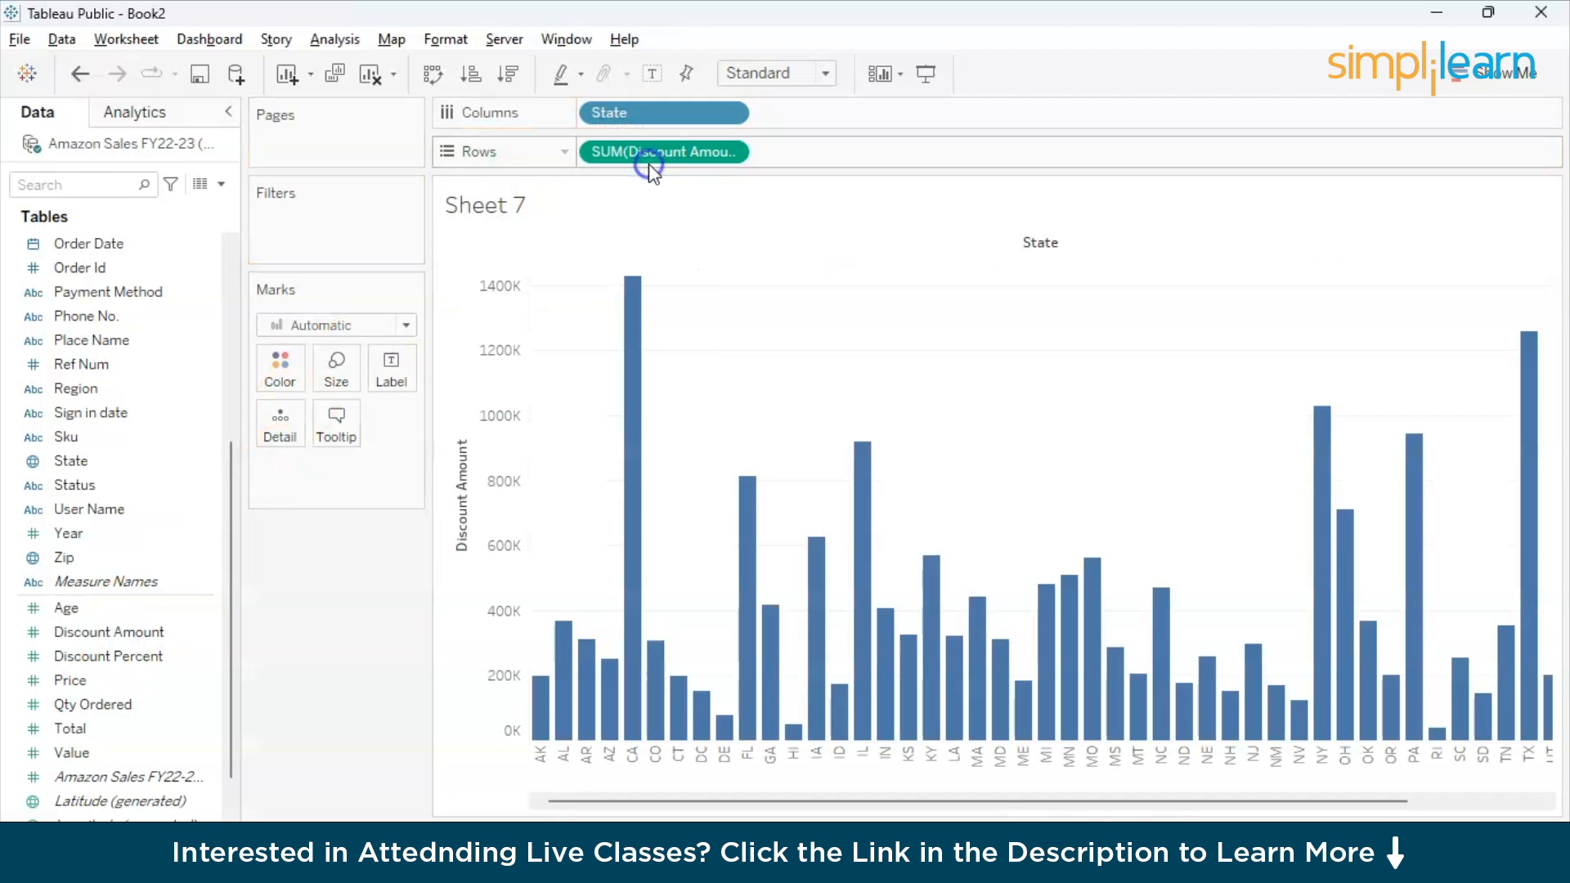
scroll(846, 496, "right", 1)
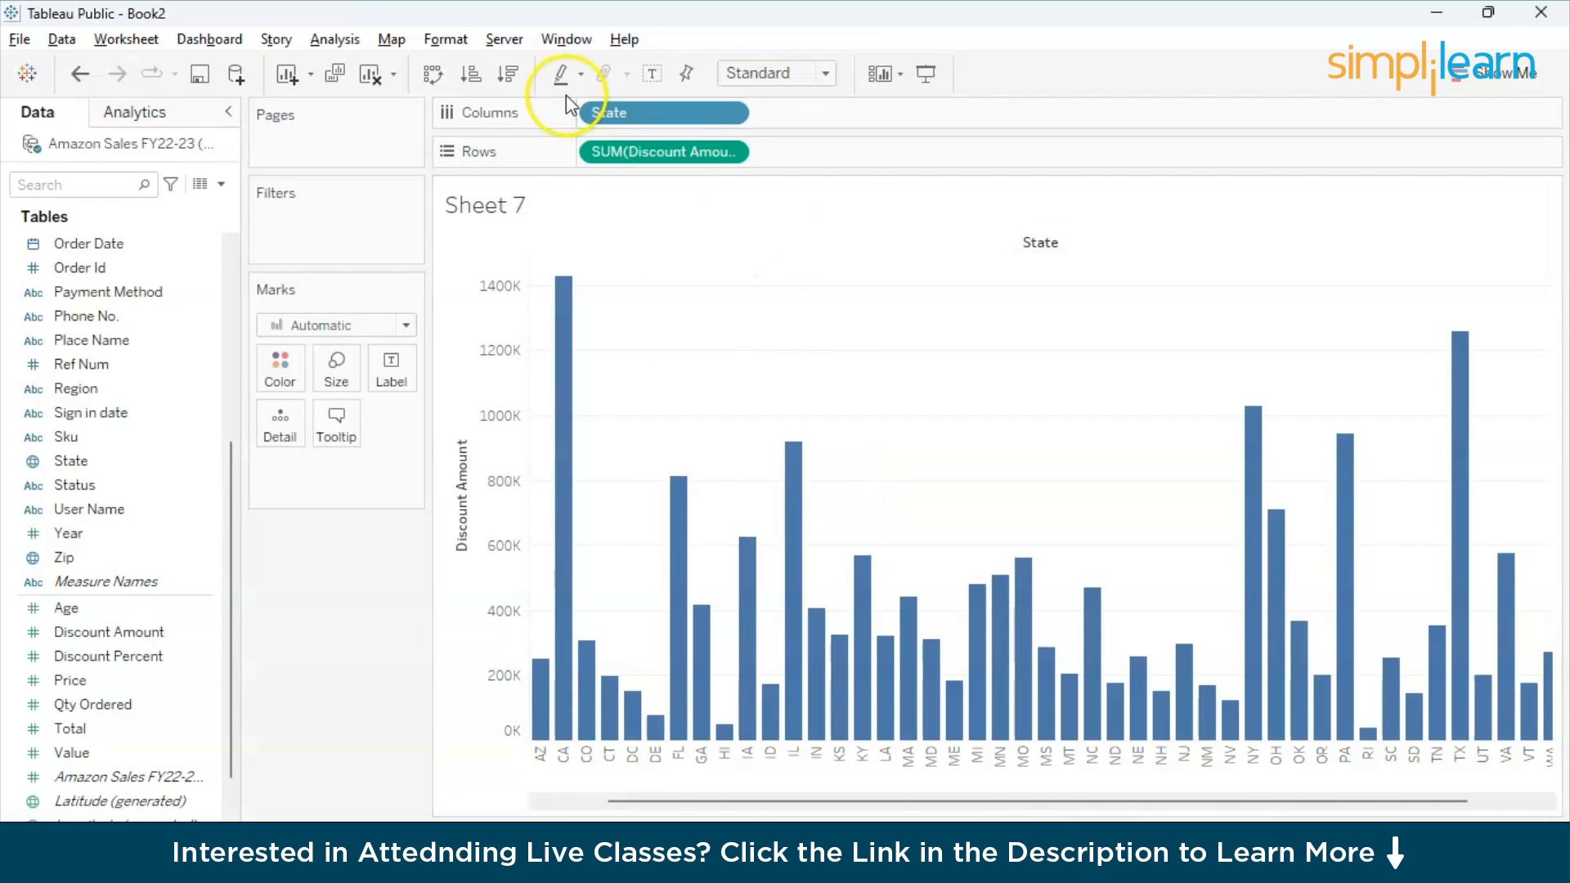
left_click(473, 75)
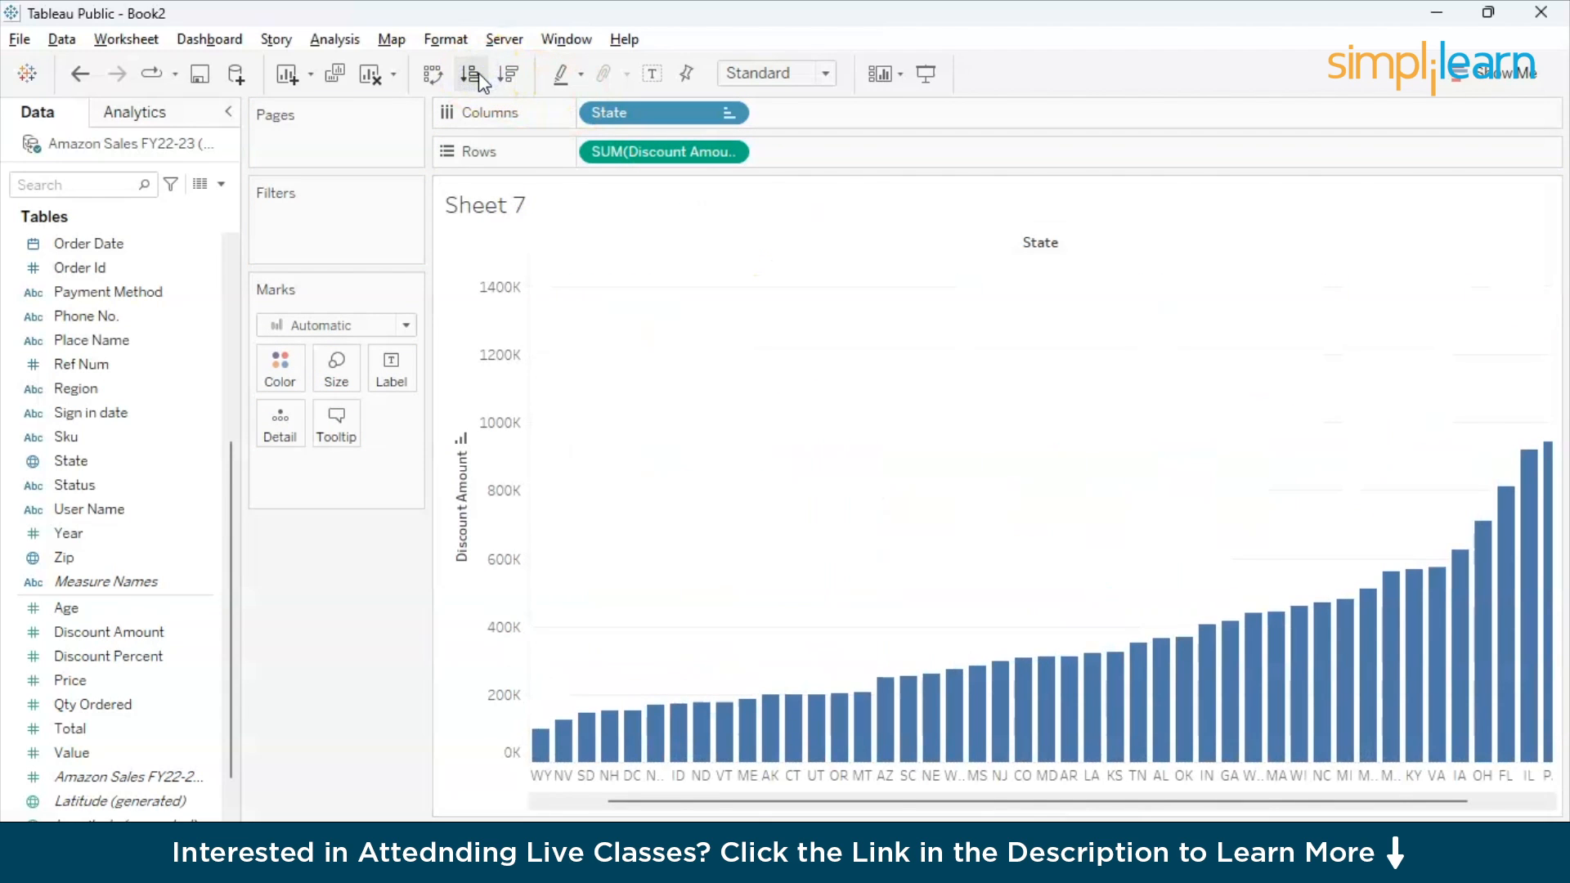
left_click(509, 75)
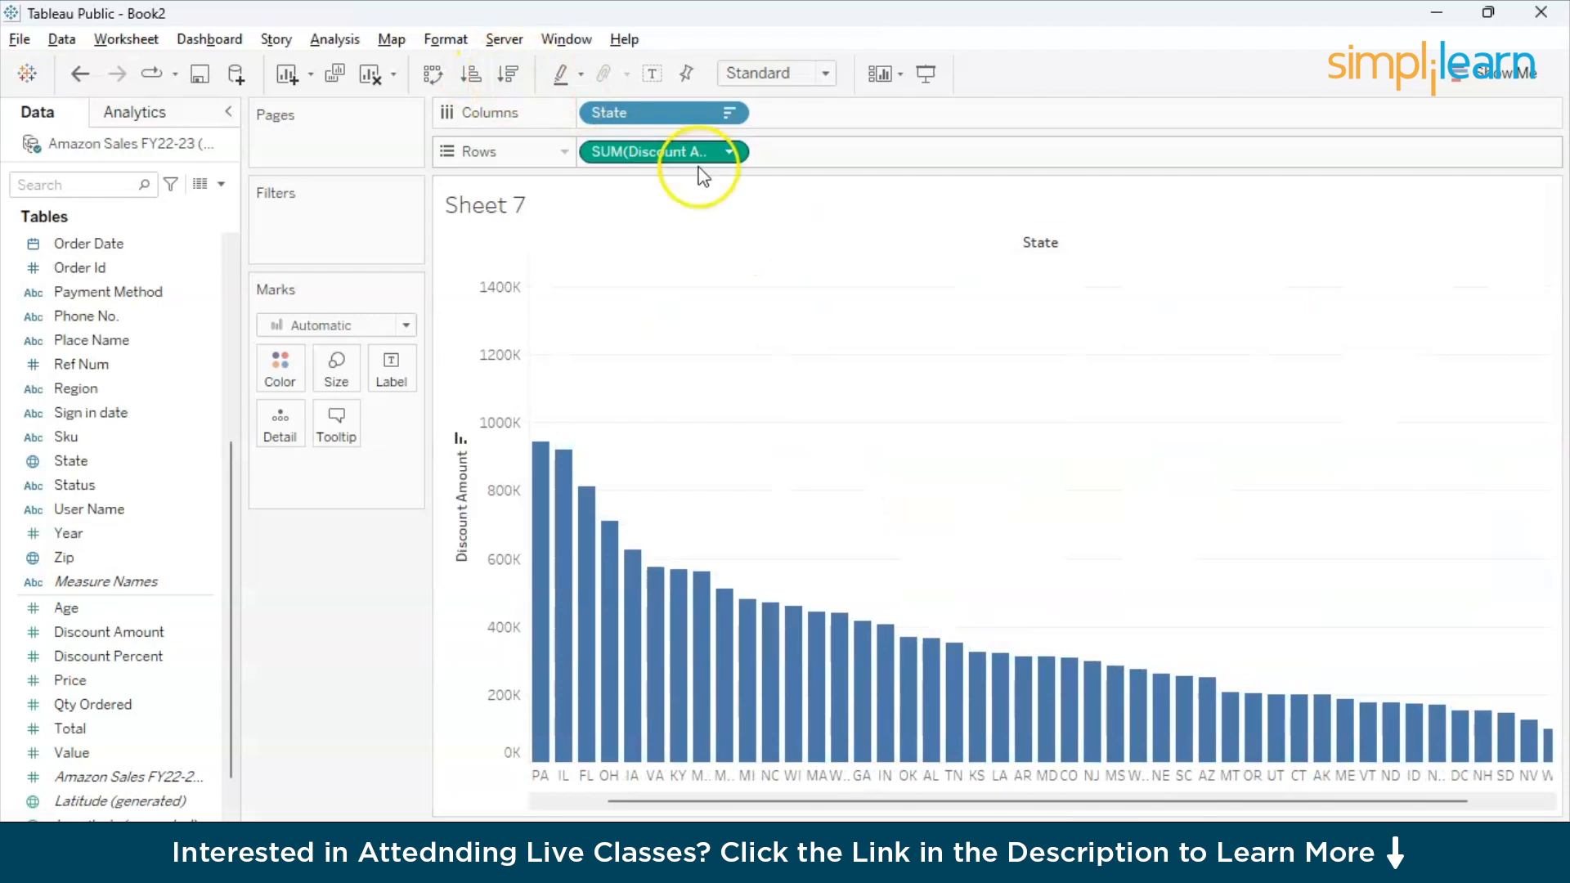
- Turn the state discount bar chart into packed bubbles and colour the bubbles by State
scroll(879, 429, "left", 1)
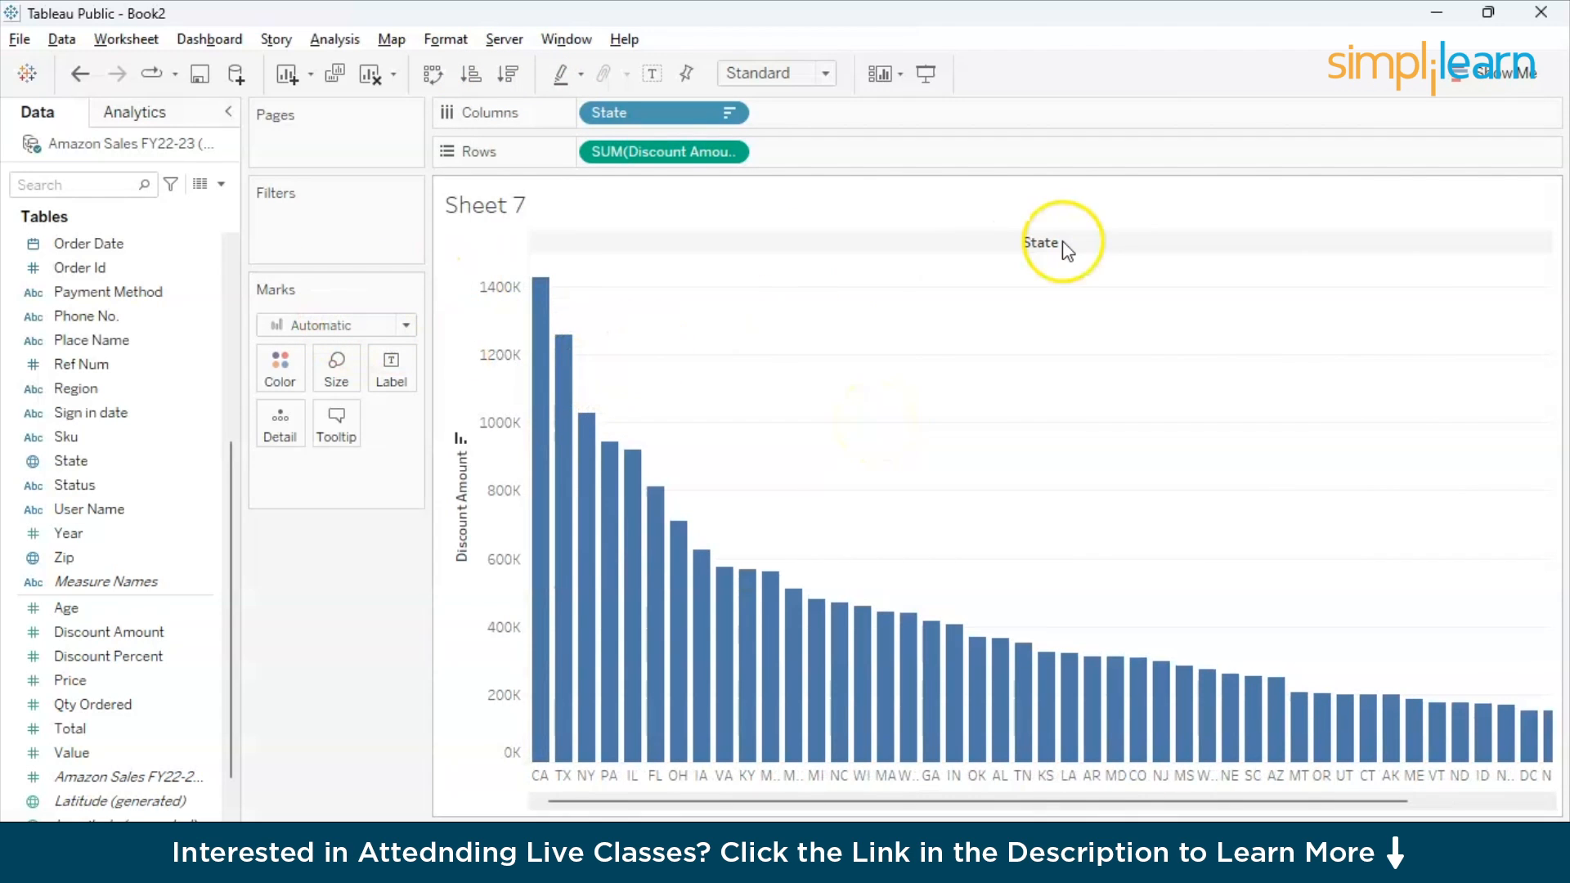
left_click(1481, 70)
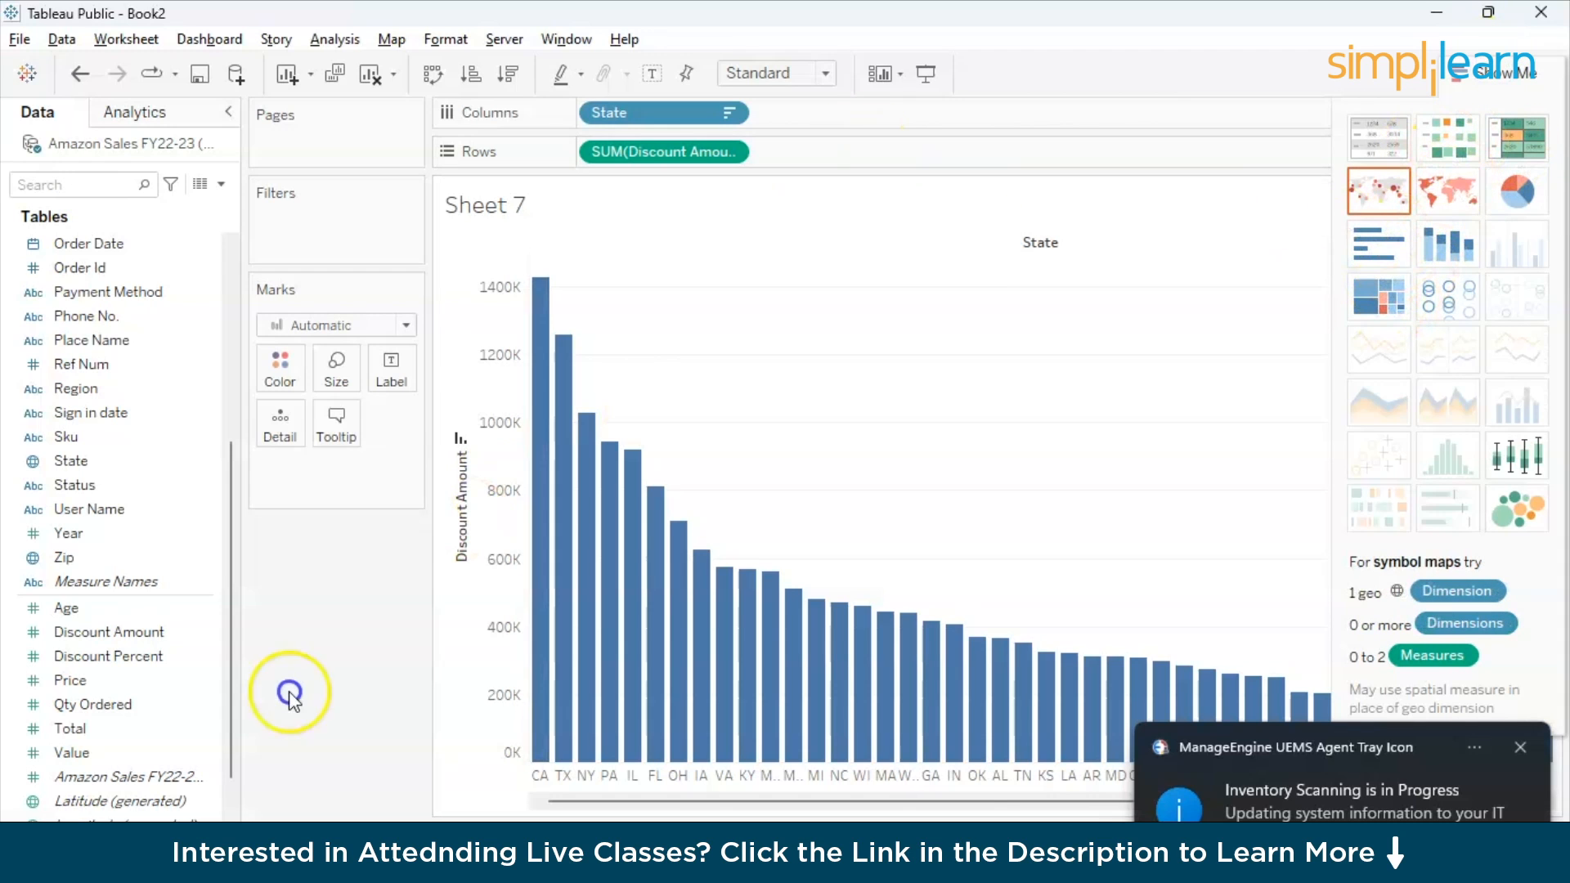
left_click_drag(663, 112, 273, 381)
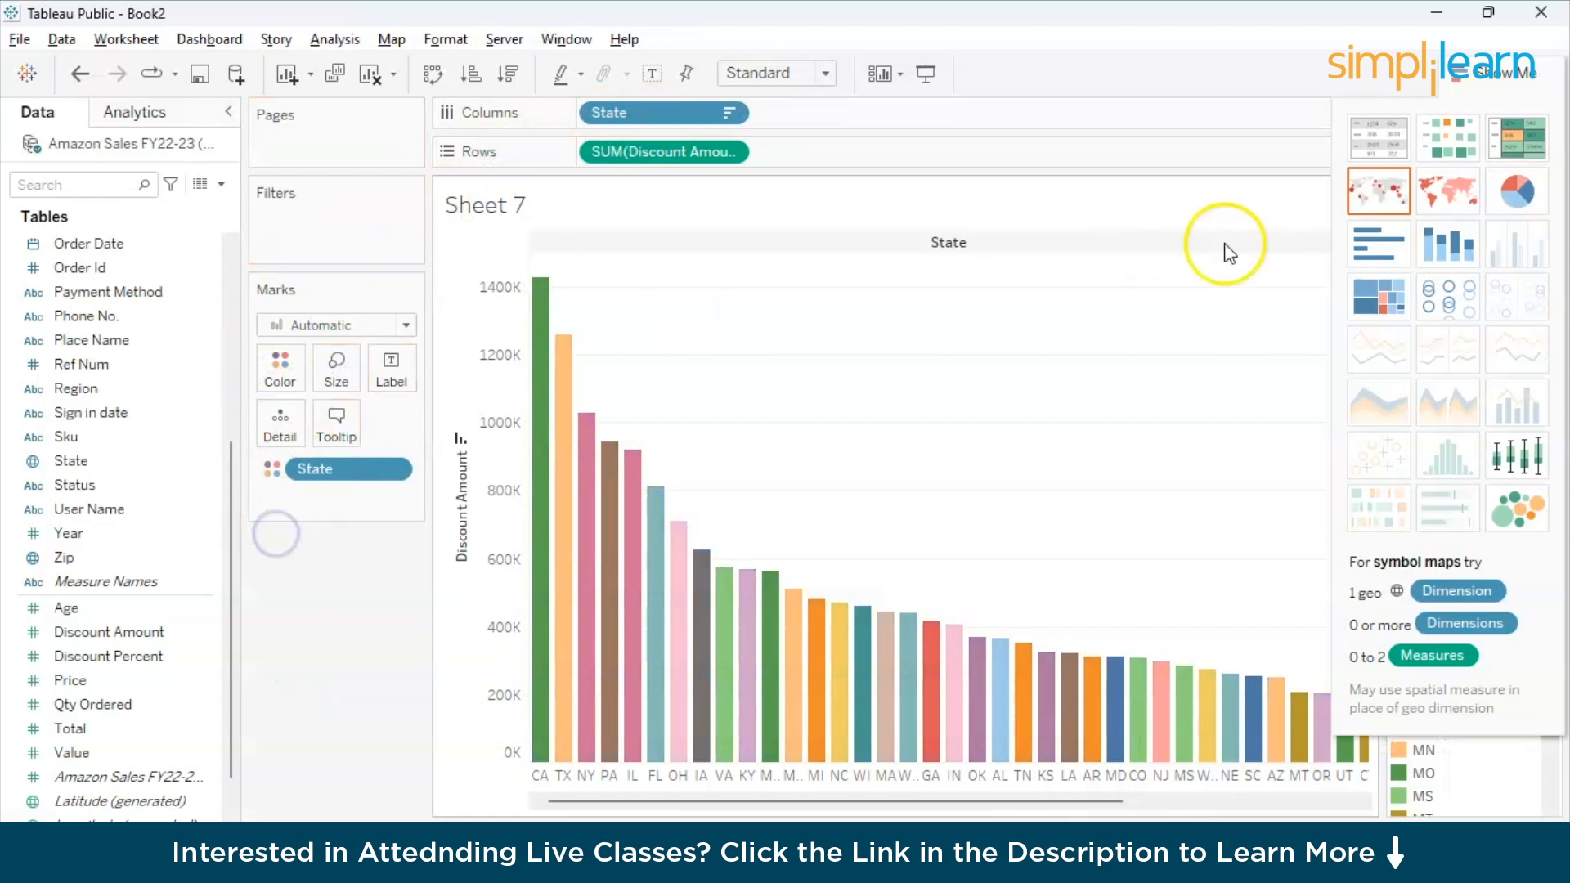
left_click(1531, 535)
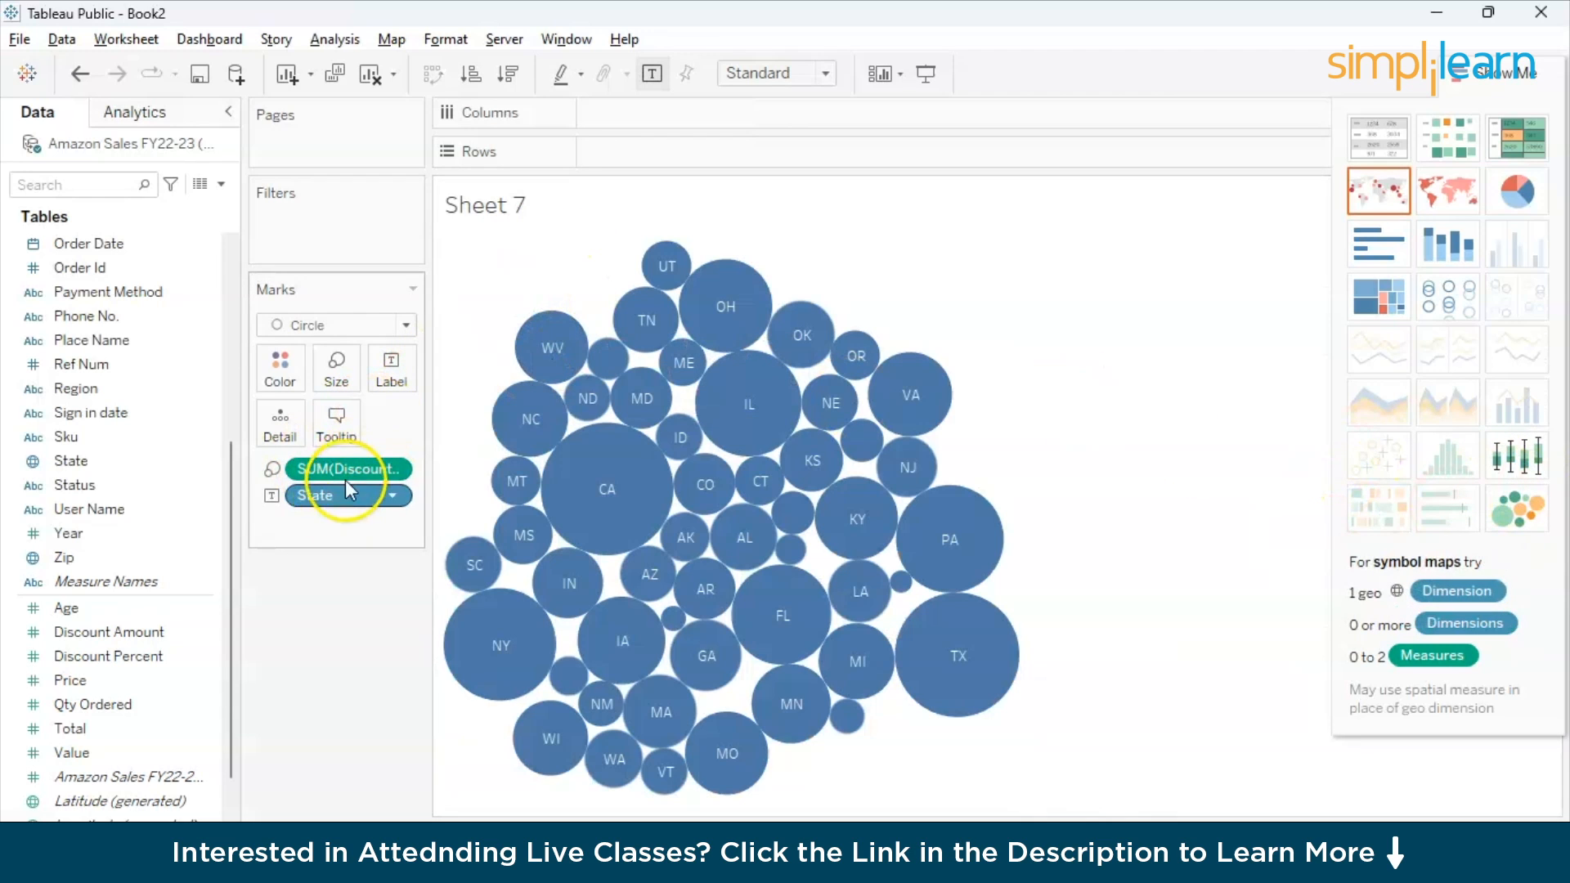
left_click_drag(347, 489, 278, 378)
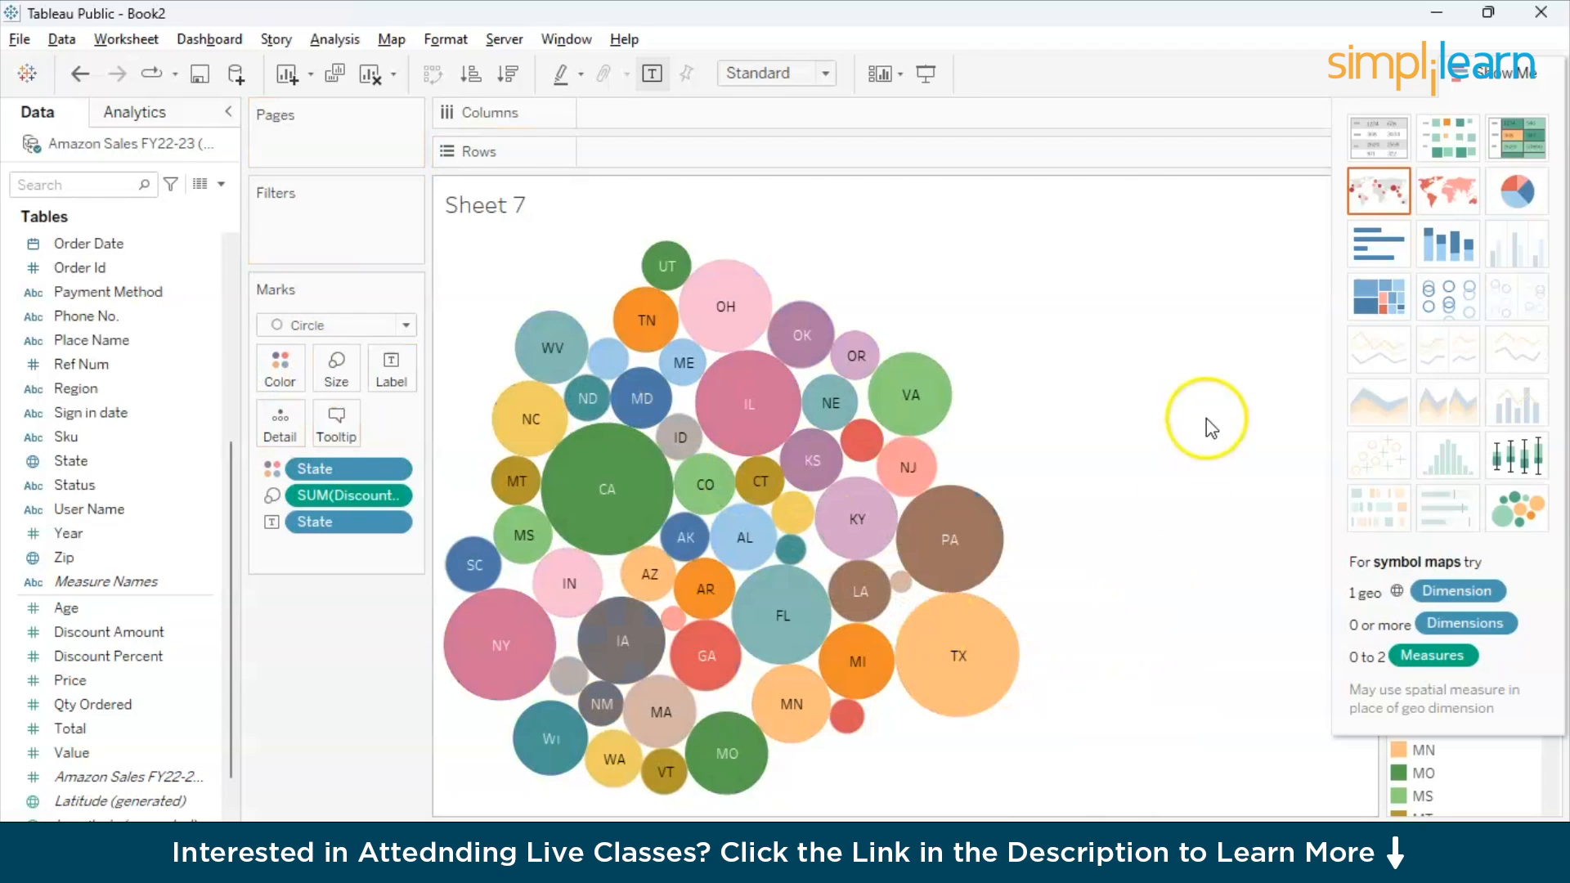
left_click(1512, 72)
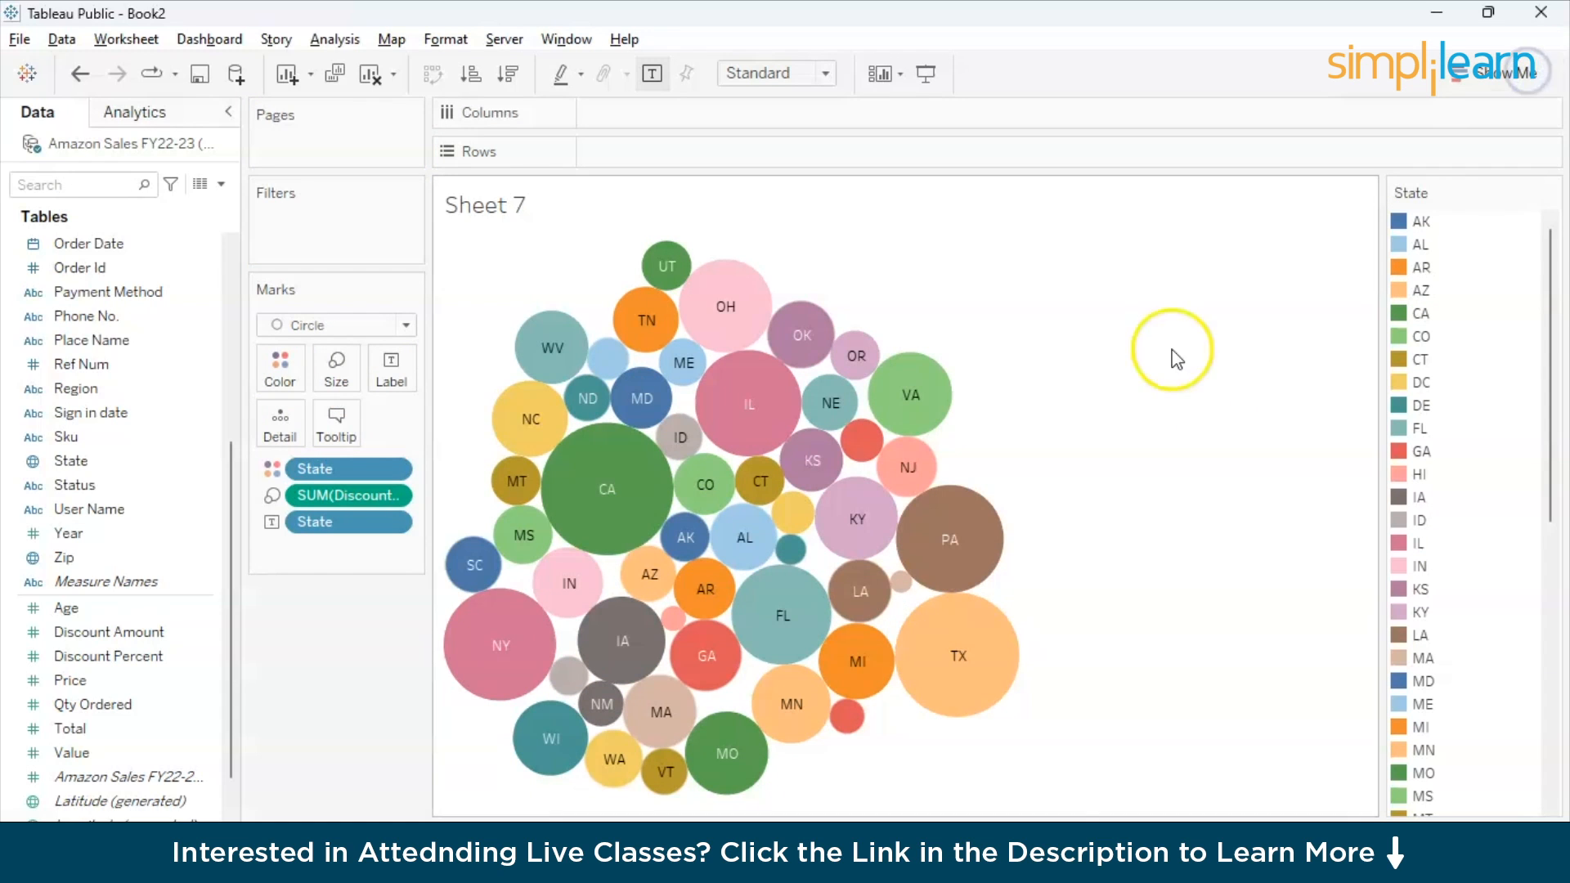
- Try limiting the bubble chart to the state AK, undo the filter and clear the selection
scroll(1437, 626, "down", 1)
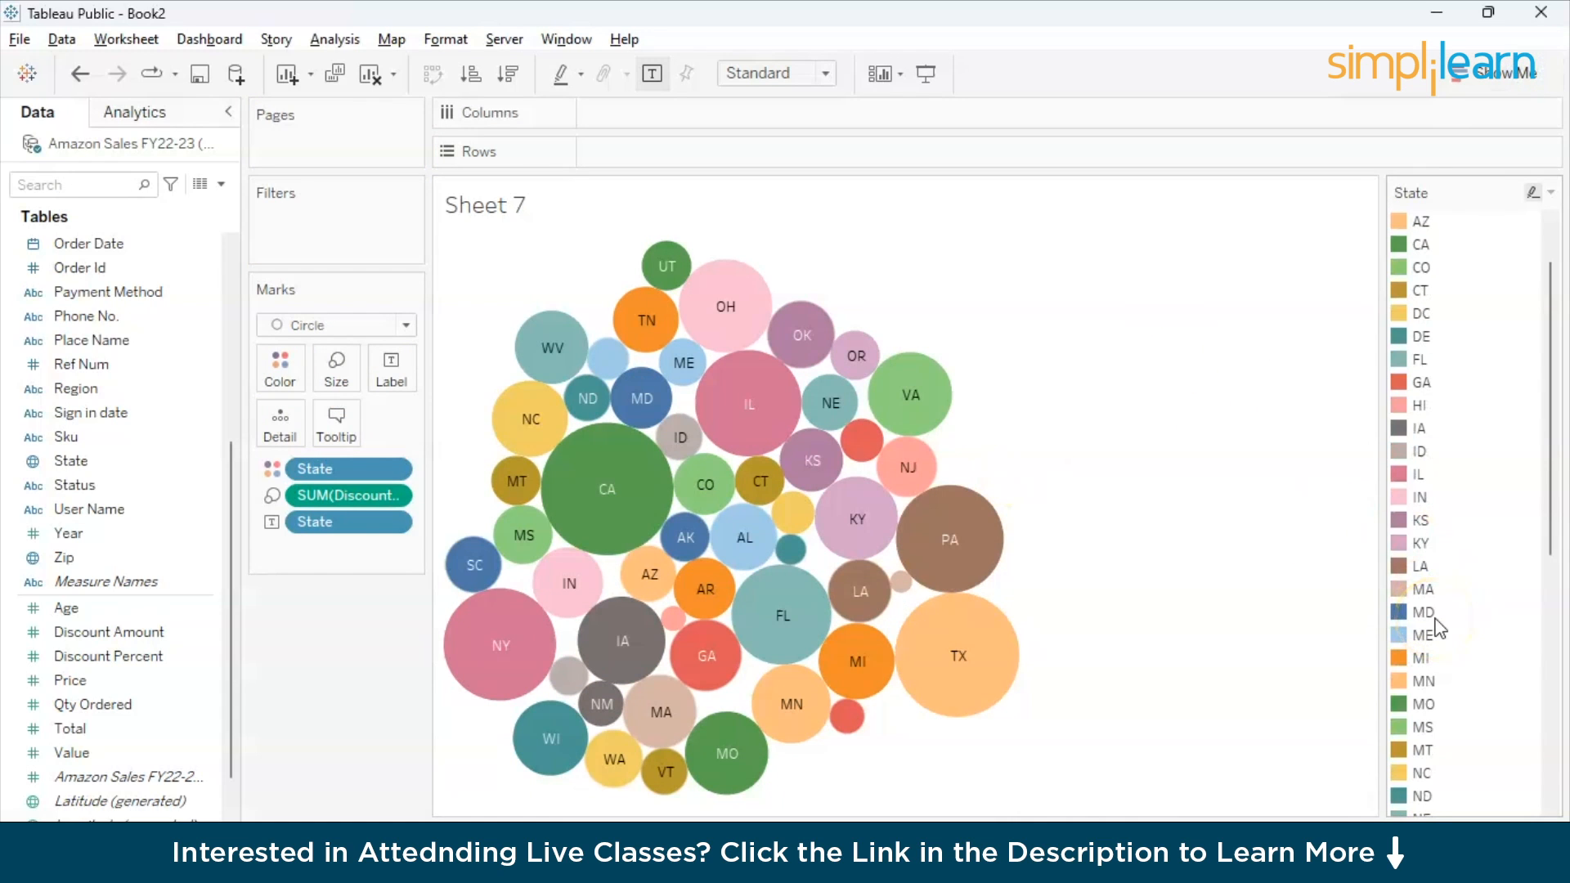
scroll(1436, 350, "up", 1)
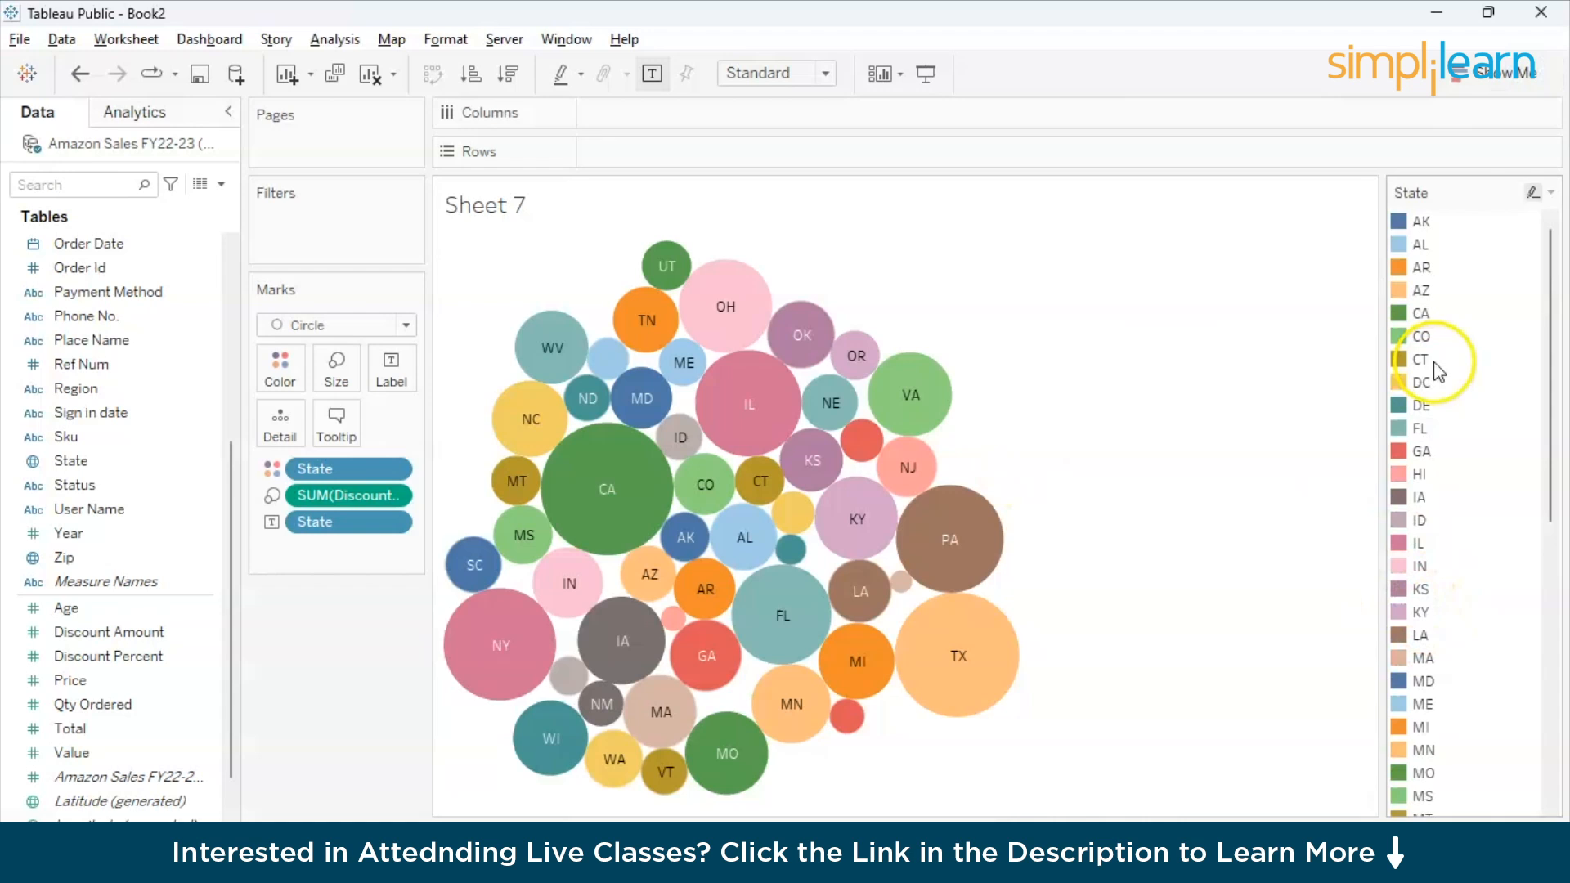
left_click(1398, 222)
left_click(1239, 249)
mouse_move(809, 470)
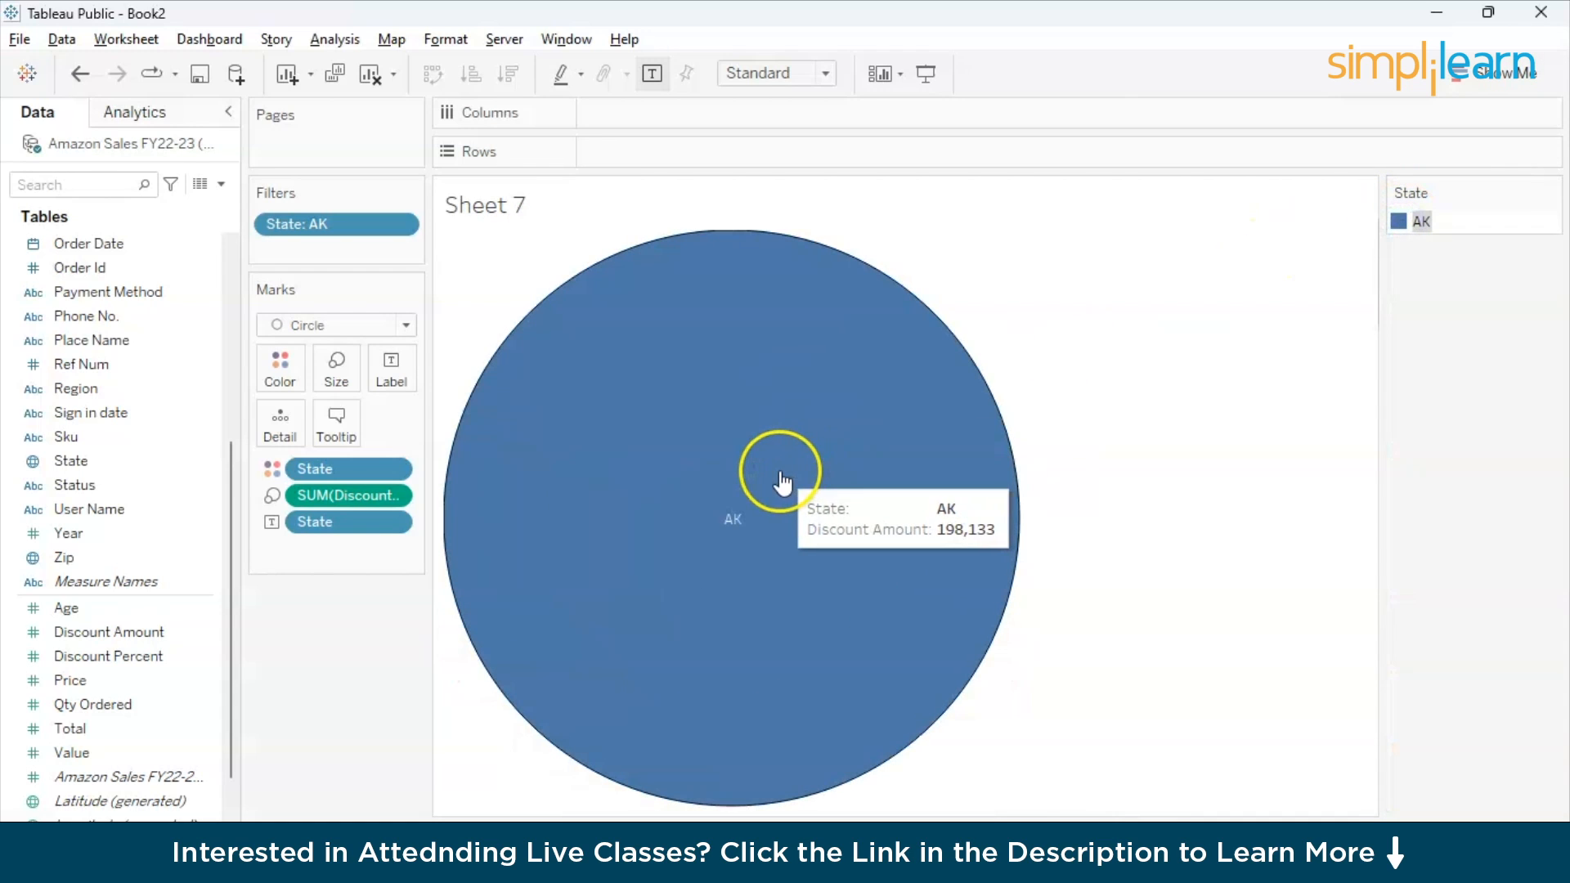
key("ctrl+z")
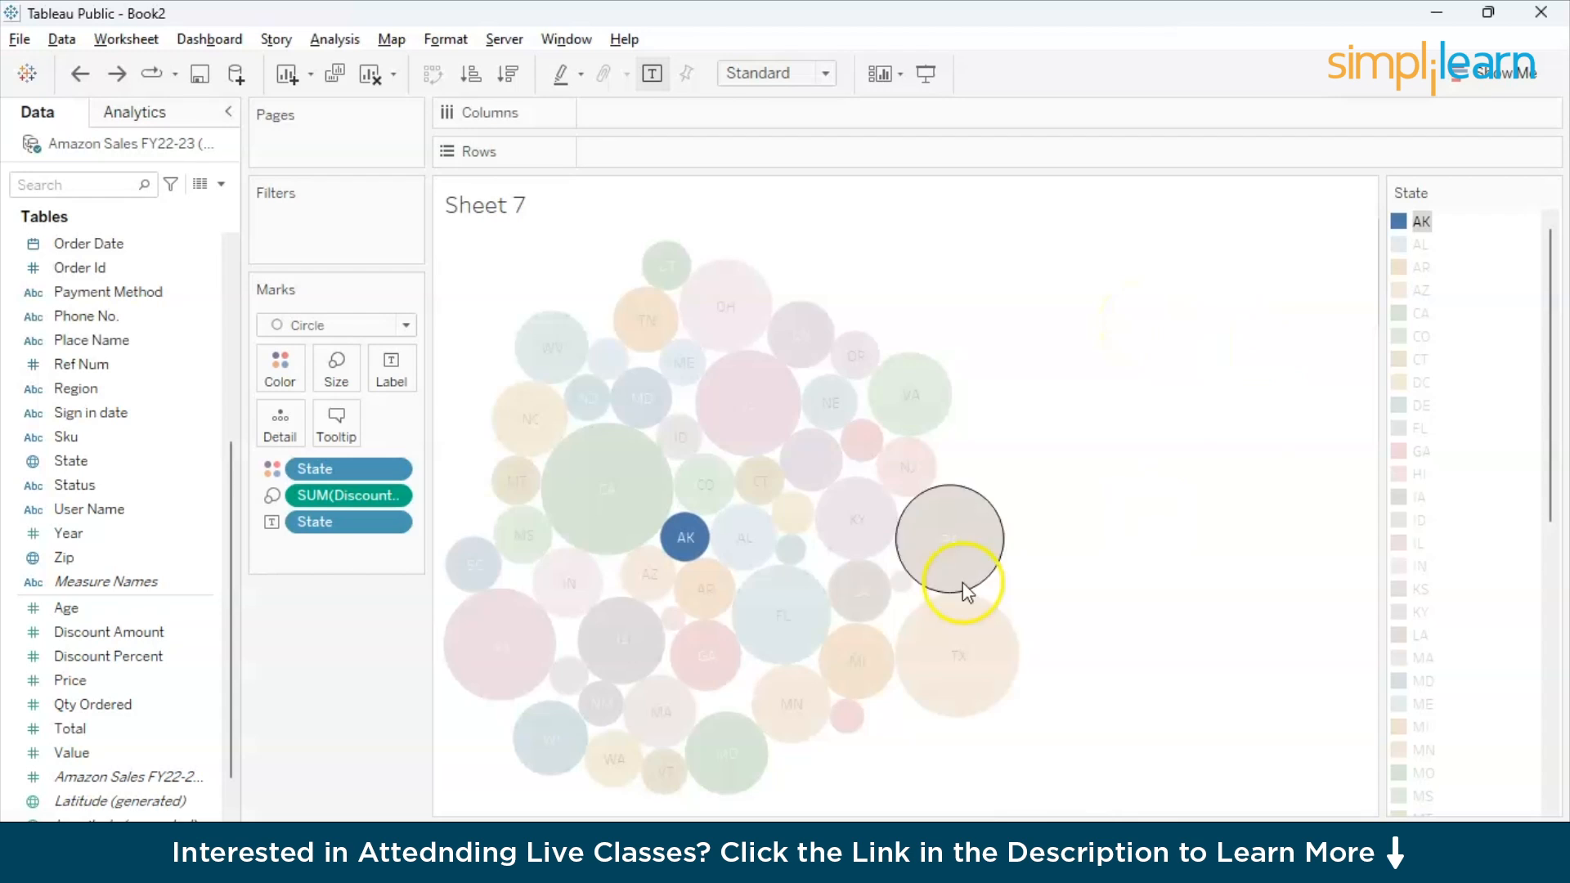
left_click(1312, 204)
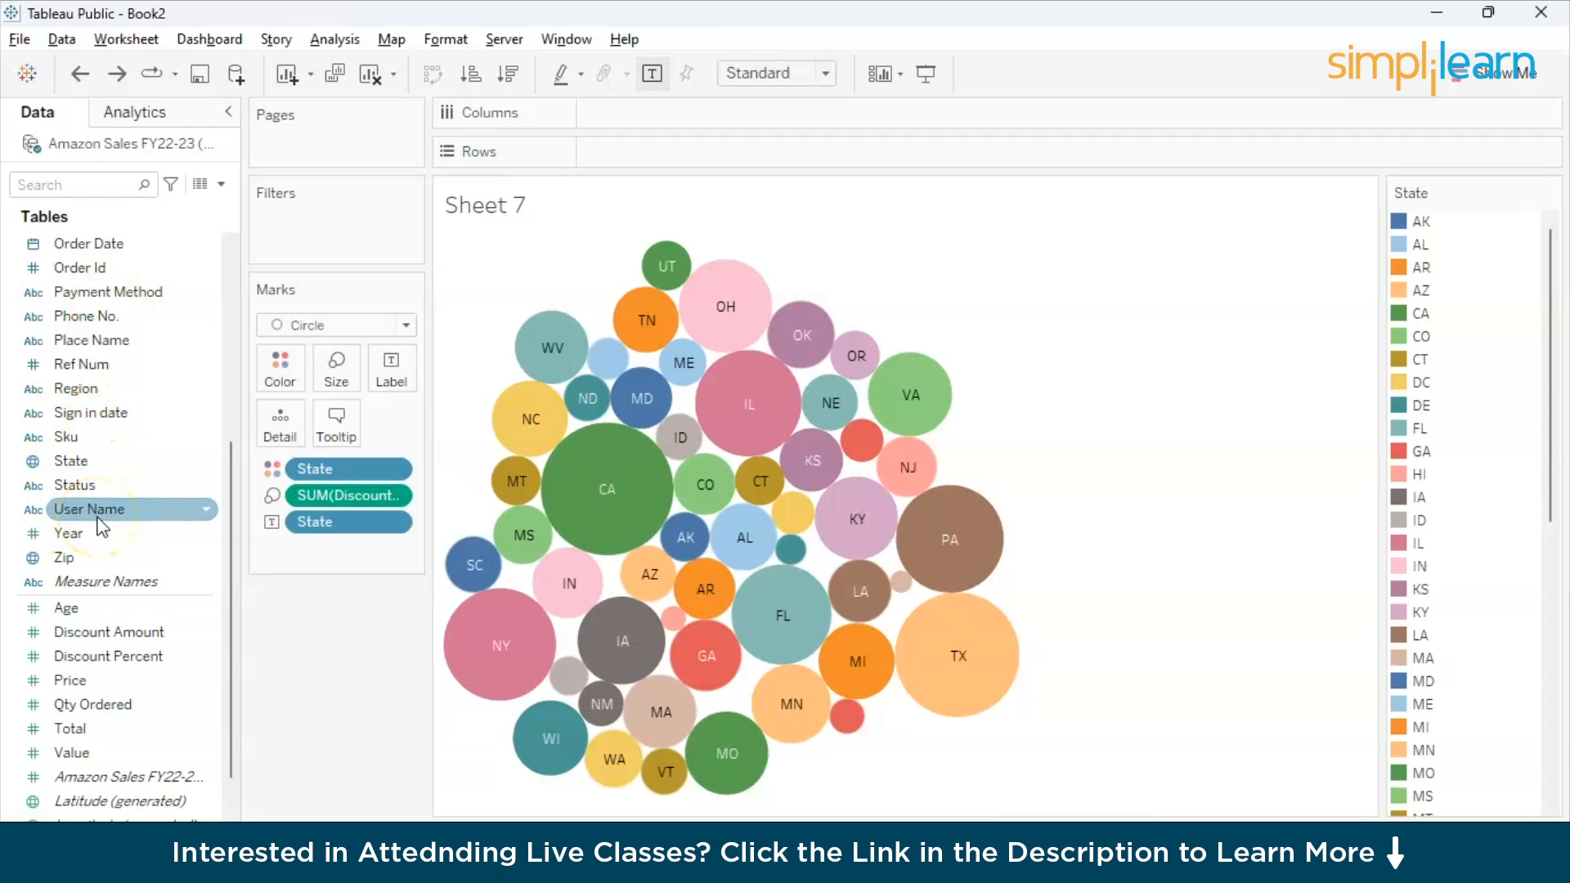
- Add a worksheet titled Highest Orders and build a bar chart with Region on Columns and the sum of Qty Ordered on Rows
scroll(115, 613, "down", 1)
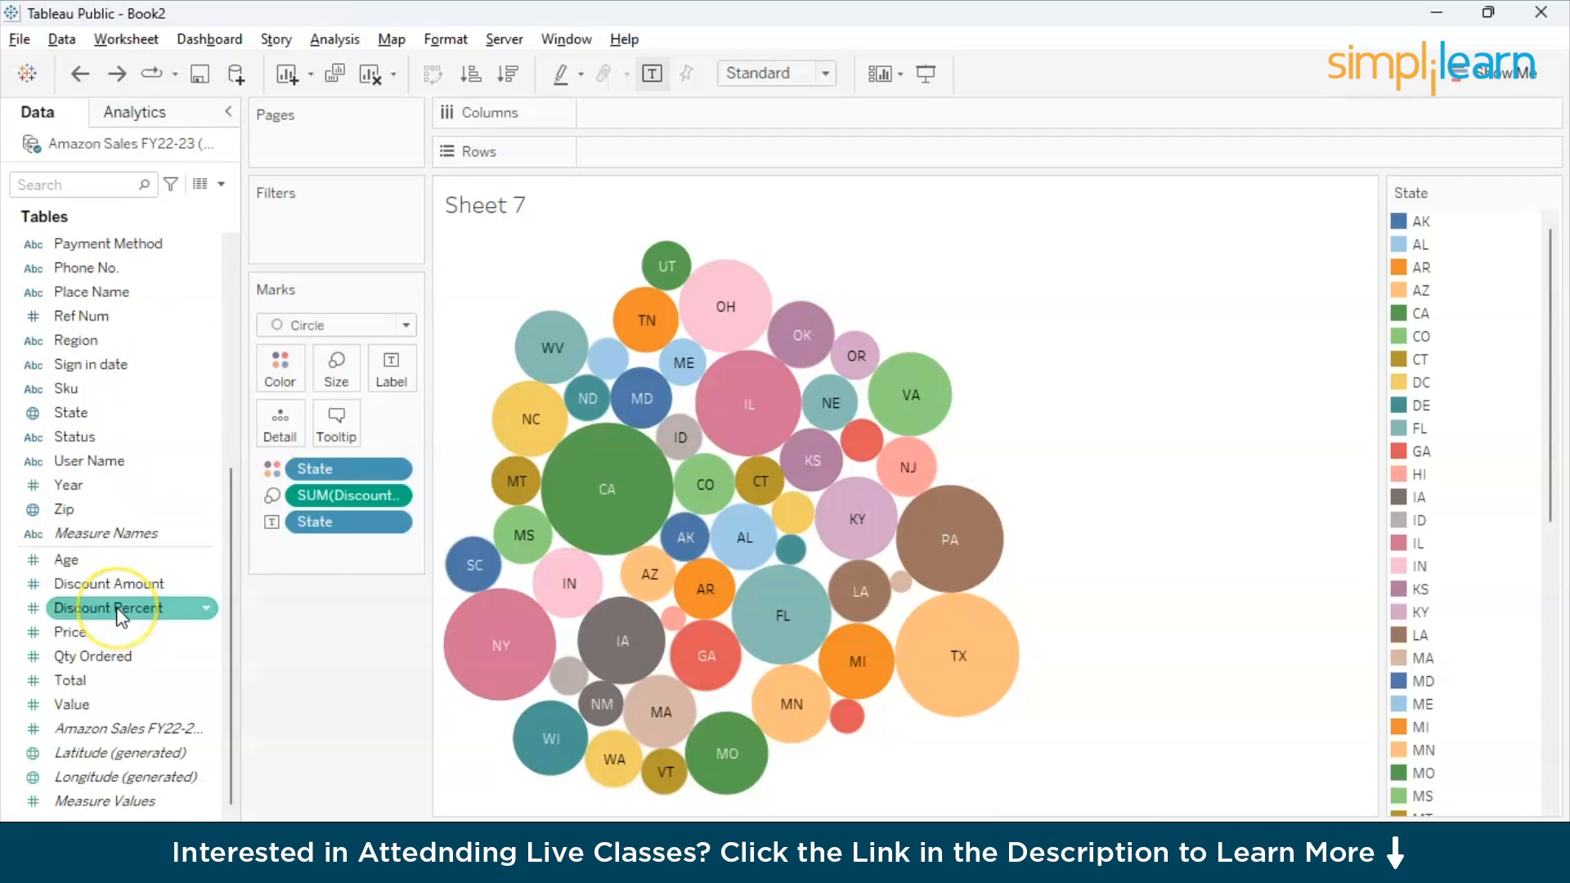
left_click(103, 664)
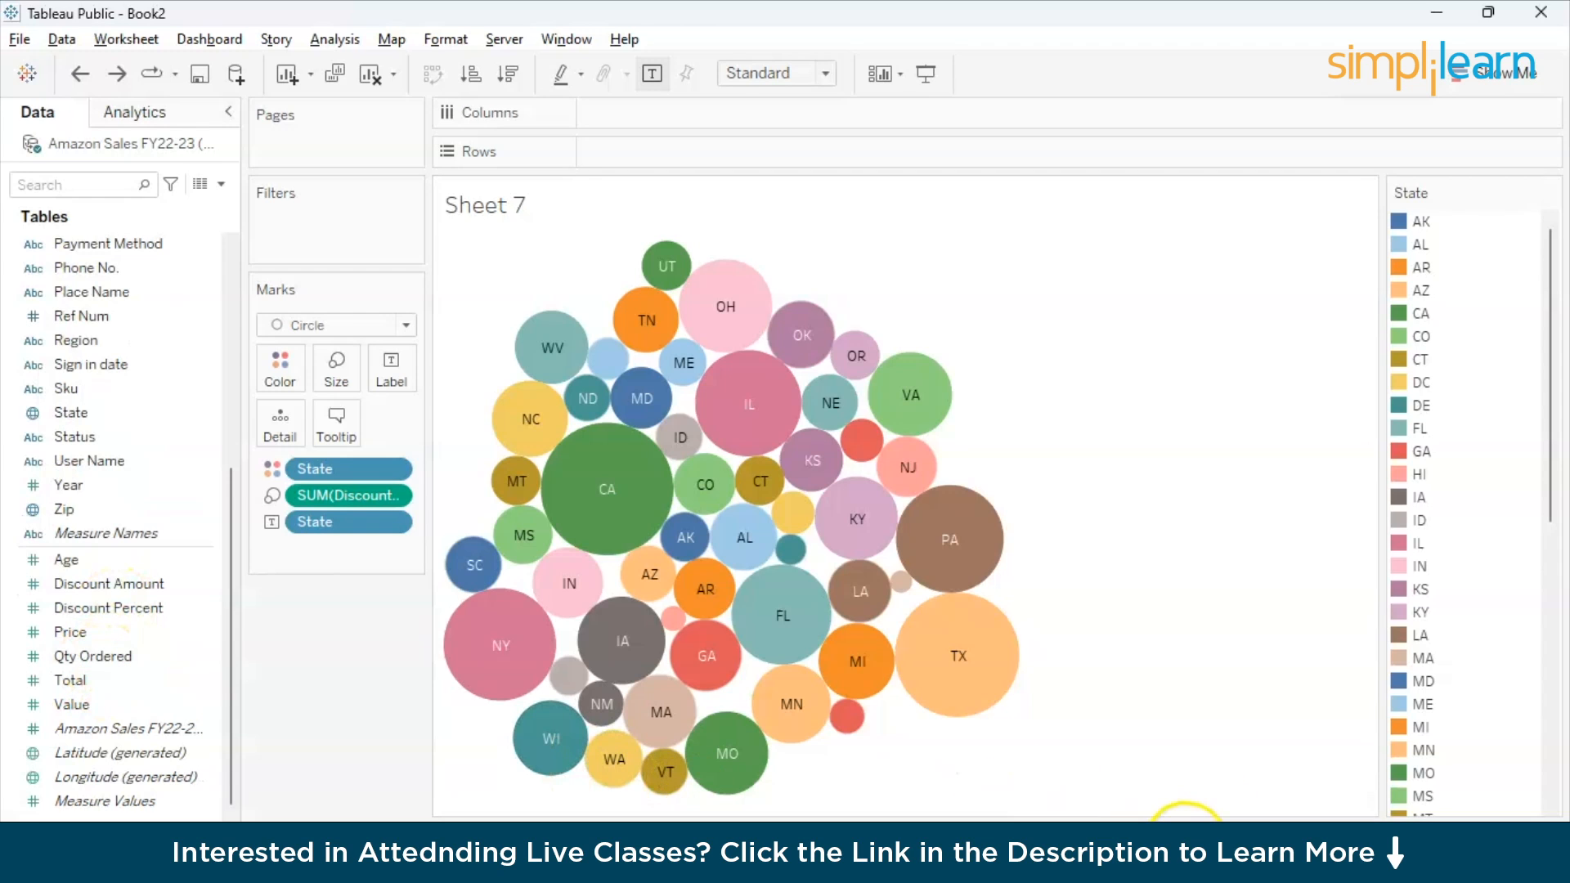
left_click(1185, 846)
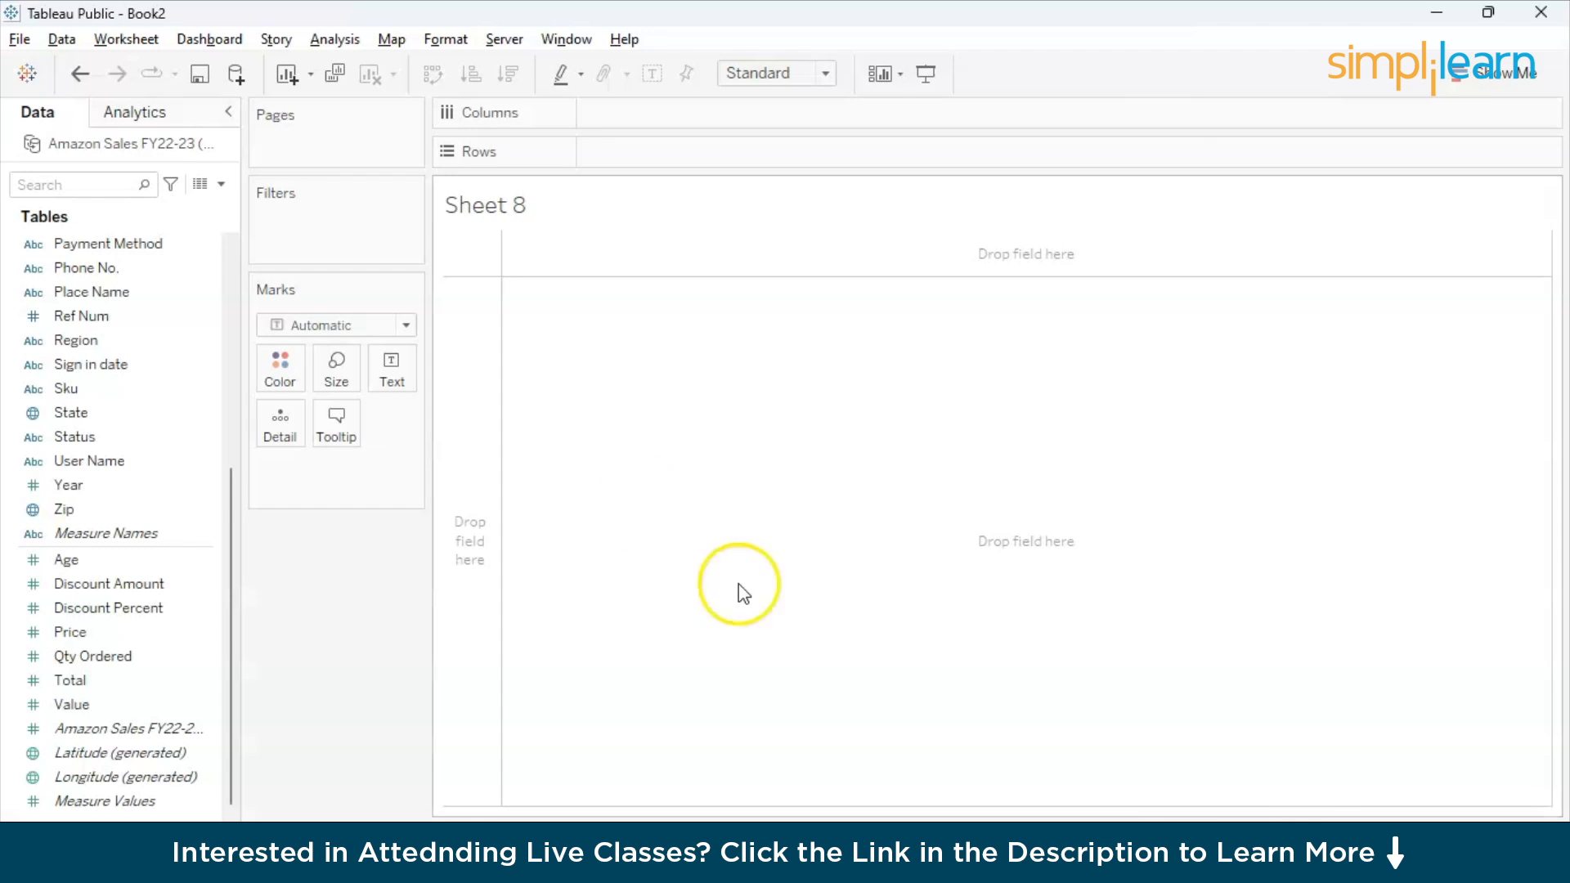
scroll(121, 449, "up", 2)
scroll(122, 456, "up", 2)
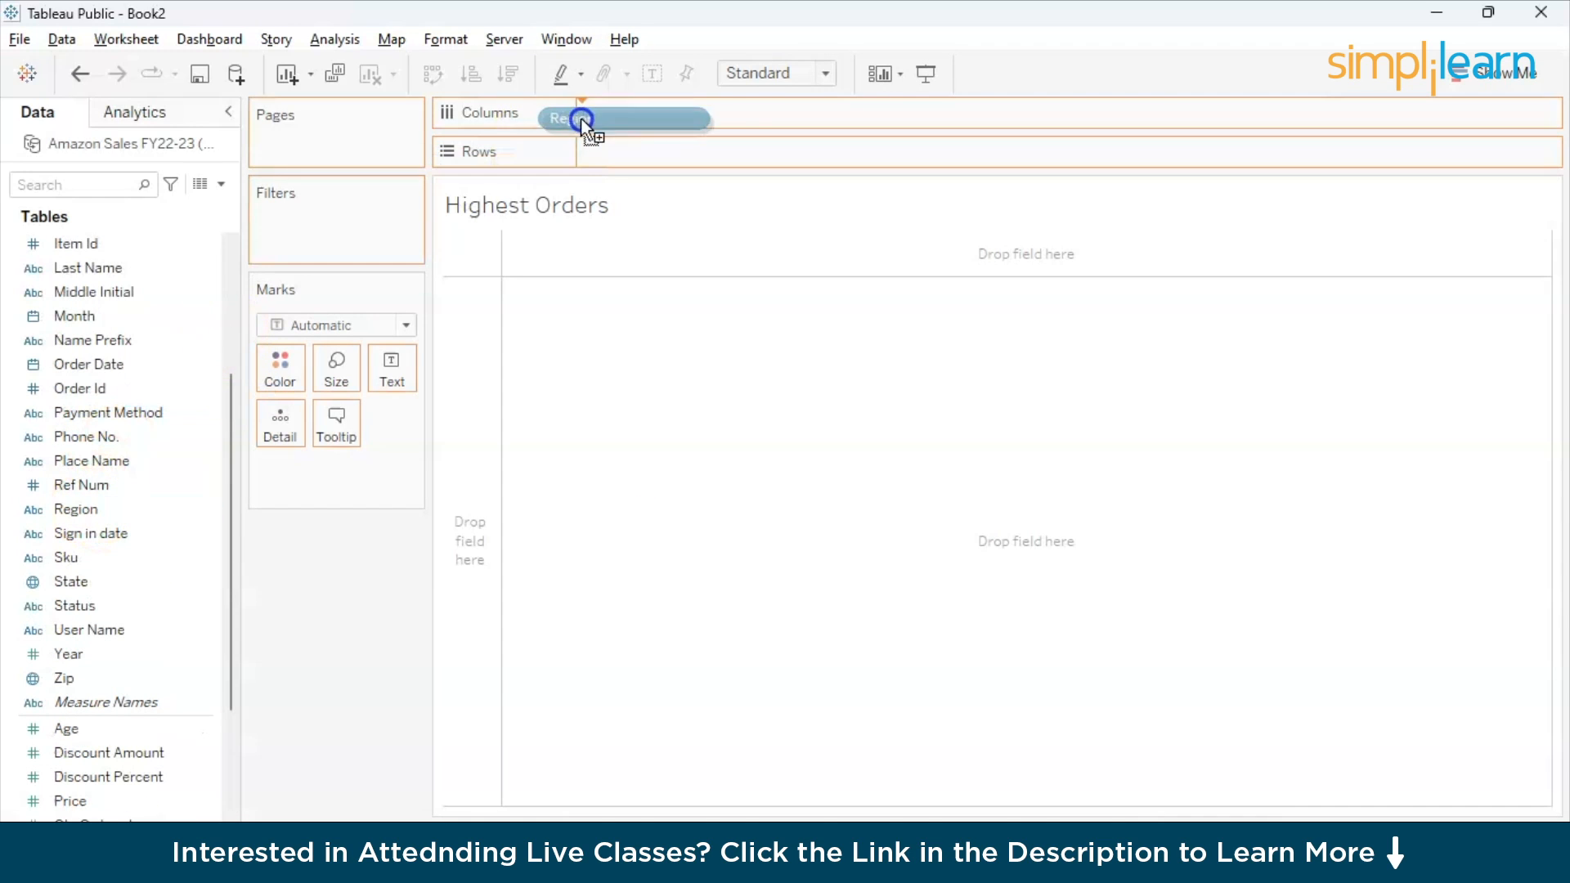
left_click_drag(586, 120, 634, 113)
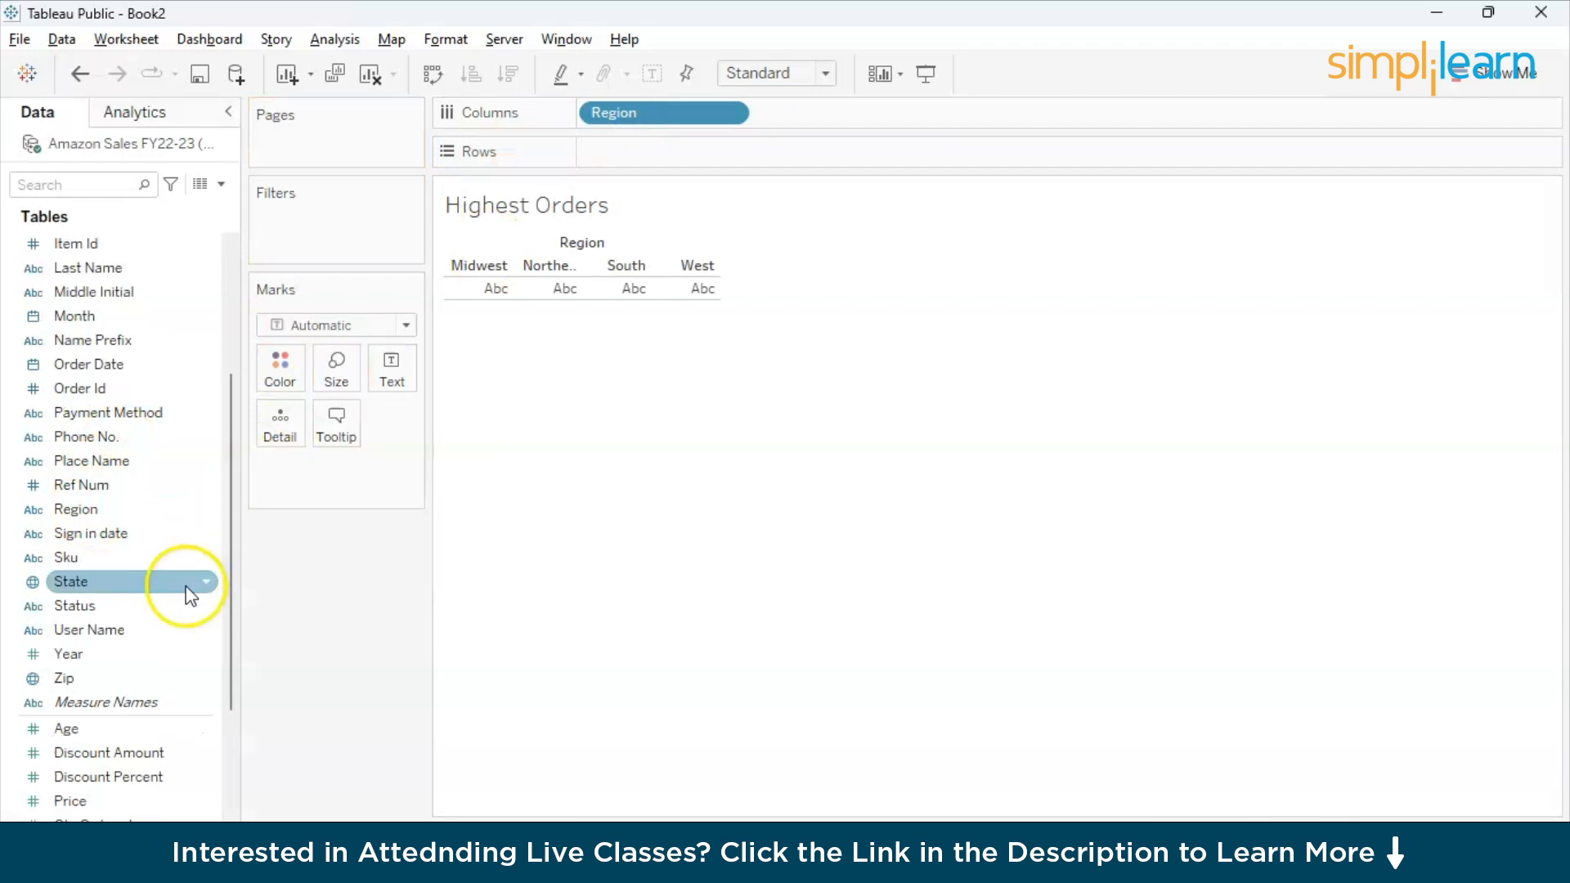
scroll(123, 748, "down", 3)
left_click_drag(74, 655, 643, 157)
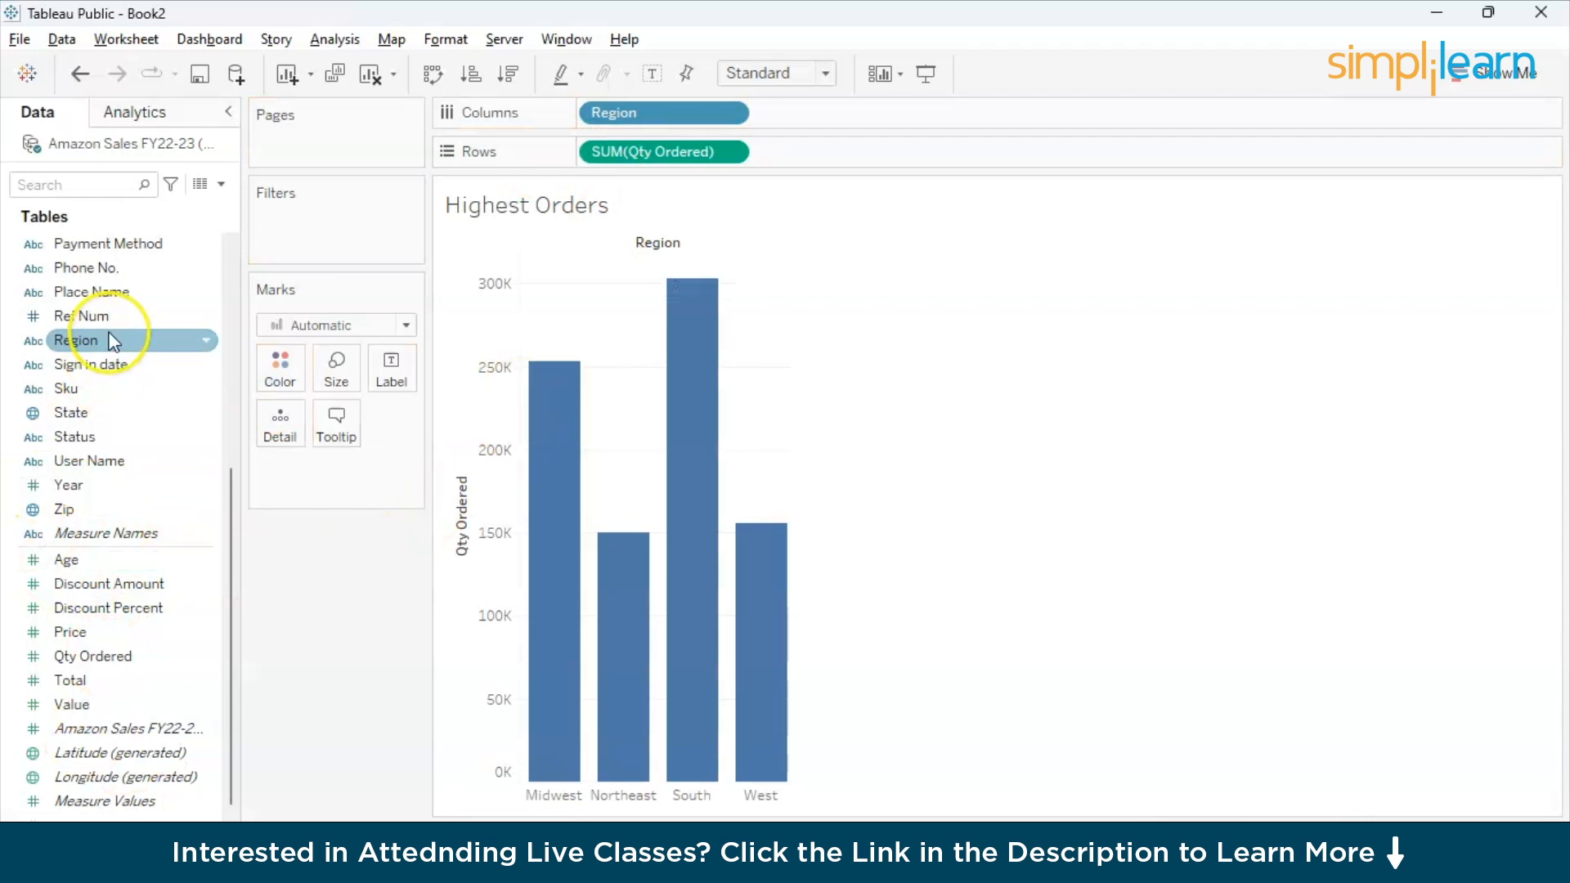
- Split each region's bars by gender by adding Gender after Region on Columns
scroll(111, 339, "up", 3)
scroll(114, 341, "up", 1)
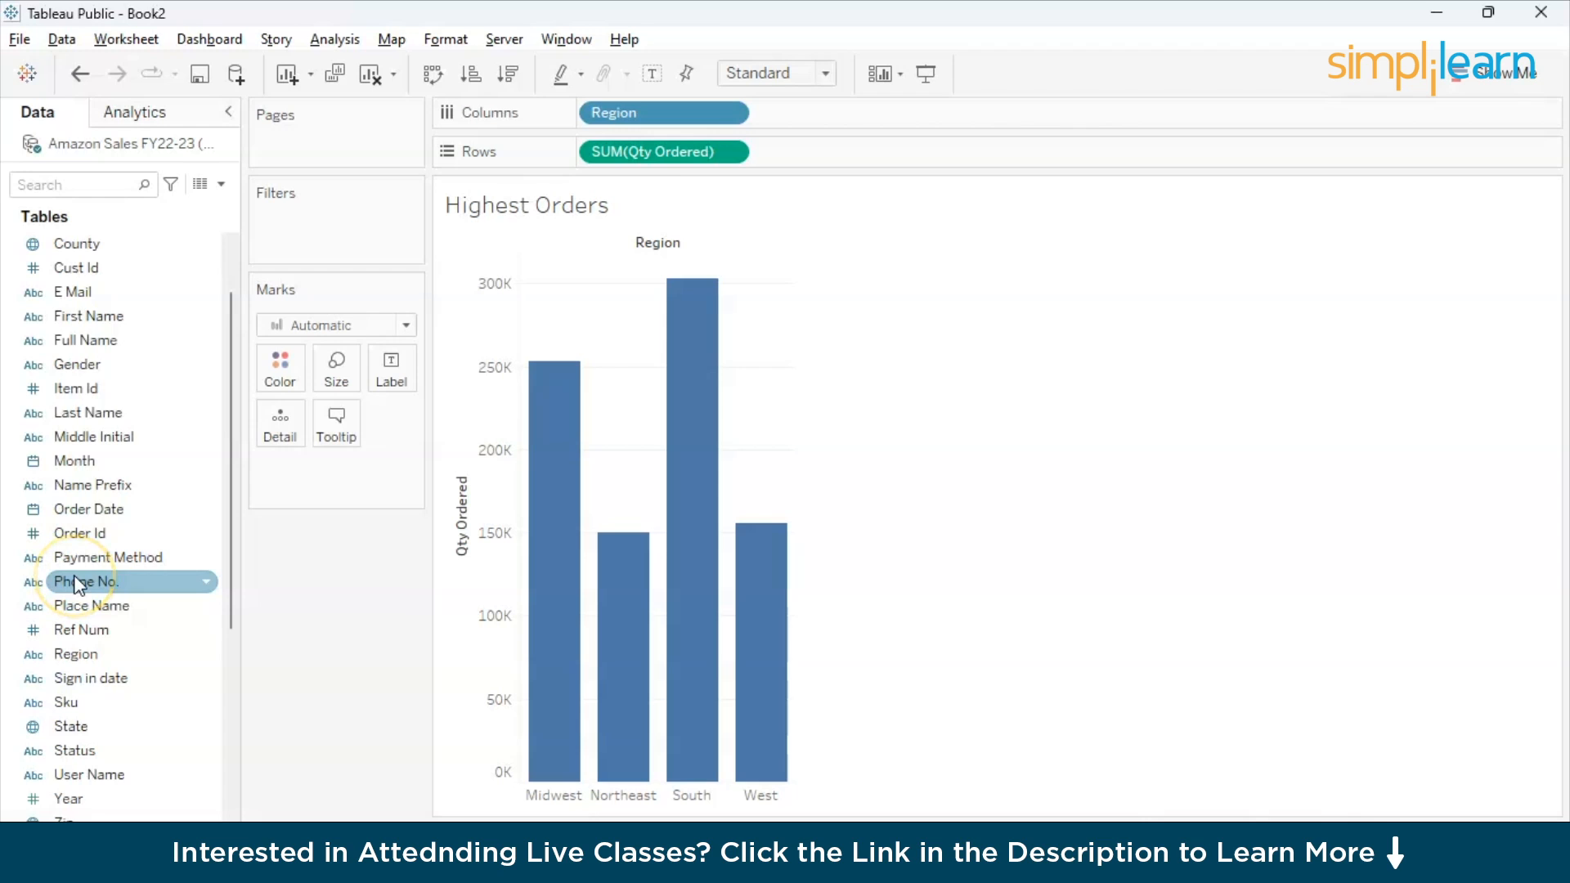
scroll(79, 585, "up", 1)
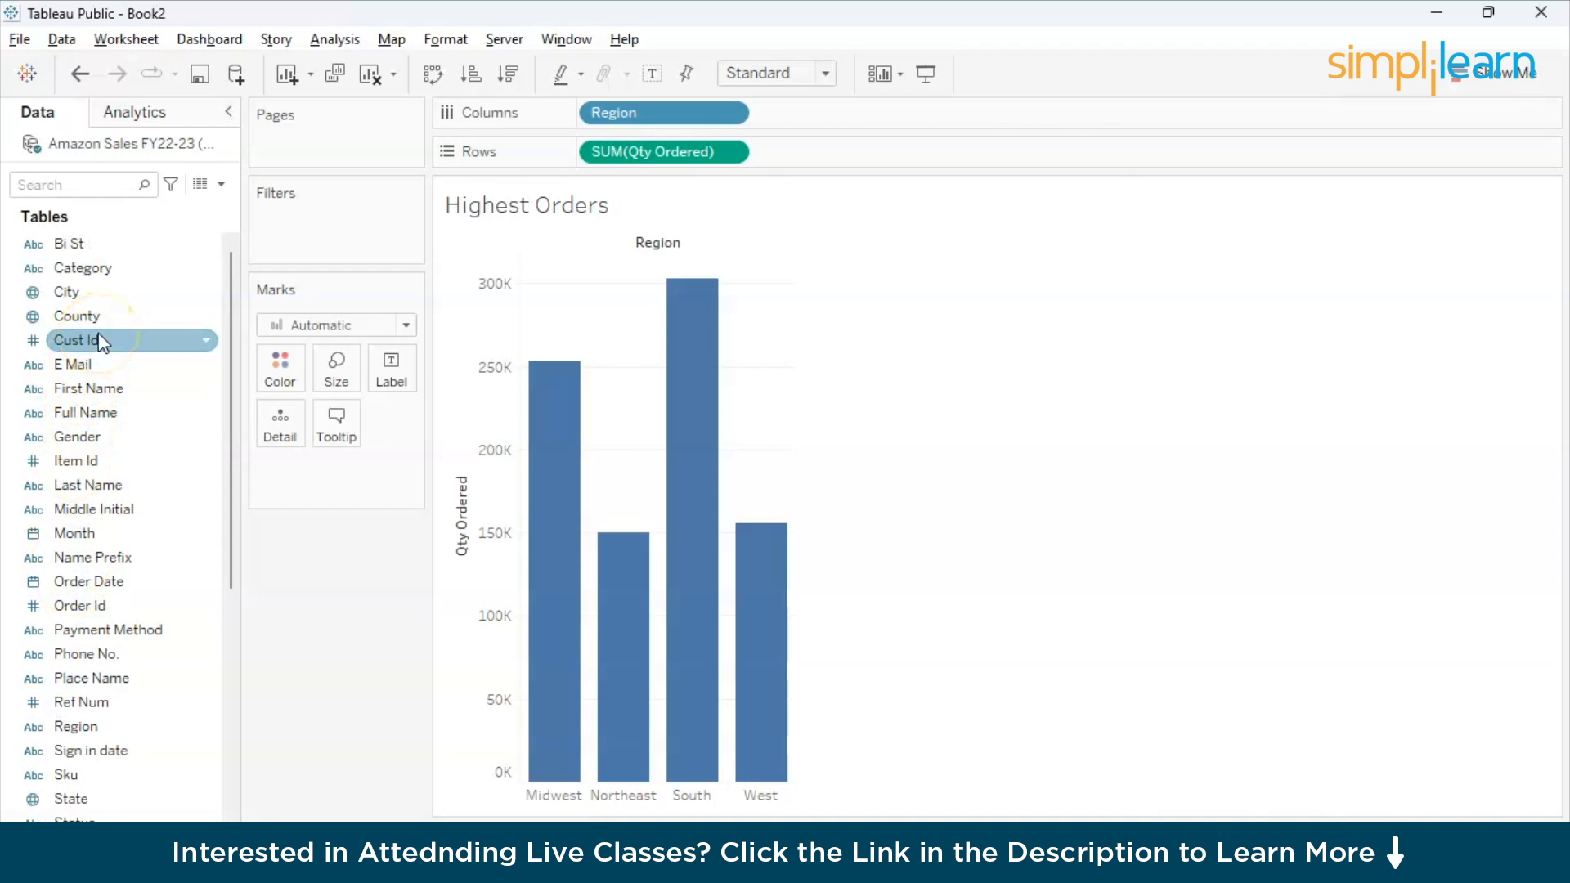
left_click(86, 446)
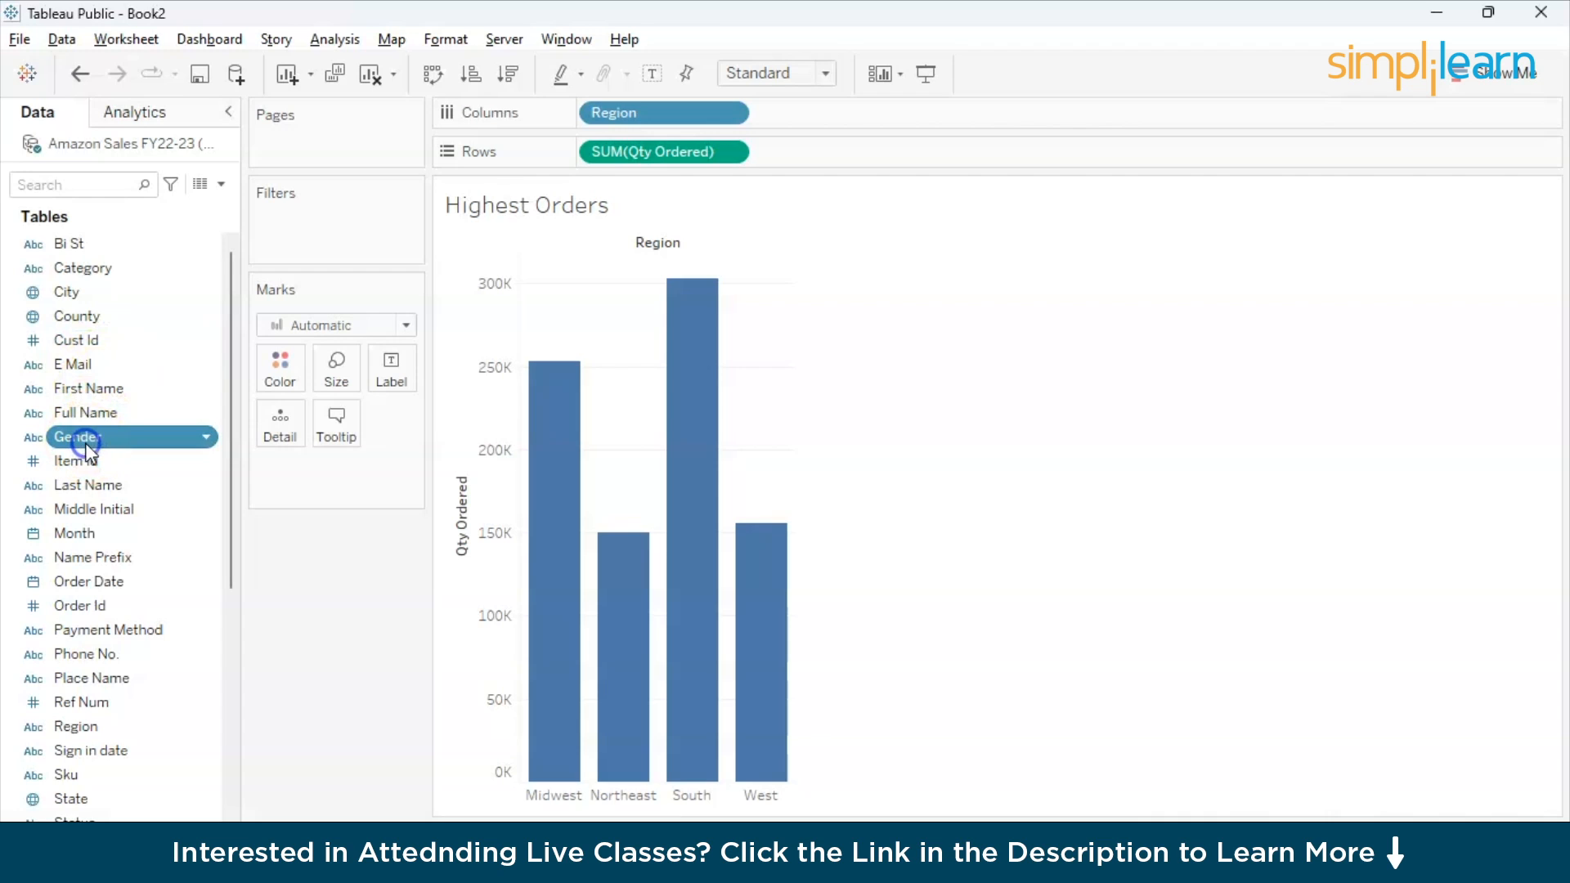
left_click(142, 459)
left_click_drag(117, 432, 835, 90)
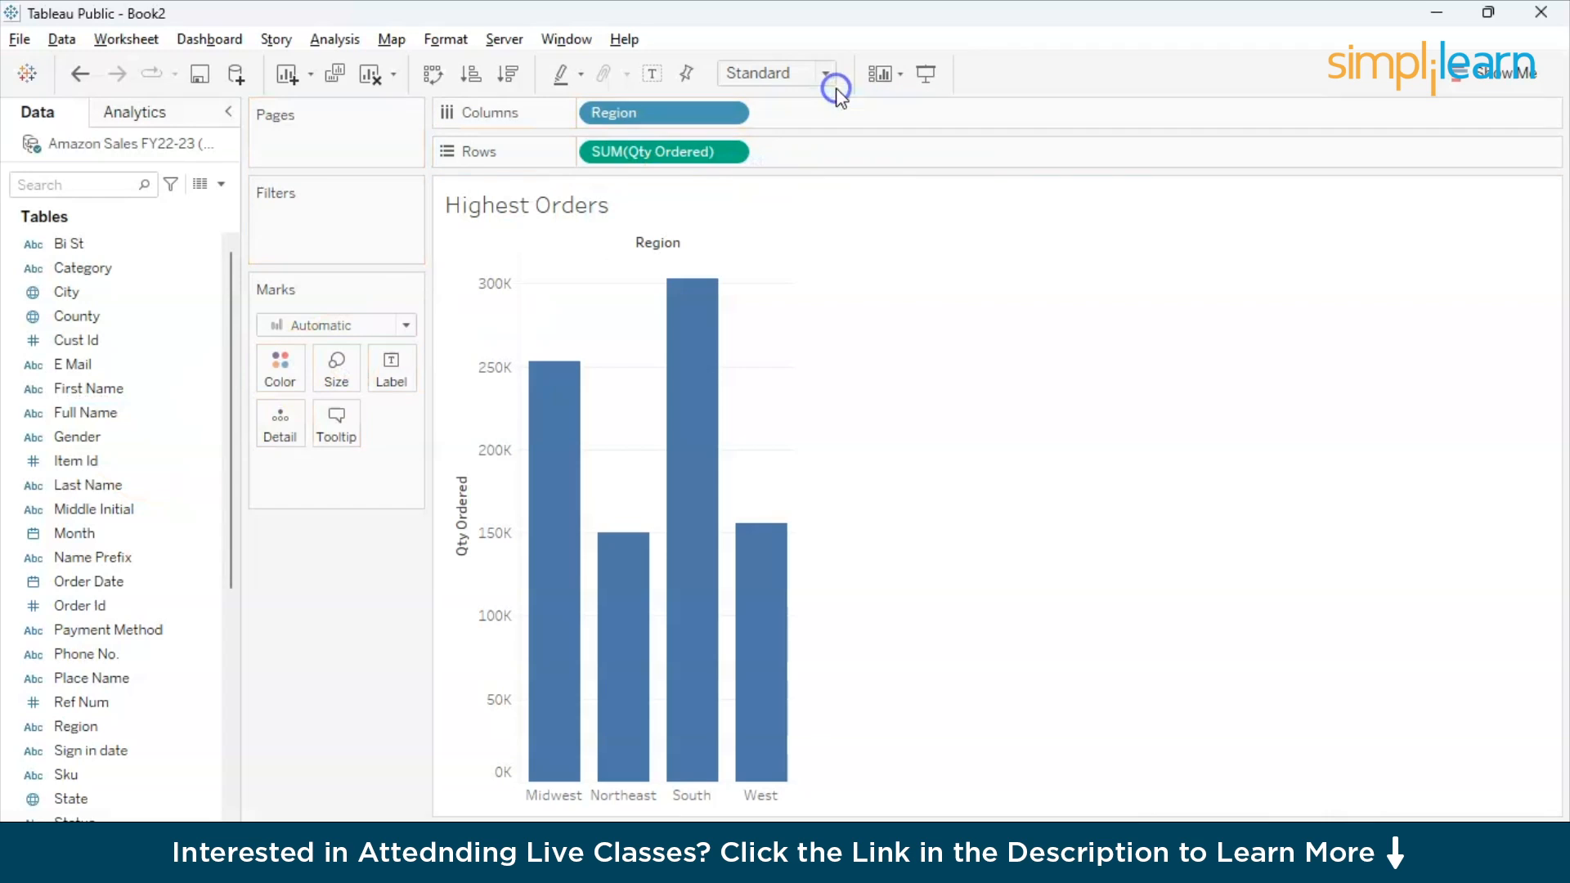
left_click(123, 482)
left_click(101, 441)
left_click_drag(100, 456, 820, 135)
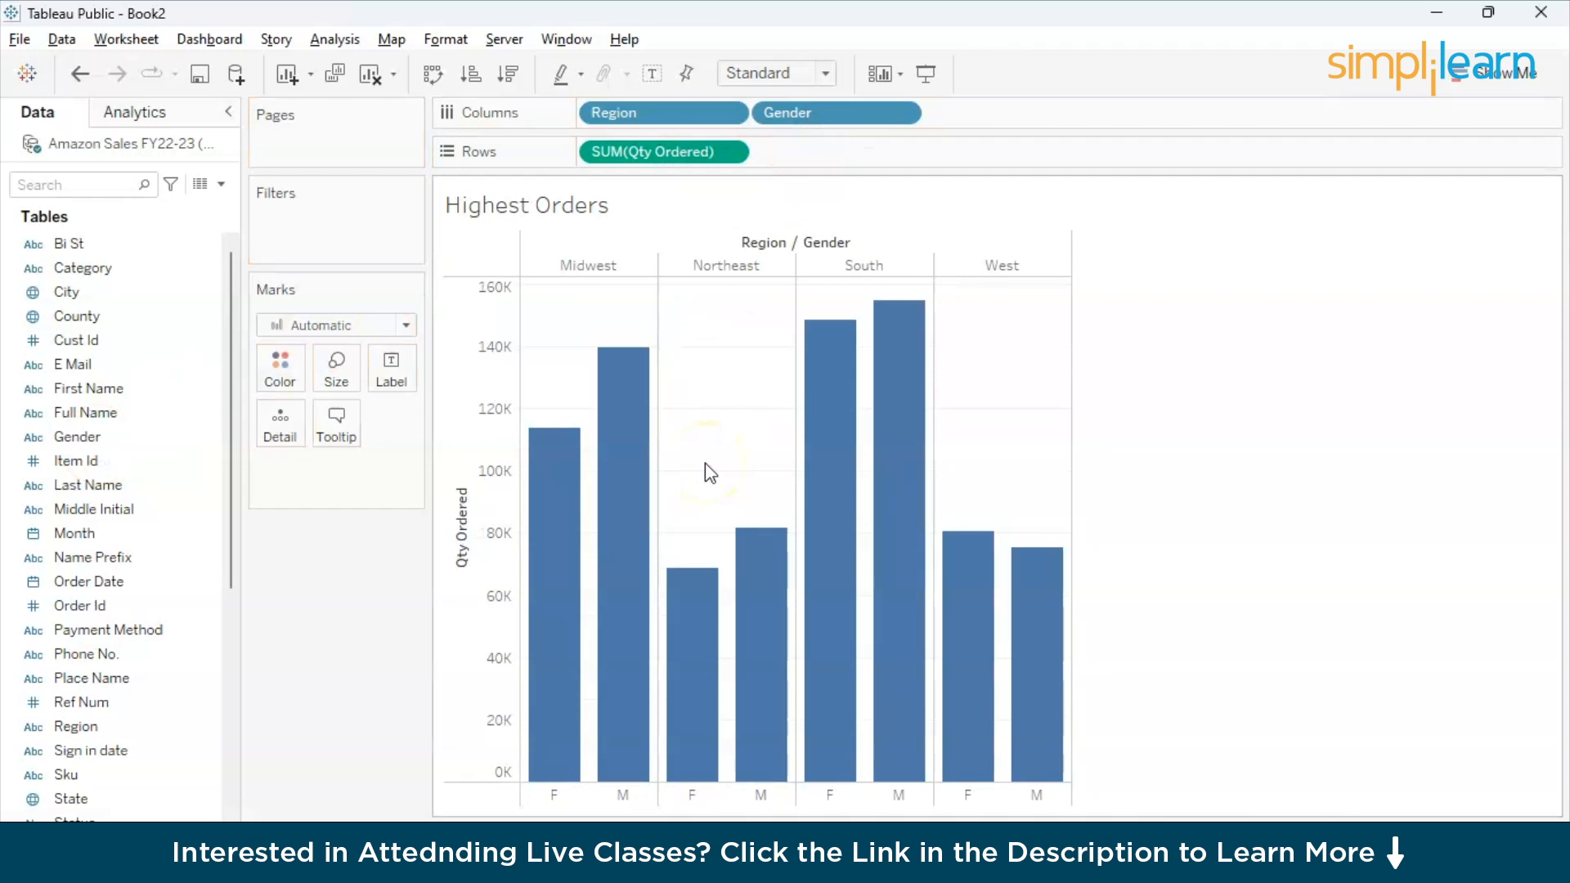
- Colour the bars by Gender and label them with the sum of Qty Ordered
left_click_drag(797, 123, 286, 366)
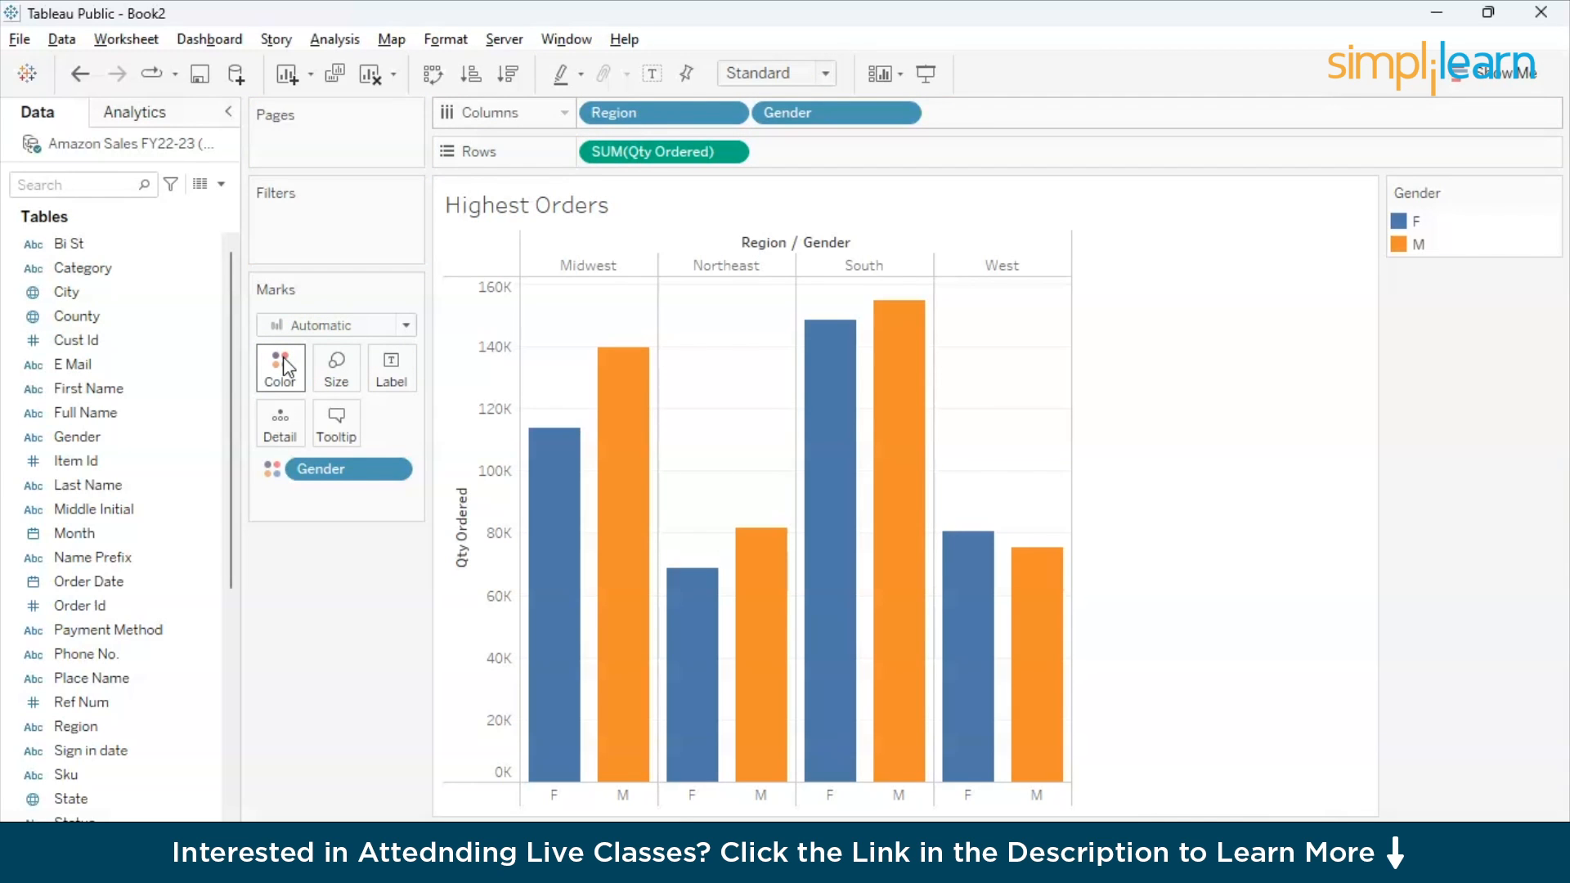
mouse_move(939, 577)
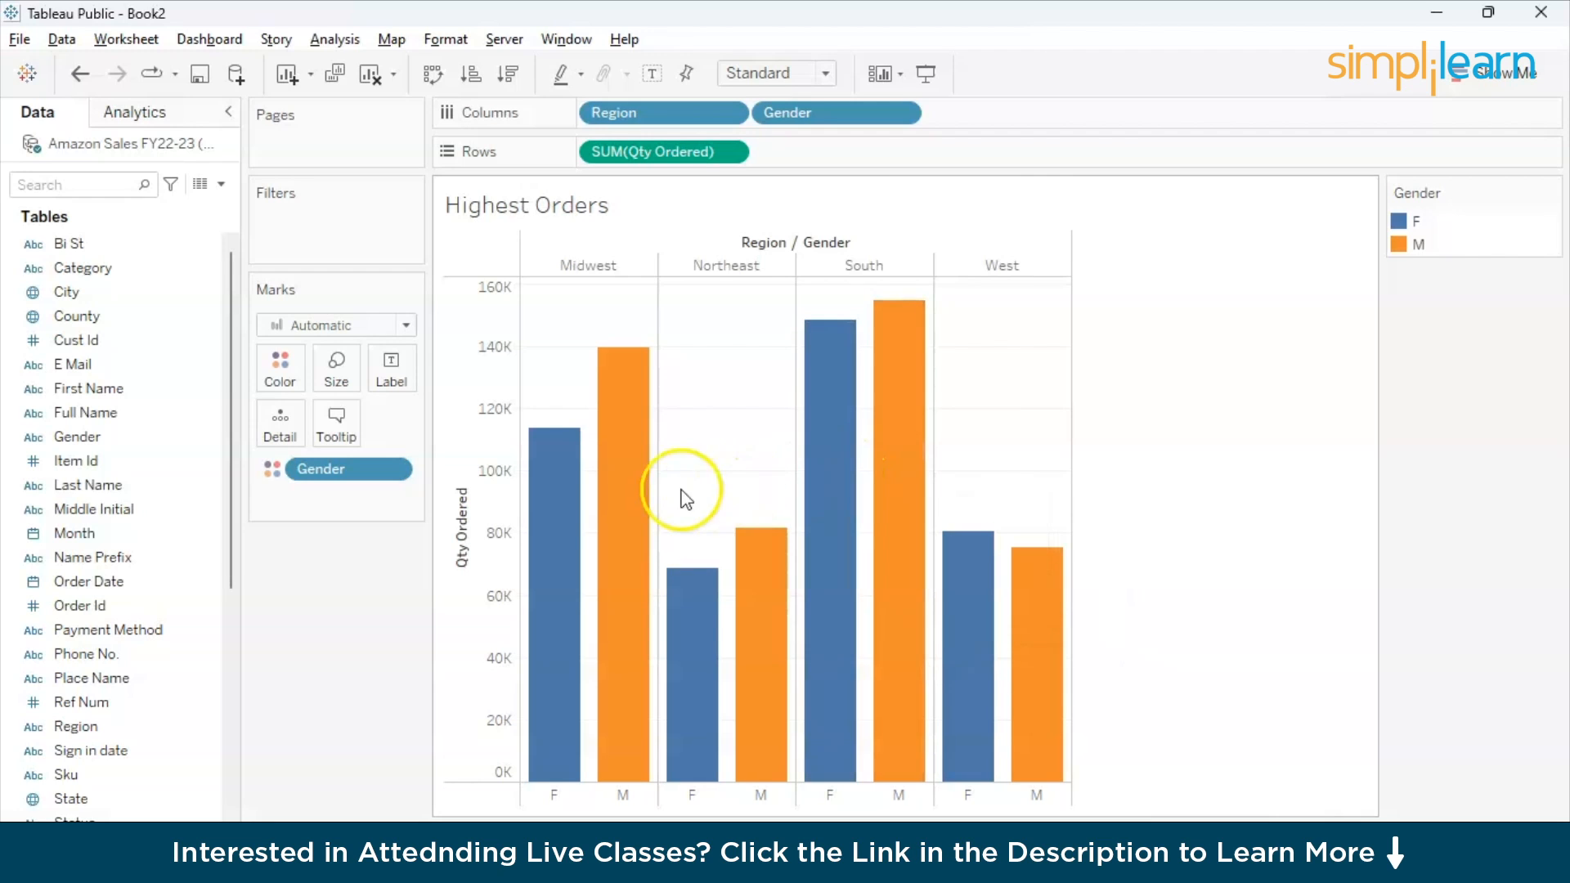
mouse_move(572, 507)
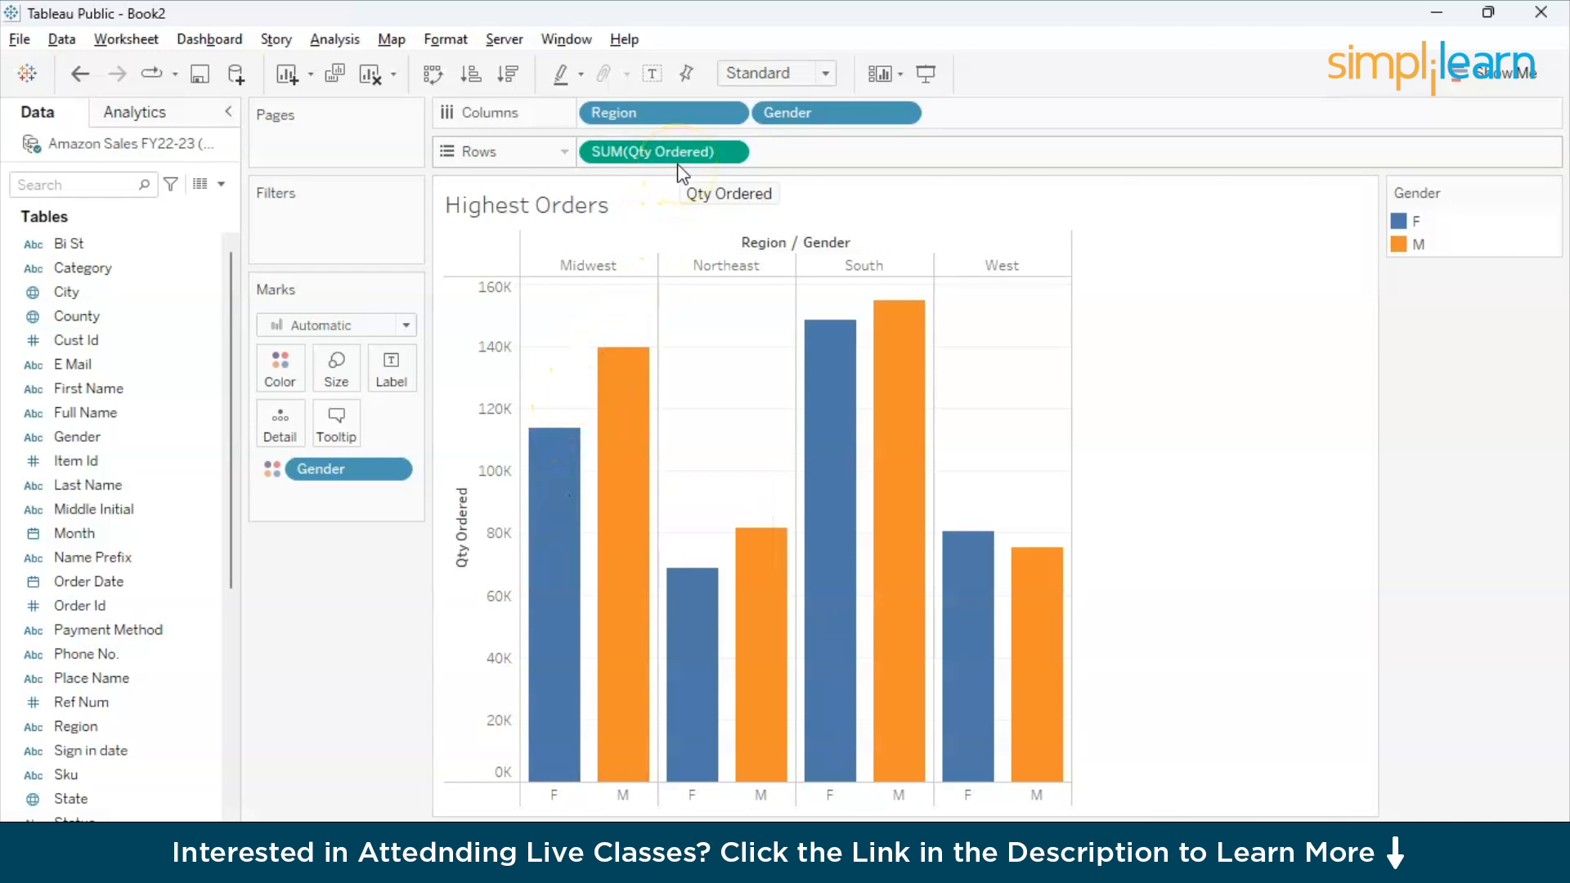
left_click_drag(679, 163, 405, 360)
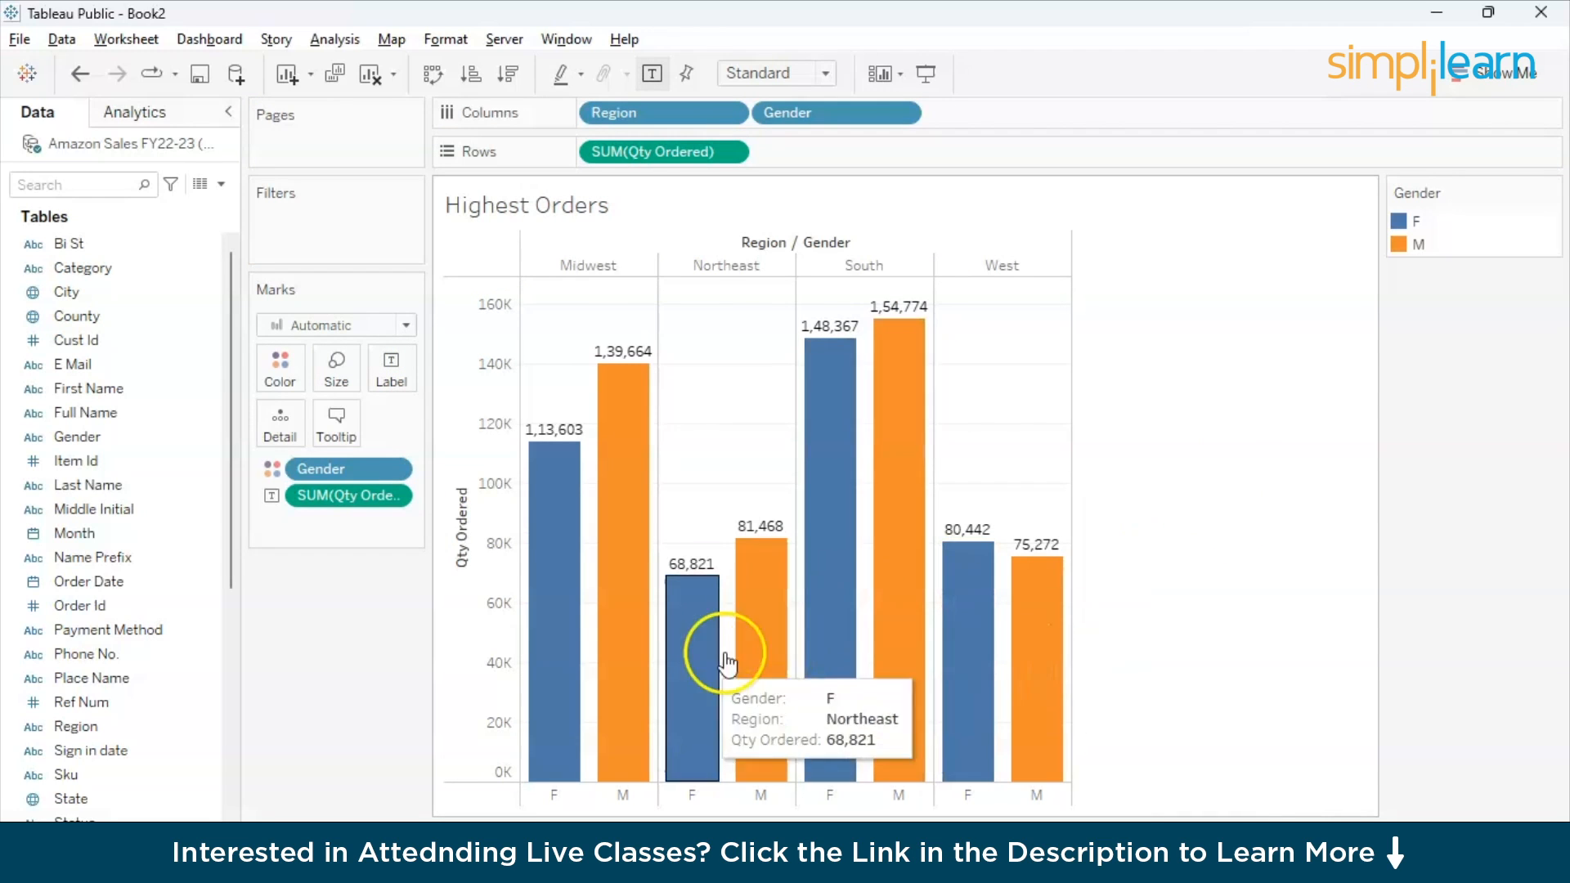
- Add a worksheet titled Dicount vs Orders and plot the sum of Discount Percent on Columns against the sum of Qty Ordered on Rows
scroll(153, 701, "down", 4)
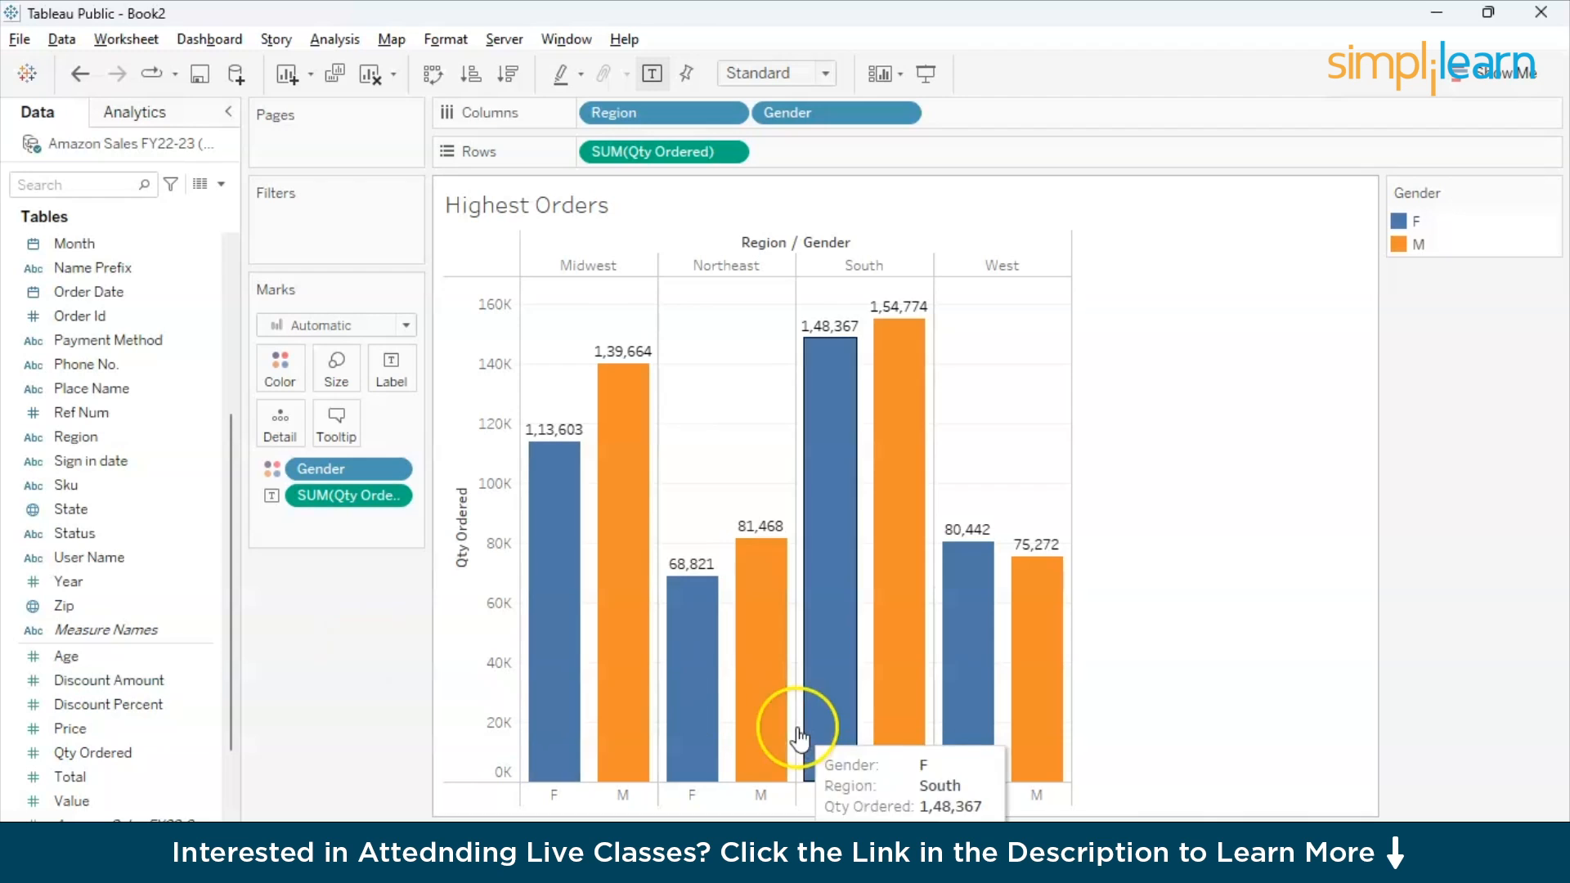
left_click(1280, 835)
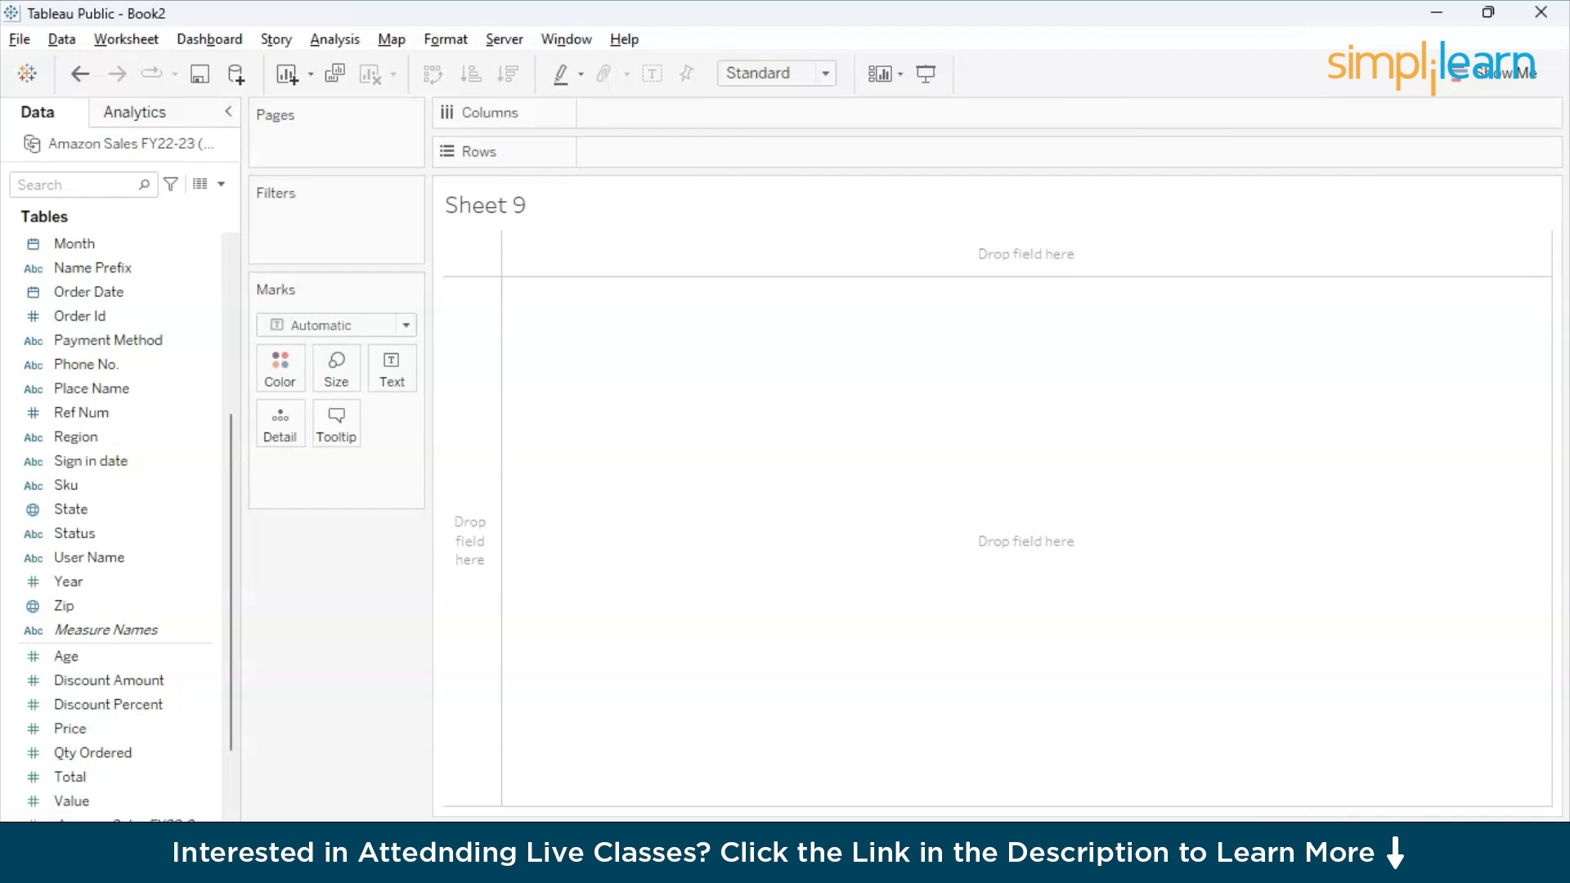
left_click(155, 704)
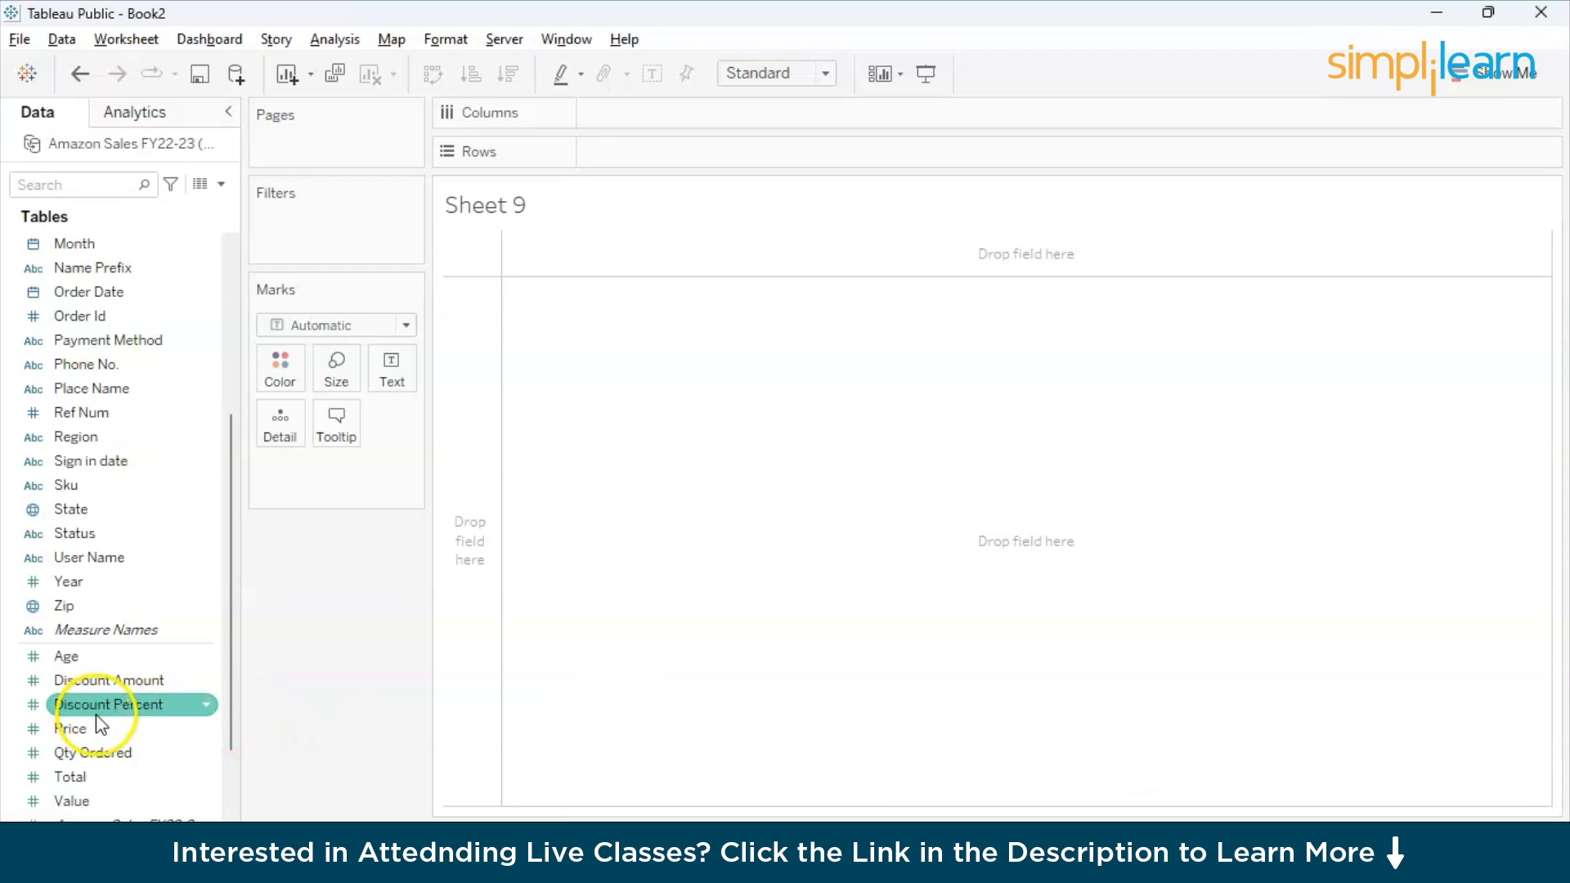
left_click(90, 727)
left_click(78, 679)
left_click(81, 704)
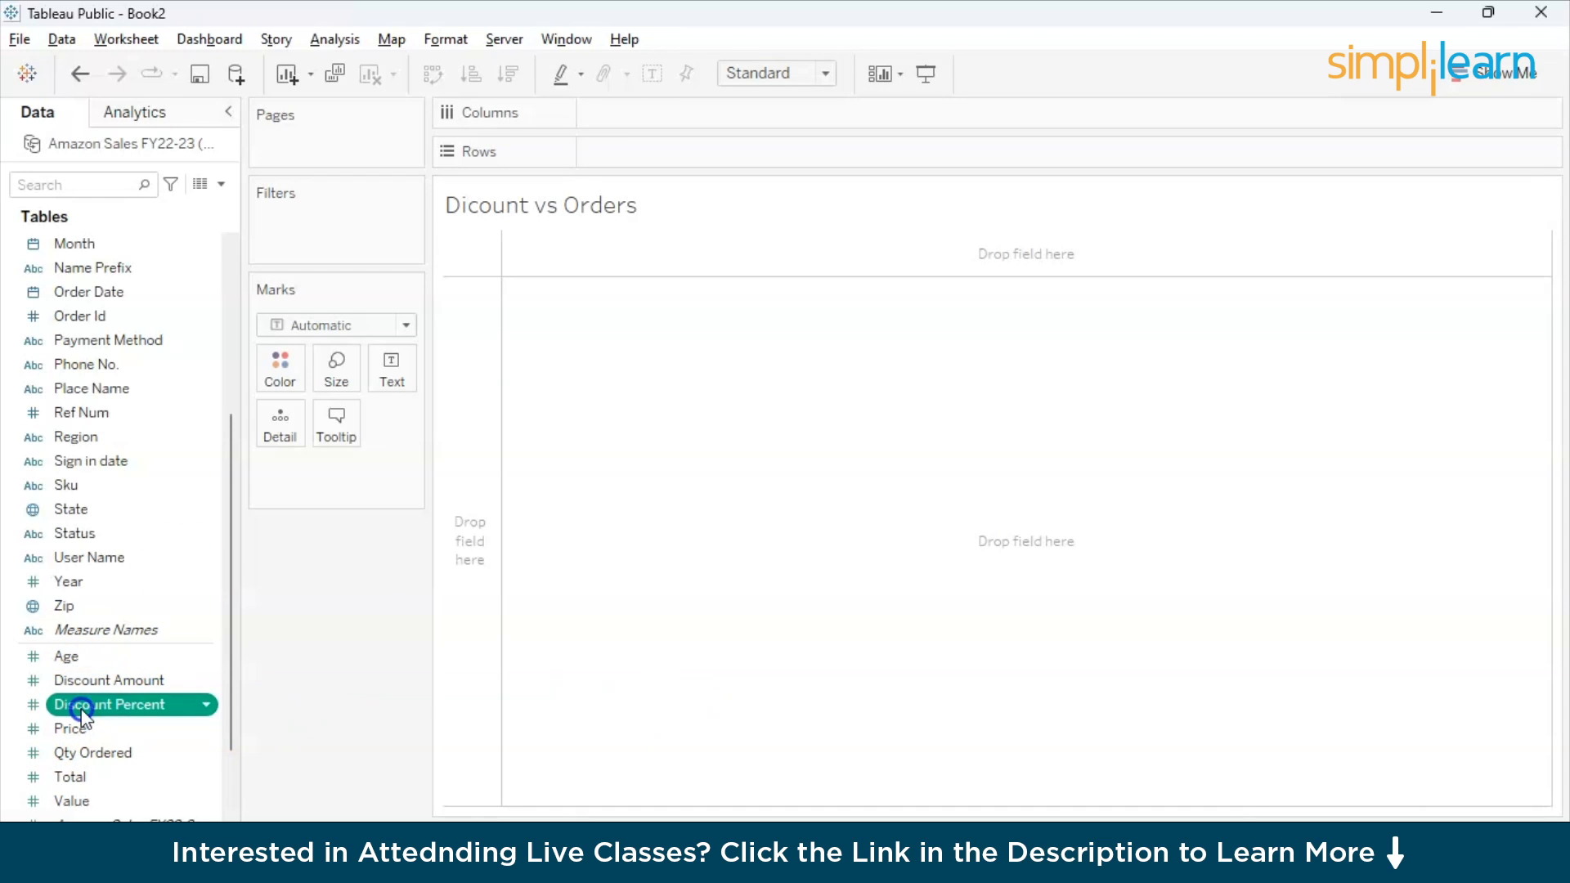
left_click_drag(83, 713, 654, 121)
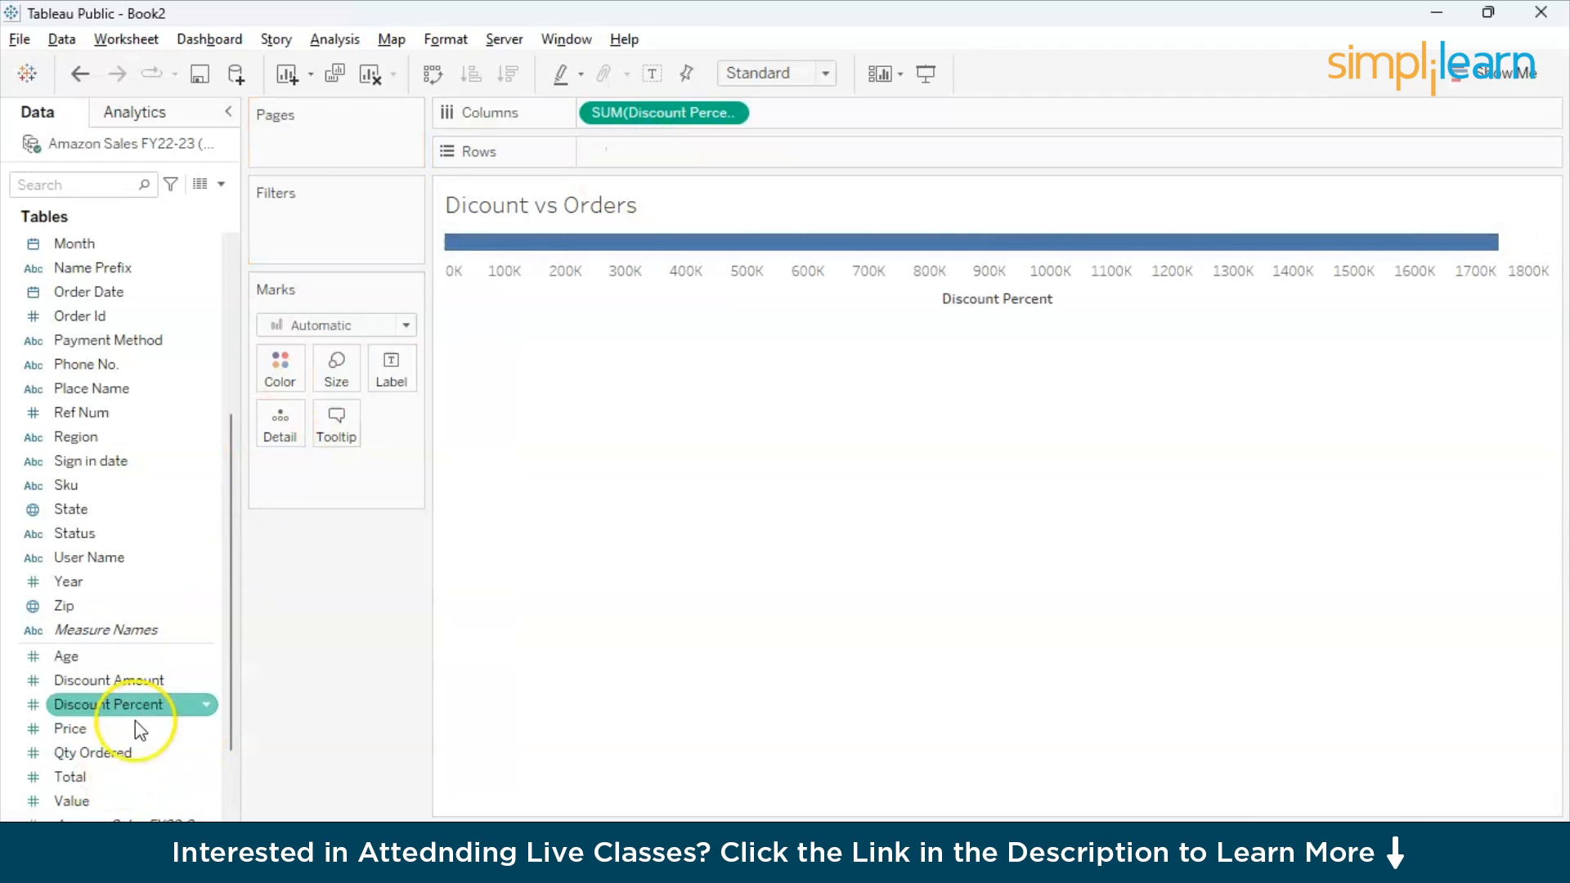
left_click_drag(97, 750, 642, 149)
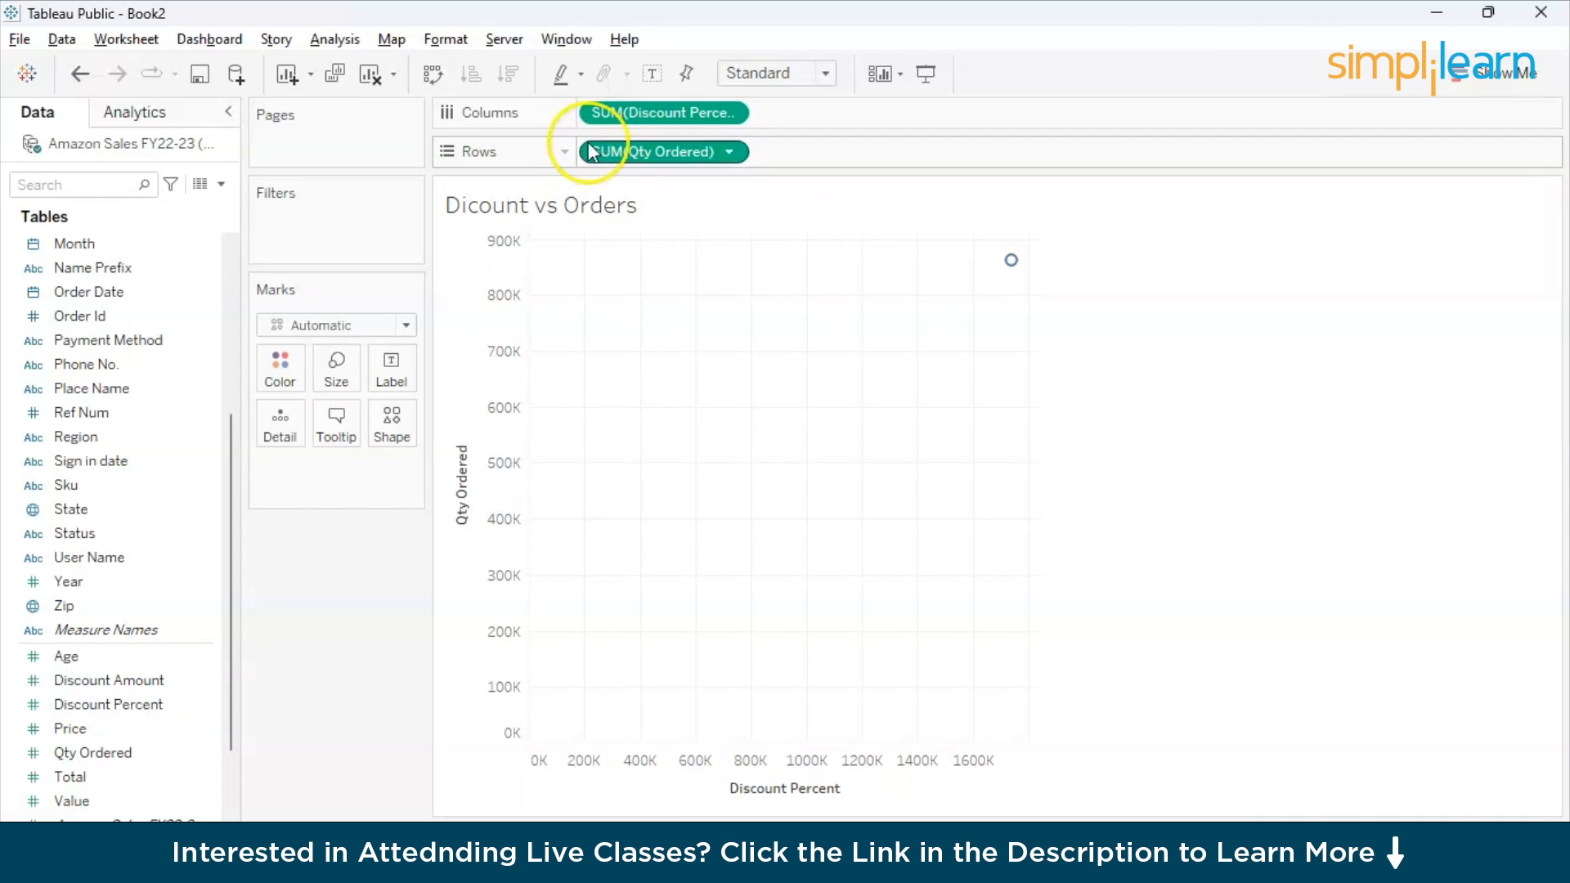
- Change both Discount Percent and Qty Ordered from summed measures to dimensions to plot individual points
left_click(727, 112)
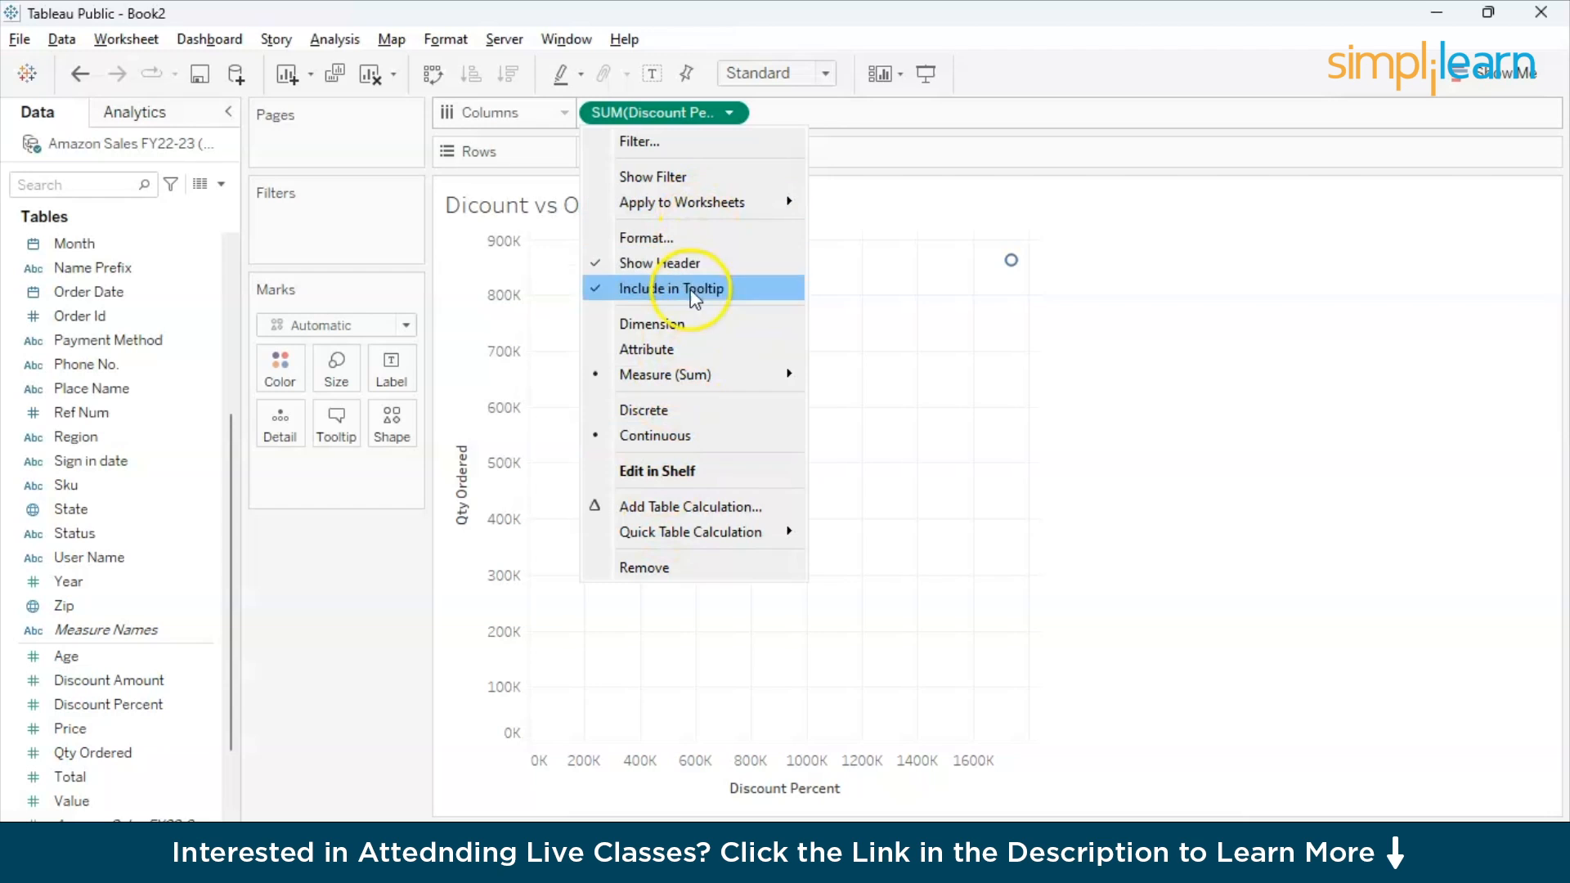
left_click(689, 323)
left_click(682, 165)
left_click(721, 152)
left_click(728, 151)
left_click(694, 360)
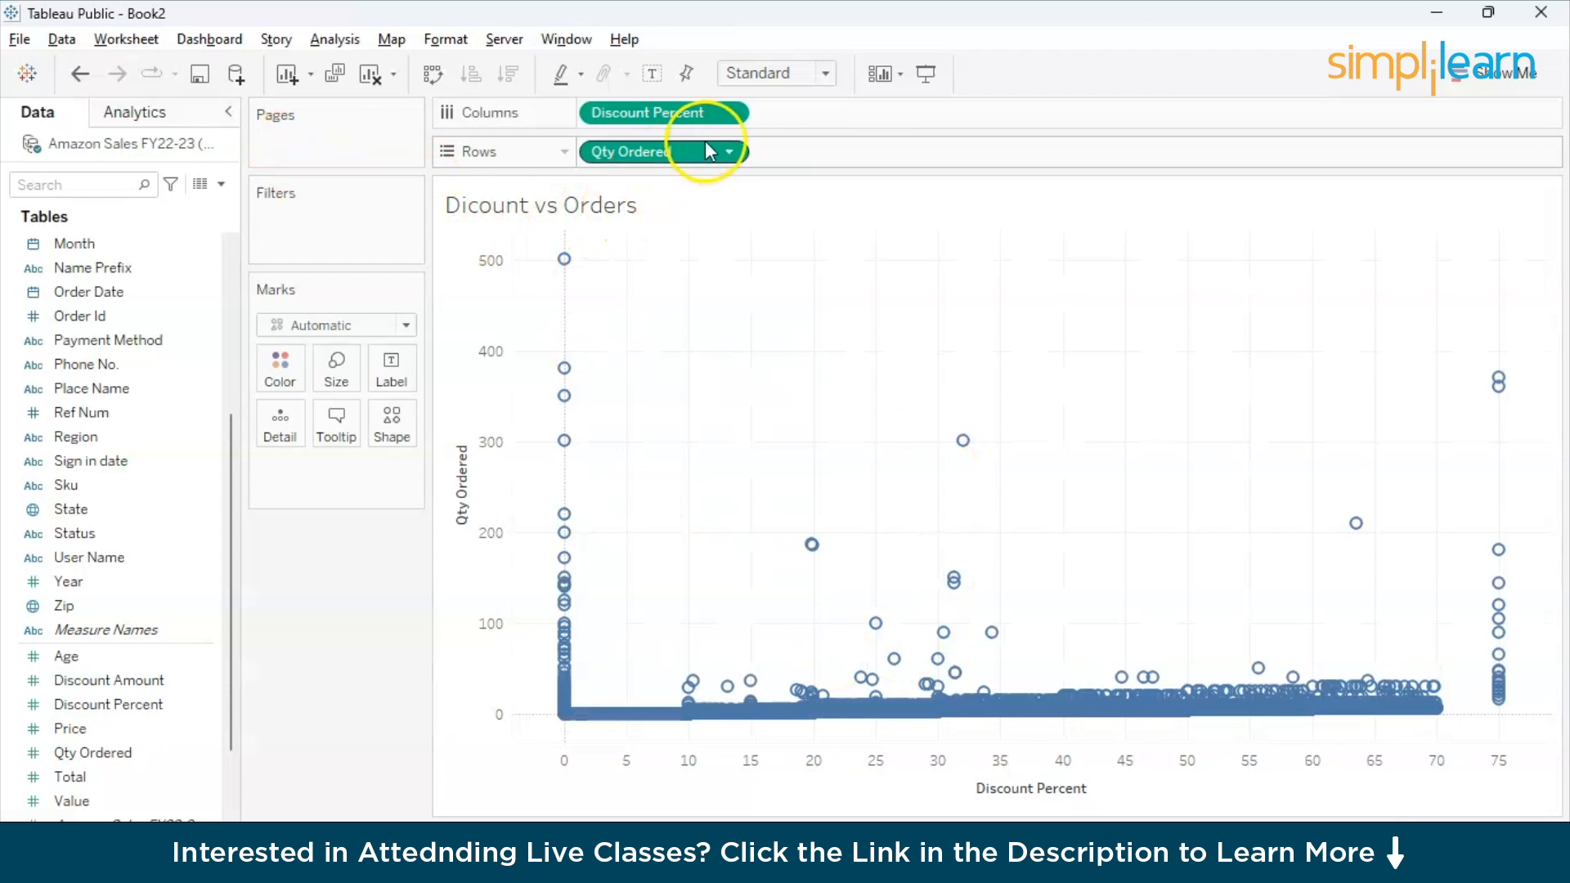
left_click(730, 113)
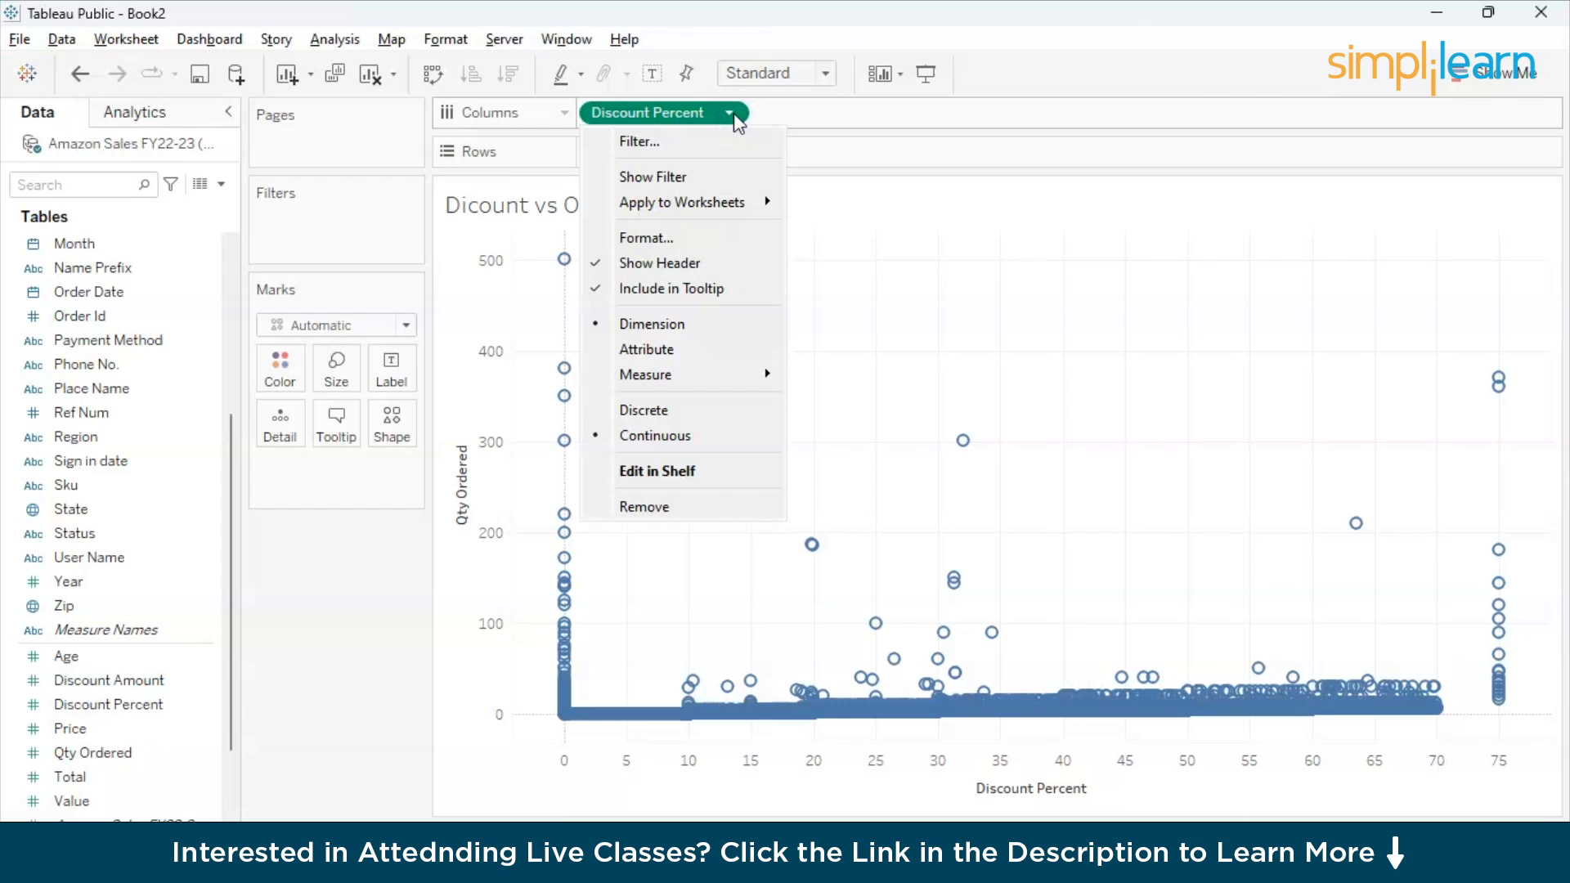
left_click(696, 239)
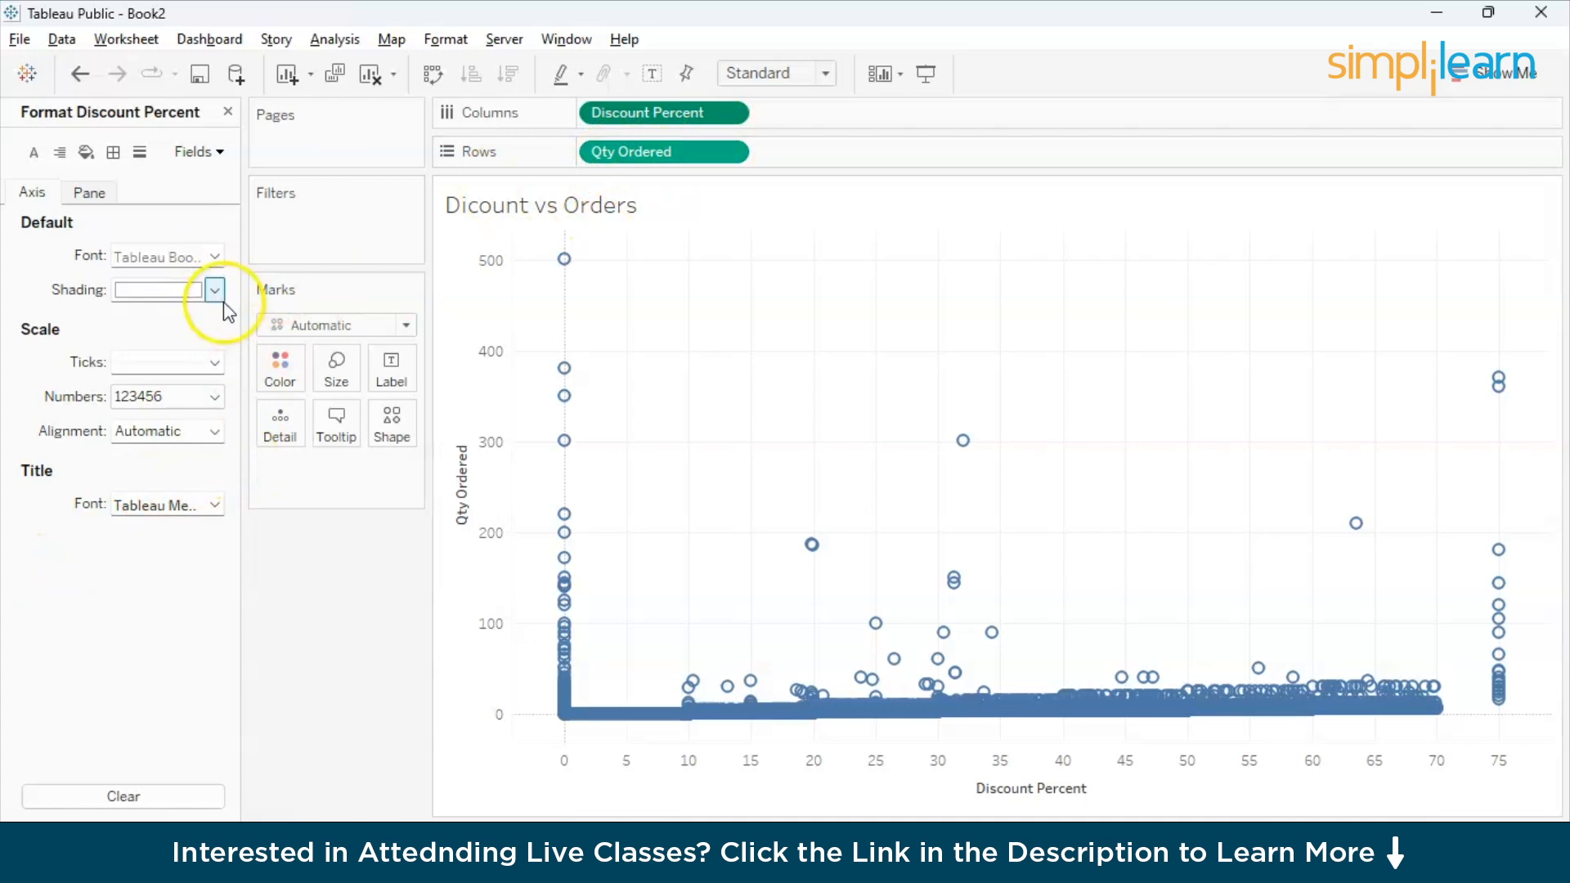
left_click(228, 111)
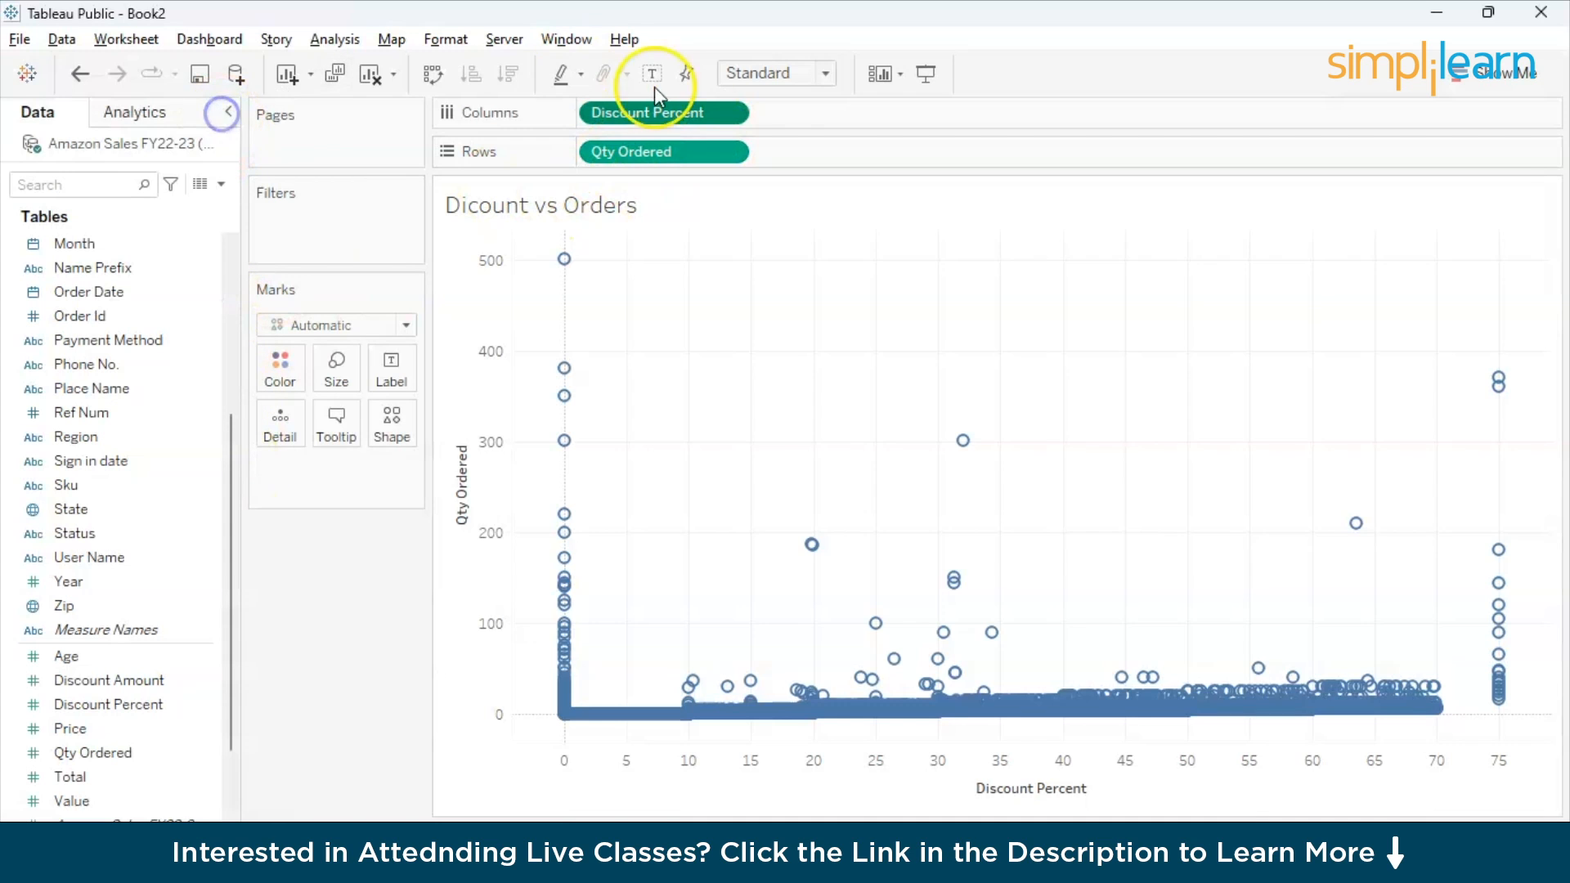
- Try converting Discount Percent on Columns to a discrete field, and undo the conversion
left_click(728, 112)
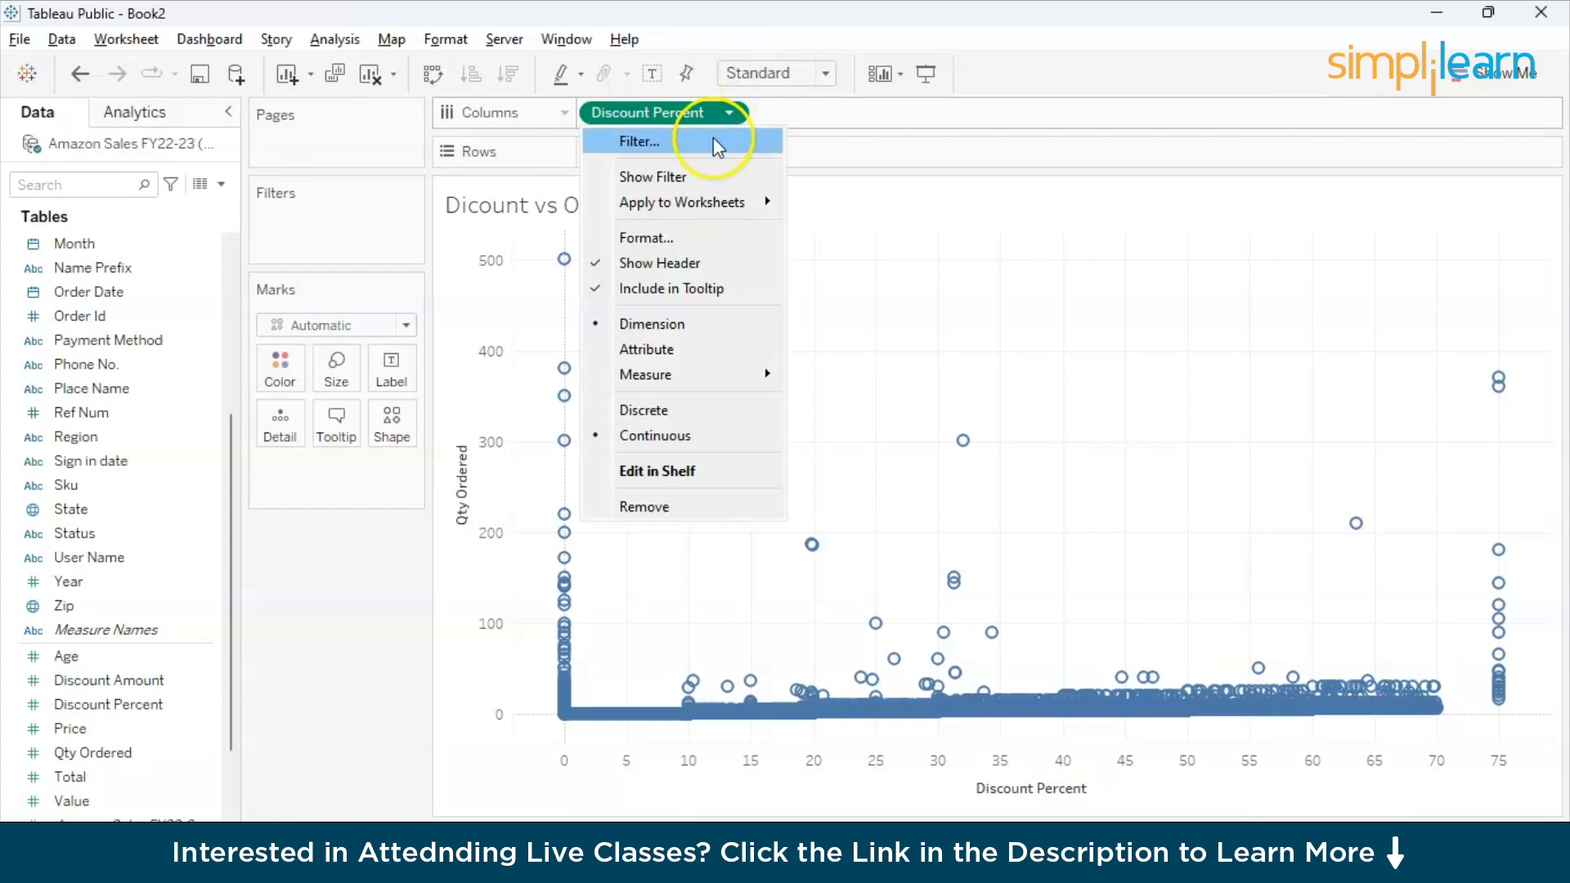
left_click(669, 417)
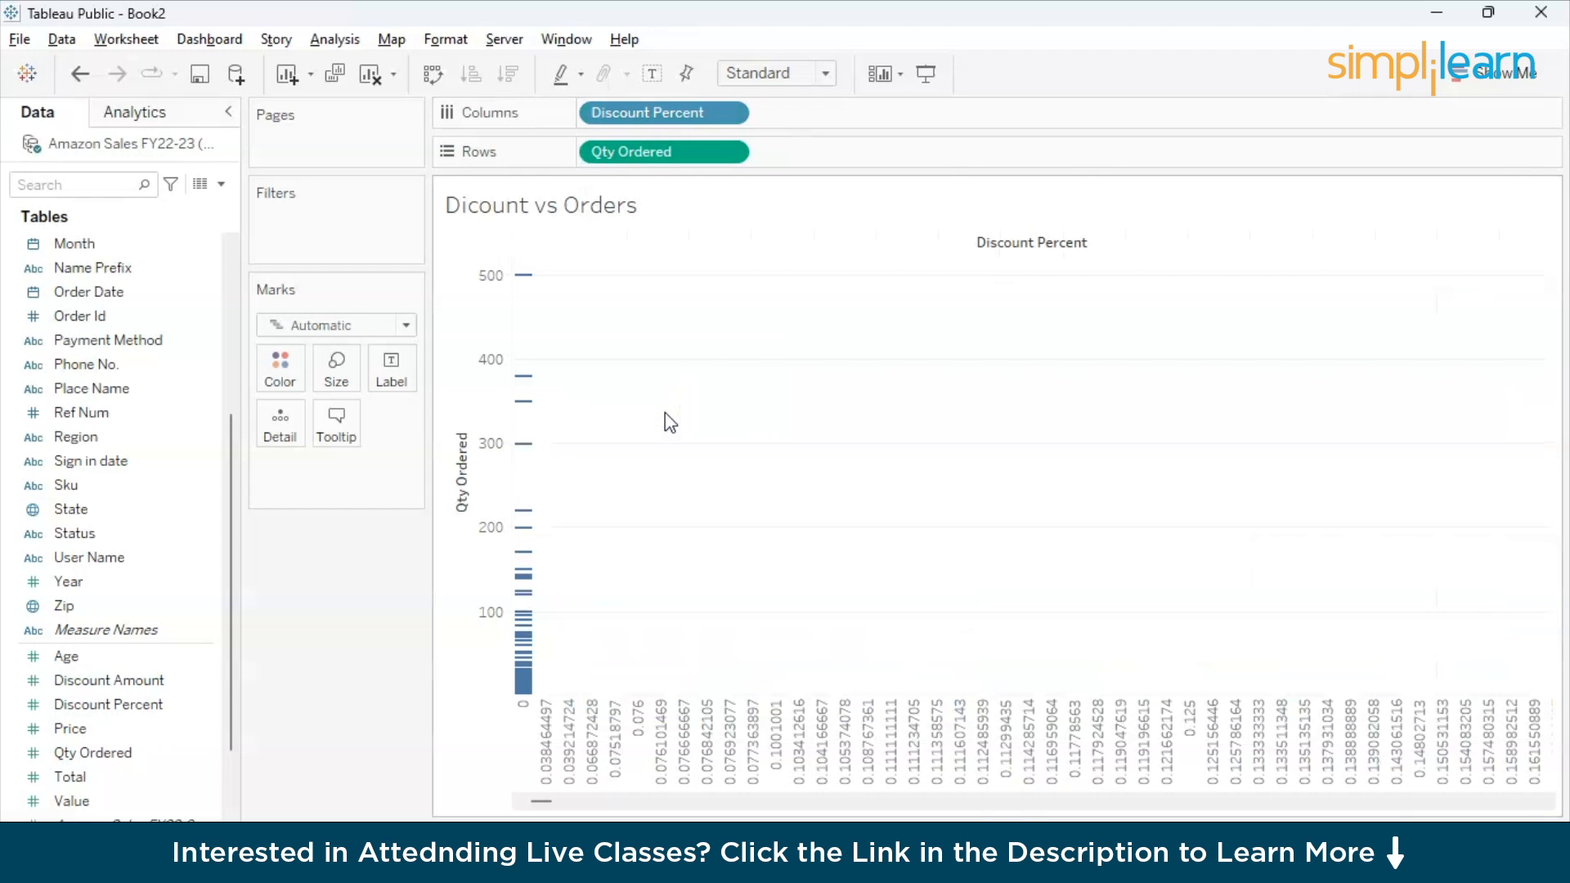
key("ctrl+z")
- Filter the Dicount vs Orders chart to Discount Percent values from 10 to 75
left_click(730, 114)
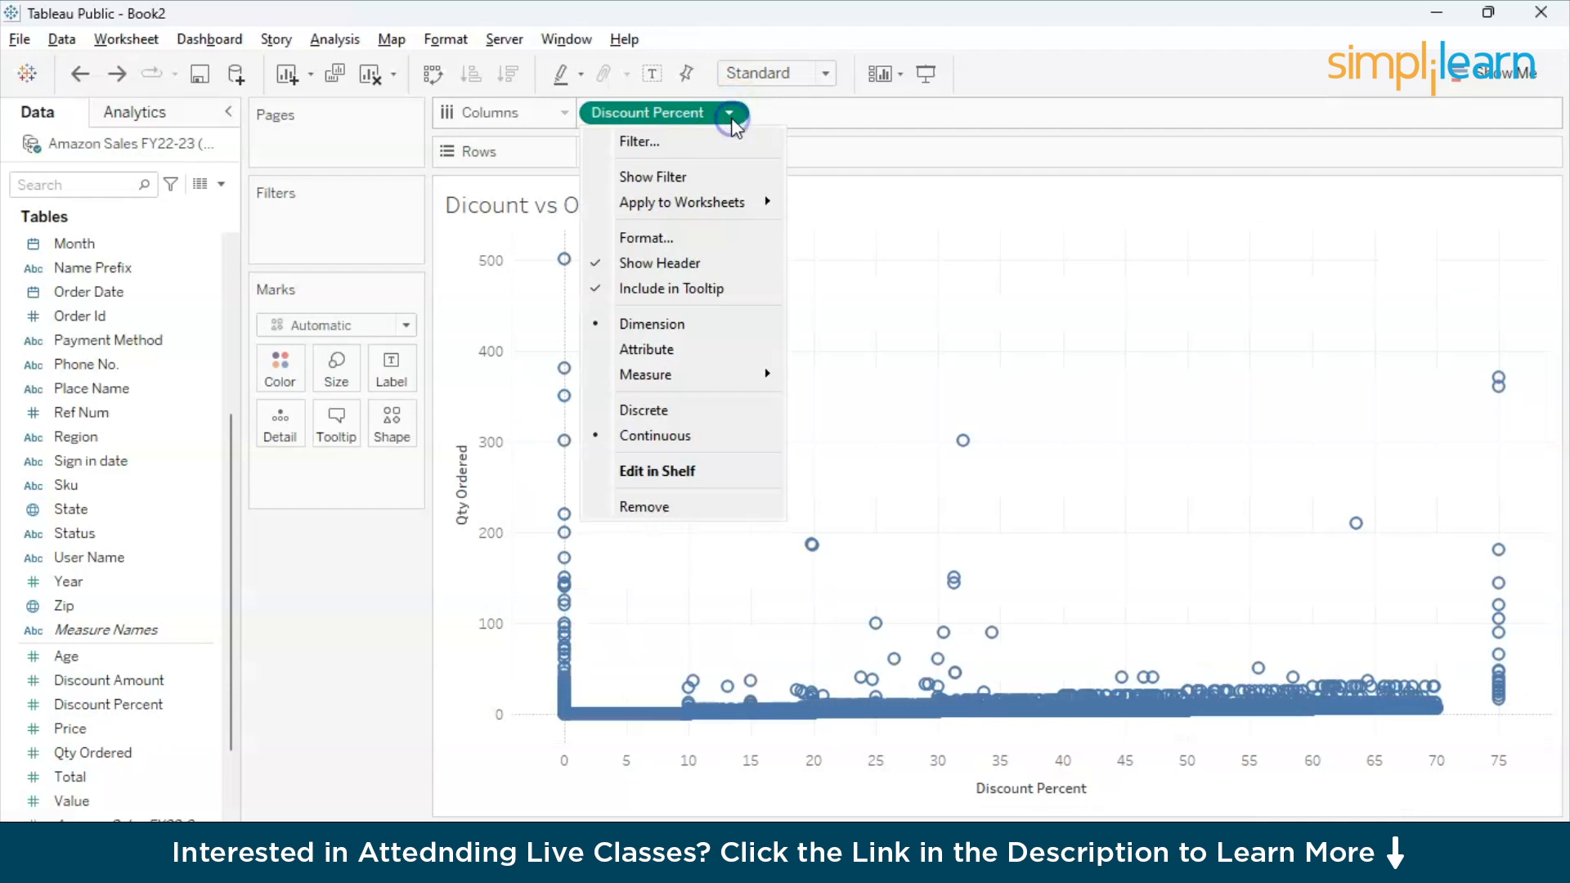
left_click(696, 144)
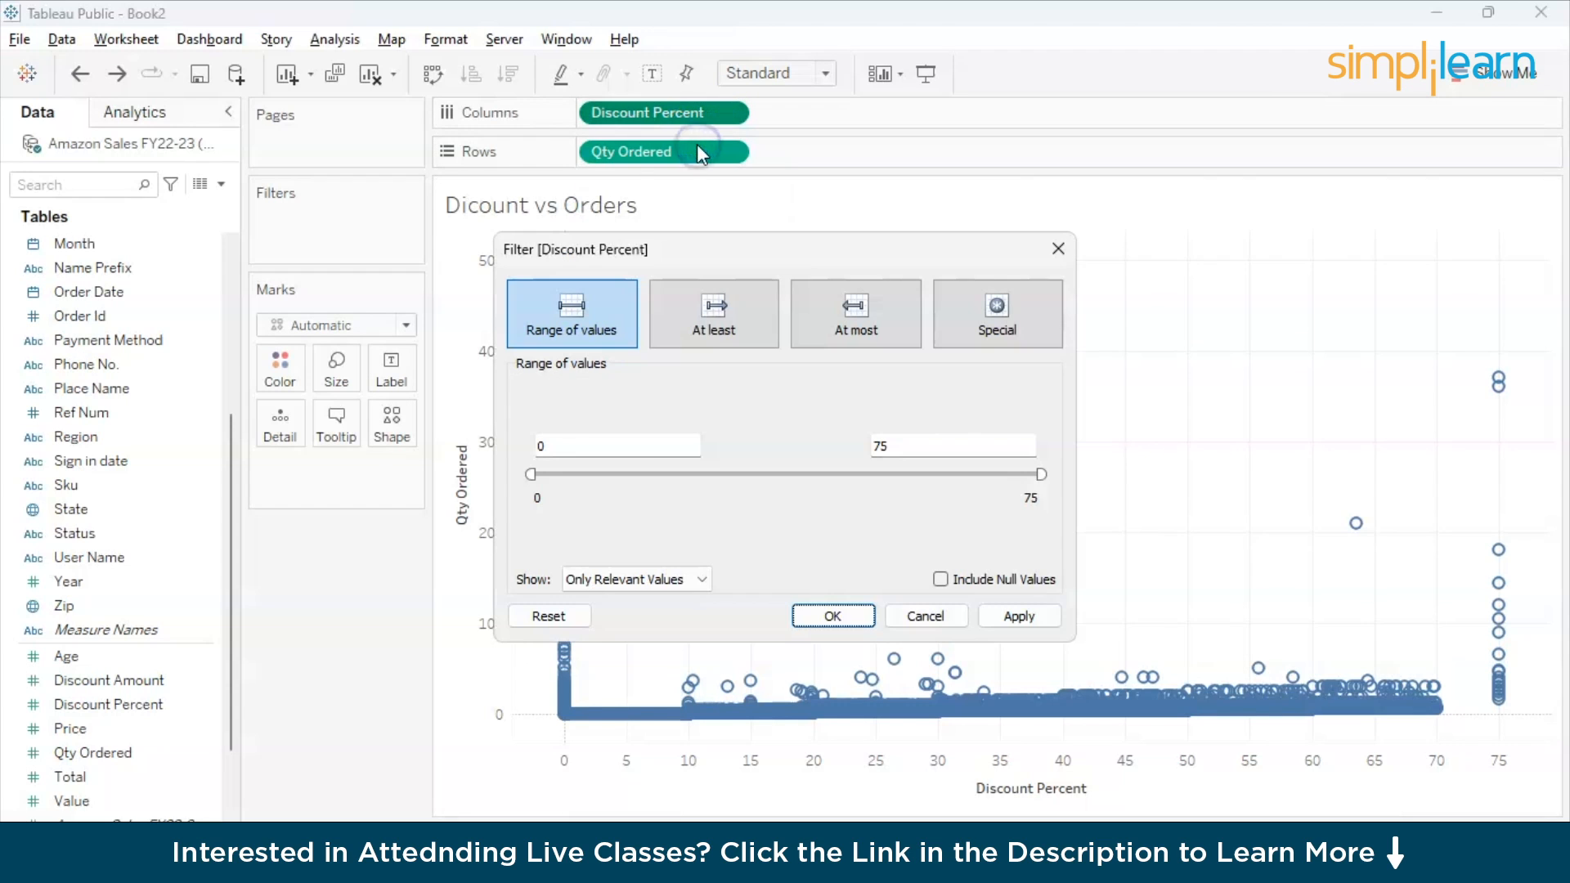
left_click(603, 443)
key("BackSpace")
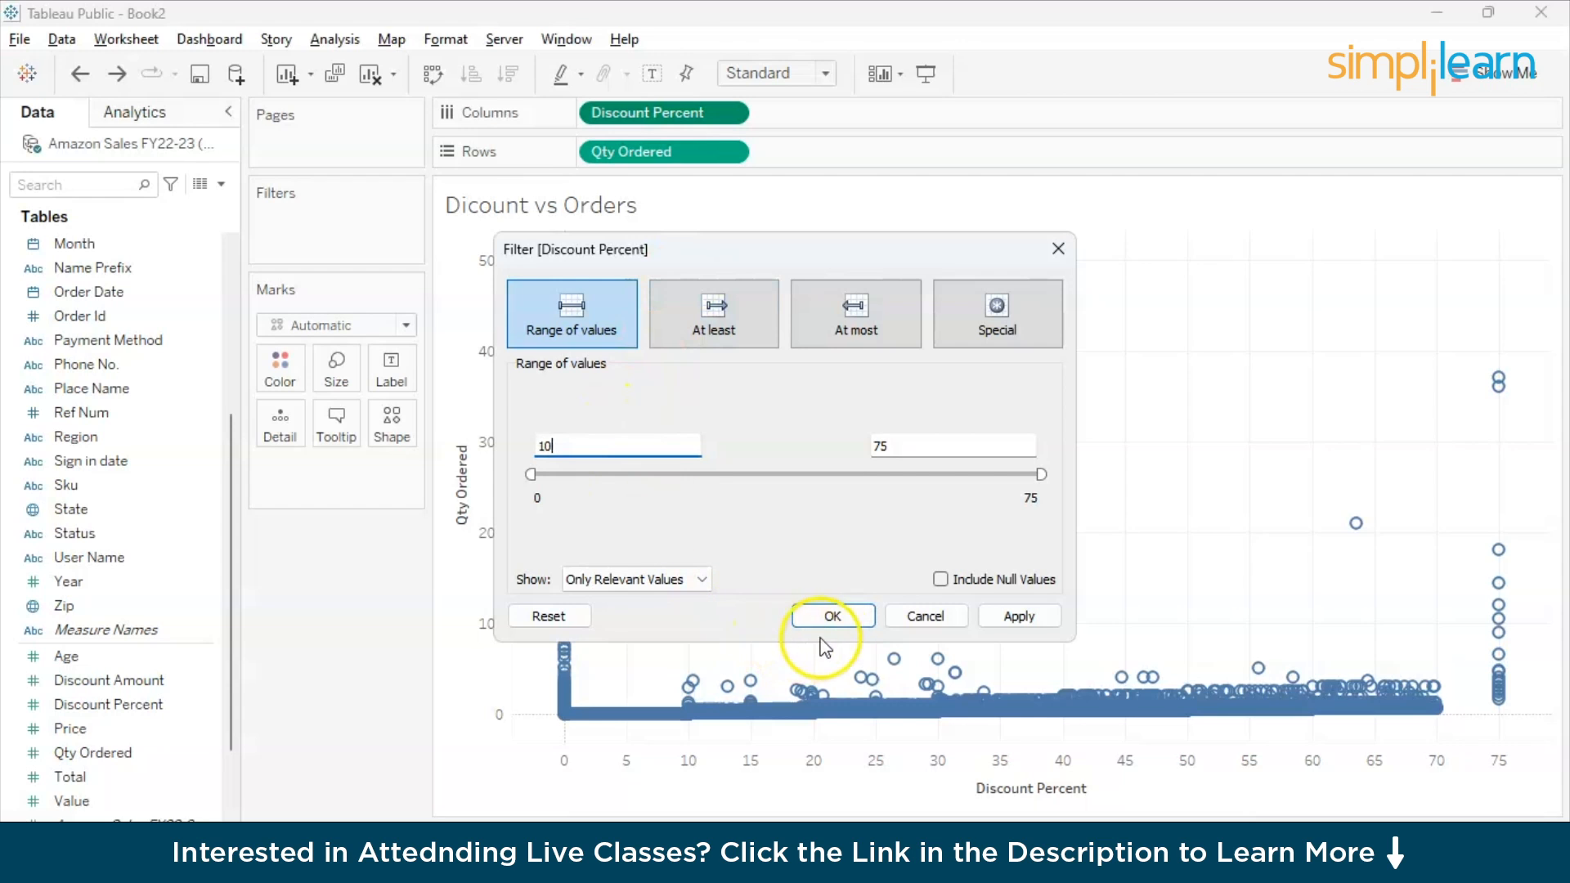
left_click(832, 617)
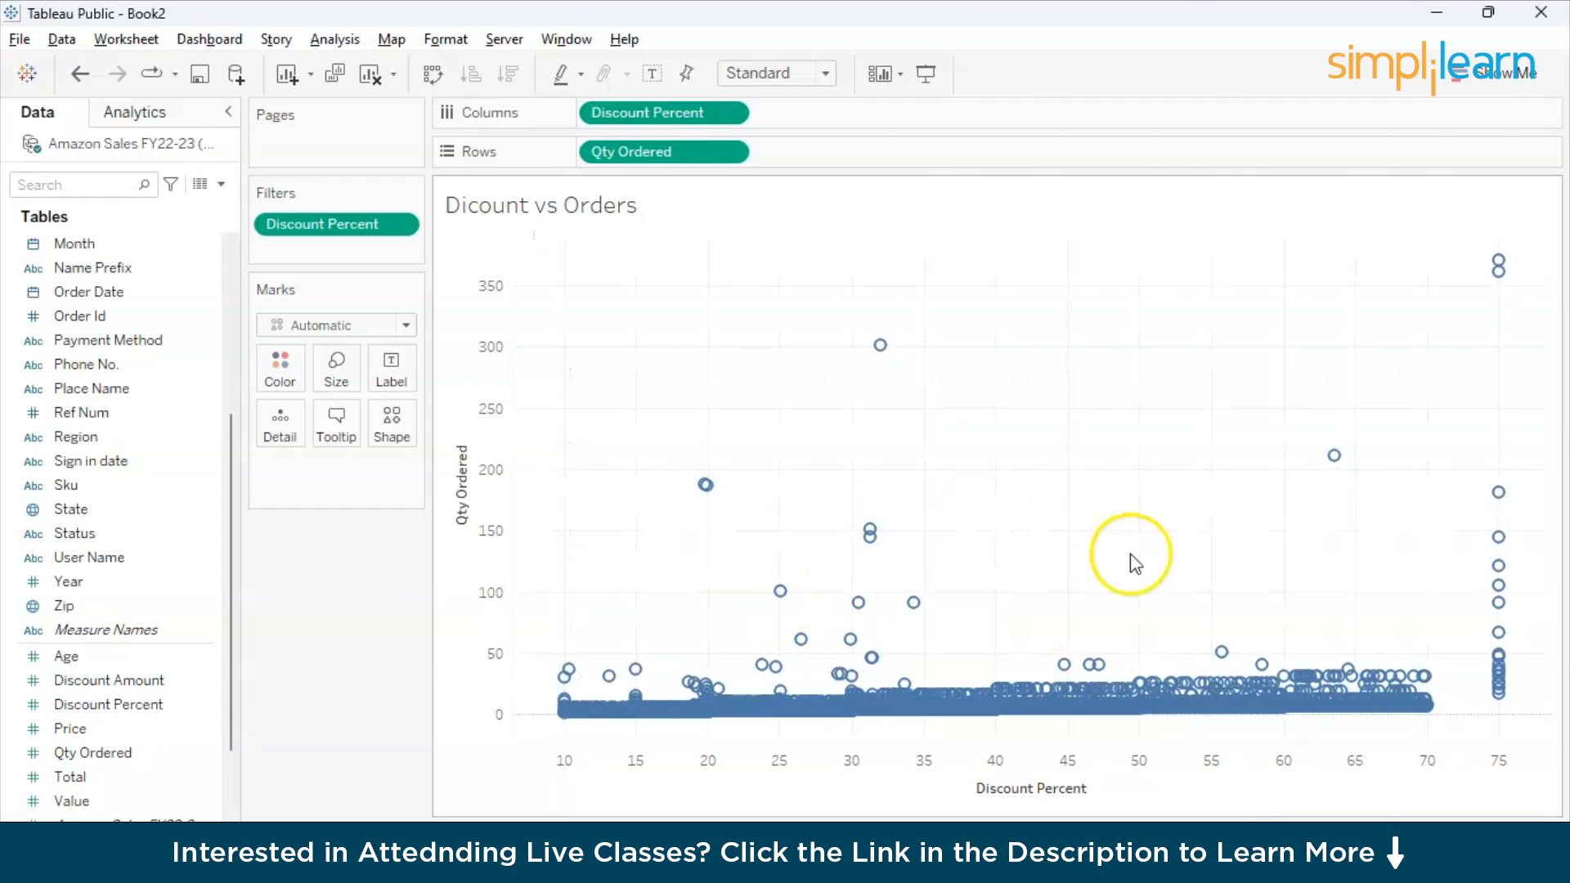
mouse_move(1501, 286)
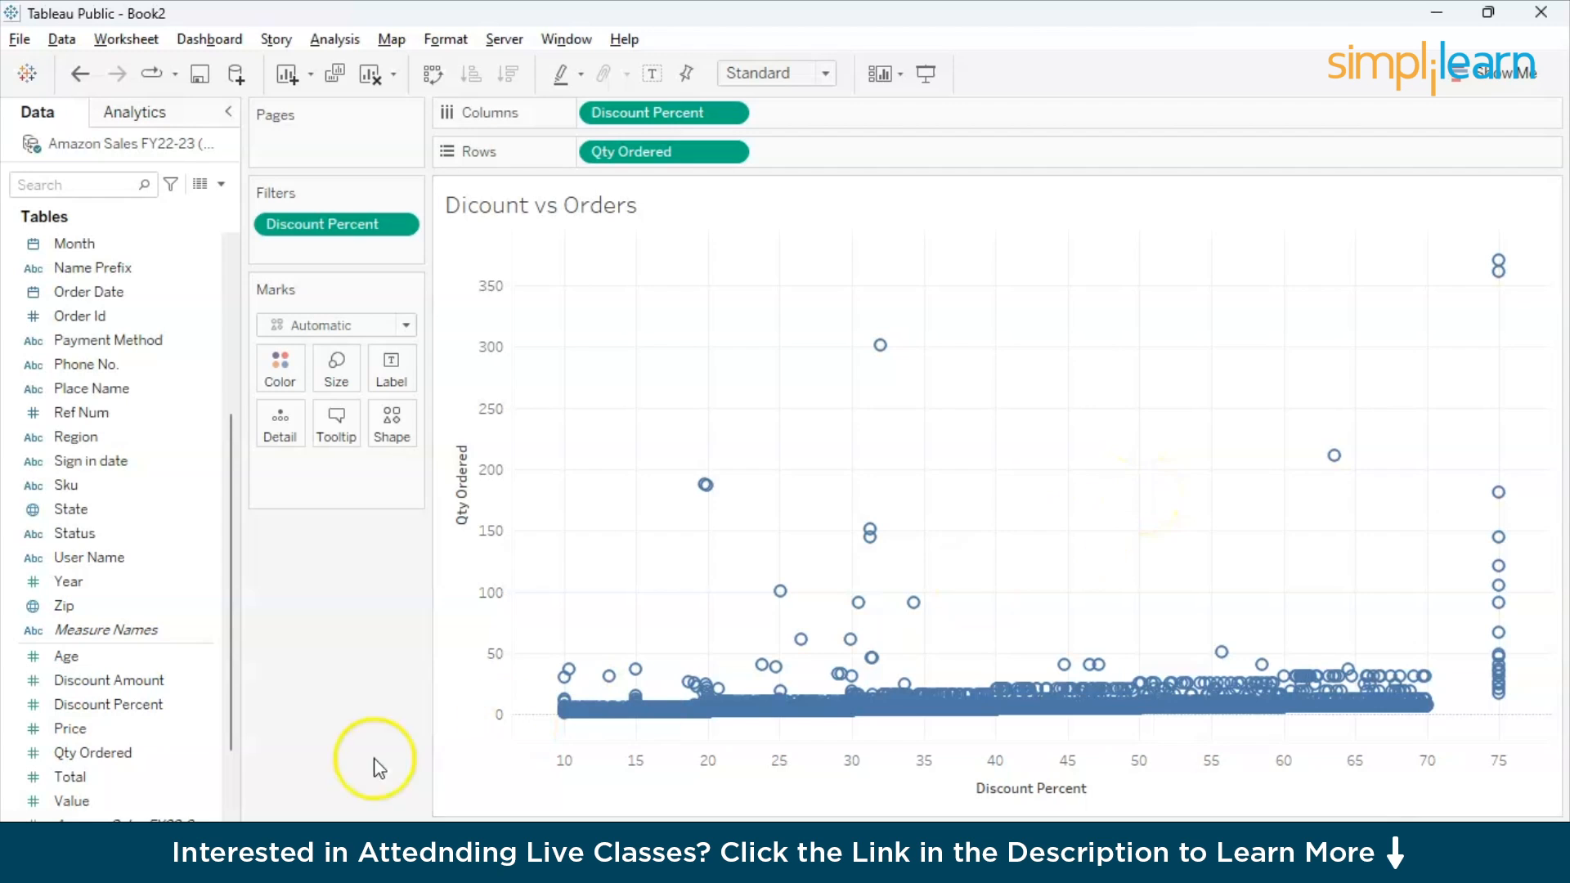
- Add a new worksheet and plot the sum of Total on Rows
left_click(92, 860)
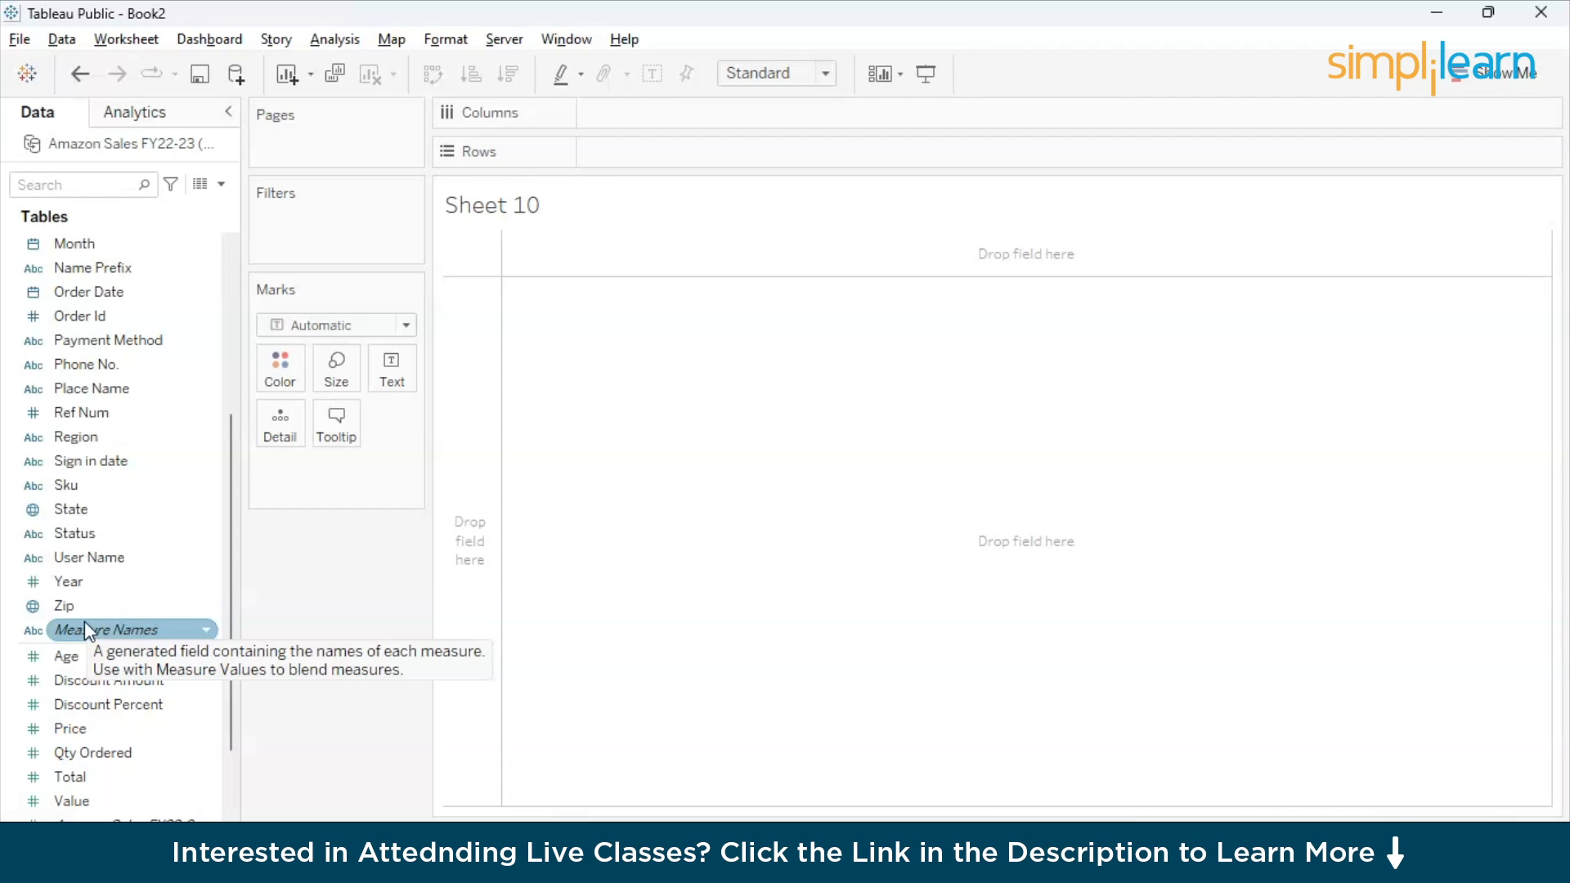
left_click(132, 412)
left_click(121, 565)
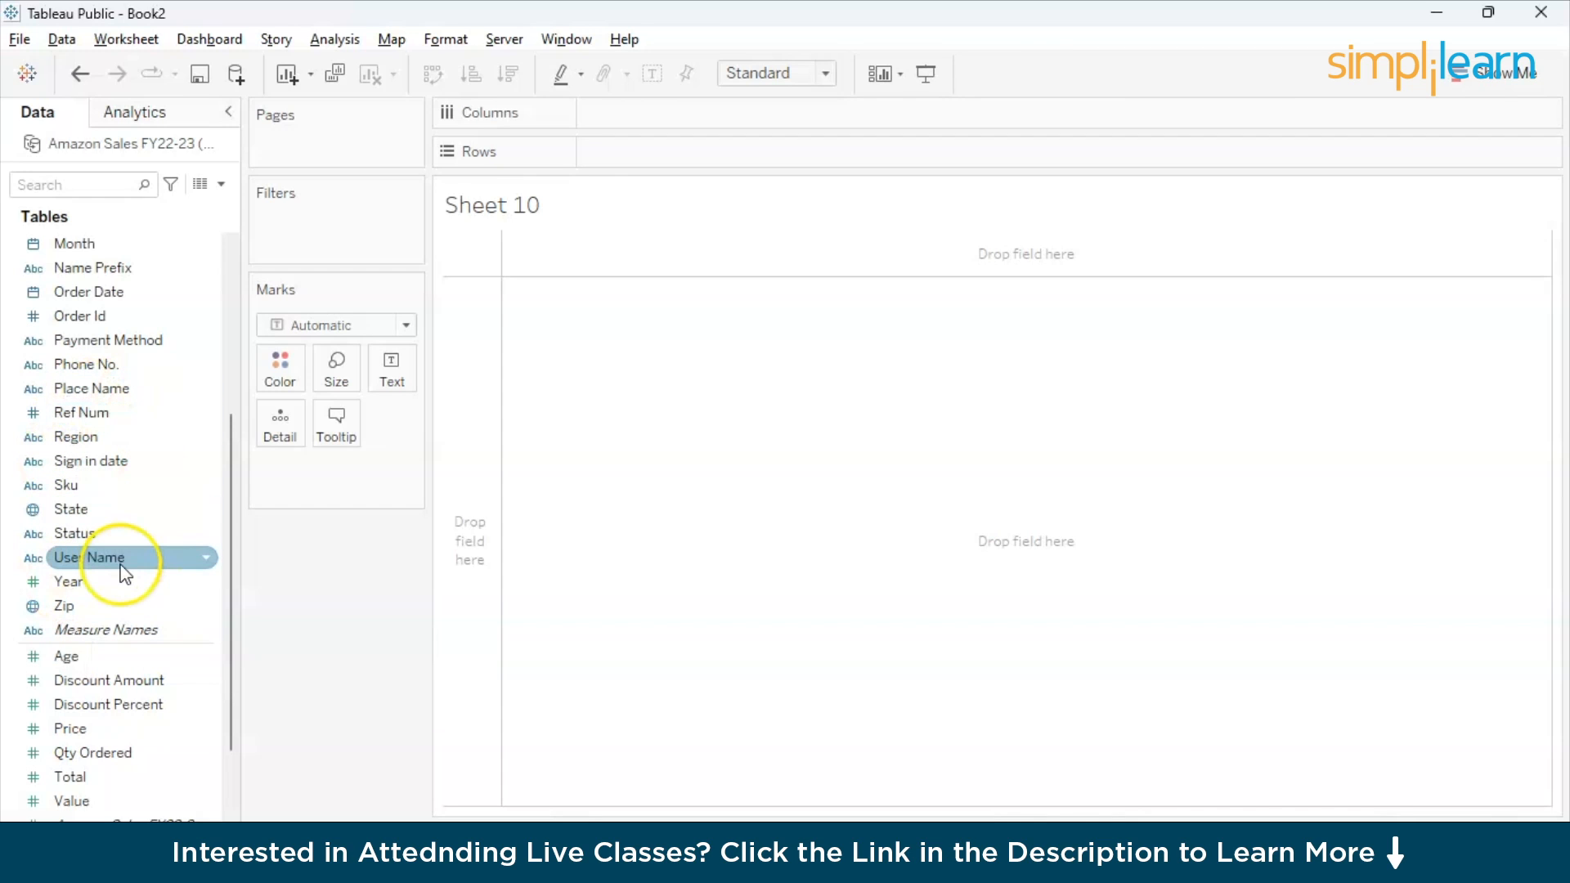
left_click(106, 751)
left_click(88, 776)
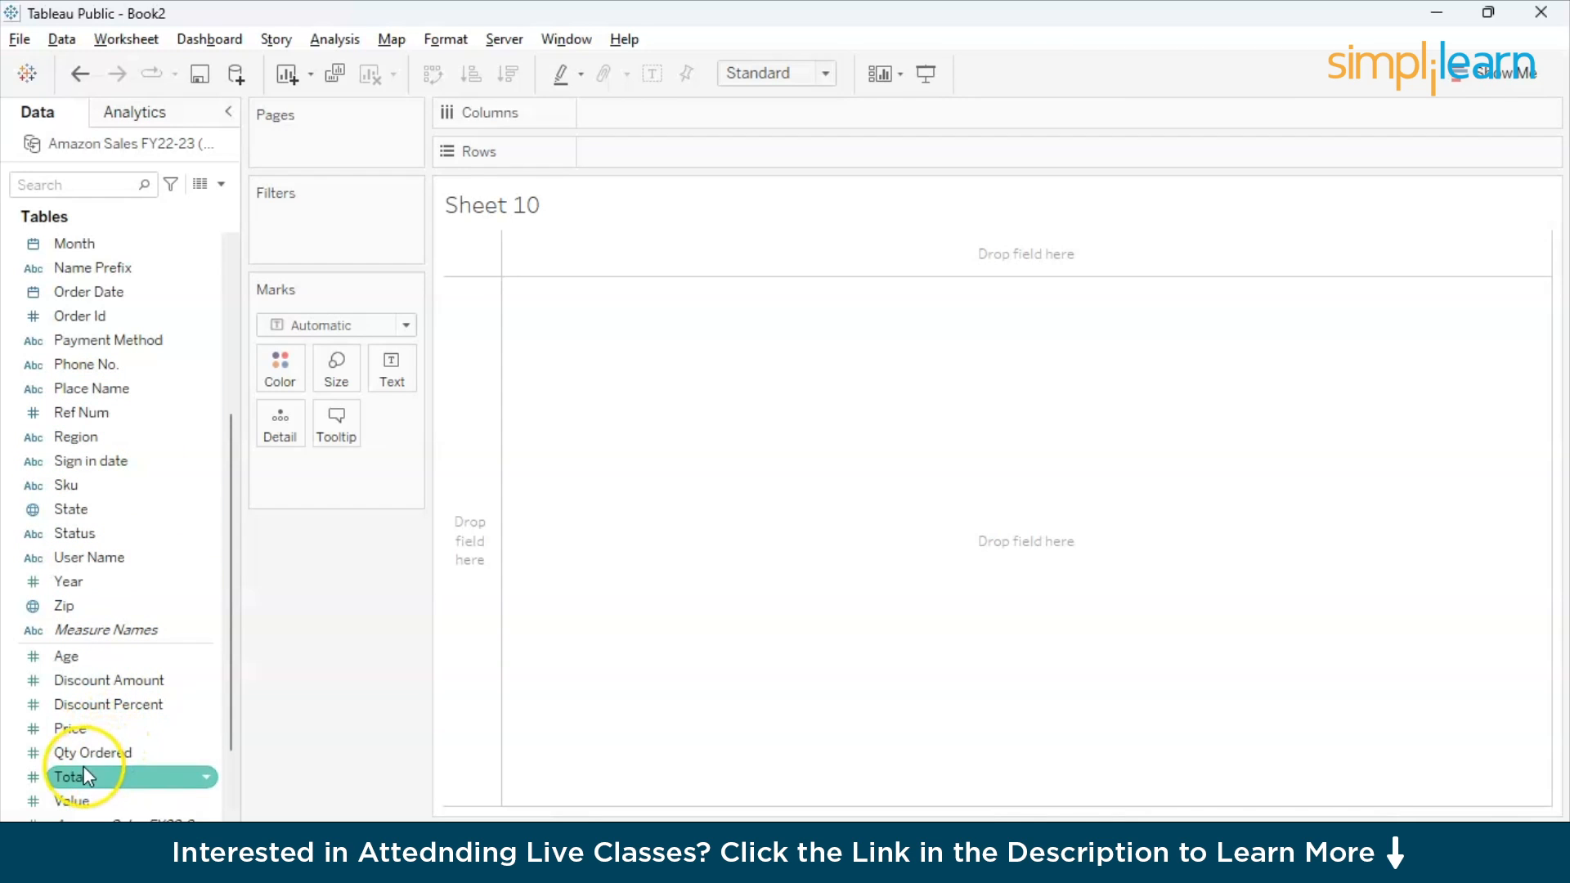
left_click_drag(88, 777, 628, 159)
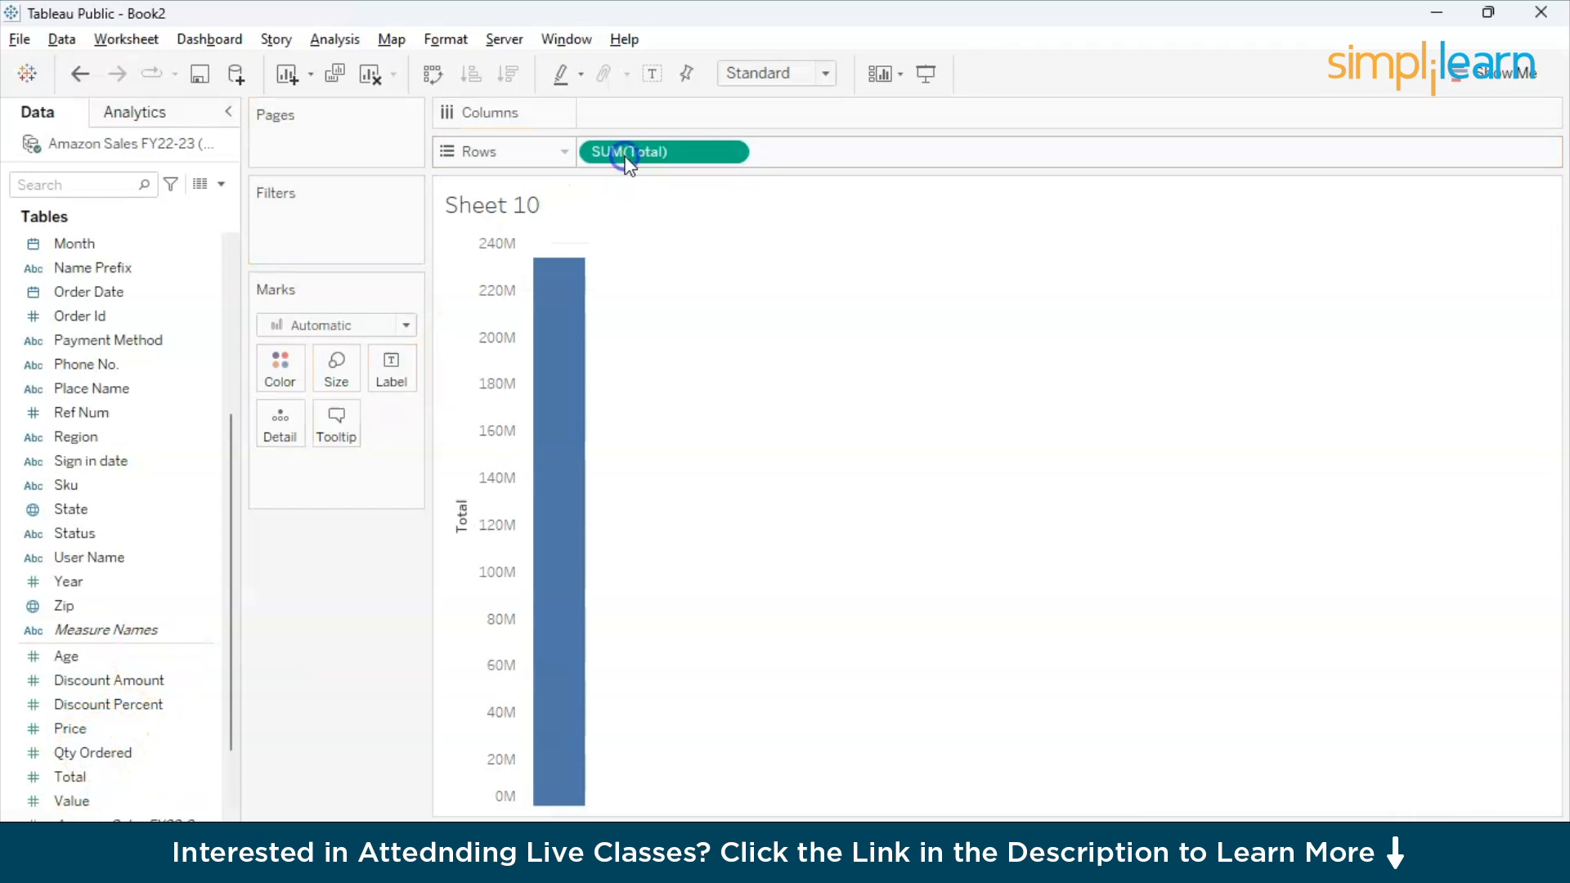
- Break the sum of Total down by Bi St on Columns
left_click(92, 462)
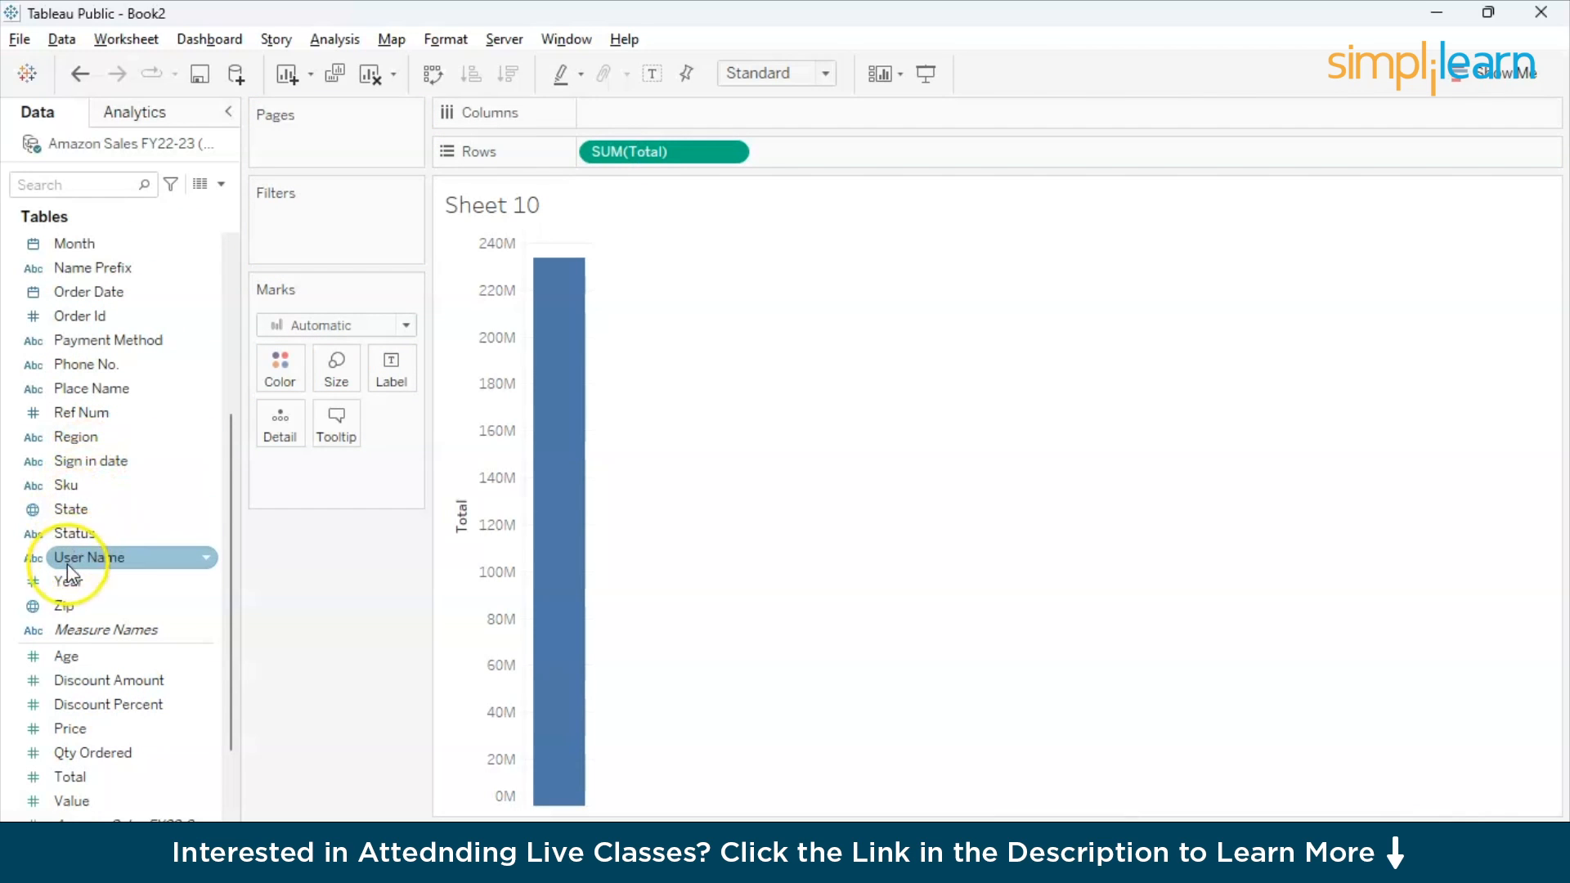
scroll(101, 436, "up", 1)
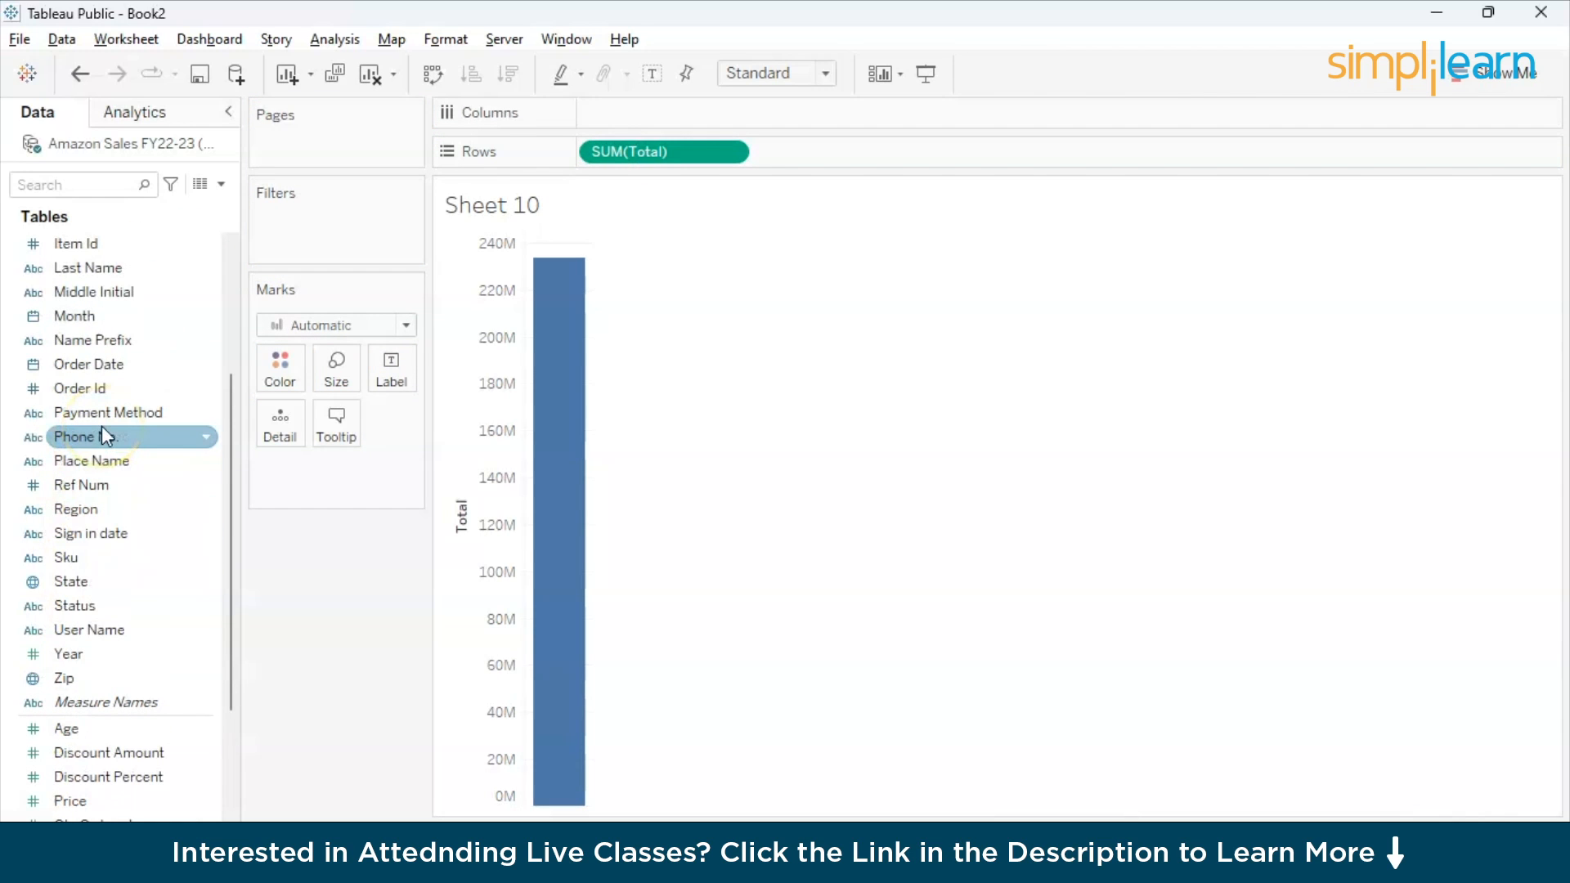
scroll(110, 339, "up", 3)
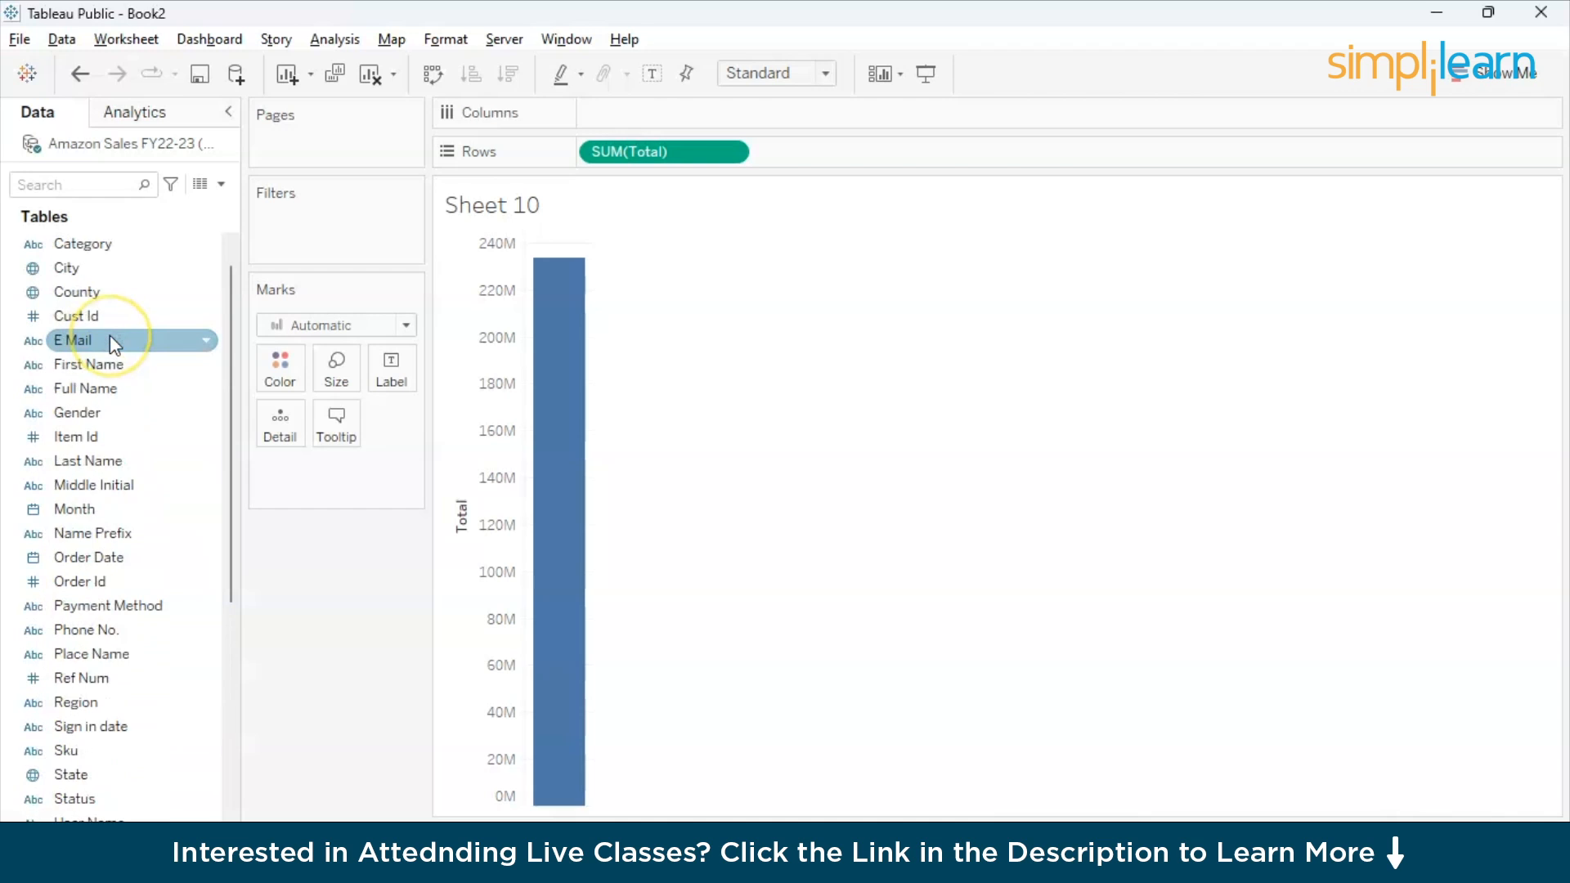
scroll(109, 340, "up", 1)
left_click(106, 252)
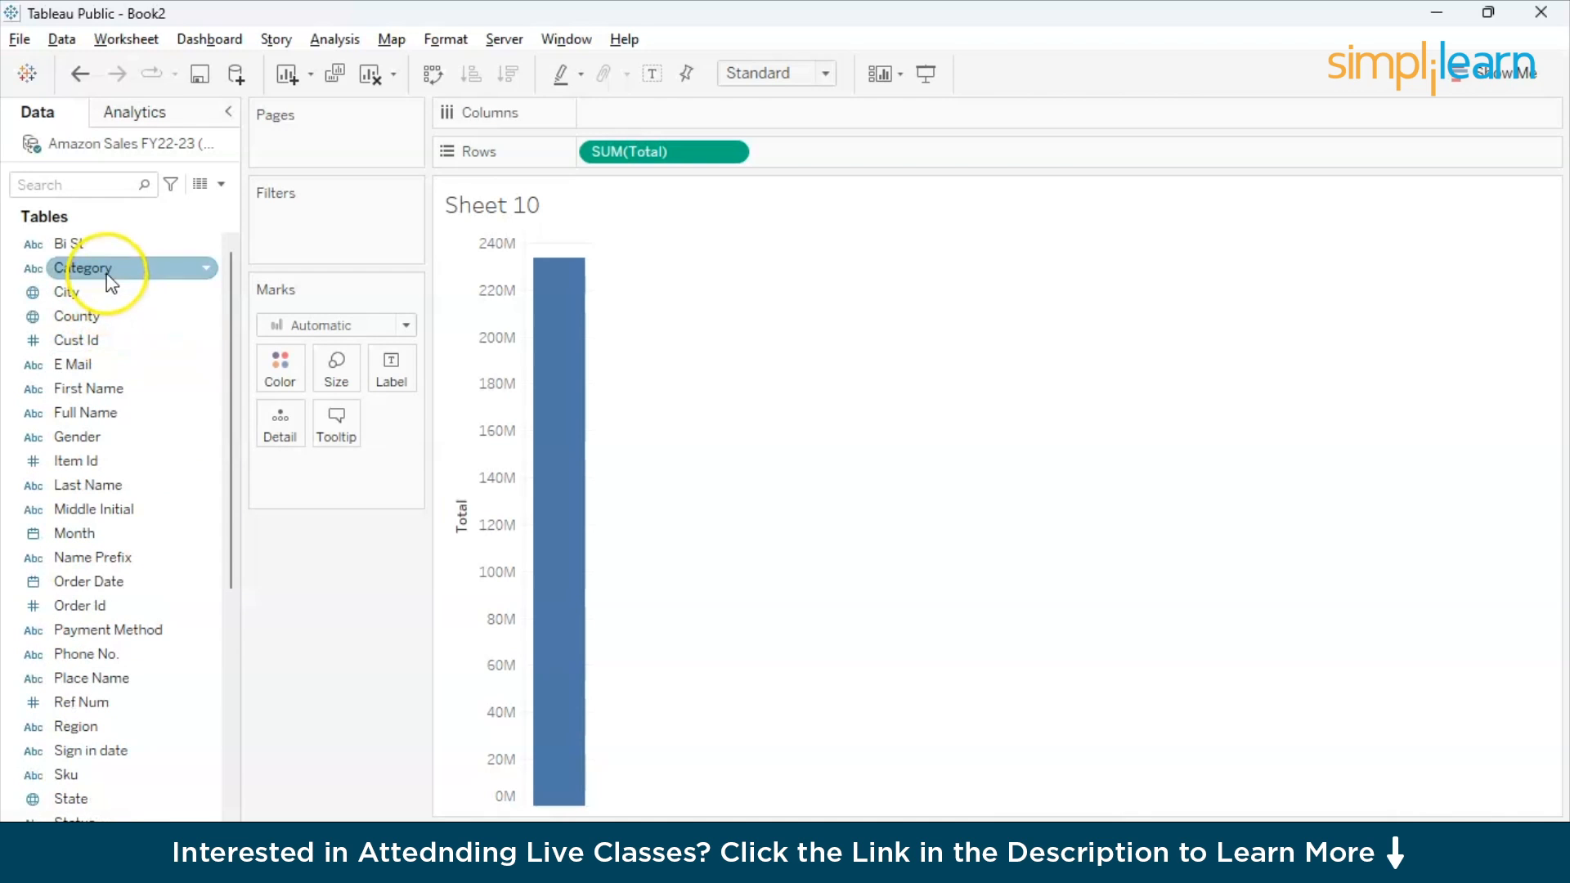
left_click_drag(107, 255, 656, 122)
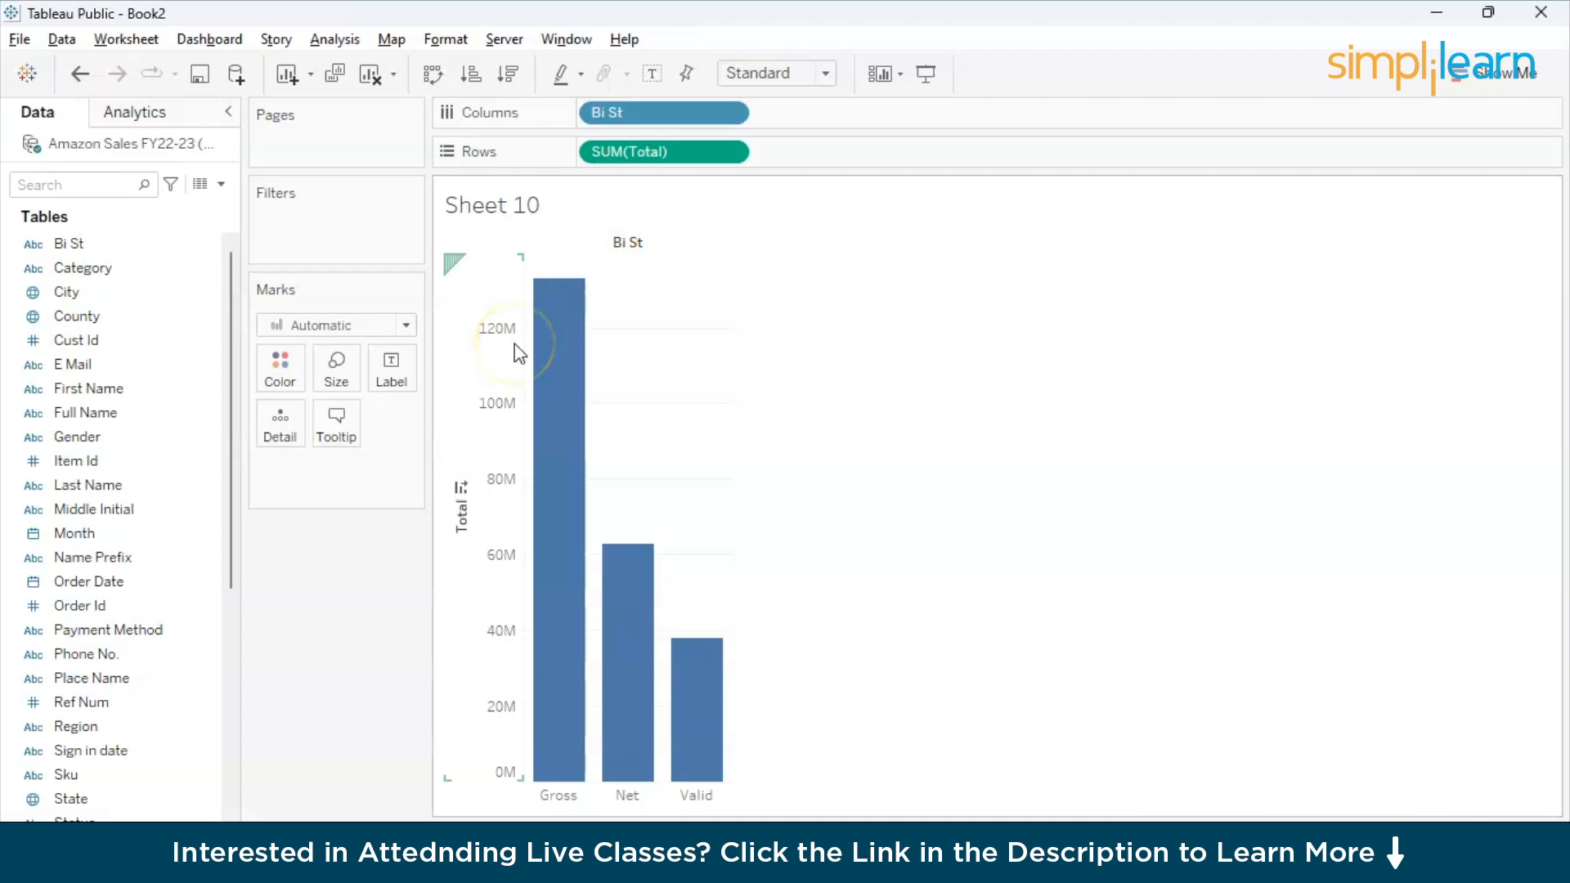
- Add Category after Bi St on Columns and sort the categories in descending order of Total
left_click(115, 271)
left_click_drag(119, 284, 821, 125)
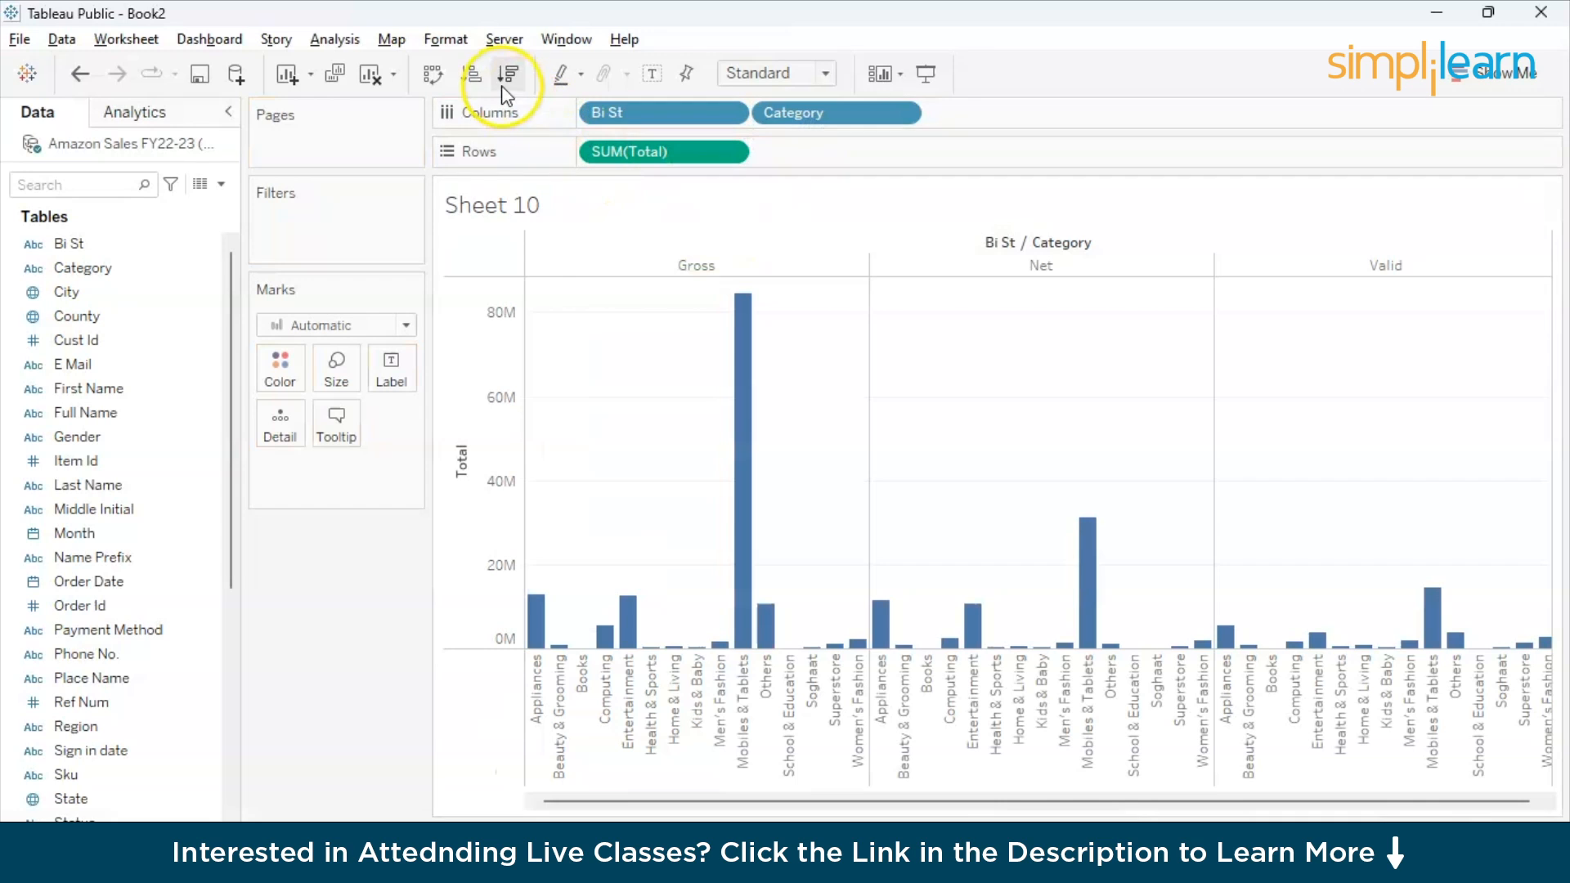
left_click(471, 76)
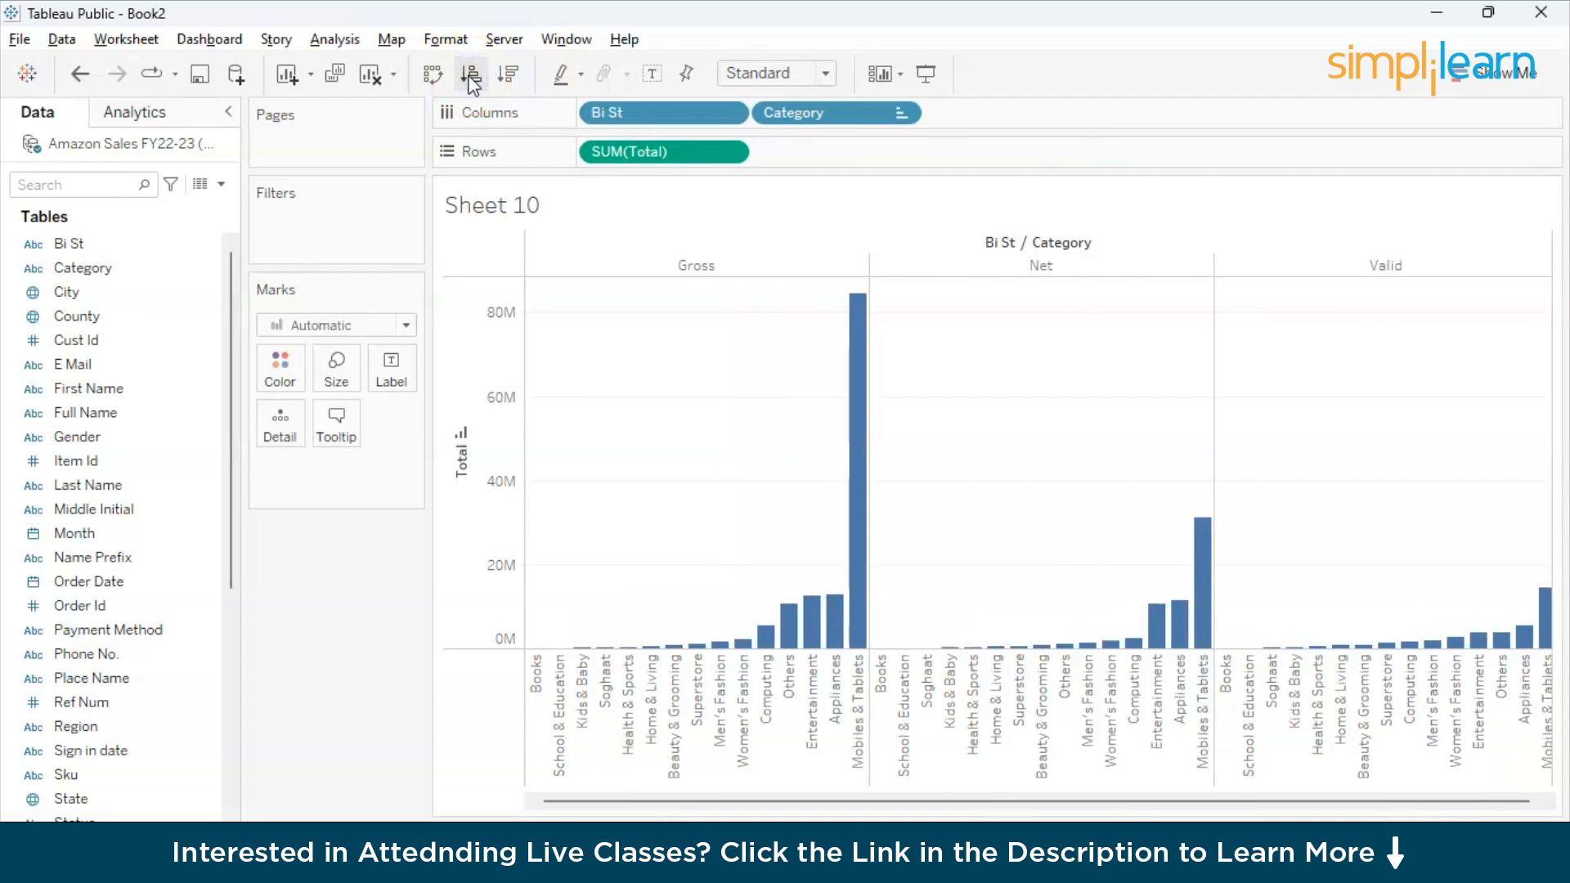
left_click(509, 73)
left_click_drag(814, 116, 452, 315)
key("ctrl+z")
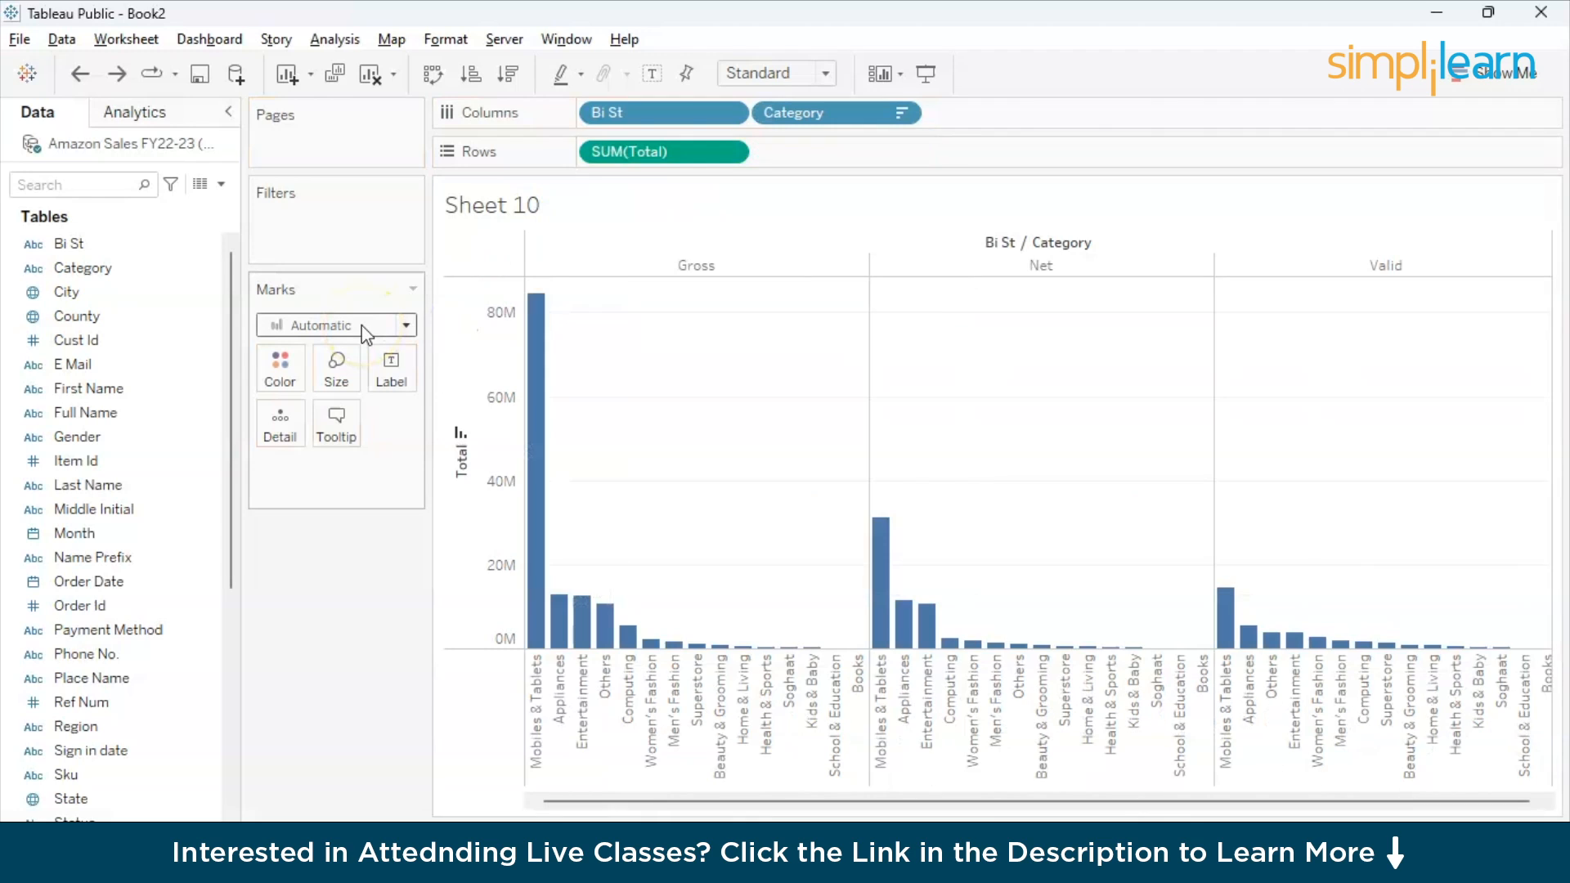
- Colour the bars by Category and label them with the sum of Total
left_click_drag(785, 113, 278, 360)
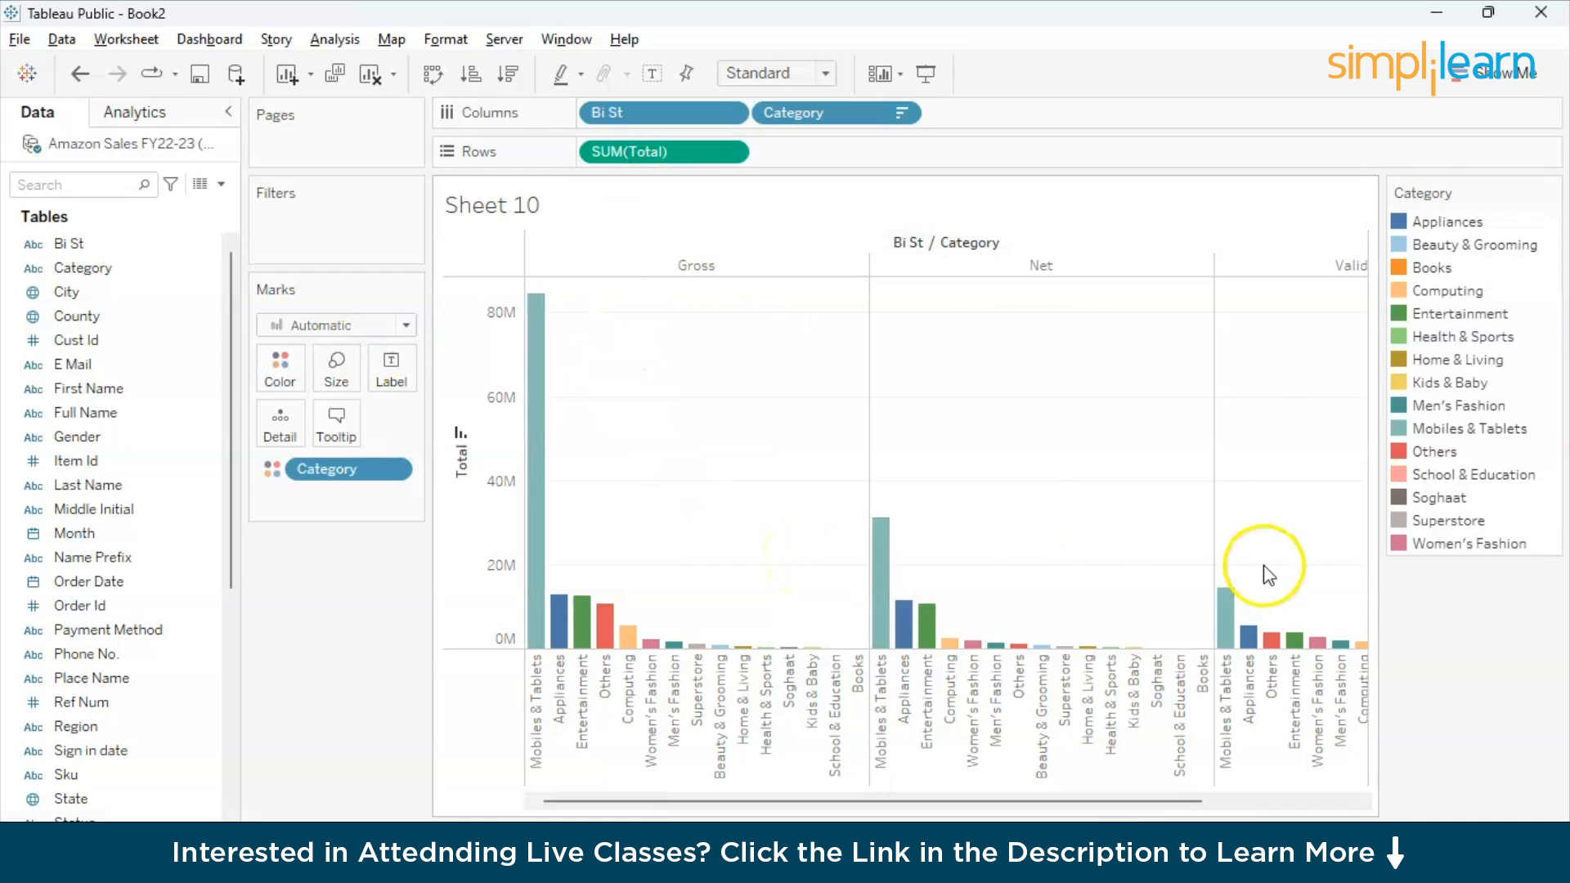
left_click_drag(1047, 797, 1233, 783)
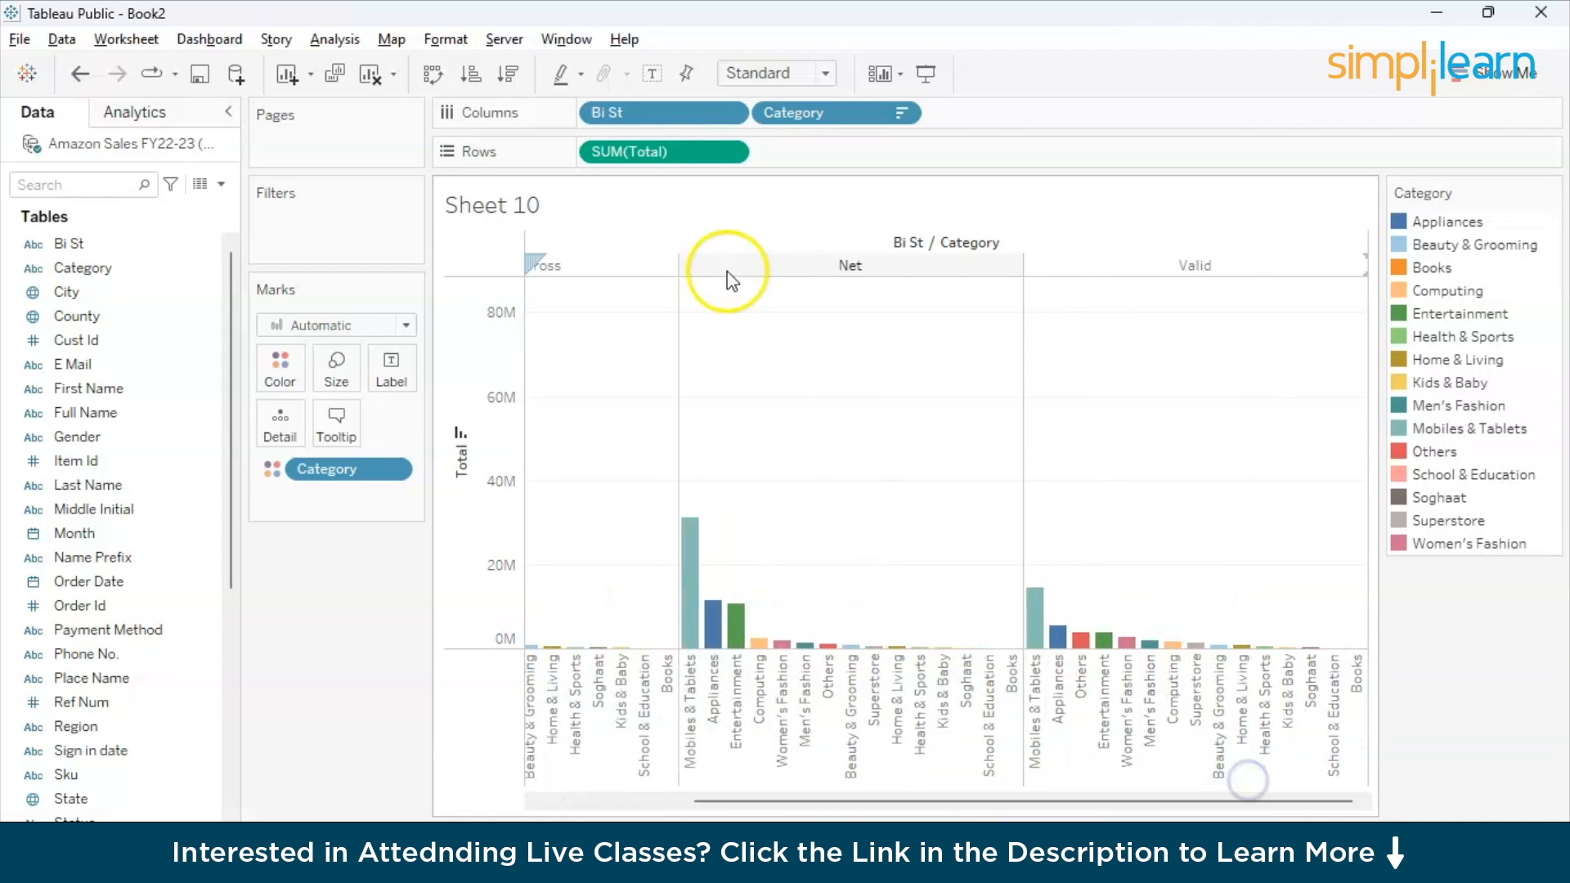
left_click_drag(659, 152, 391, 368)
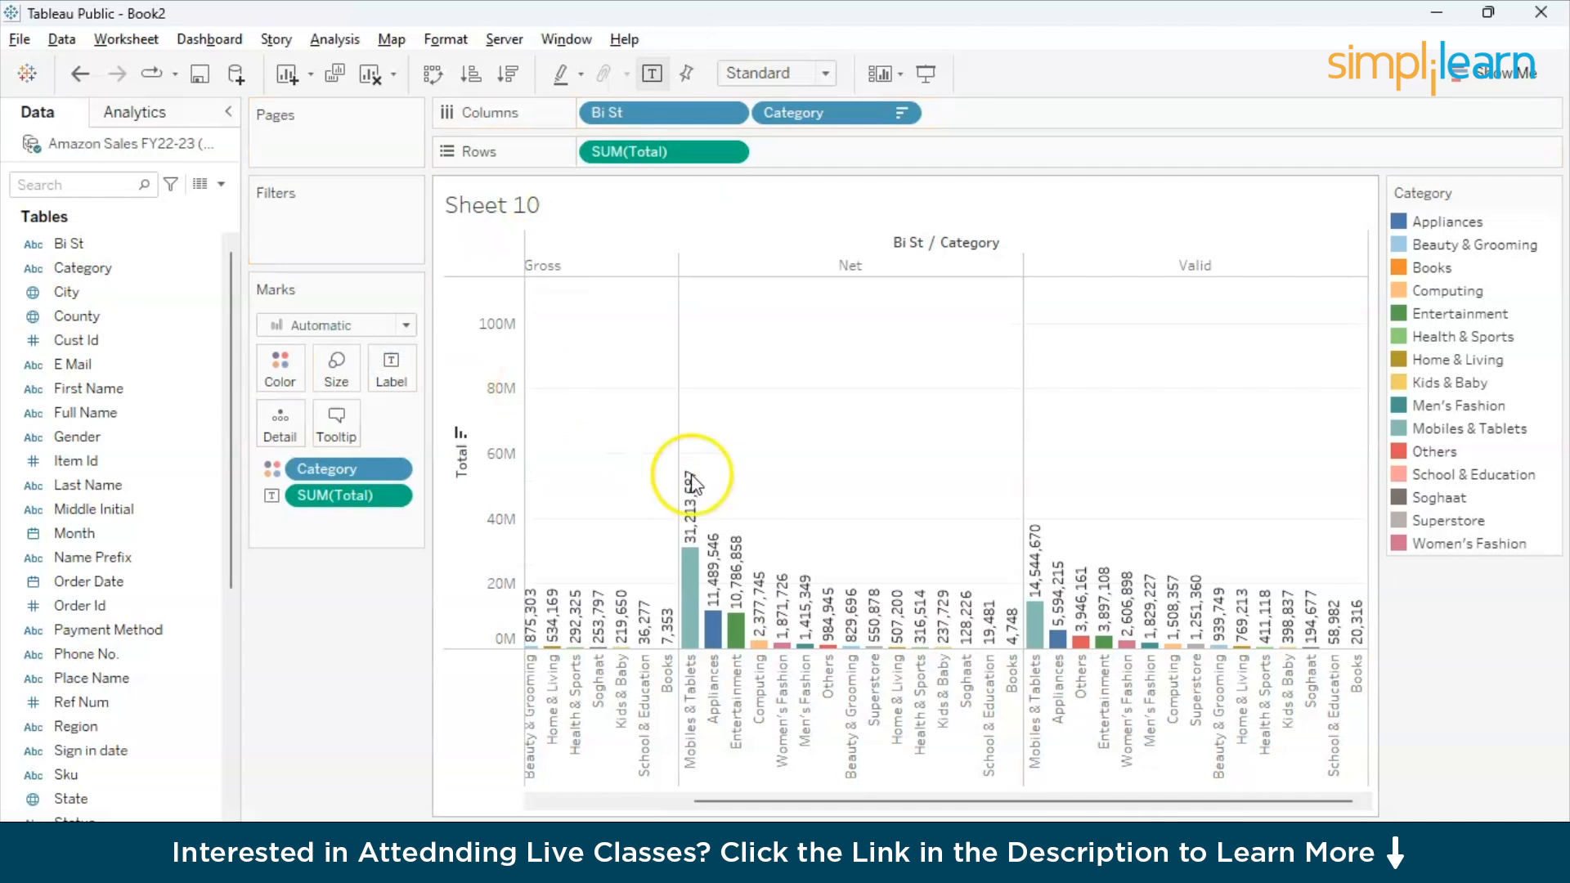
scroll(730, 497, "left", 3)
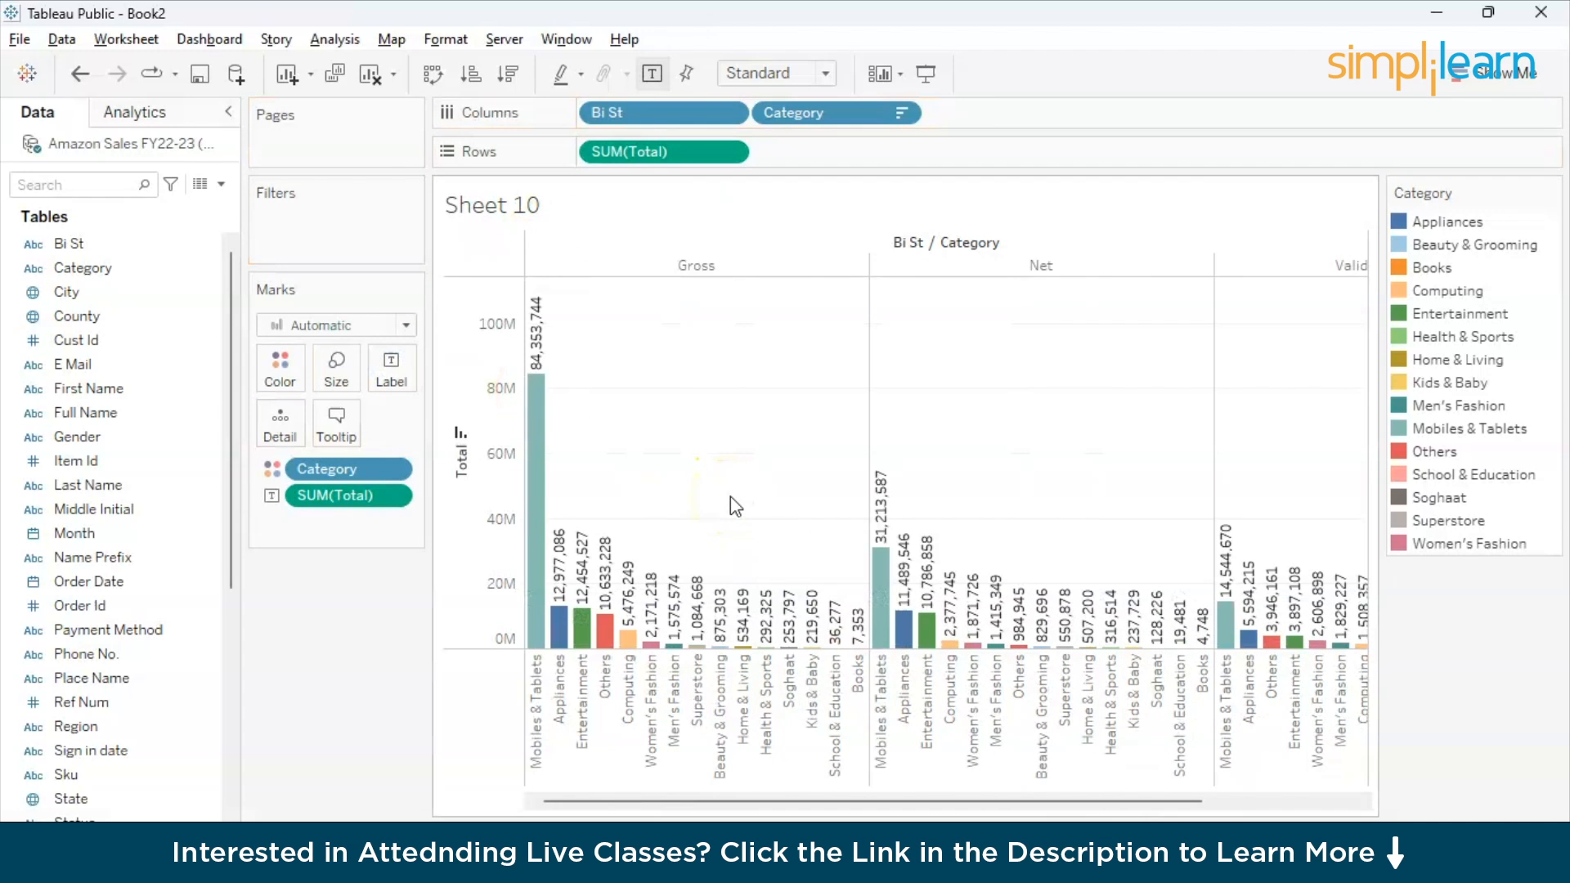
scroll(729, 497, "right", 5)
left_click(1148, 728)
left_click(1326, 811)
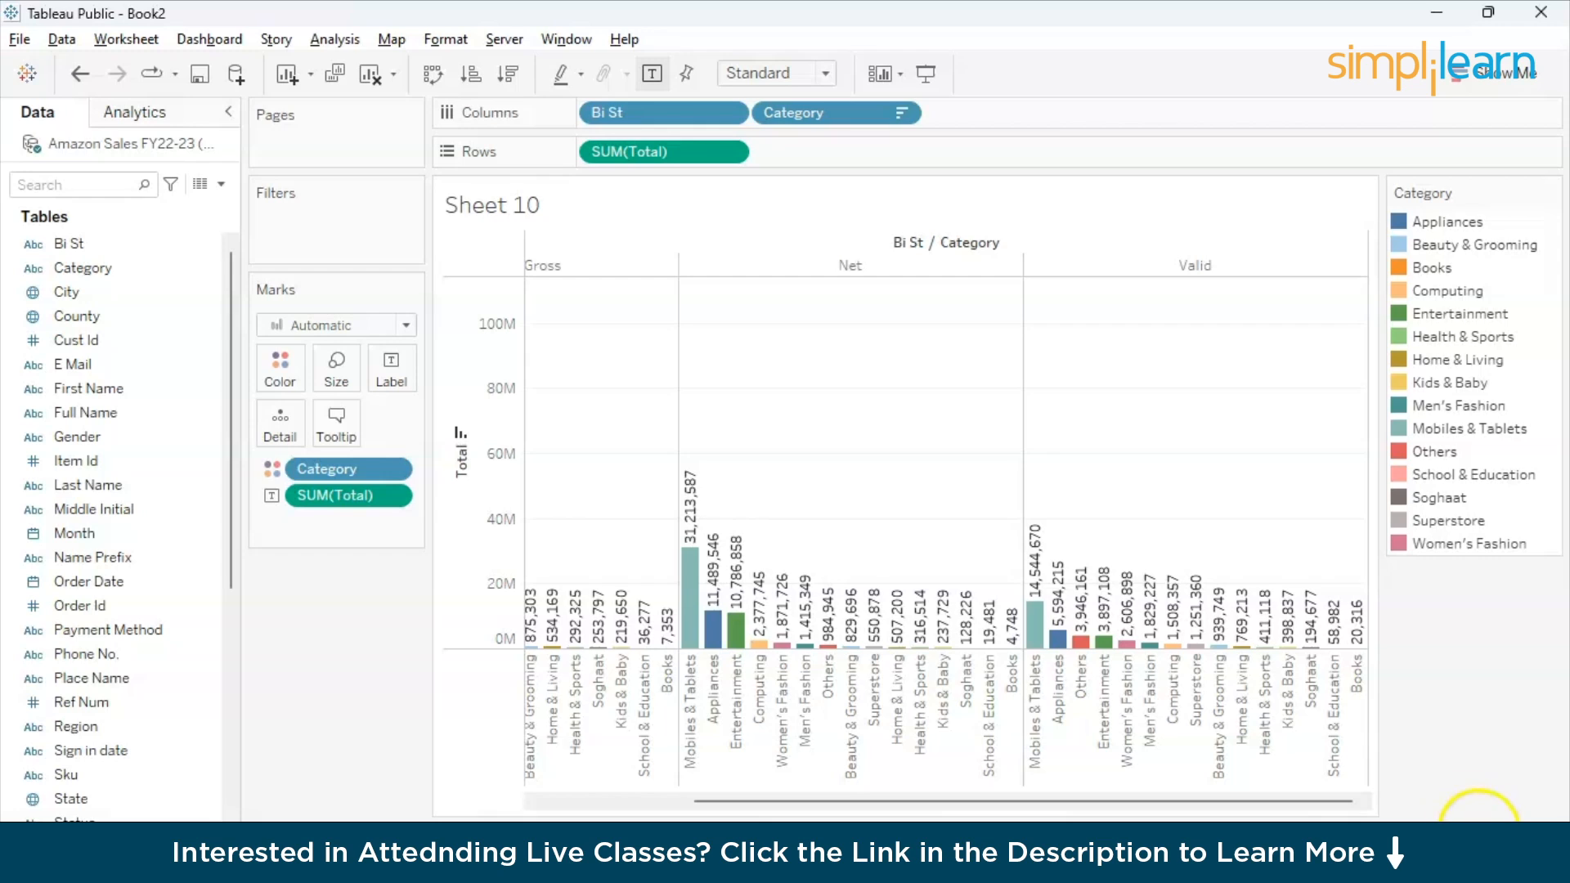
- Add another worksheet and plot the sum of Qty Ordered on Rows
left_click(1480, 860)
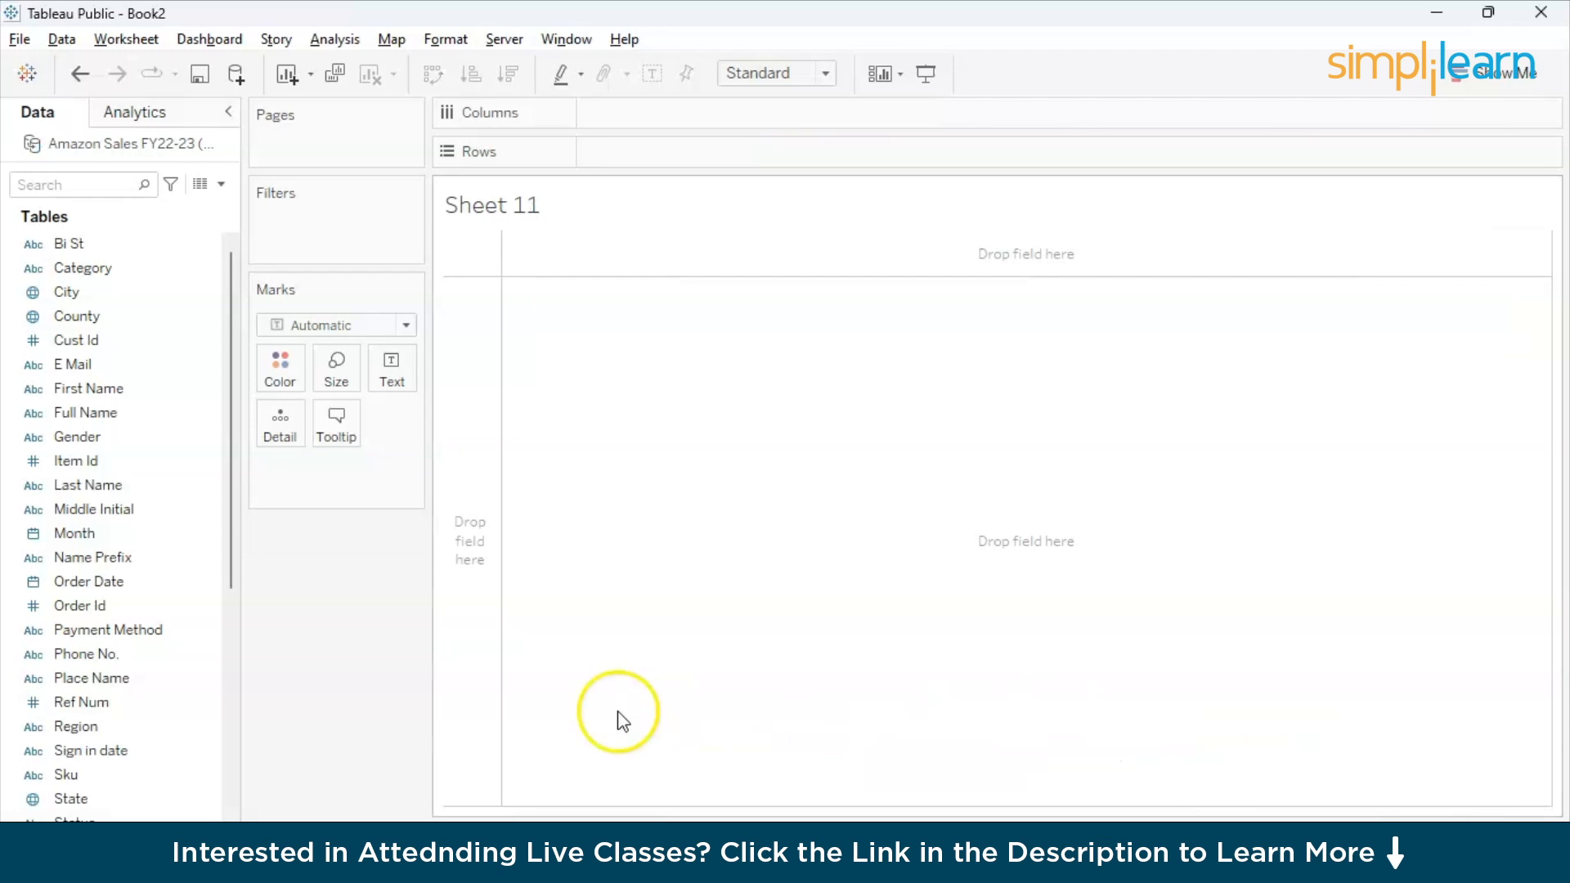
left_click(78, 560)
left_click(72, 540)
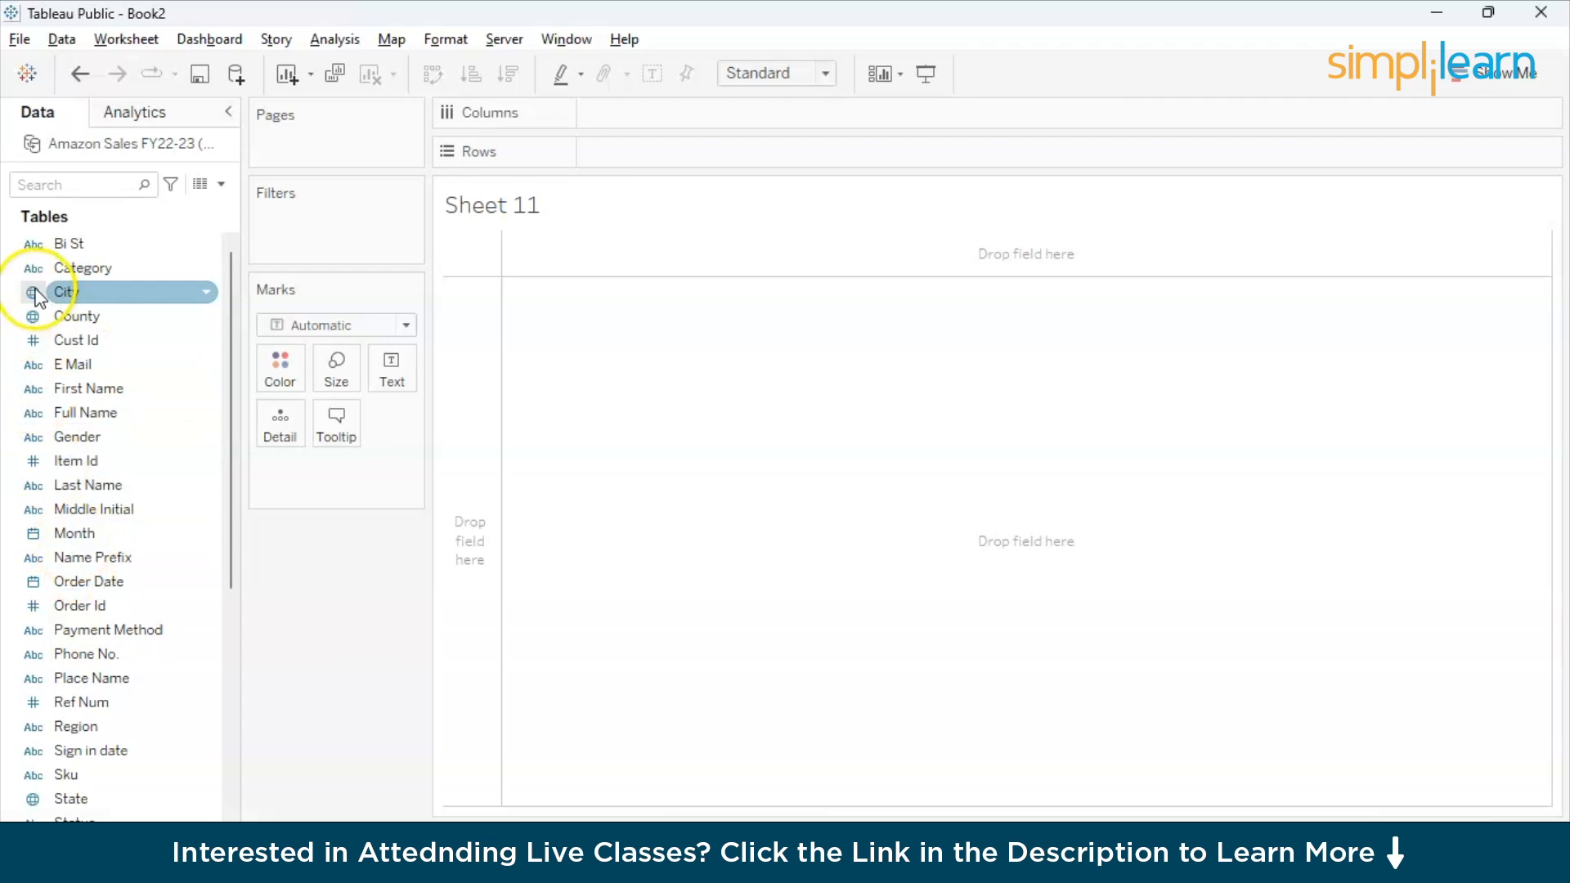
scroll(108, 652, "down", 2)
scroll(110, 662, "down", 4)
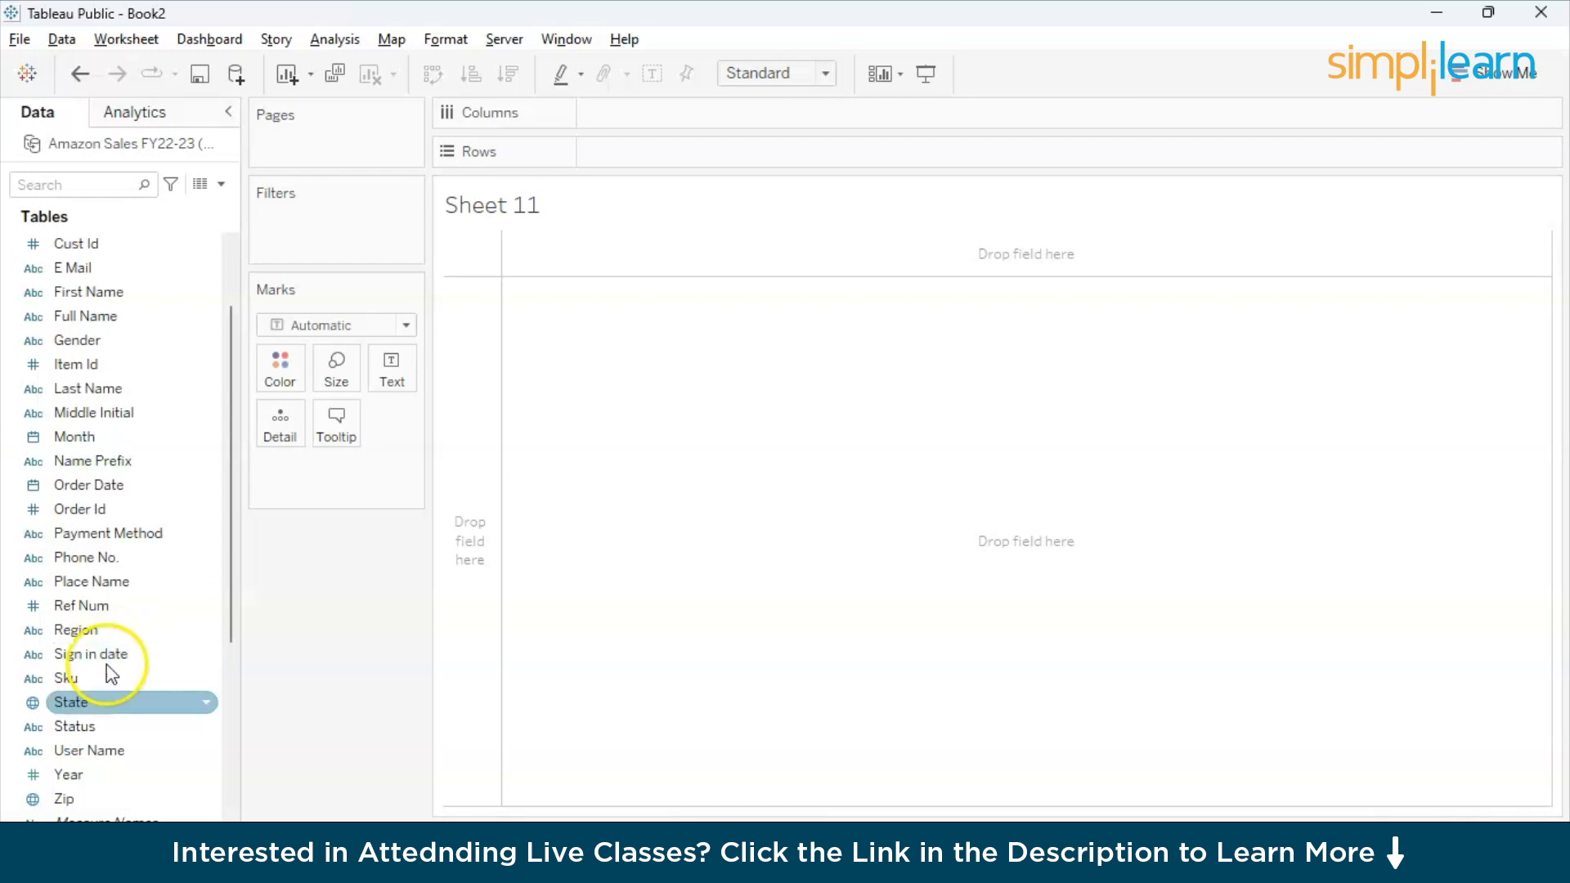
mouse_move(104, 660)
left_mouse_down()
mouse_move(414, 316)
mouse_move(643, 152)
left_mouse_up()
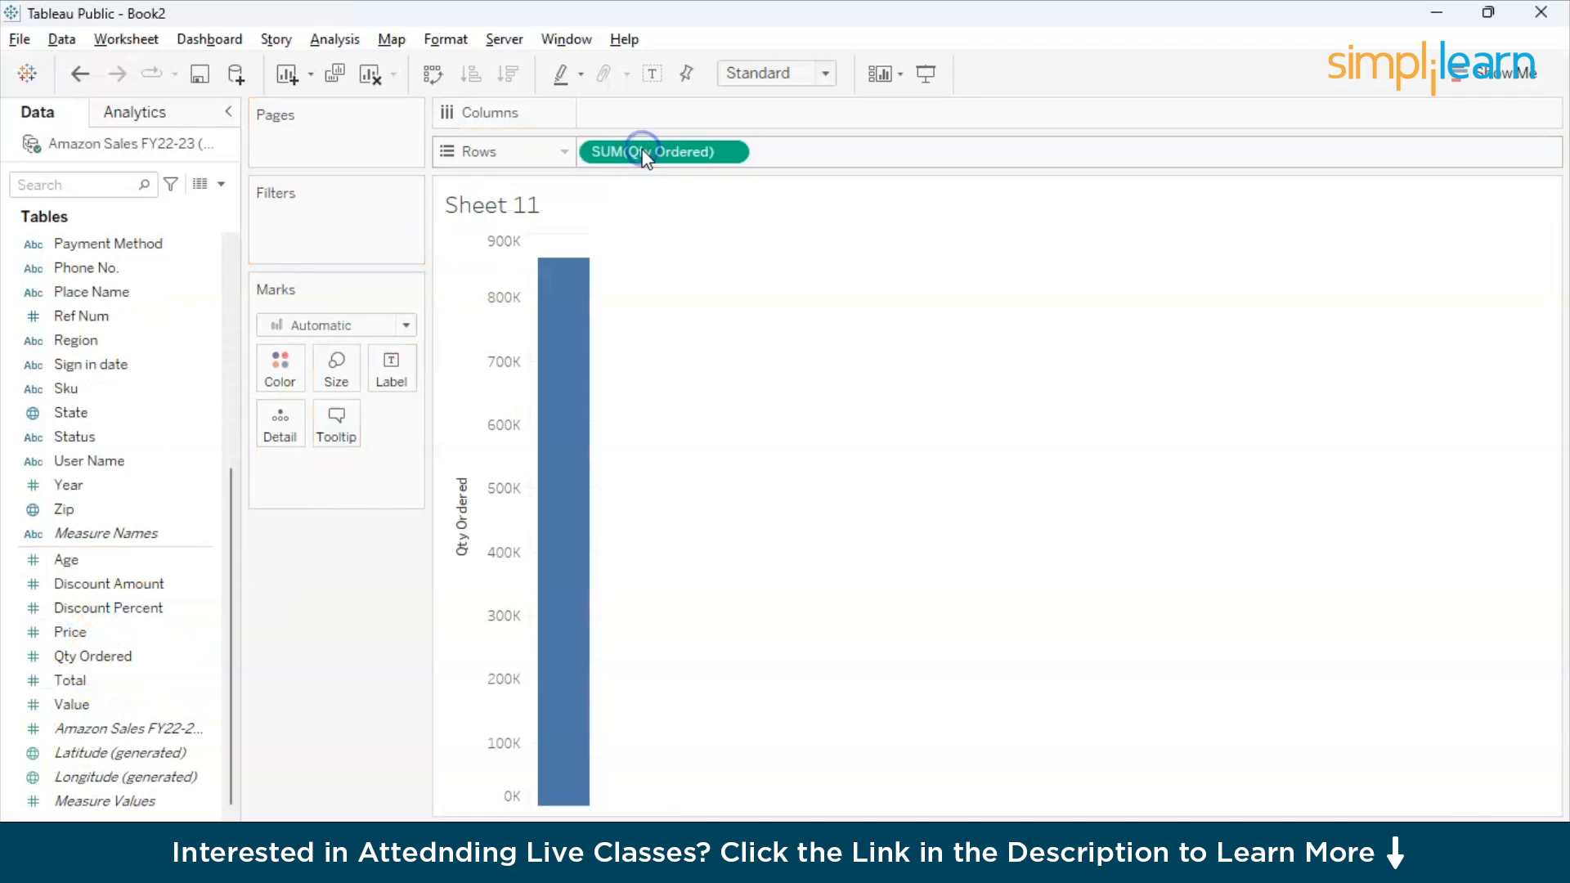
- Place the sum of Age on Columns against the sum of Qty Ordered
scroll(128, 380, "up", 2)
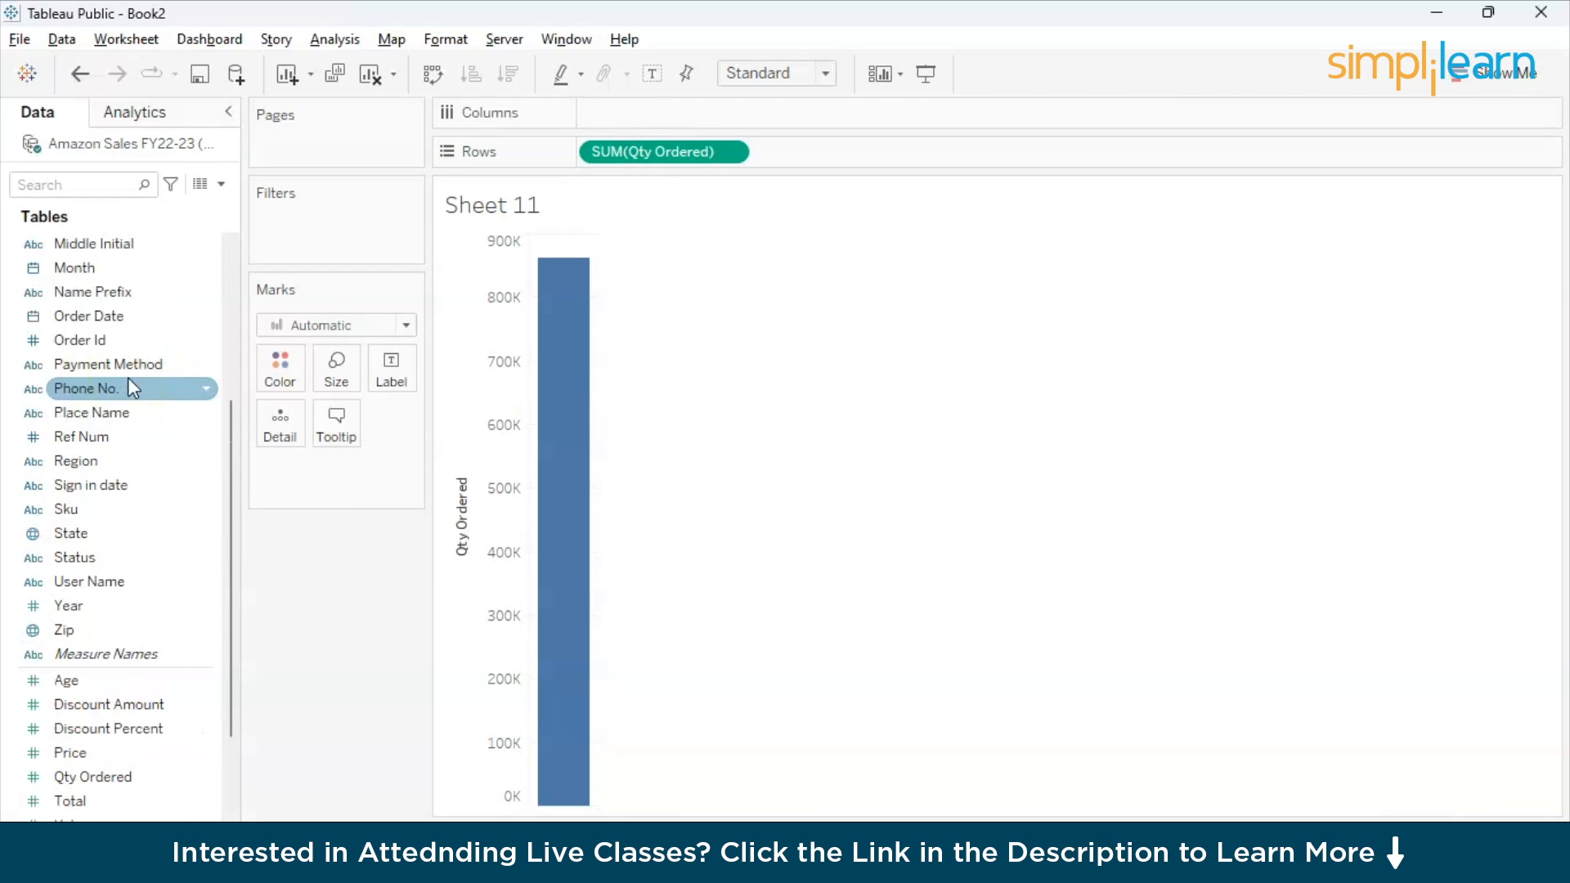
scroll(128, 376, "up", 4)
scroll(131, 388, "up", 1)
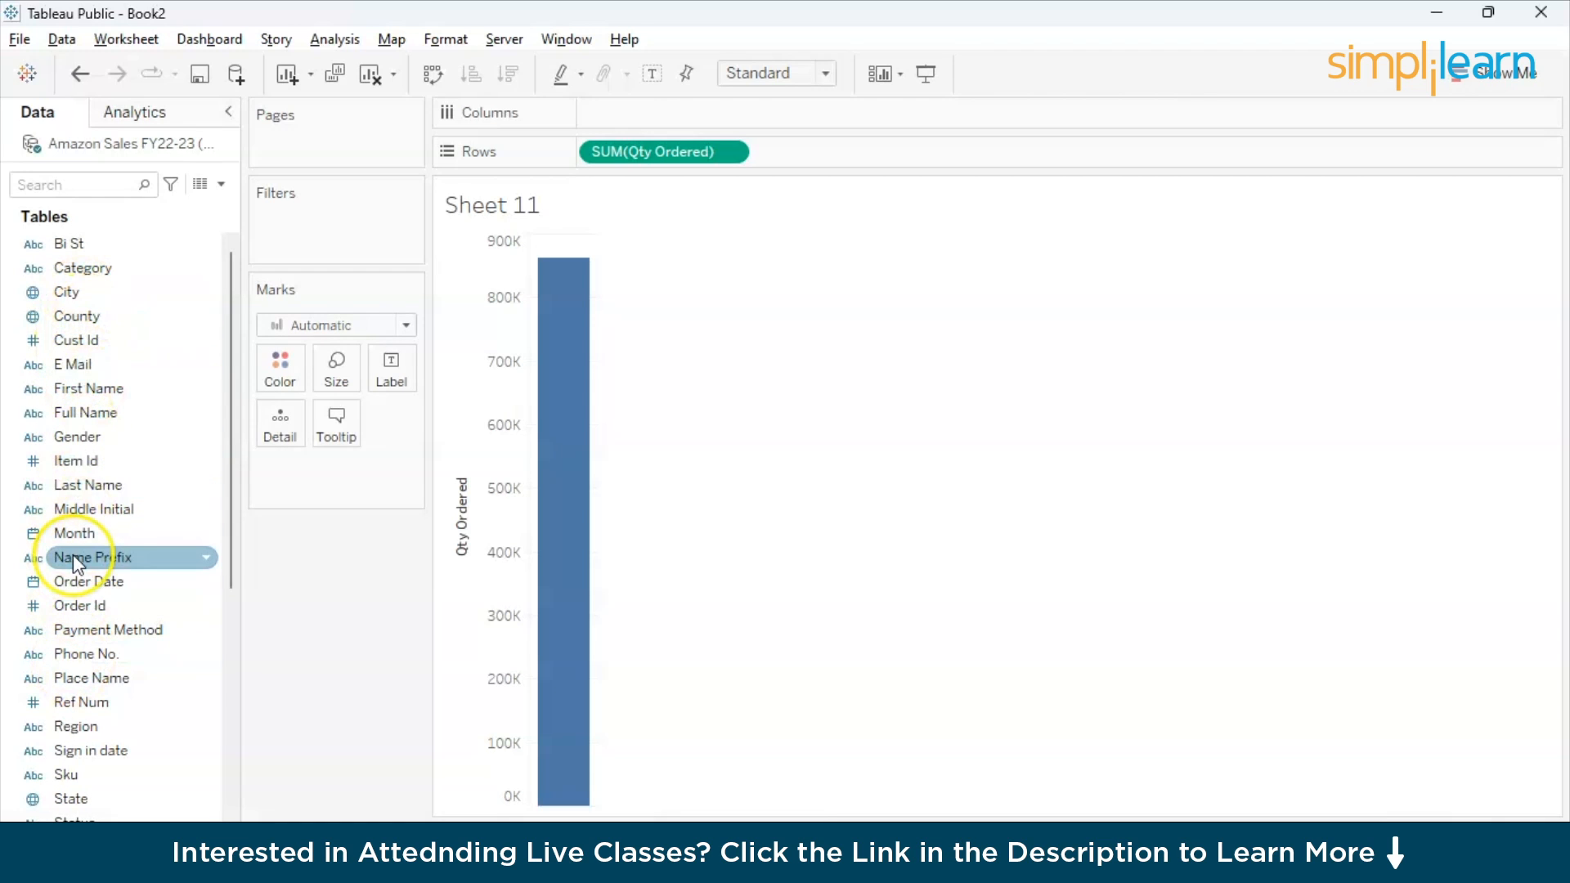
scroll(74, 561, "down", 1)
scroll(73, 563, "down", 3)
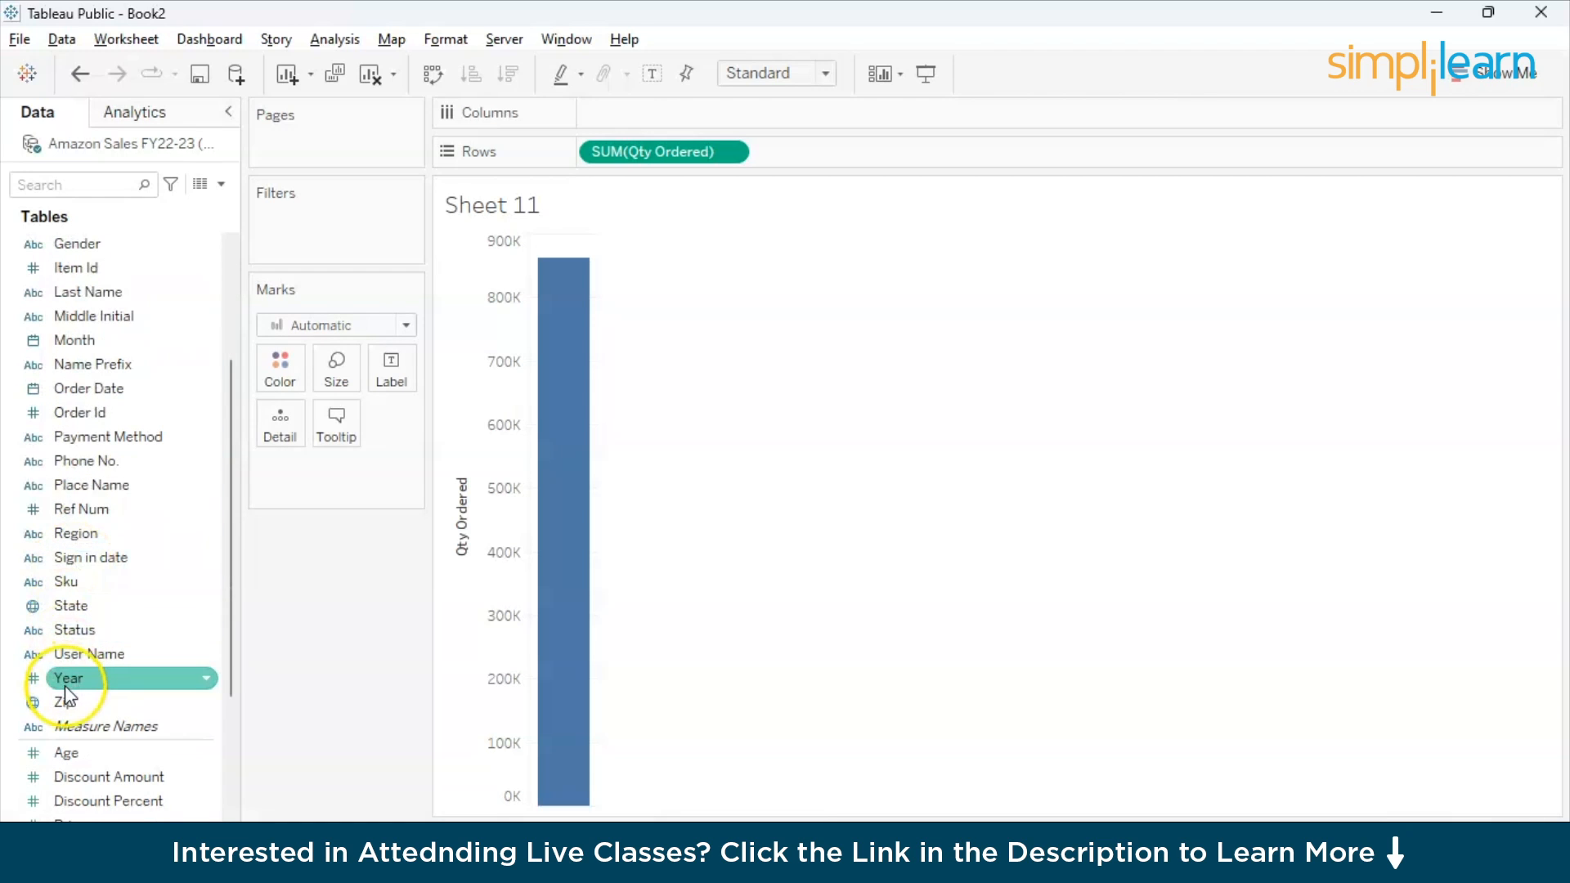
left_click_drag(65, 703, 605, 117)
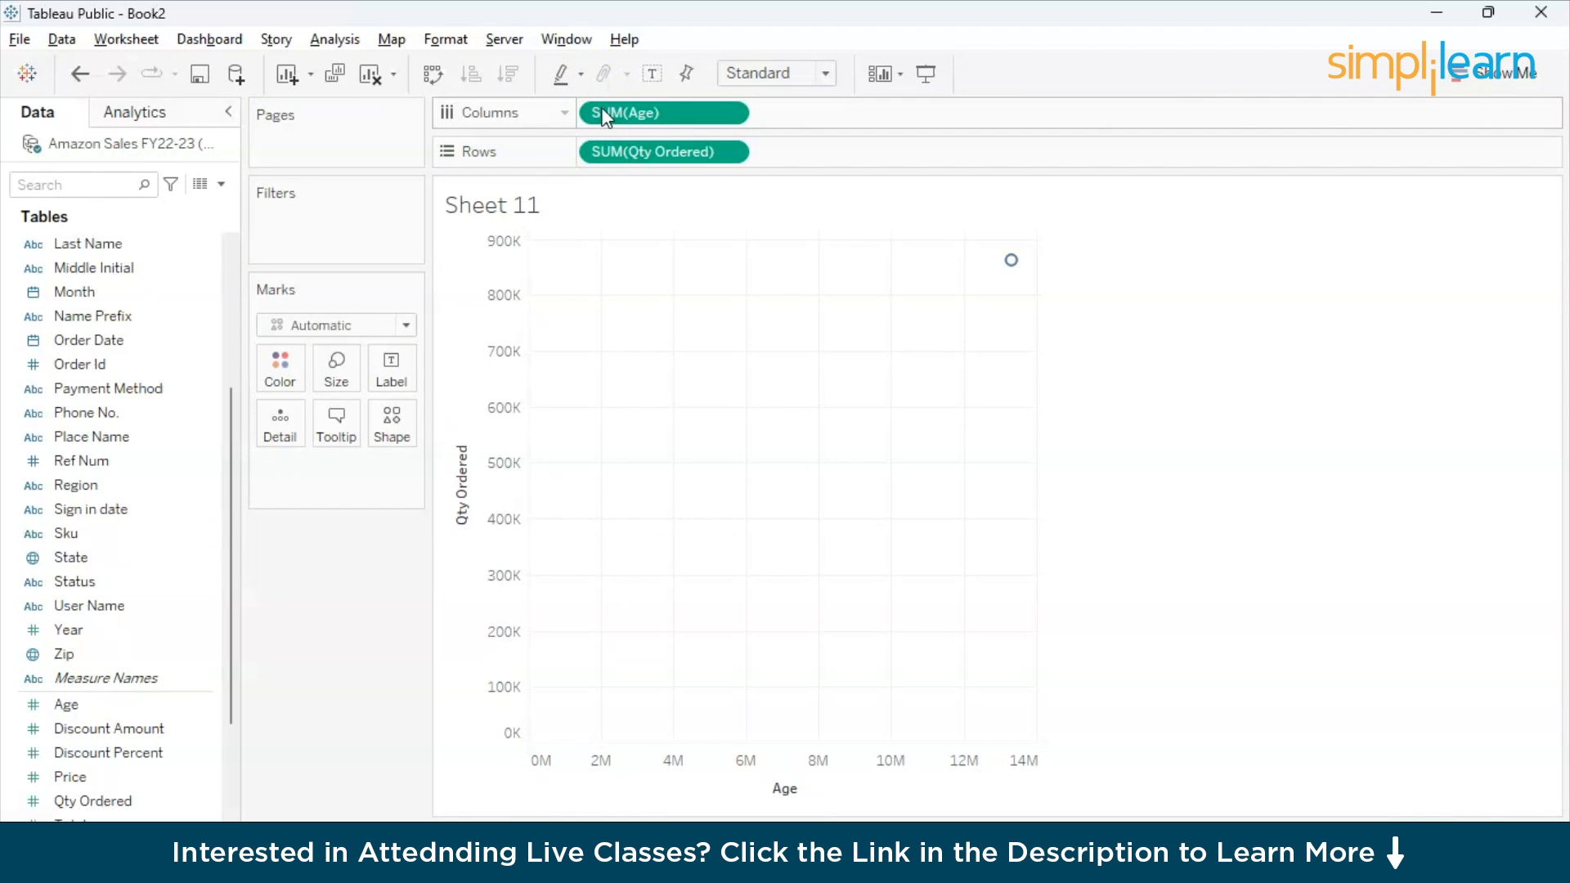
- Create bins from the Age field with a bin size of 10
left_click(729, 114)
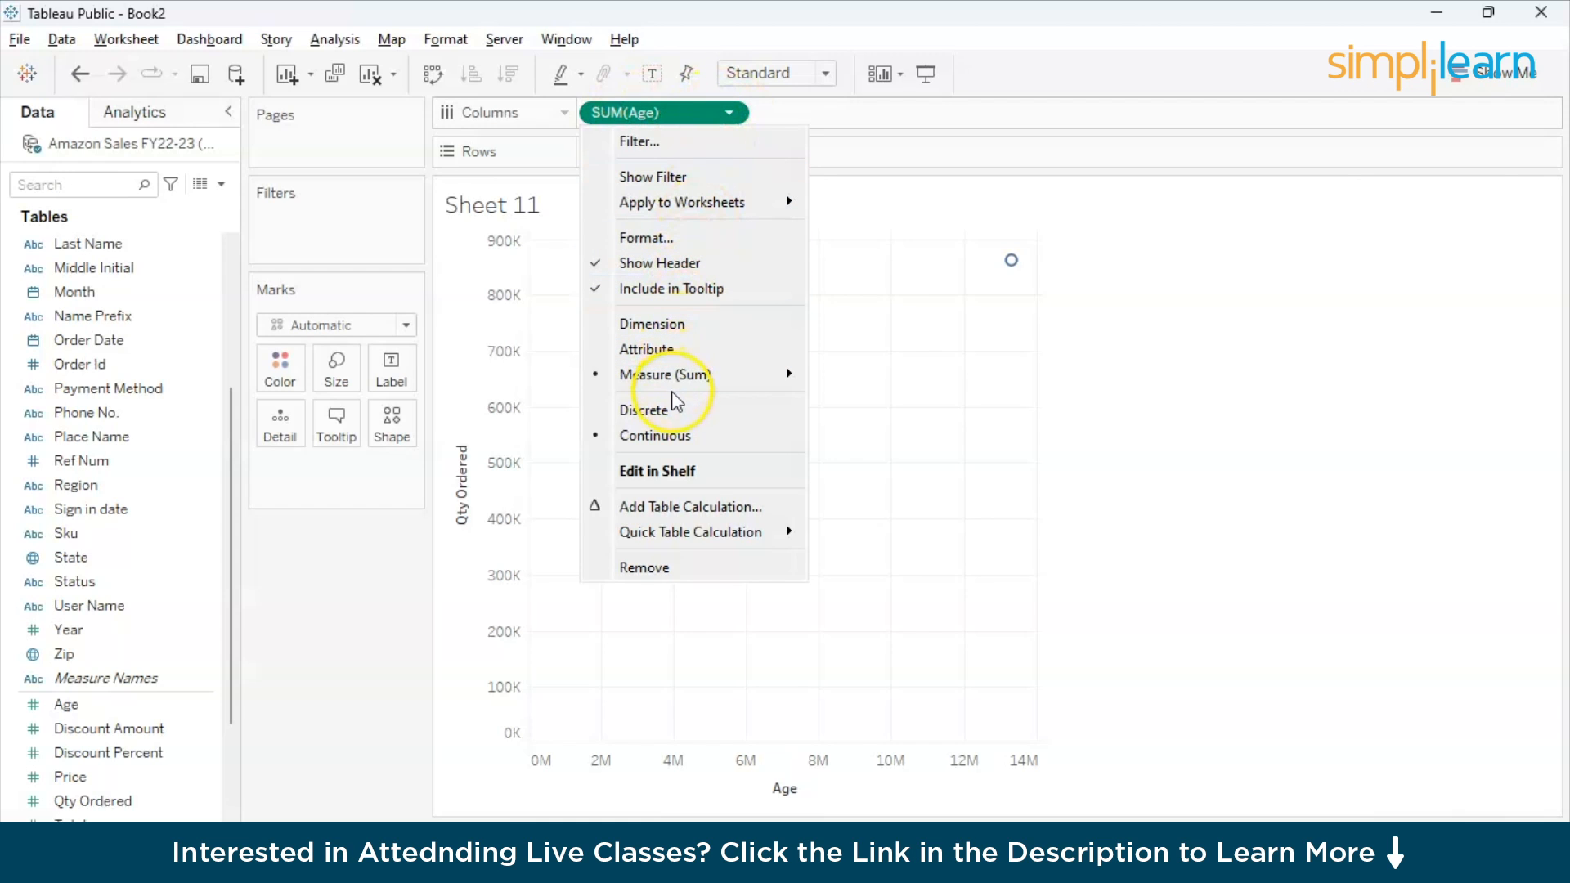
mouse_move(680, 385)
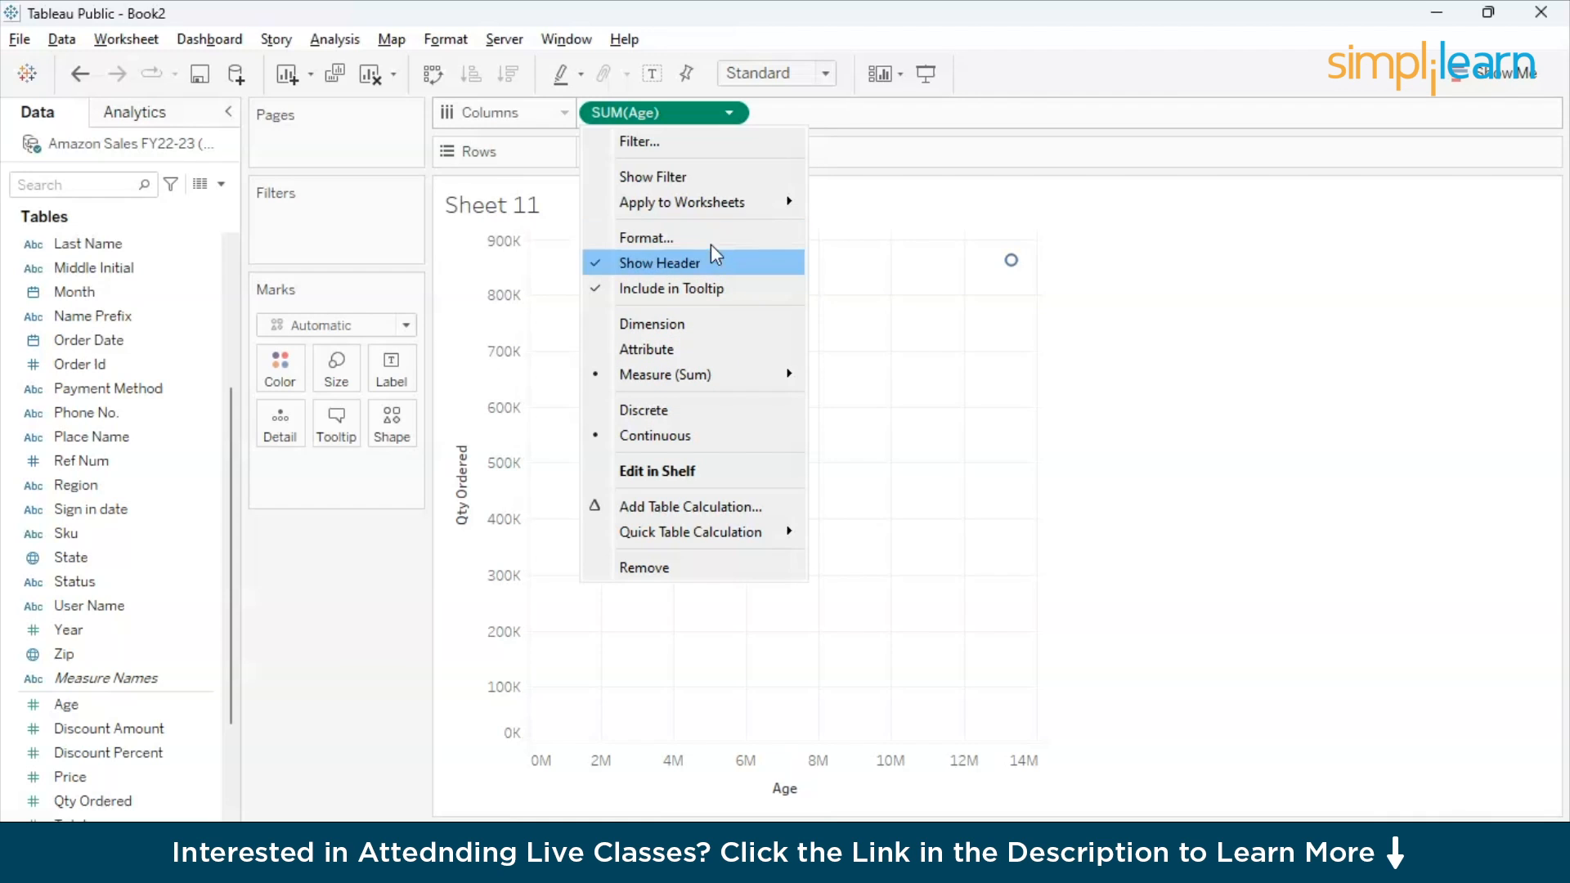
left_click(140, 705)
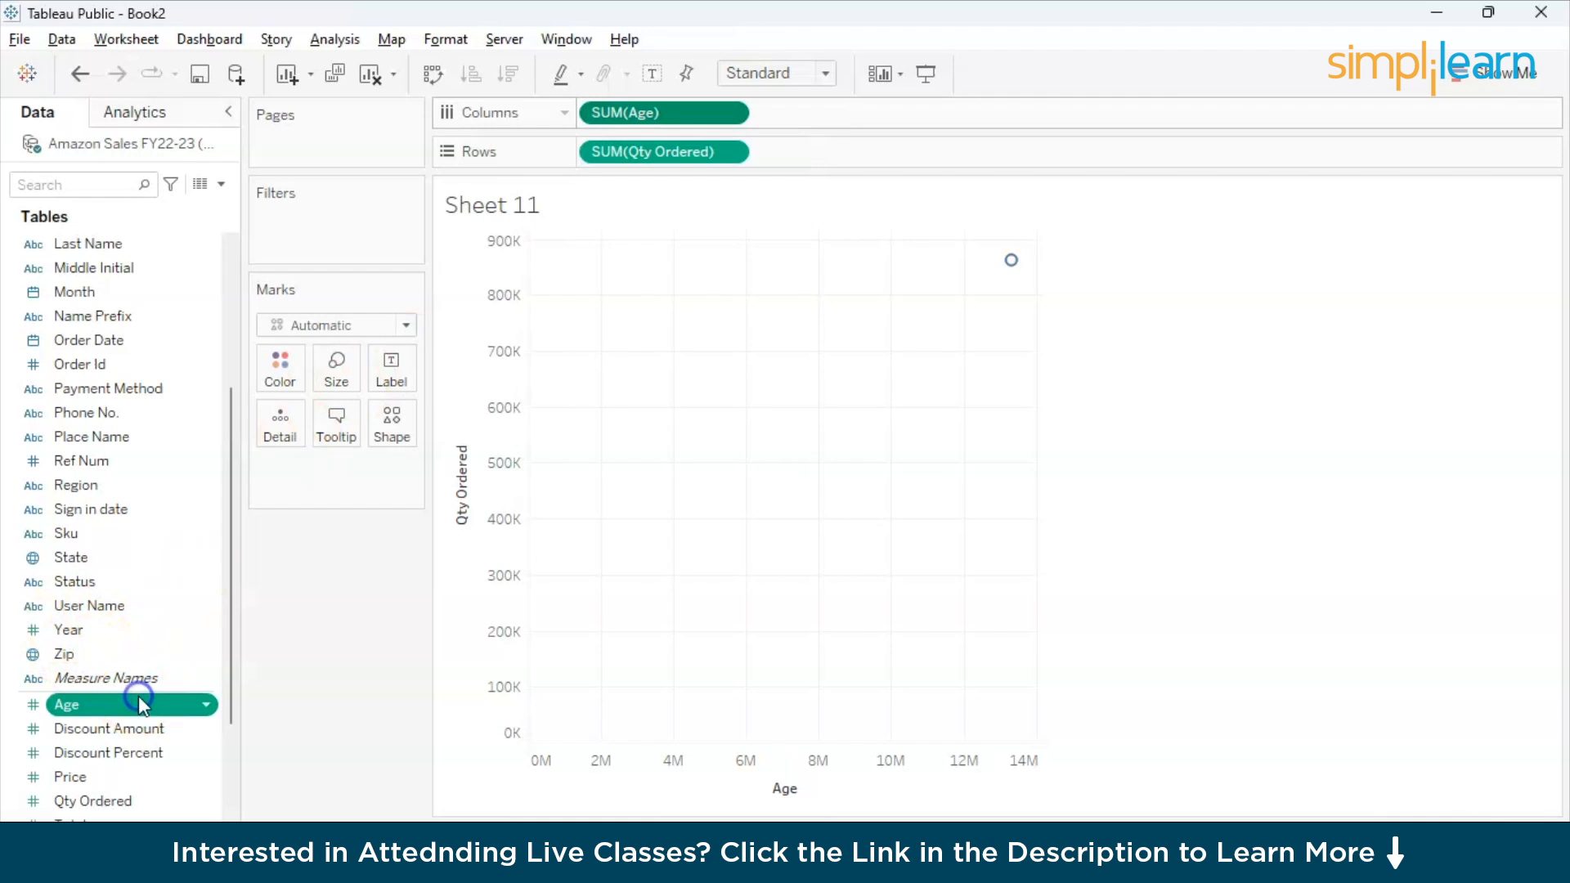
left_click(204, 707)
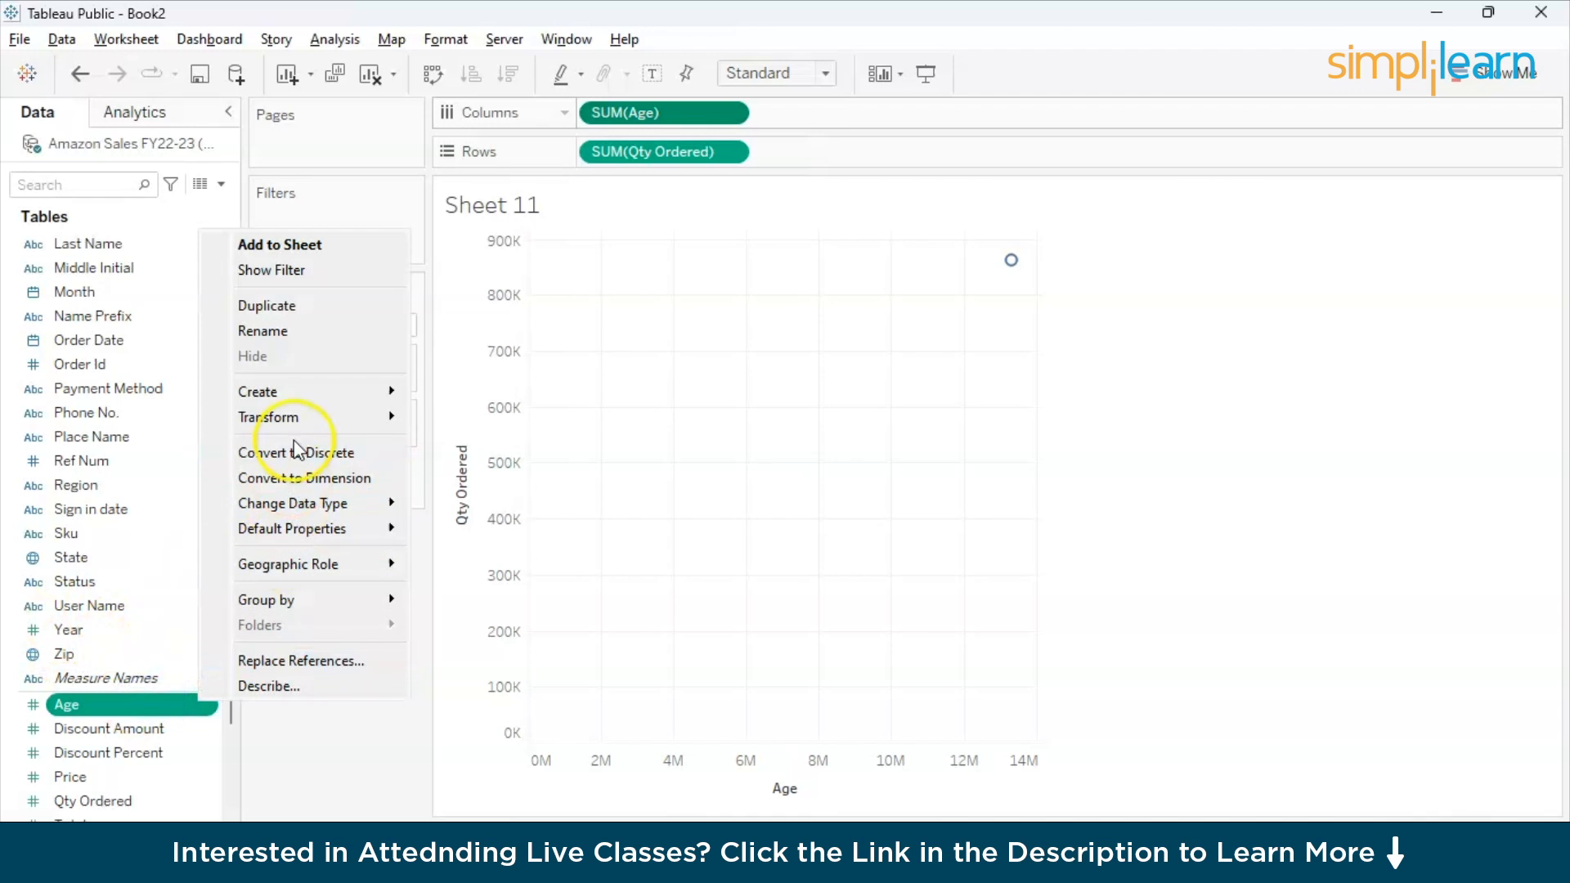
mouse_move(322, 389)
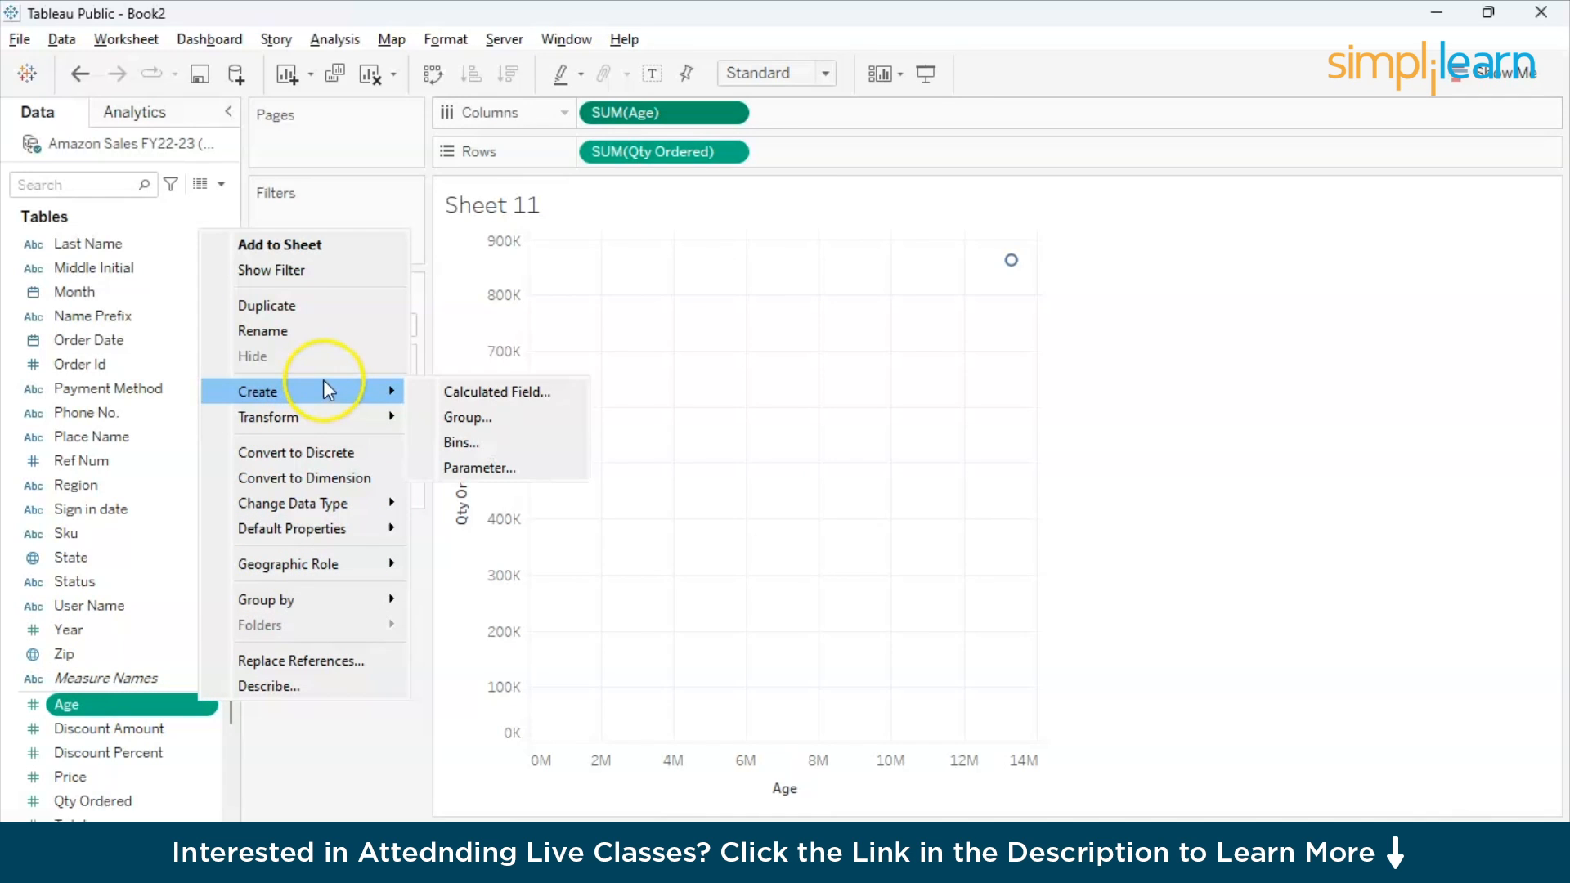
left_click(493, 442)
left_click(746, 398)
key("BackSpace")
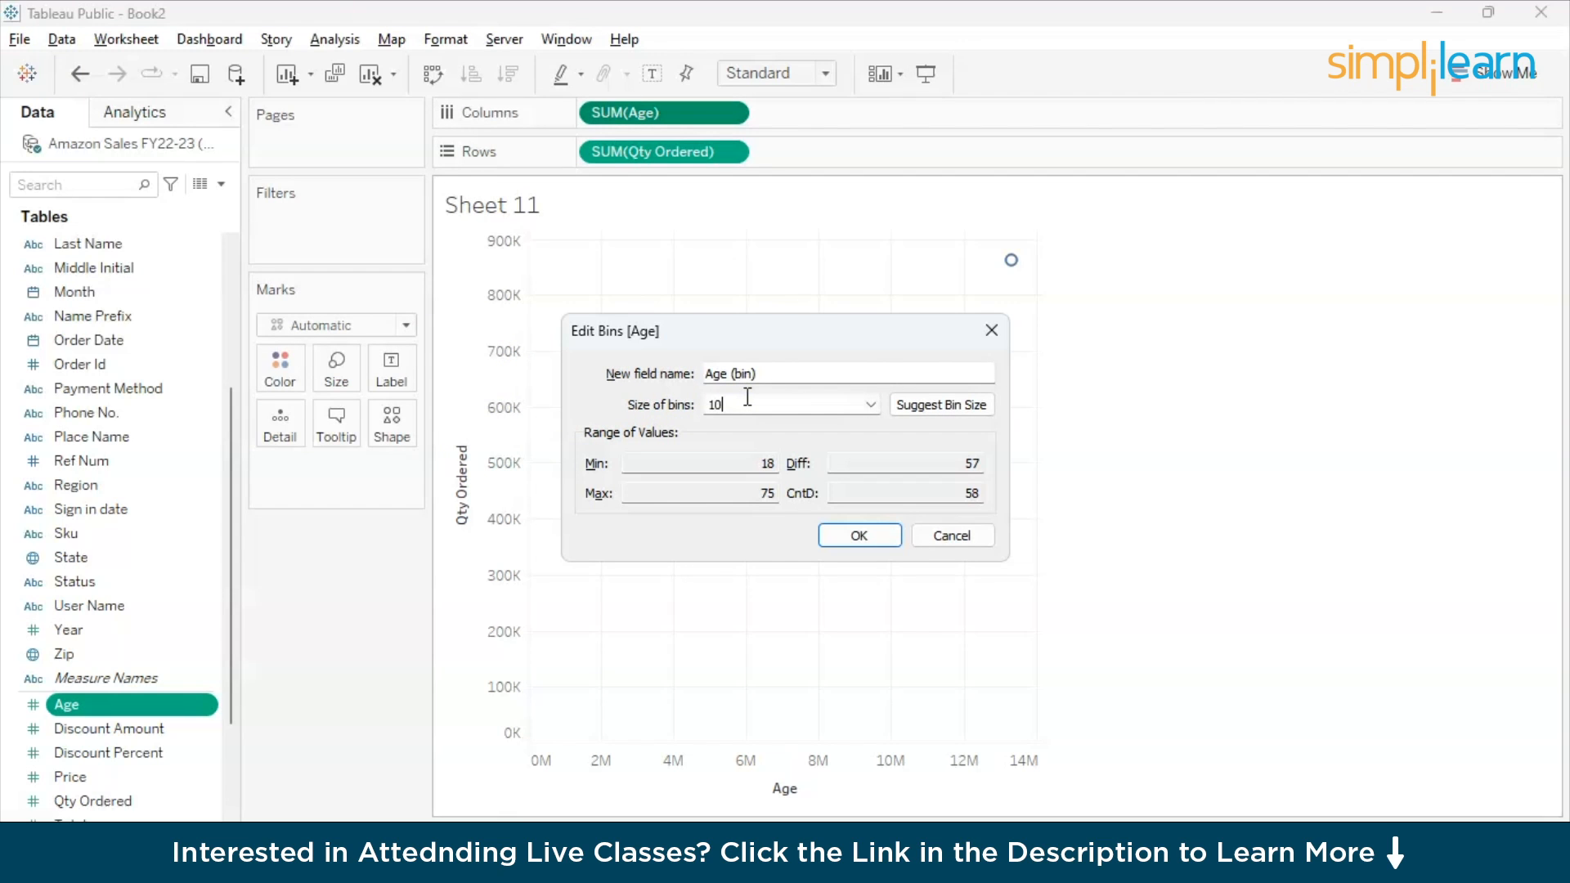
left_click(859, 535)
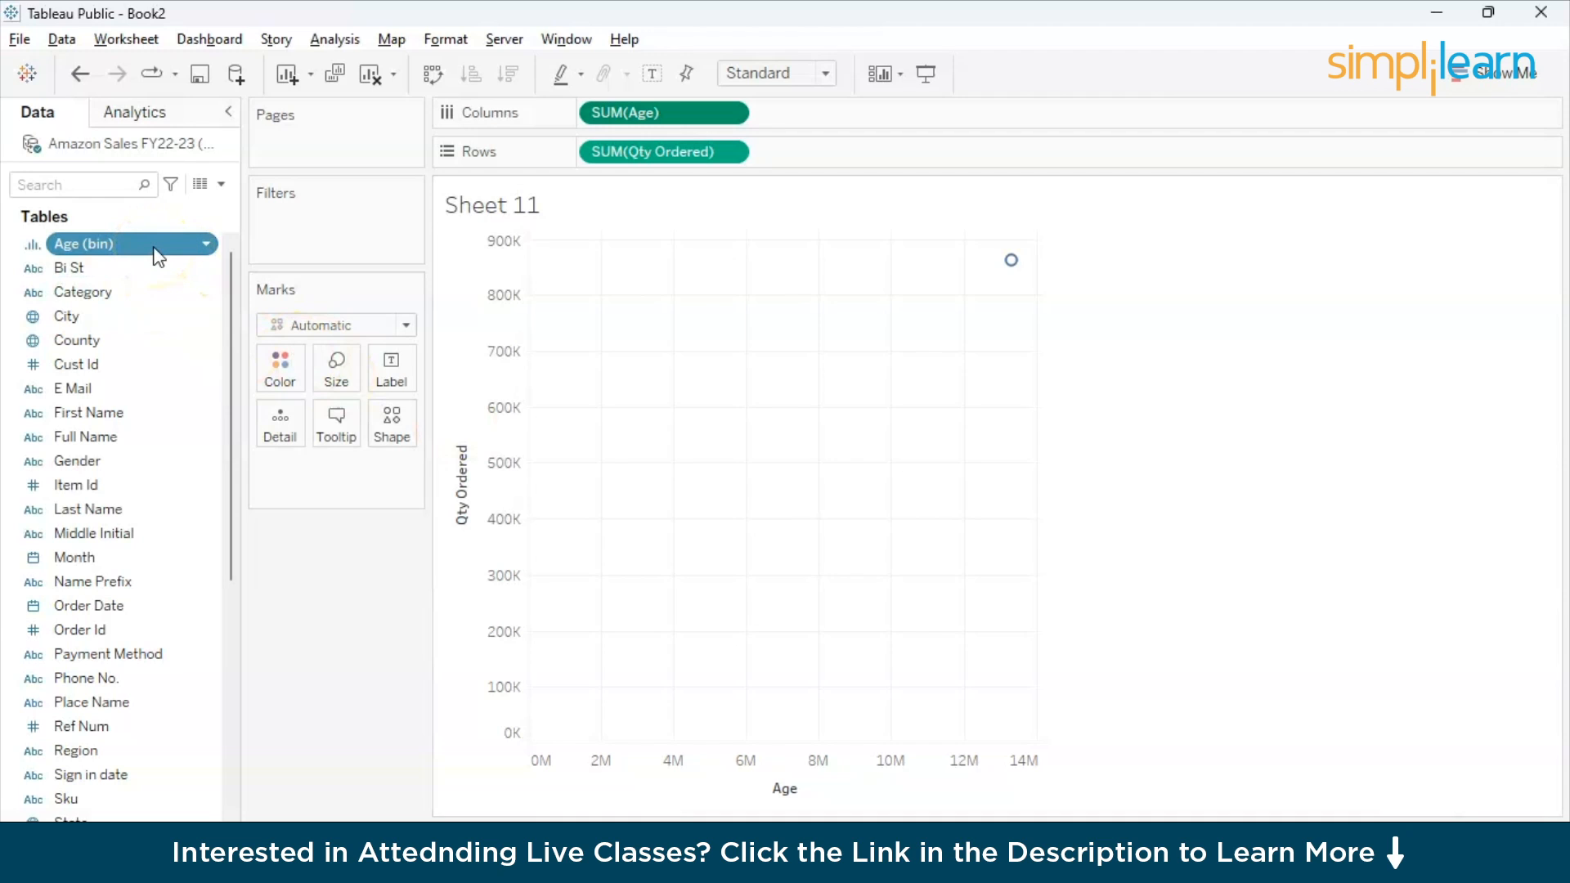
- Replace the sum of Age on Columns with Age (bin)
left_click_drag(158, 257, 297, 652)
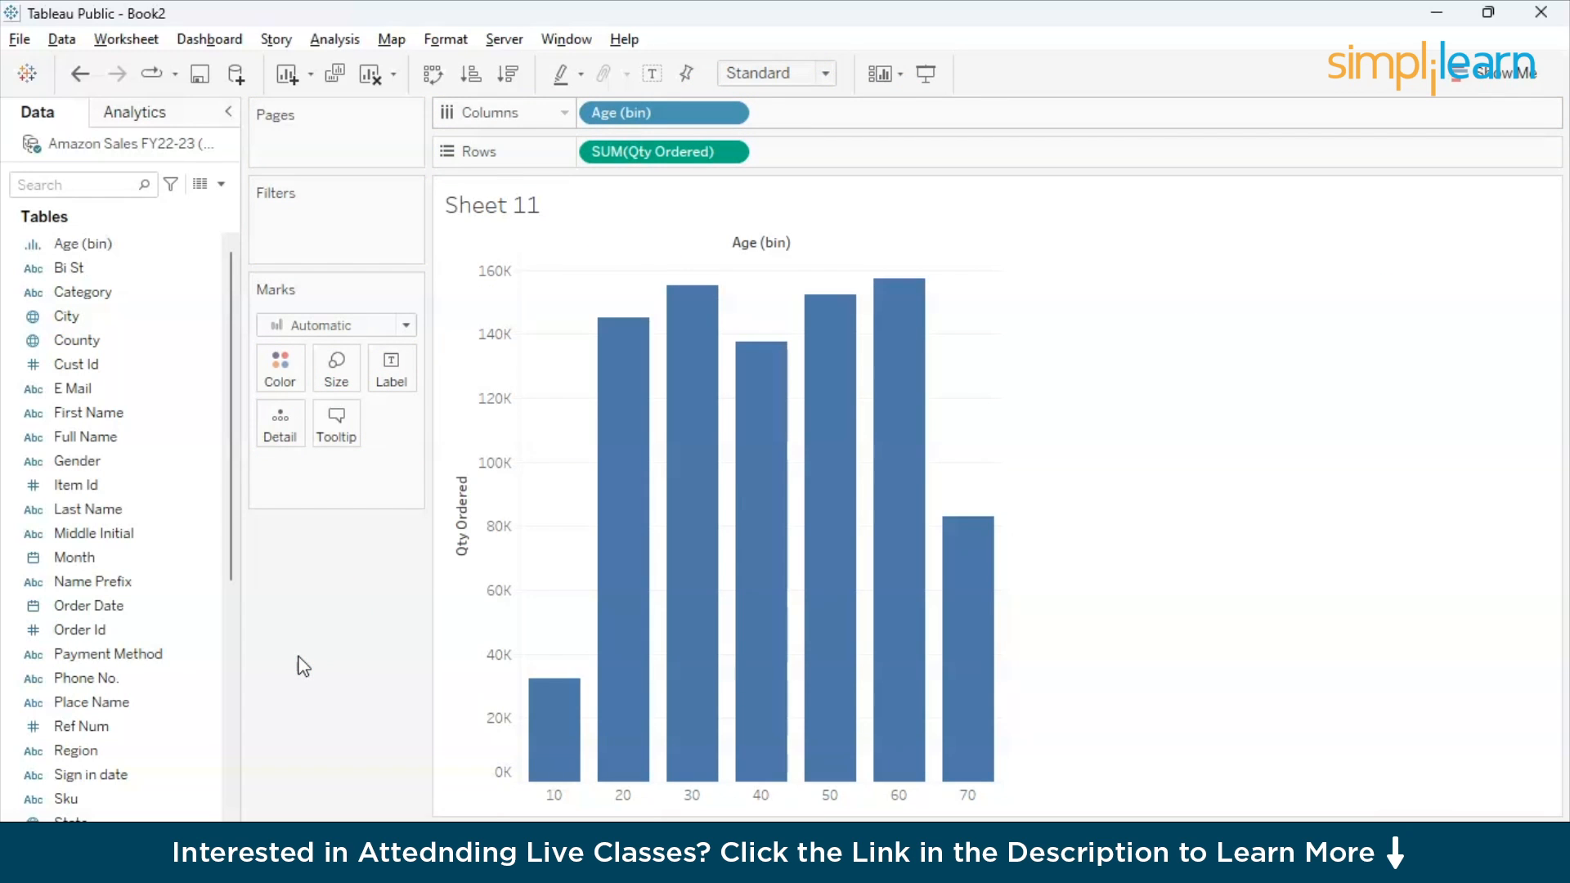
left_click(121, 724)
scroll(122, 728, "down", 5)
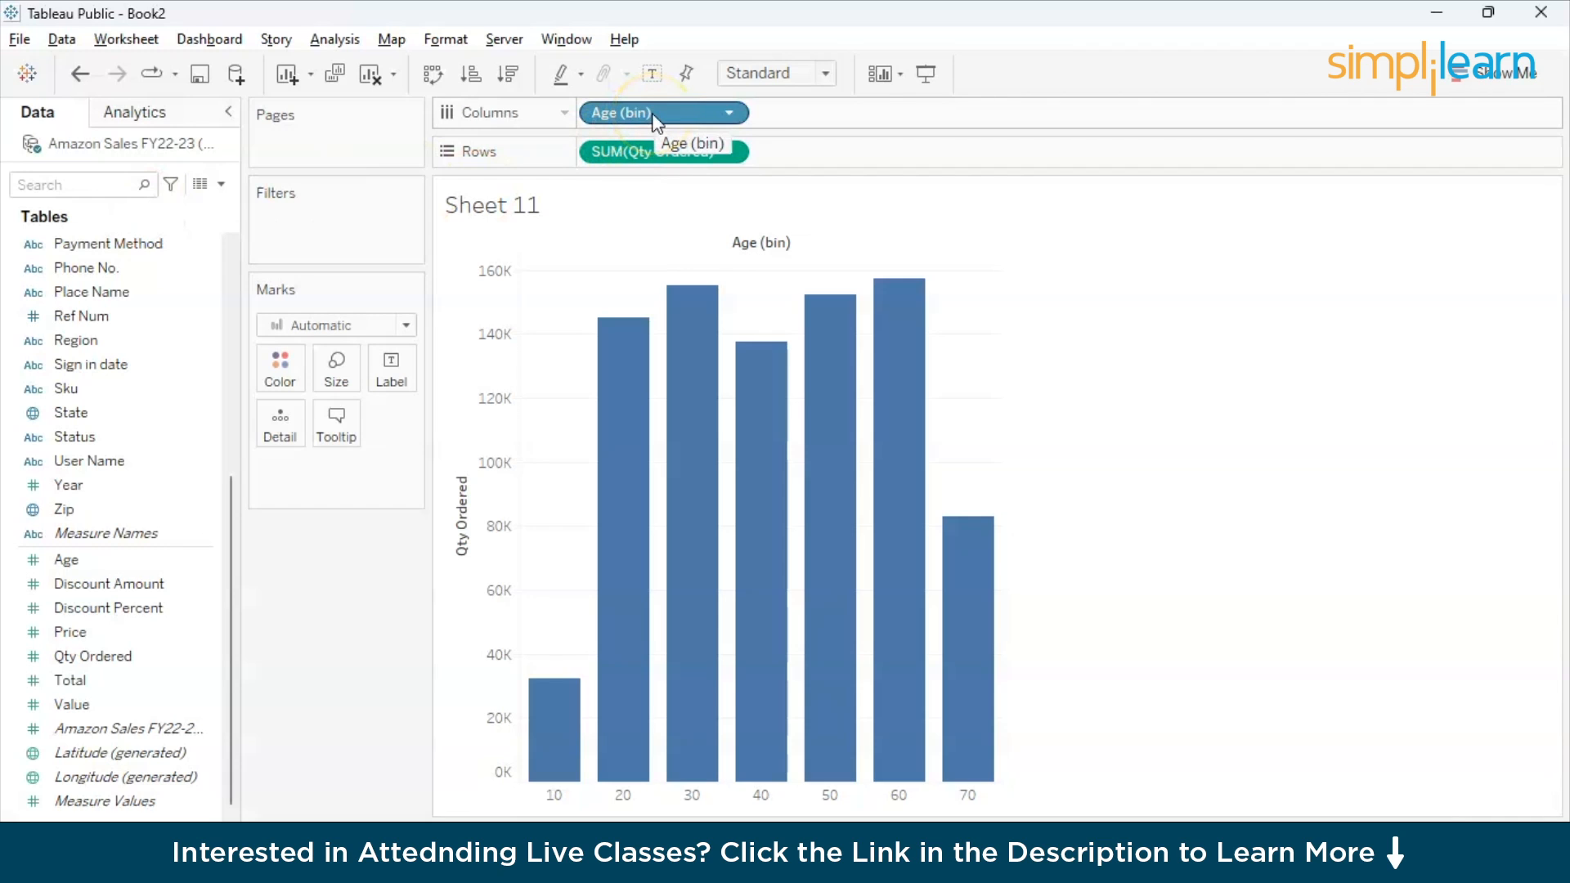
left_click(559, 799)
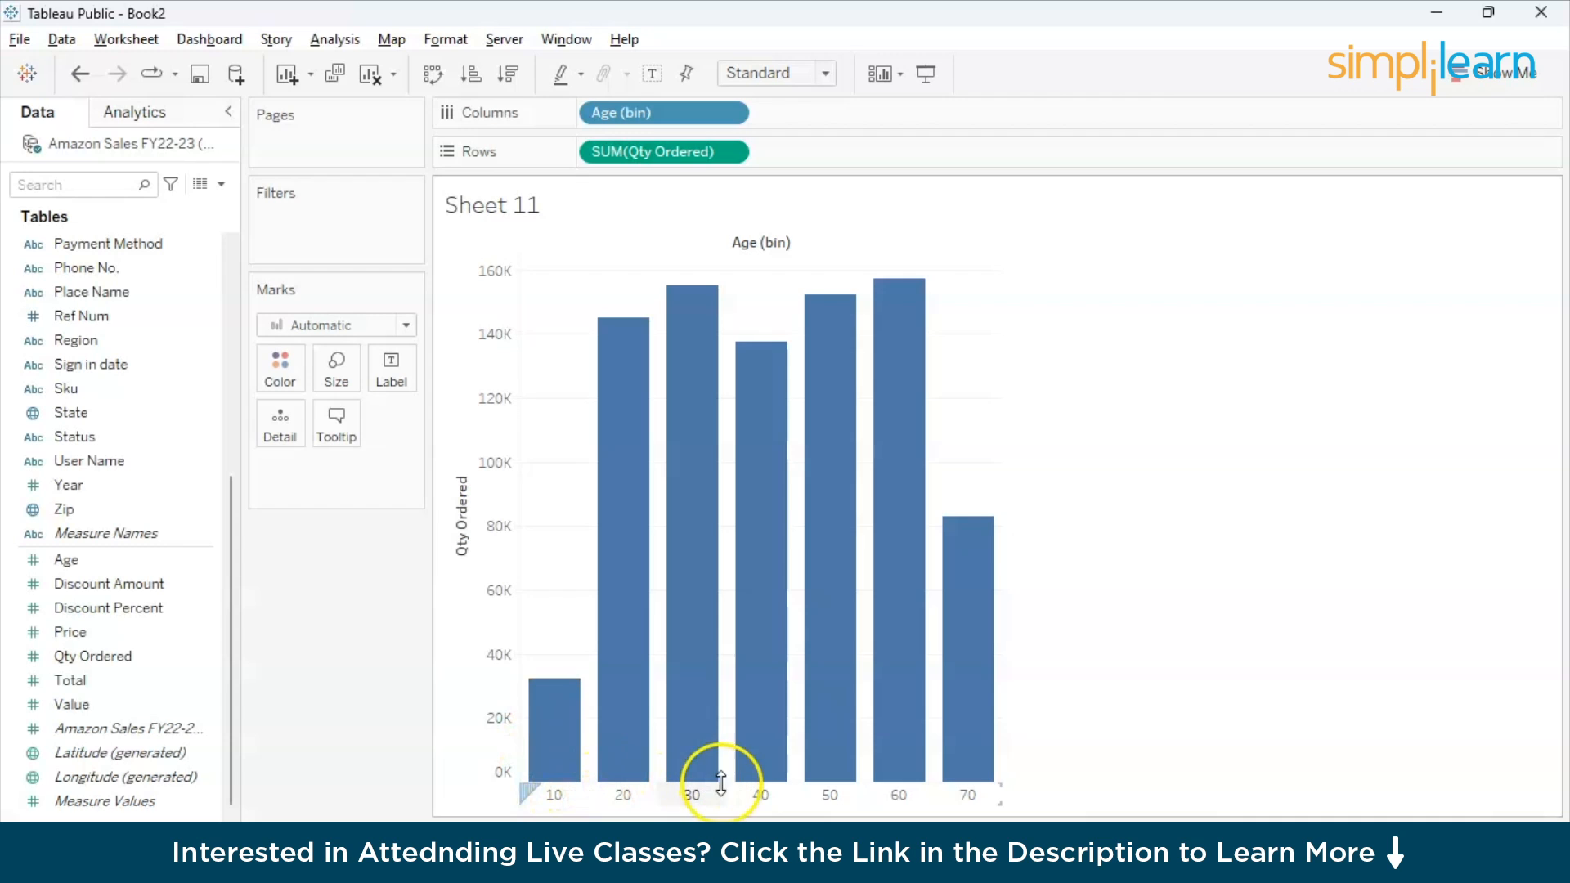
- Label the bars with Age (bin) and colour them by the sum of Qty Ordered
left_click_drag(675, 112, 393, 380)
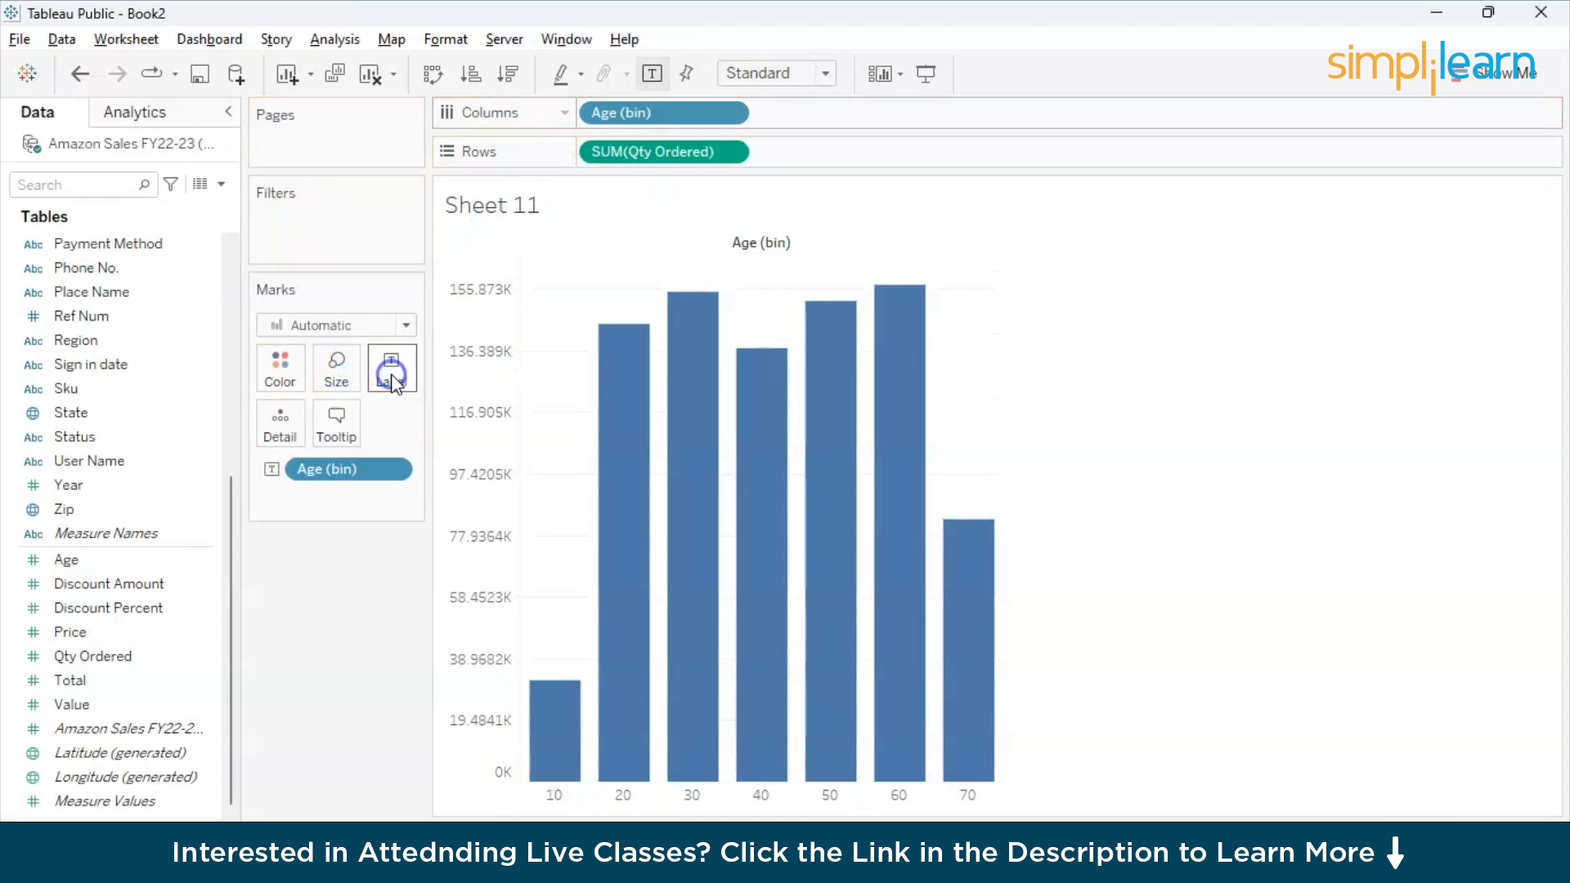
left_click(642, 155)
left_click_drag(646, 163, 275, 364)
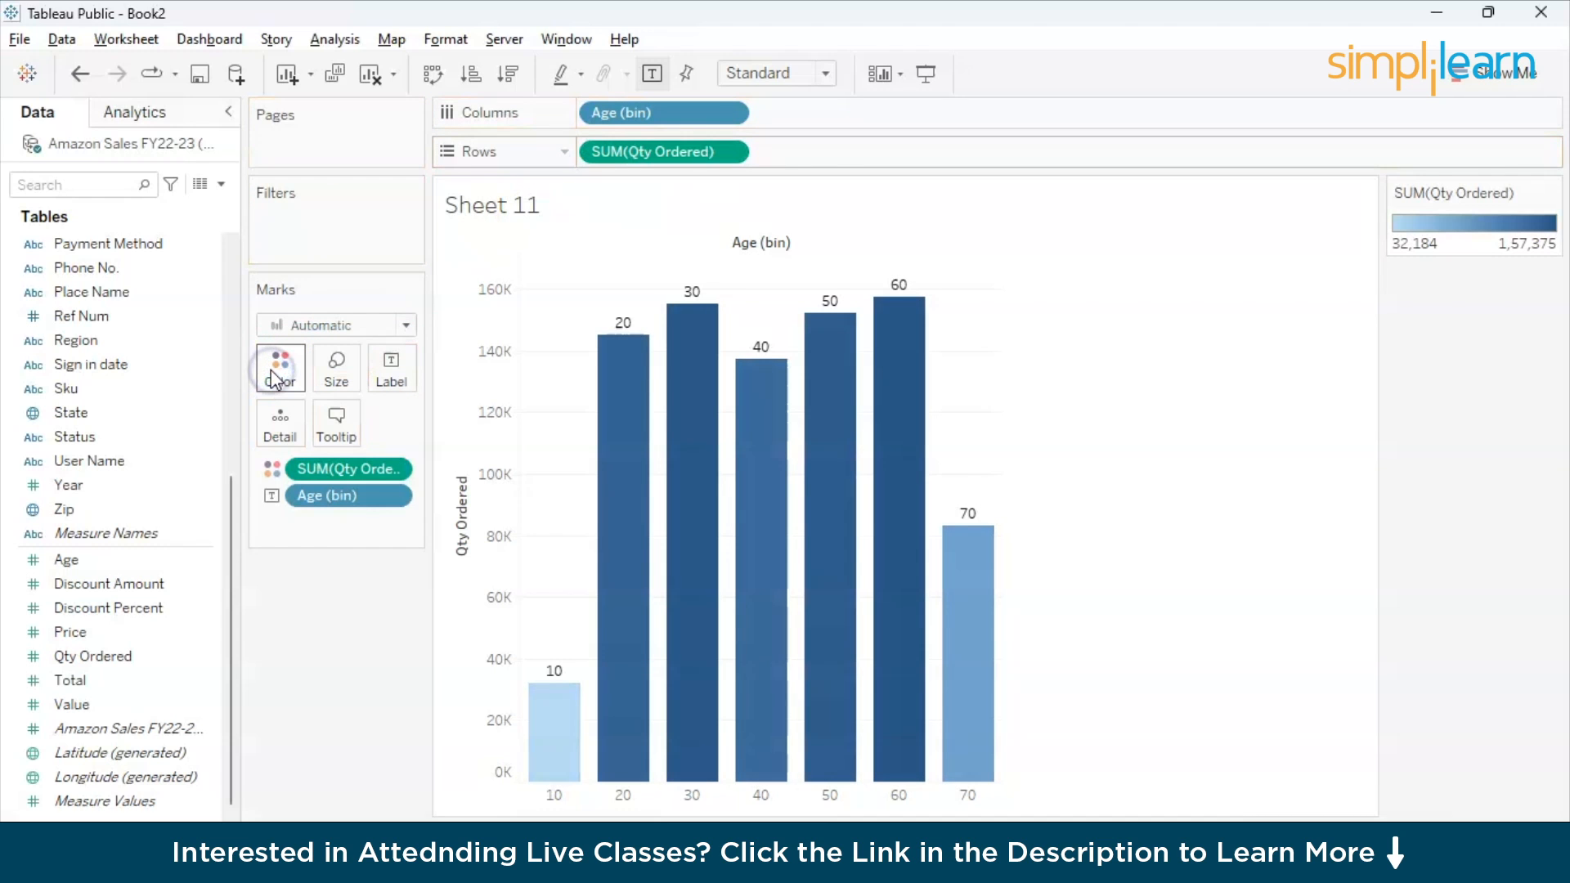
mouse_move(672, 503)
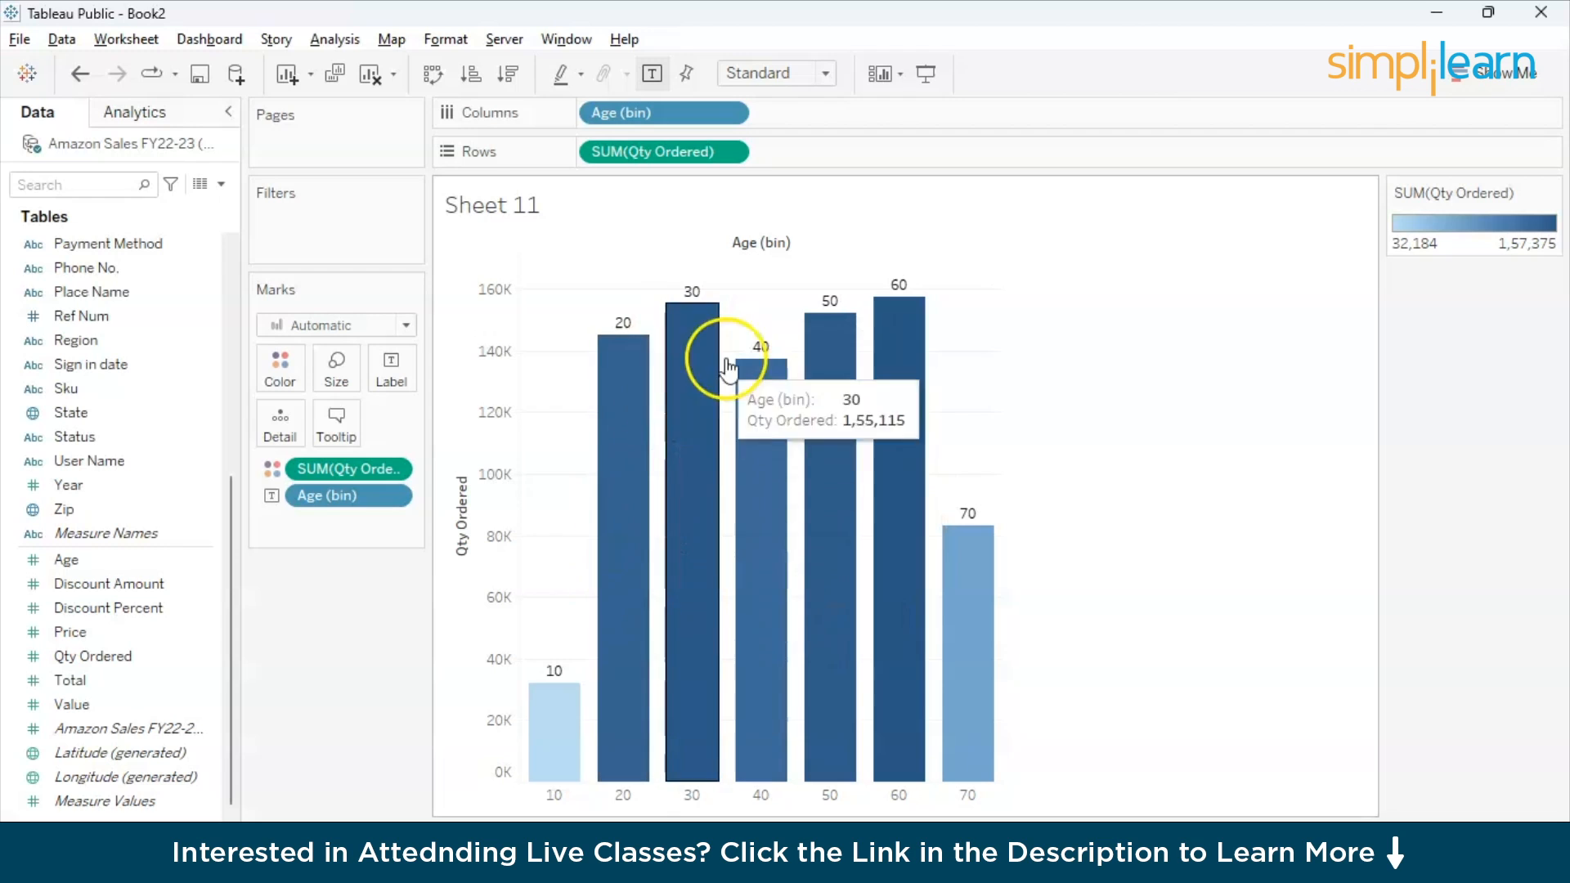
mouse_move(906, 318)
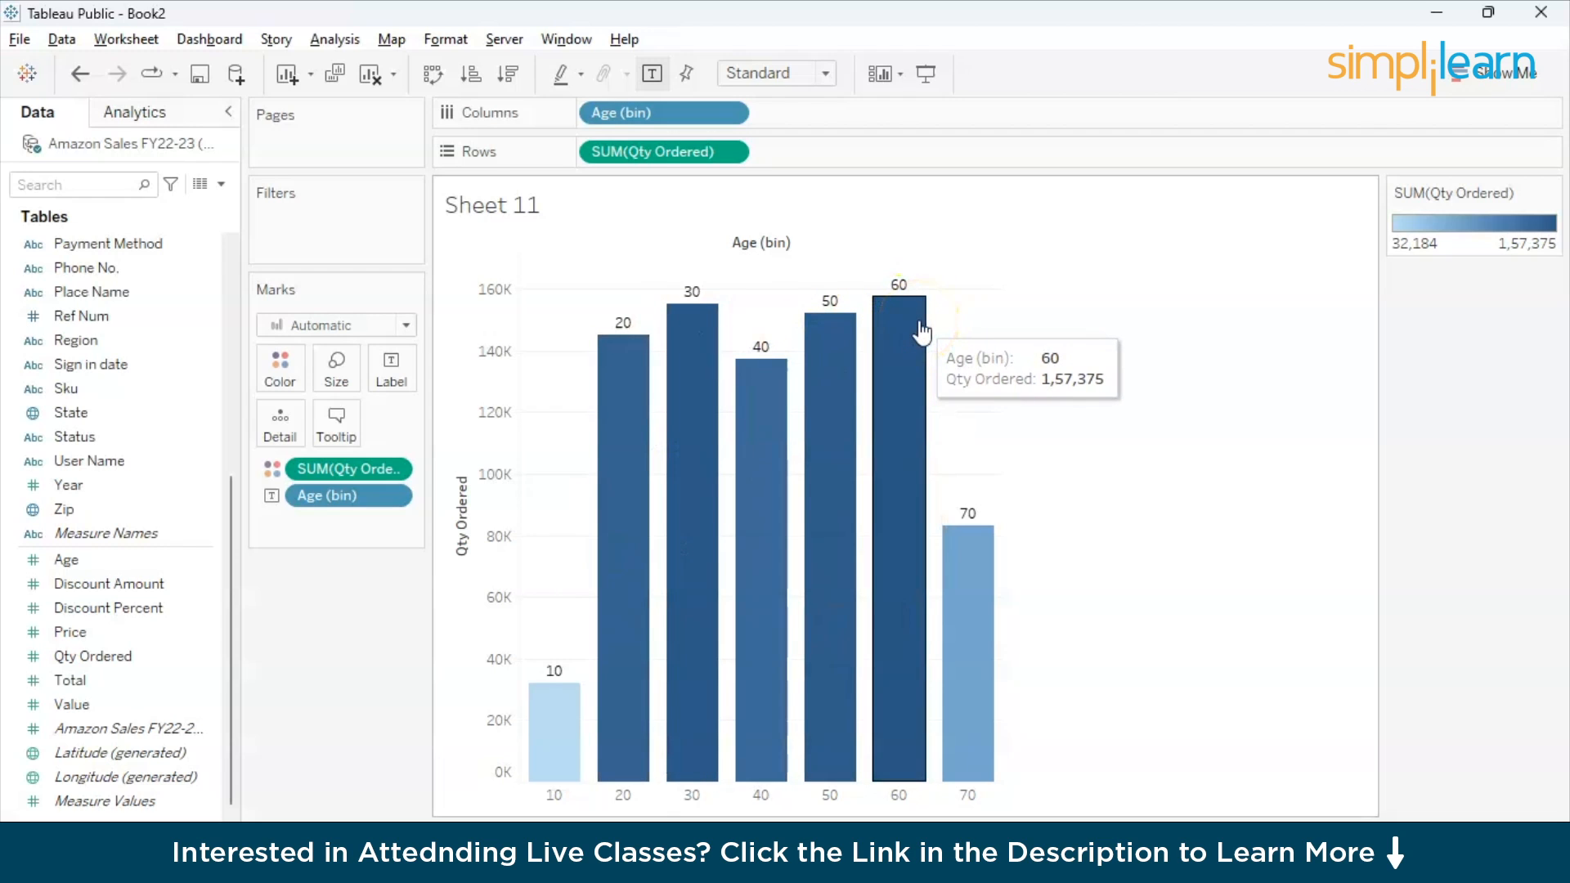
- Sort the age bins in descending order of Qty Ordered and rename the worksheet Agewise
left_click(509, 73)
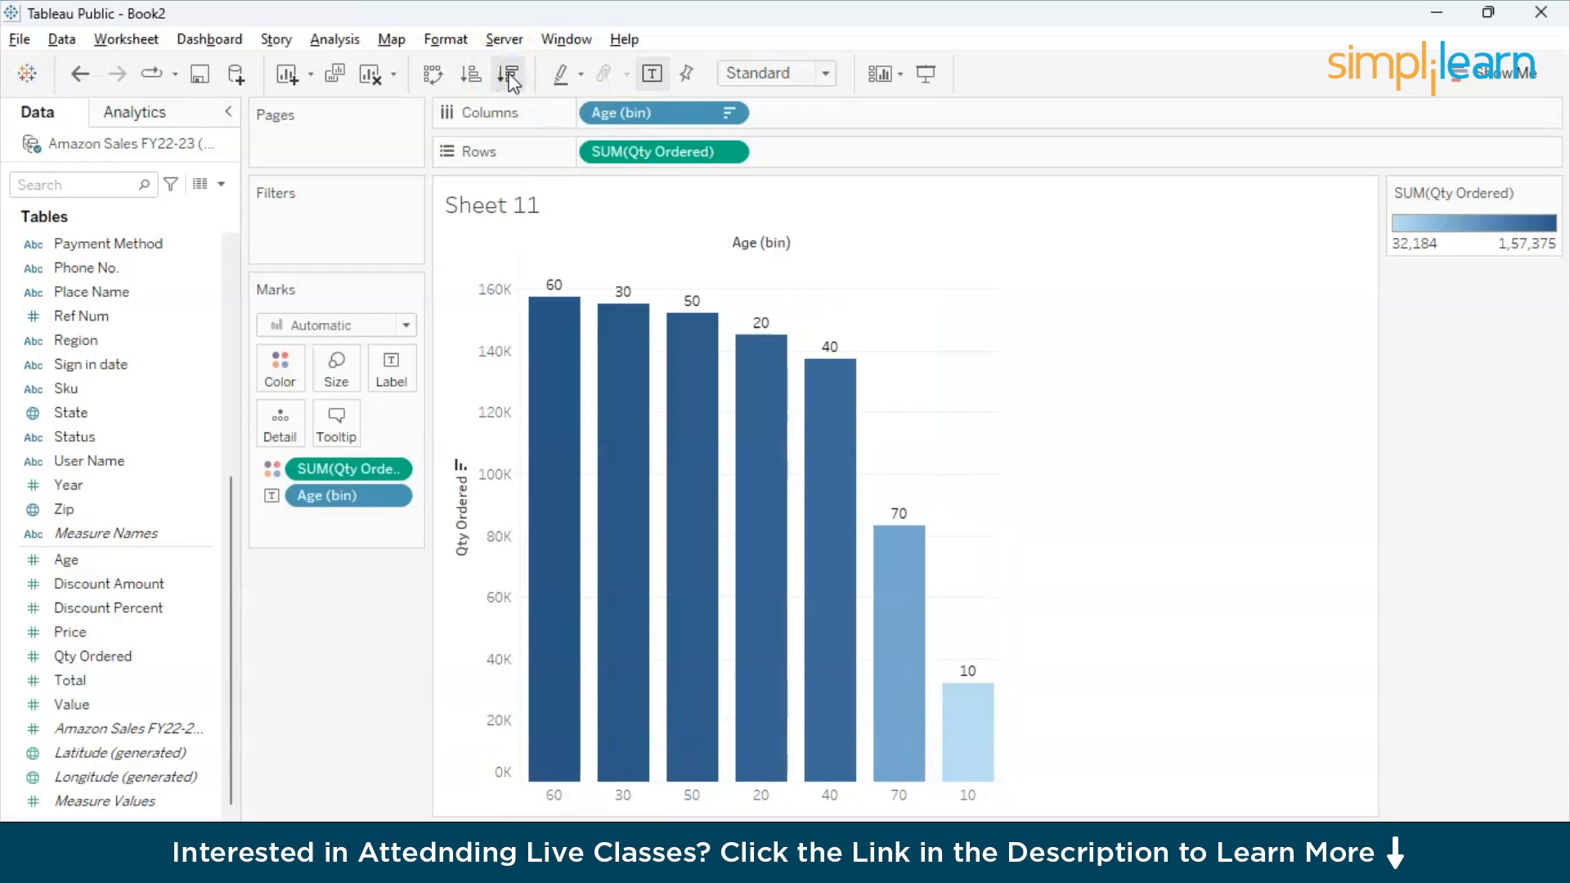
left_click(478, 472)
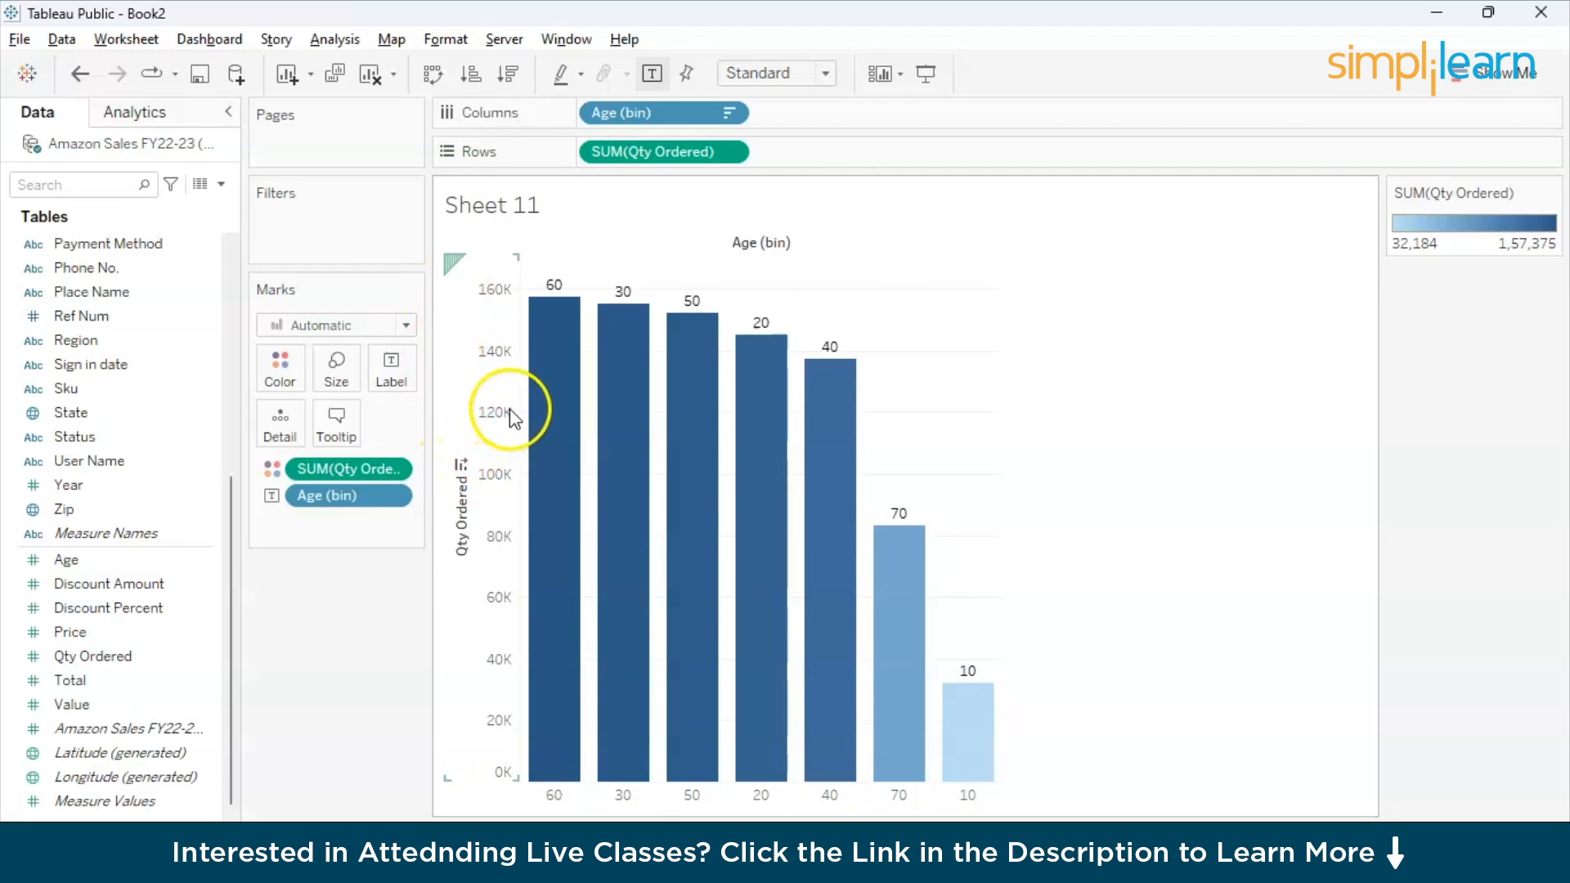
left_click(566, 212)
left_click(626, 121)
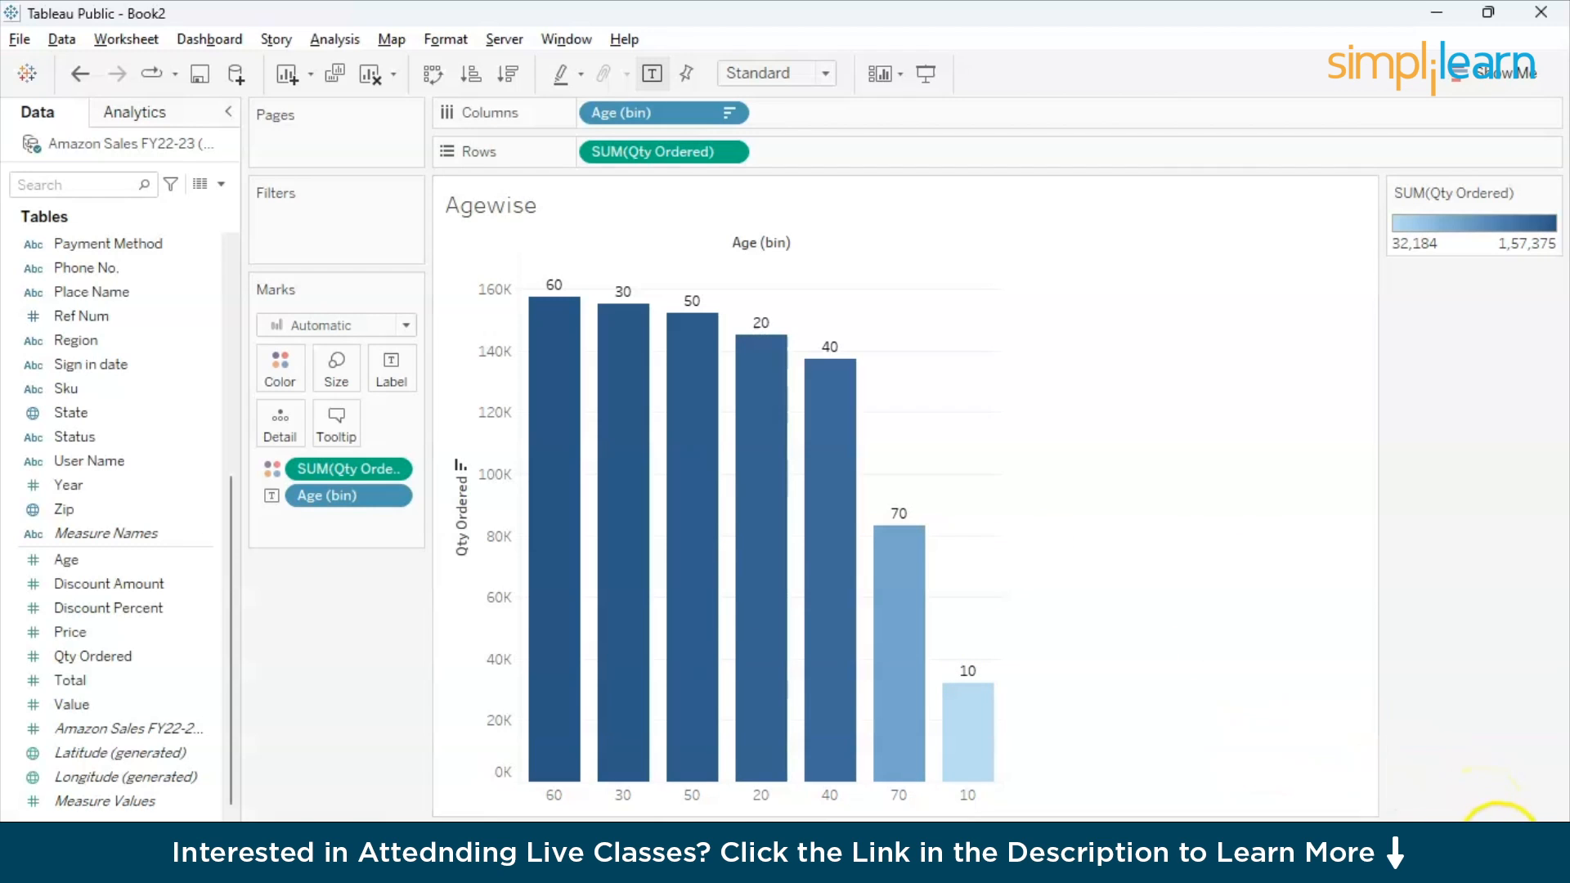
- Create a new dashboard and turn off the minimum limit of its size range
left_click(1489, 835)
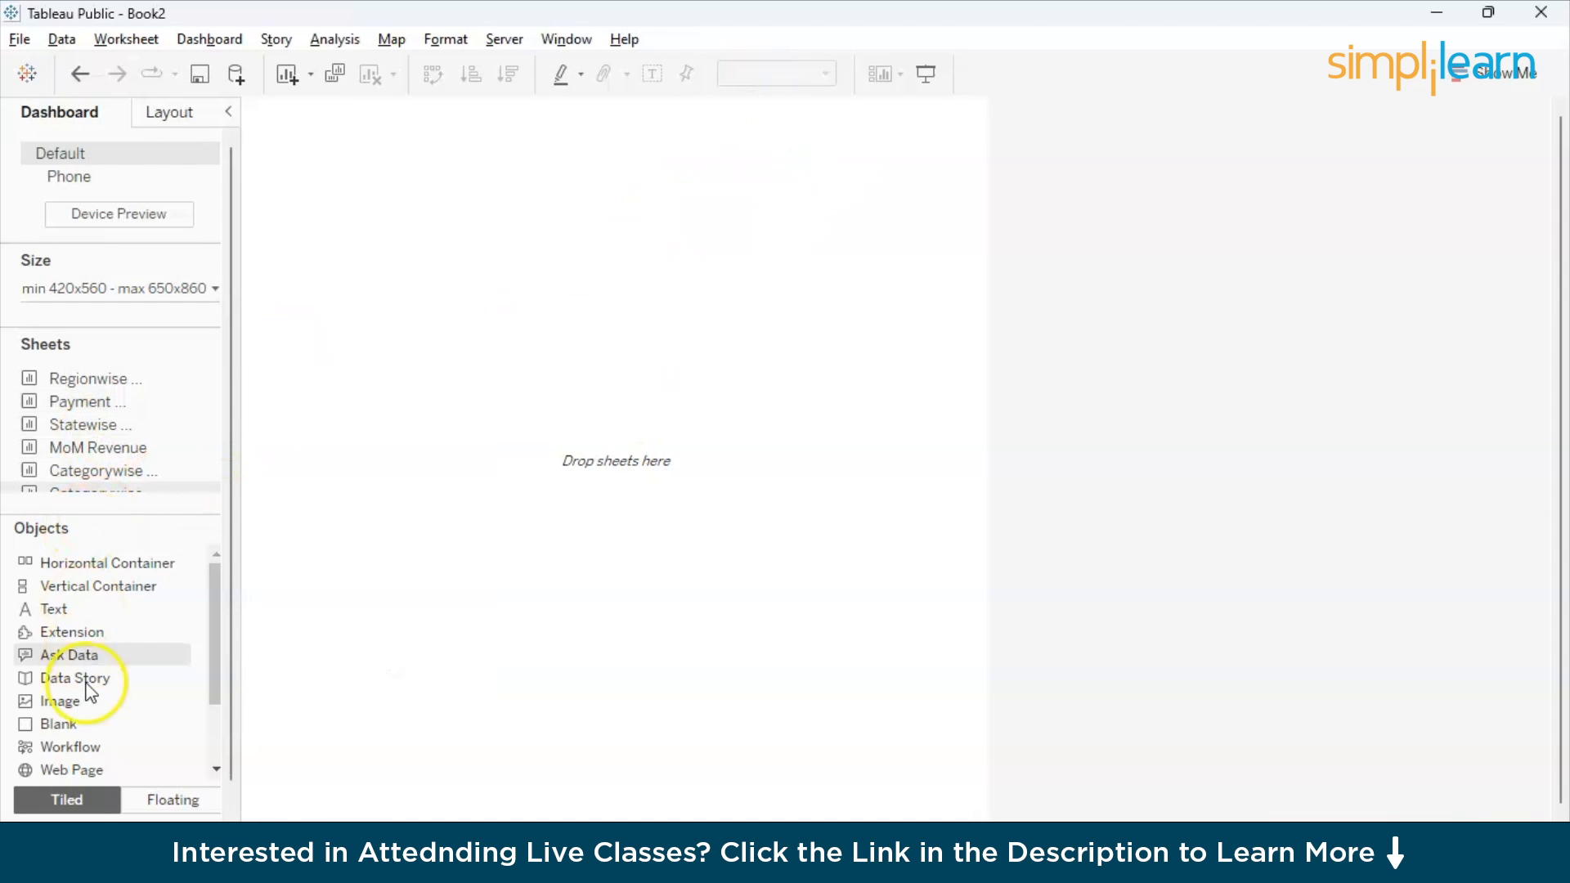
left_click(213, 289)
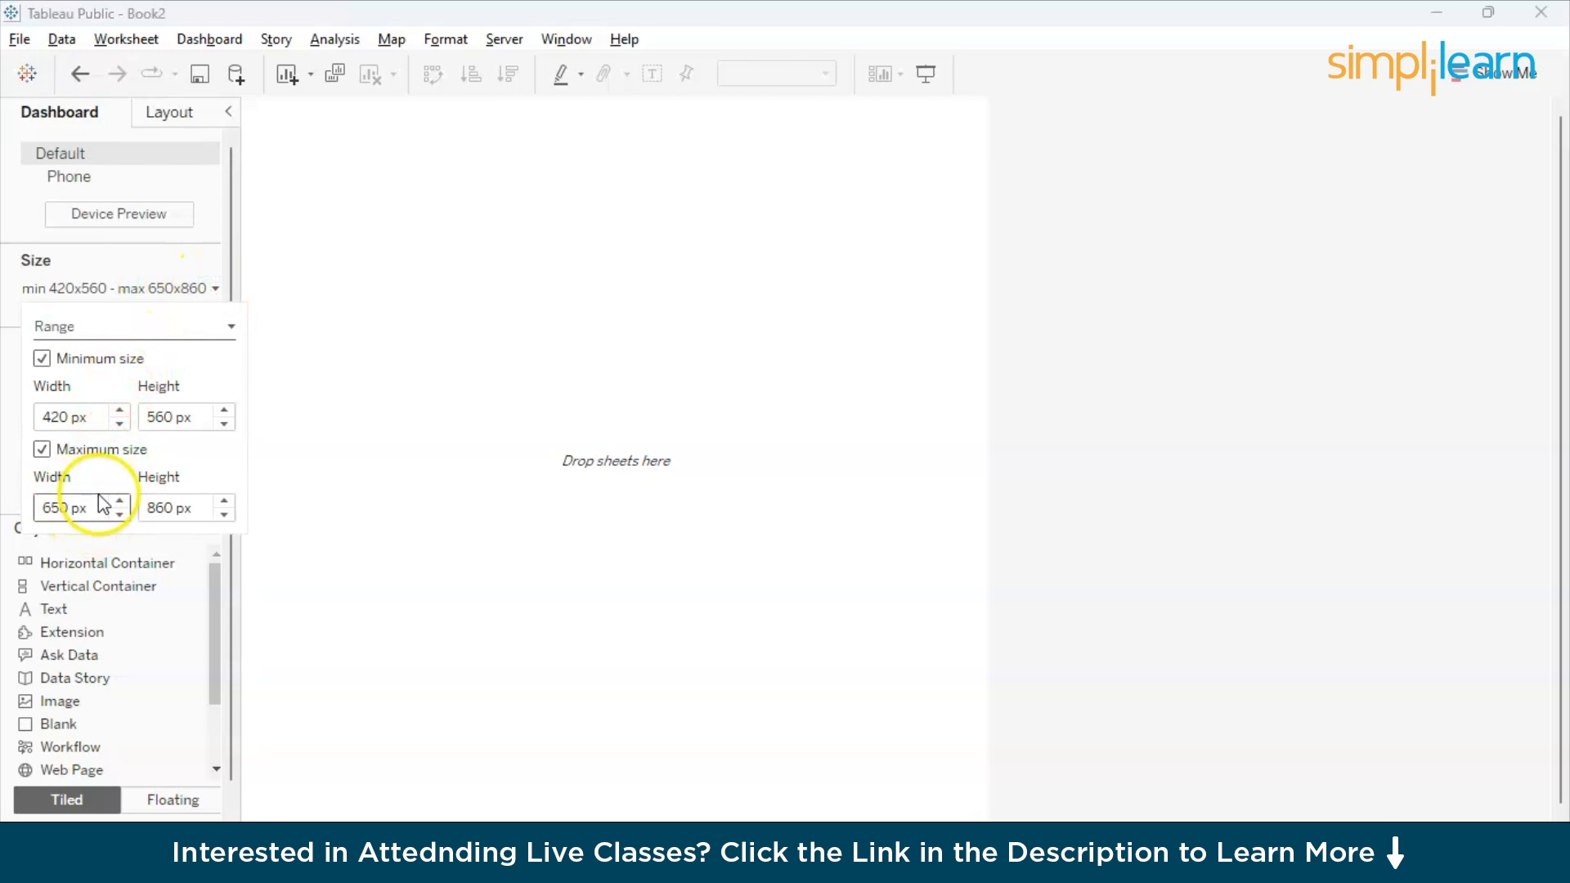
left_click(45, 358)
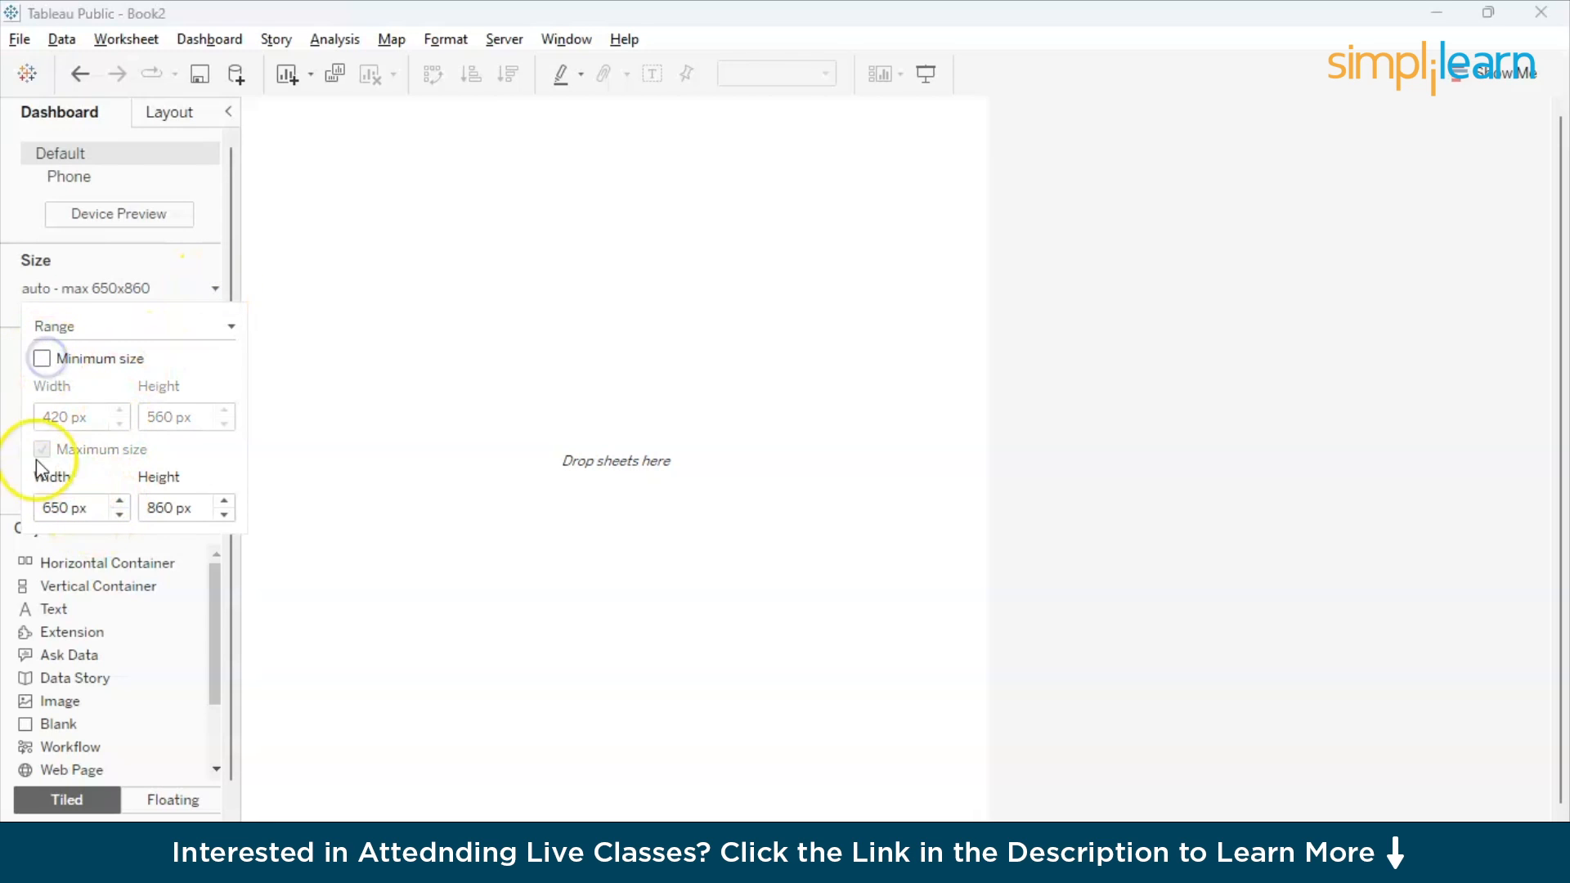
left_click(269, 483)
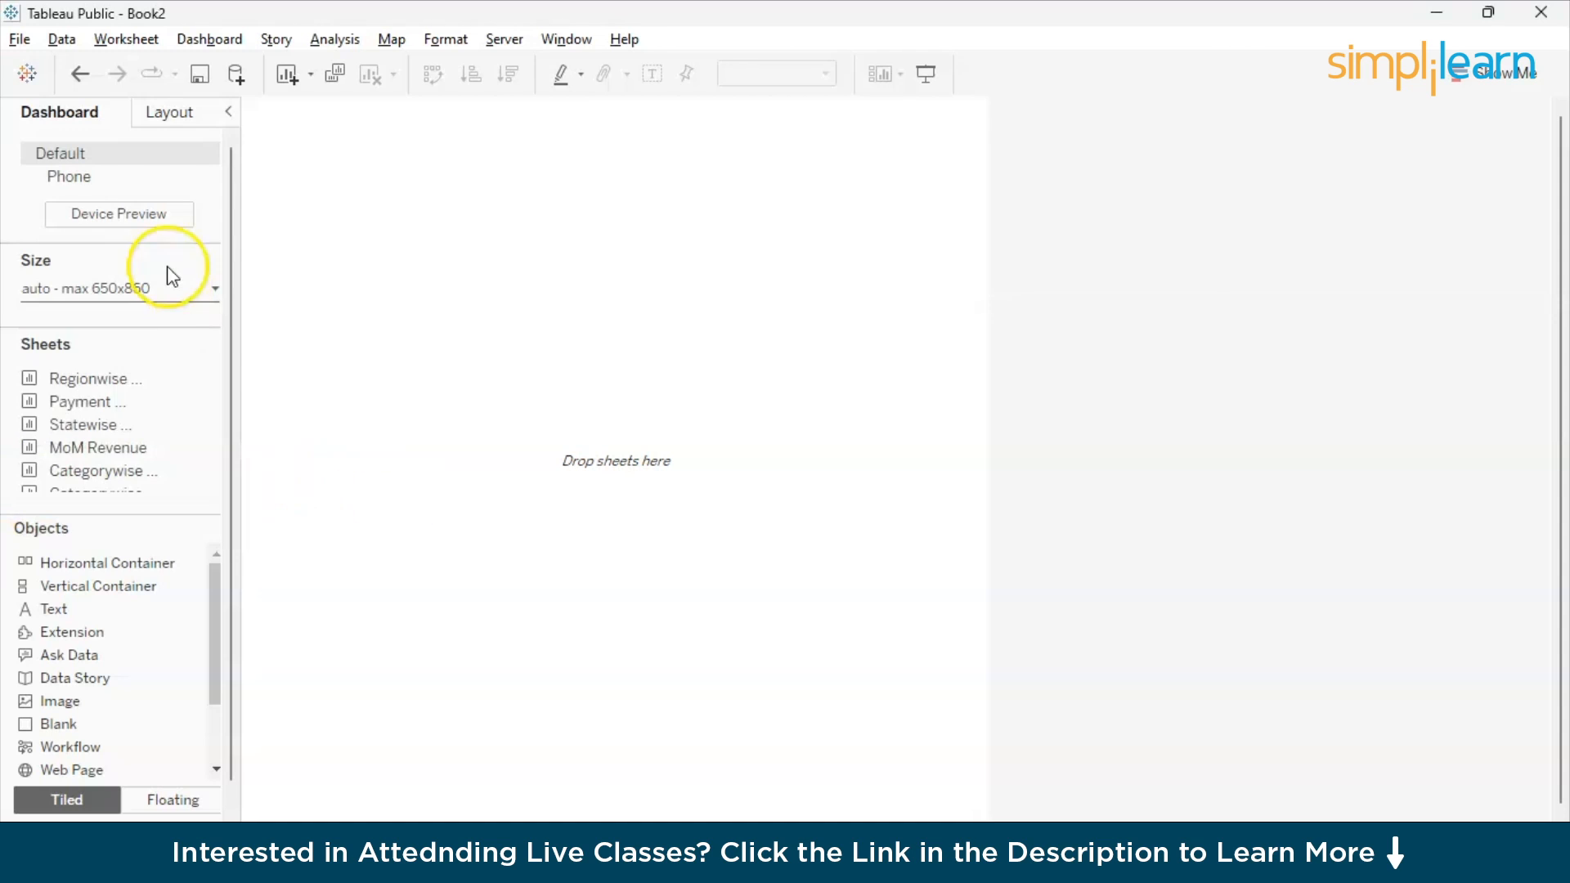
- Set the dashboard's maximum width to 1150 px
left_click(213, 291)
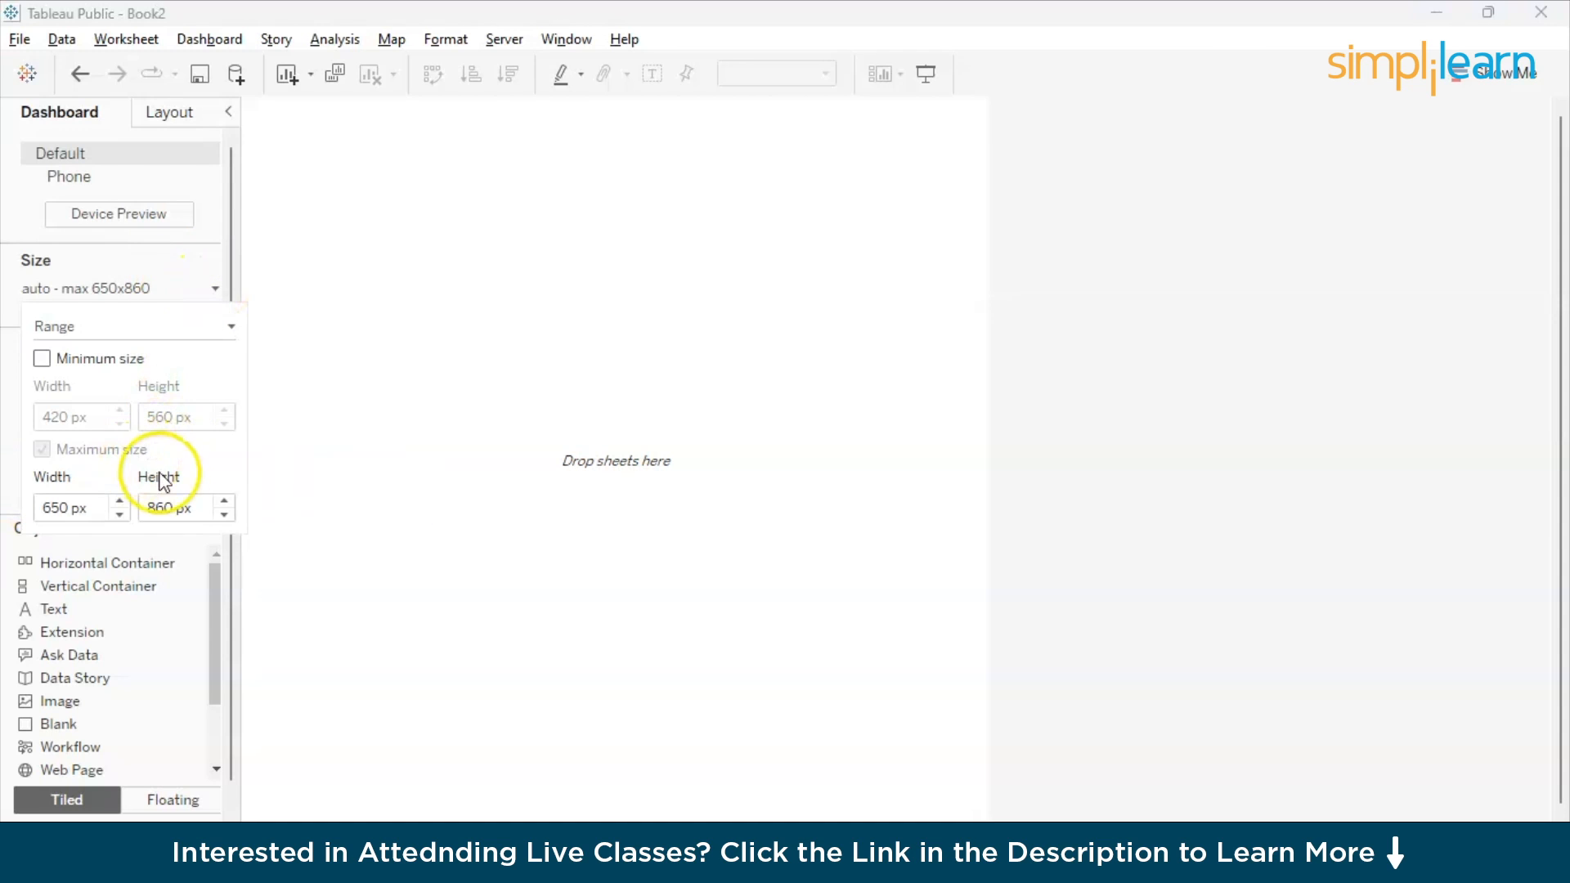
left_click(120, 501)
left_click(120, 501)
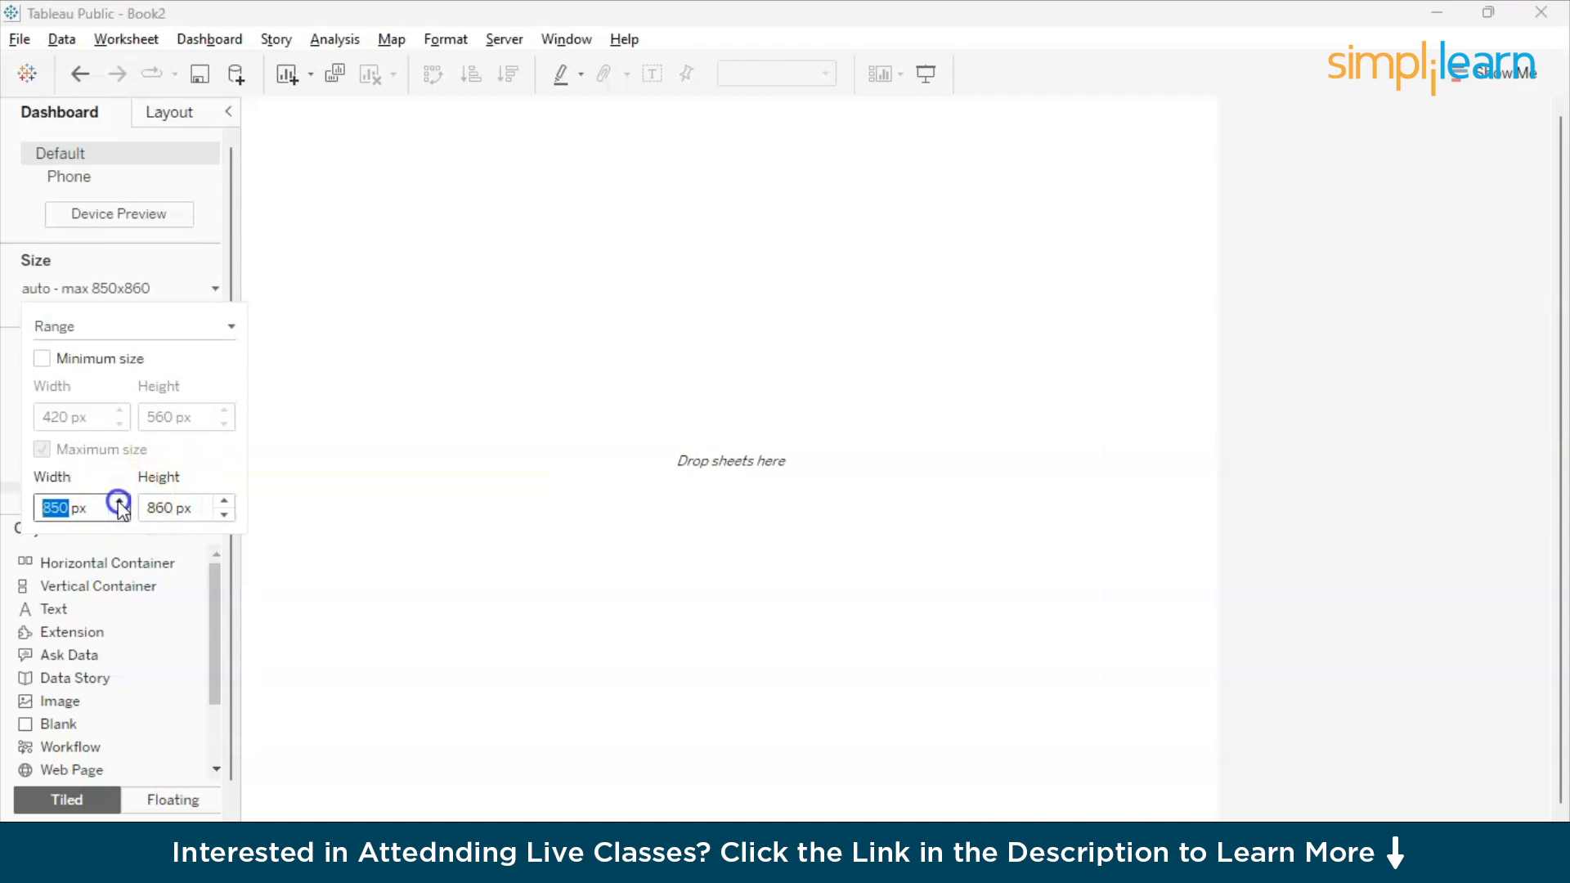
left_click(120, 501)
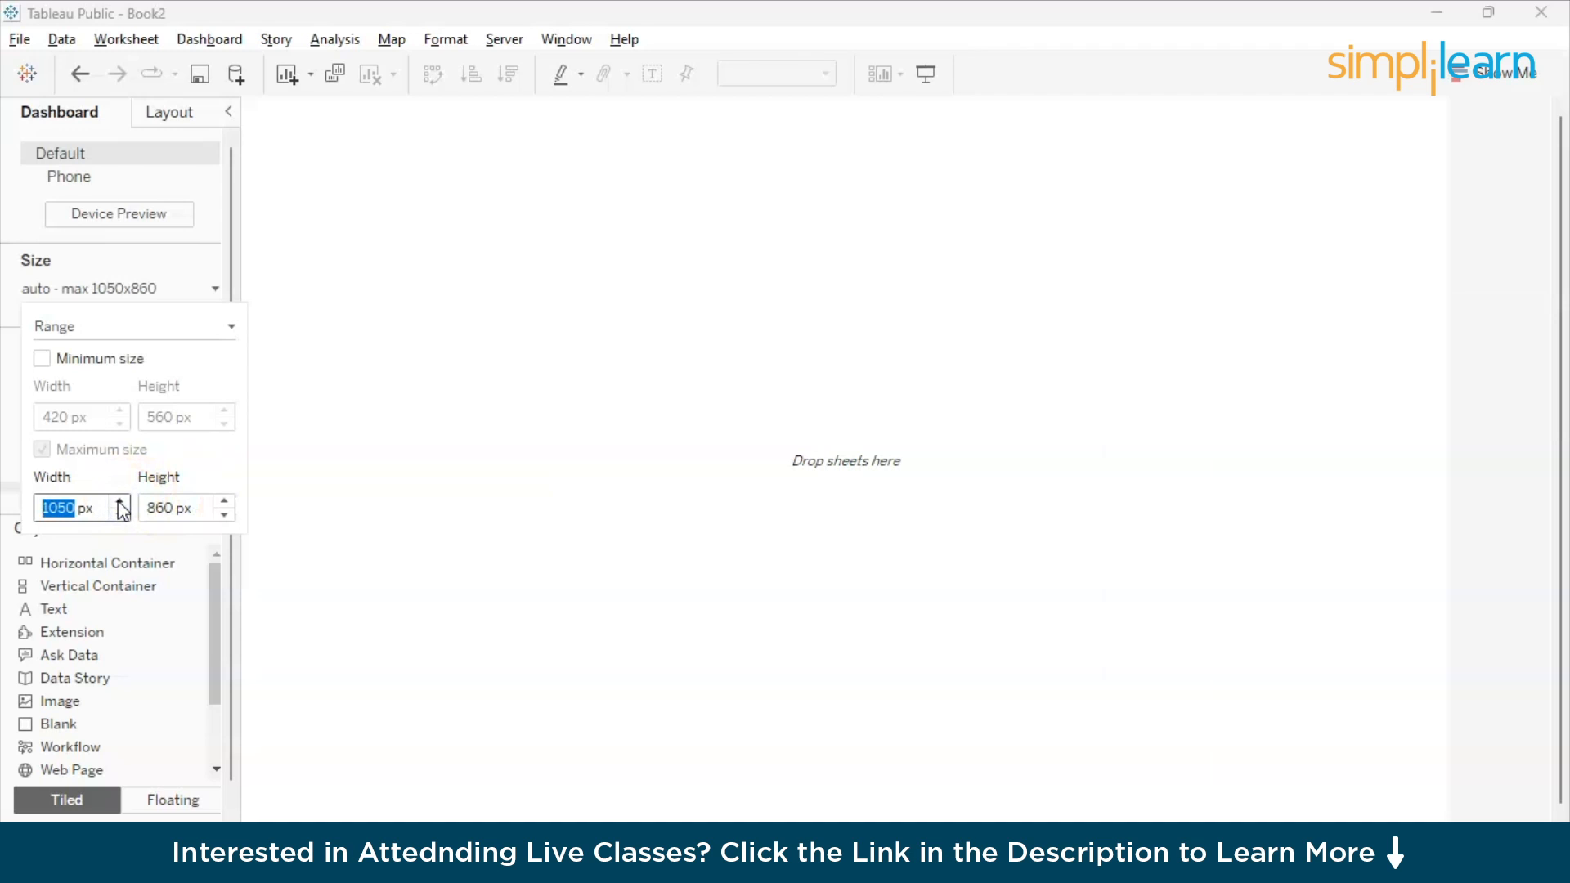
left_click(120, 501)
left_click(484, 488)
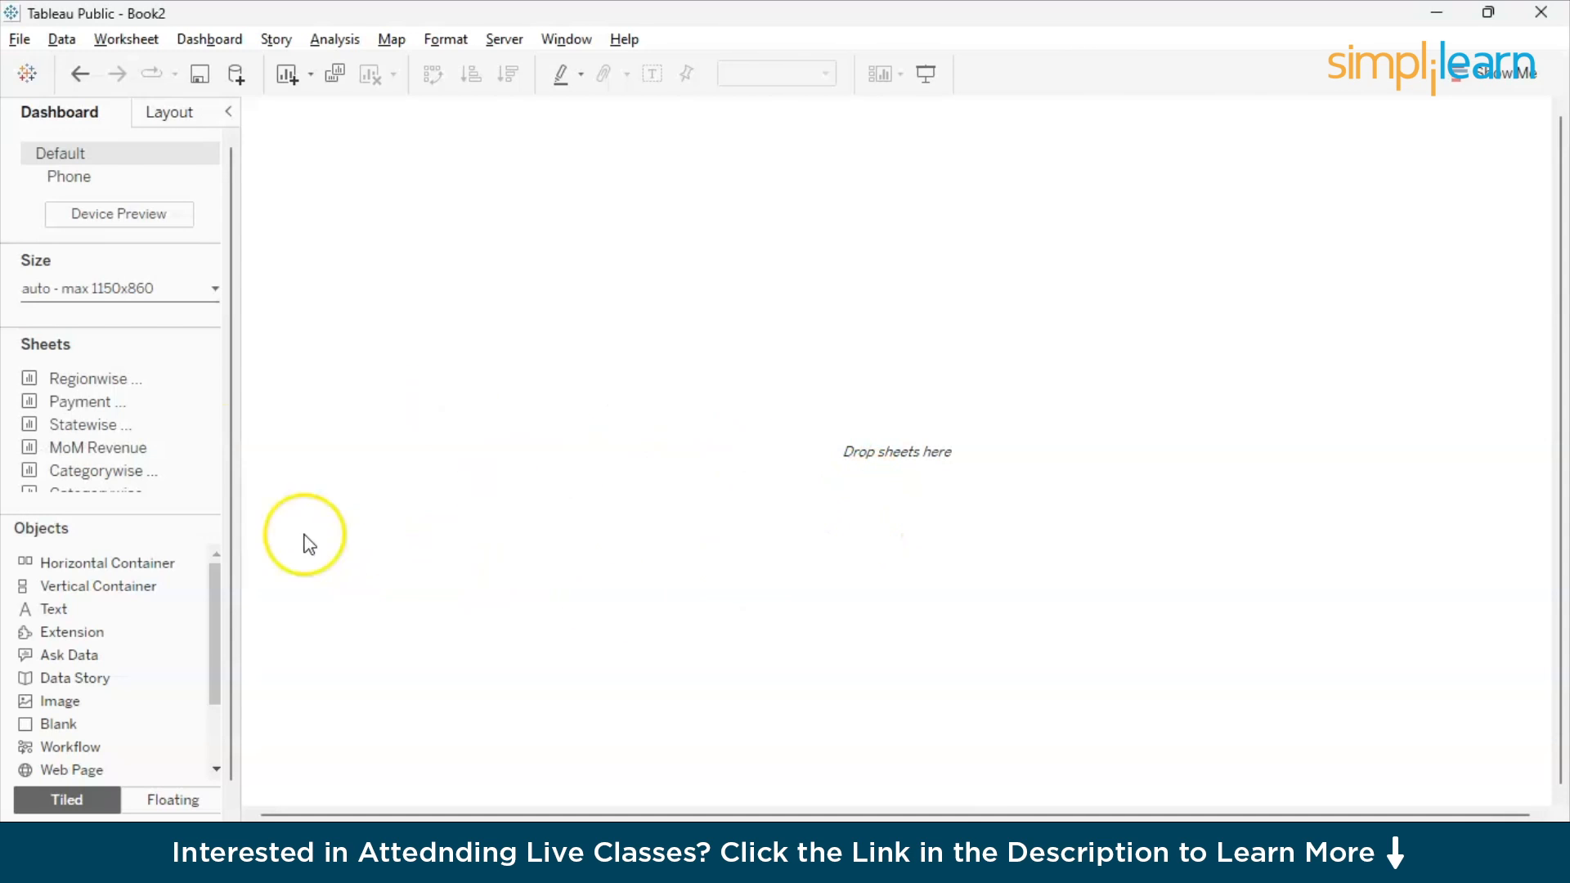
- Place the Regionwise Revenue sheet on the dashboard and narrow it to a bit less than half the dashboard width
mouse_move(140, 384)
left_click_drag(135, 377, 376, 213)
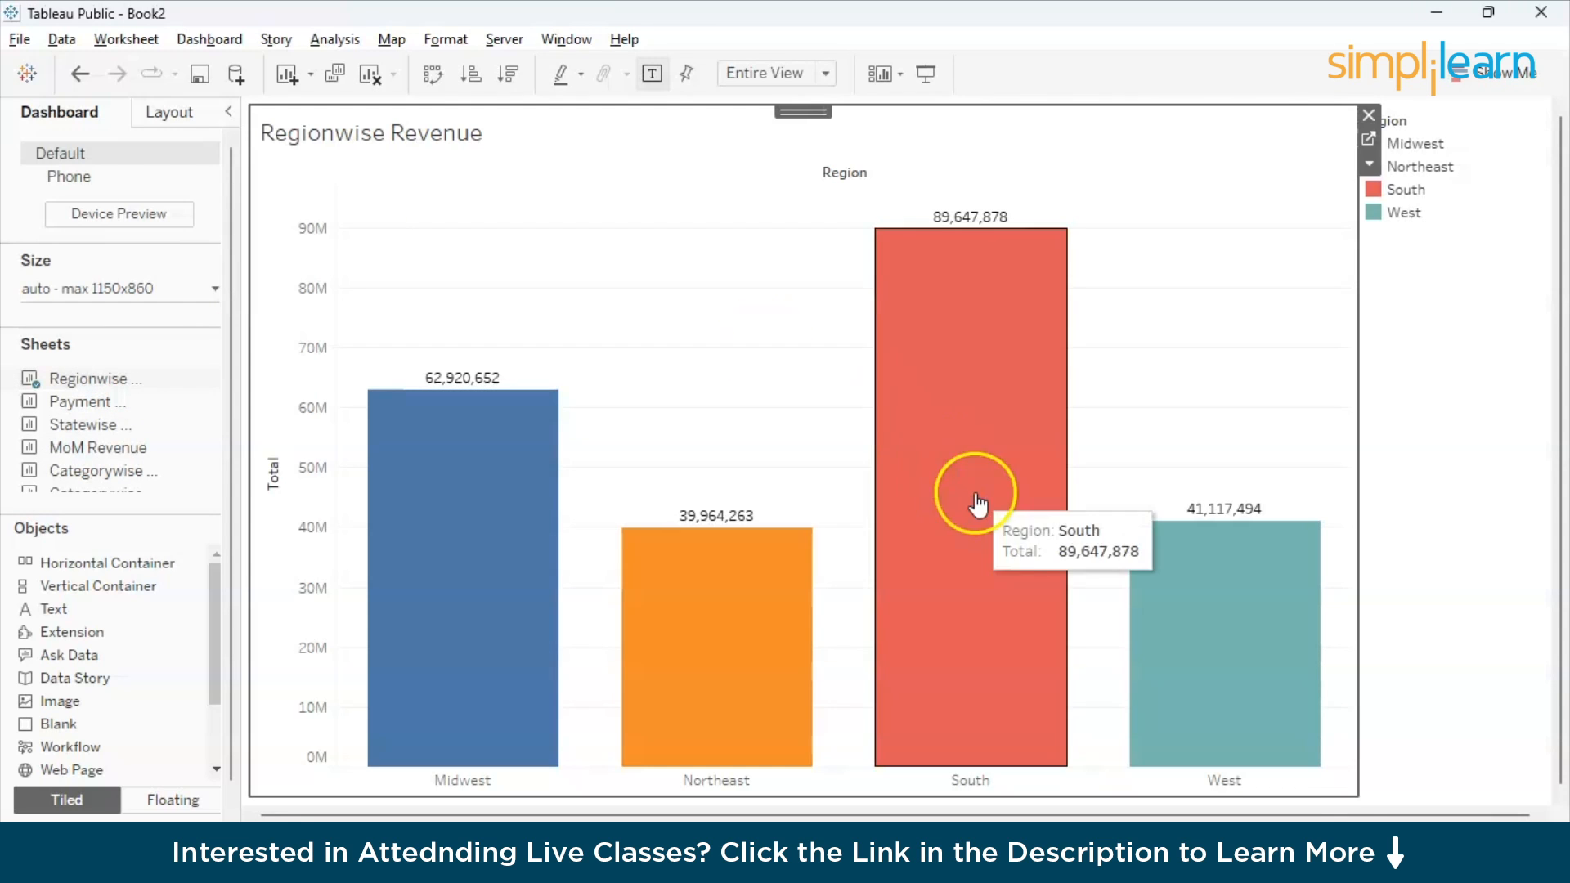
left_click_drag(1360, 787, 788, 710)
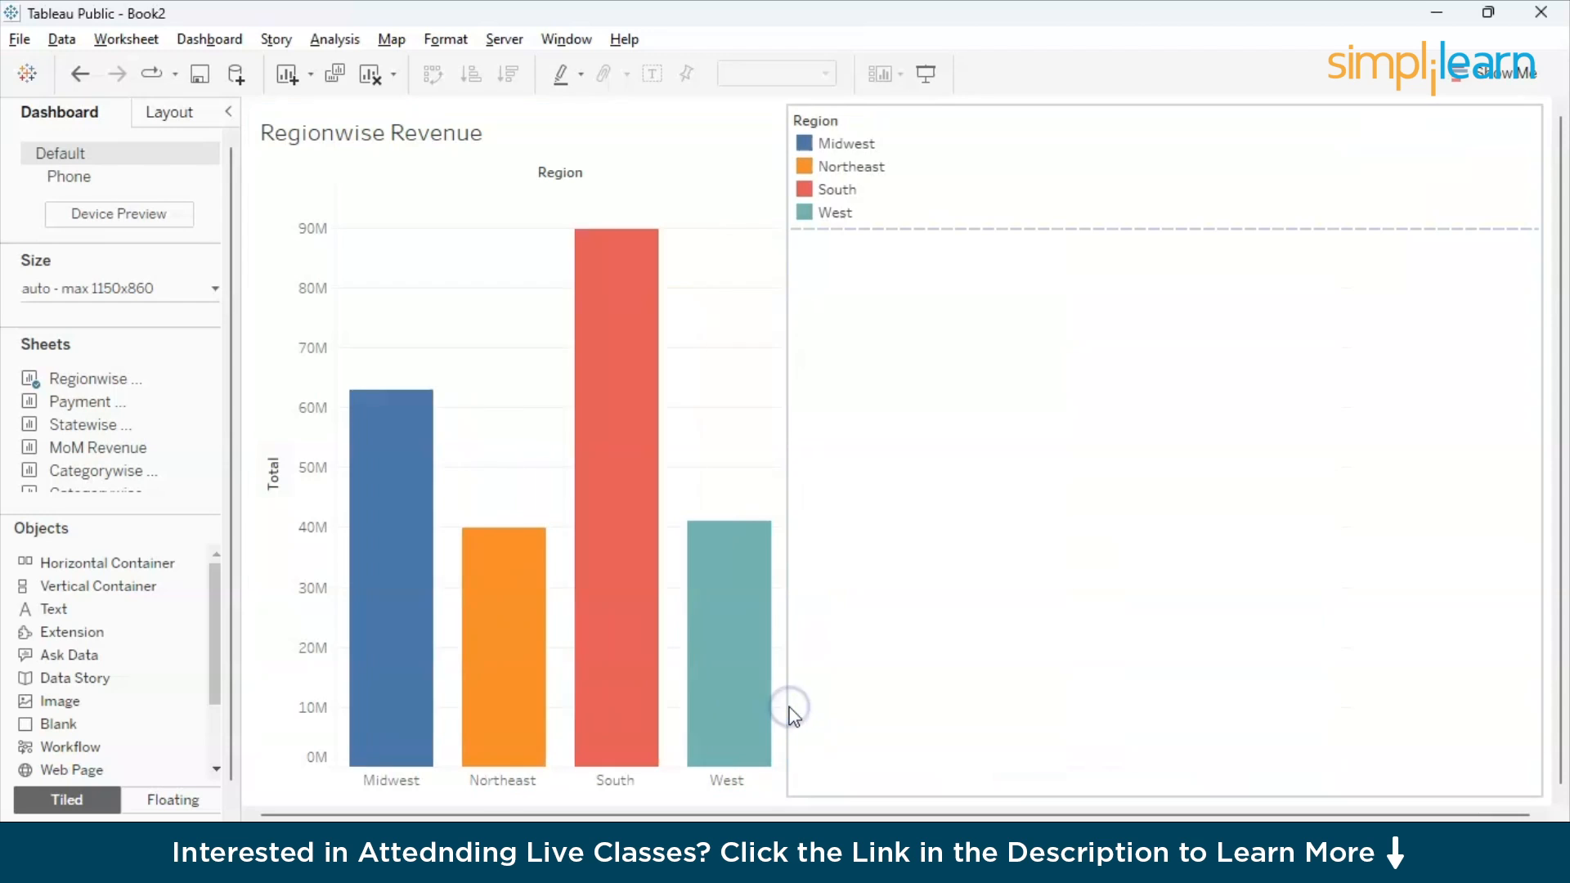
left_click(614, 787)
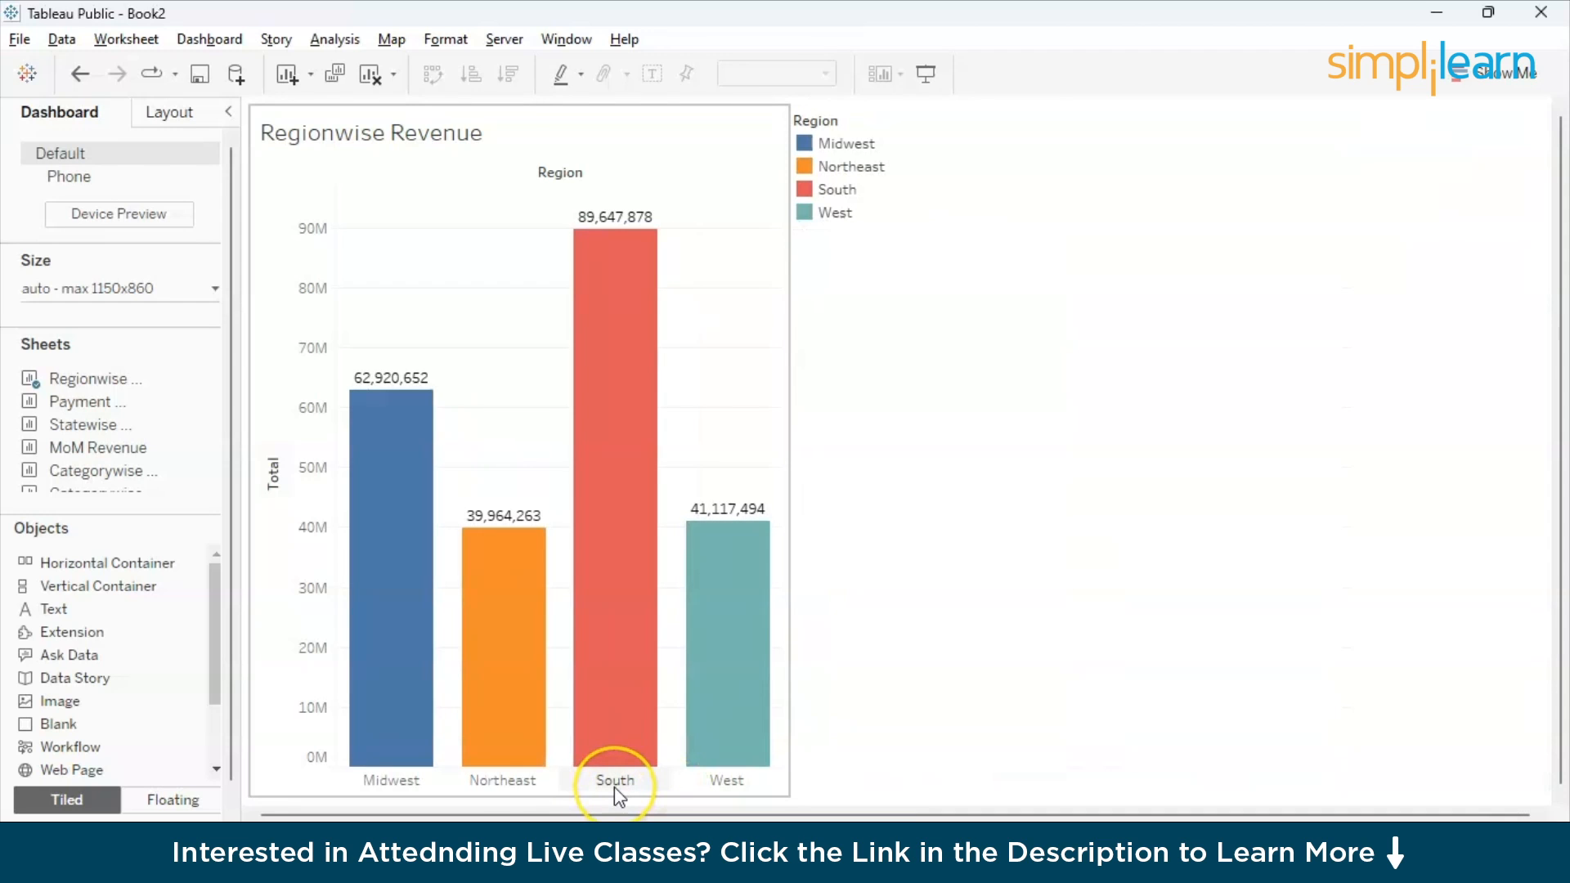
- Add the Payment Methods sheet below Regionwise Revenue and the Statewise Revenue sheet to the right of Regionwise Revenue
left_click_drag(51, 400, 528, 545)
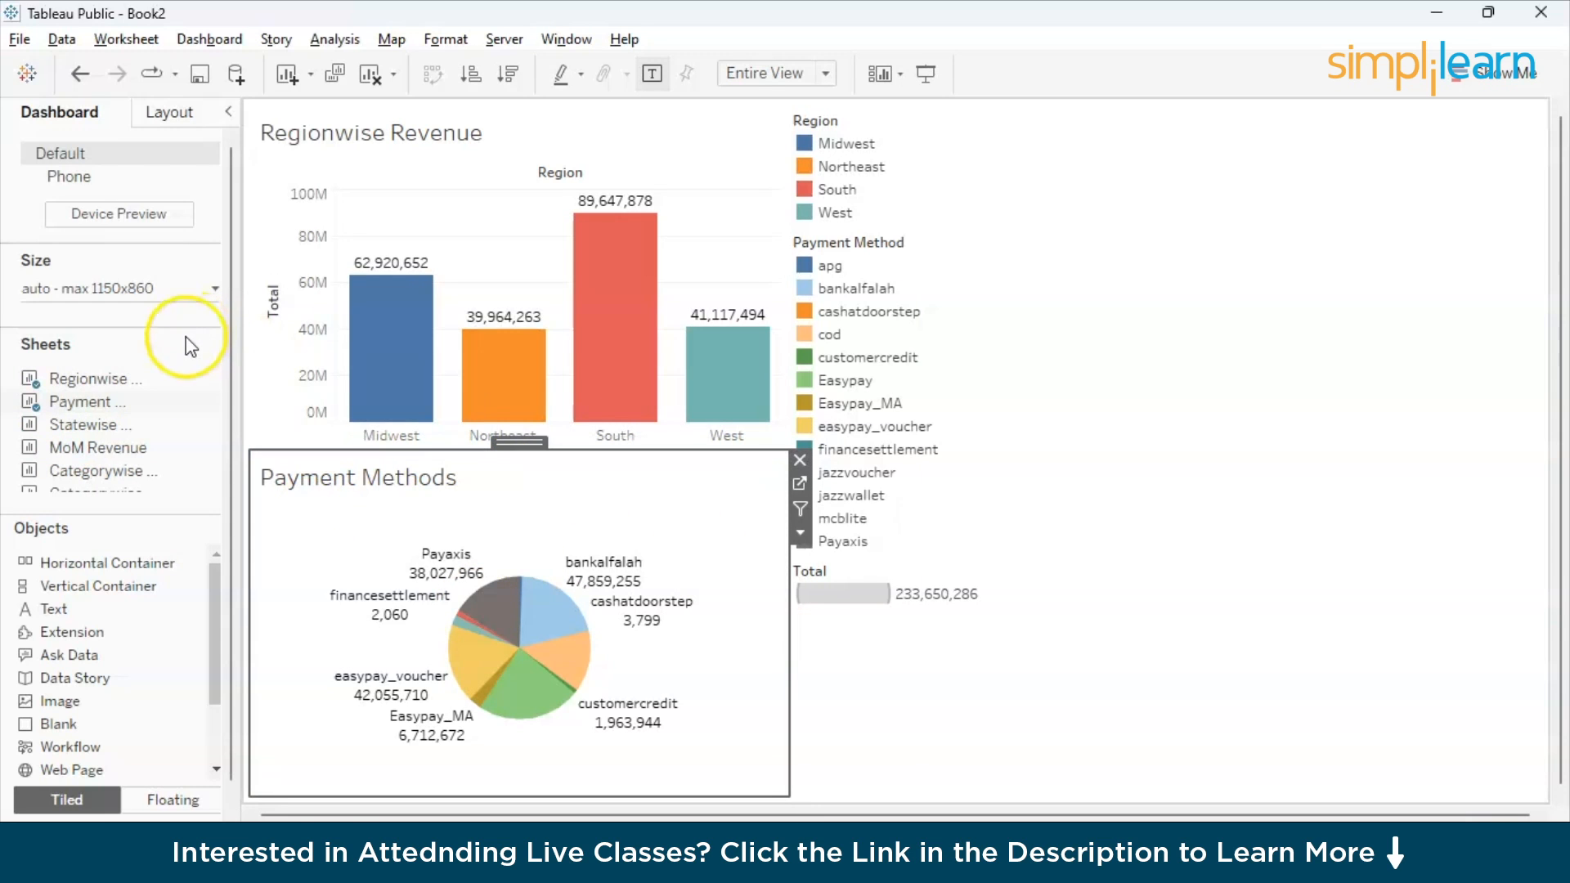
mouse_move(101, 430)
left_click_drag(101, 430, 710, 280)
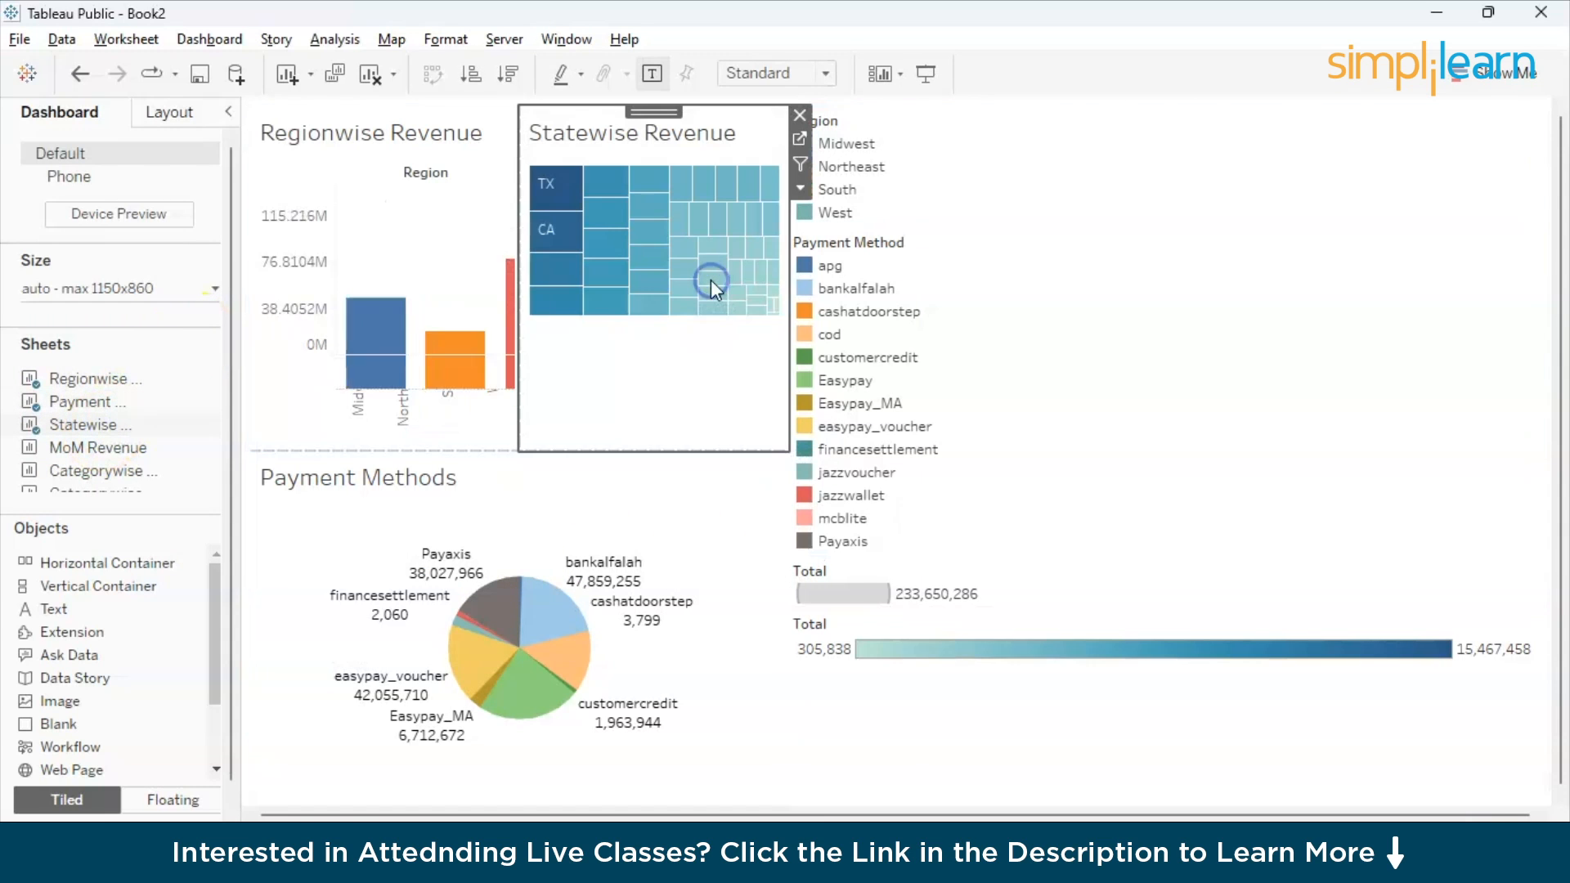
- Widen the chart area by shrinking the legend column to a narrow strip along the dashboard's right edge
left_click(791, 269)
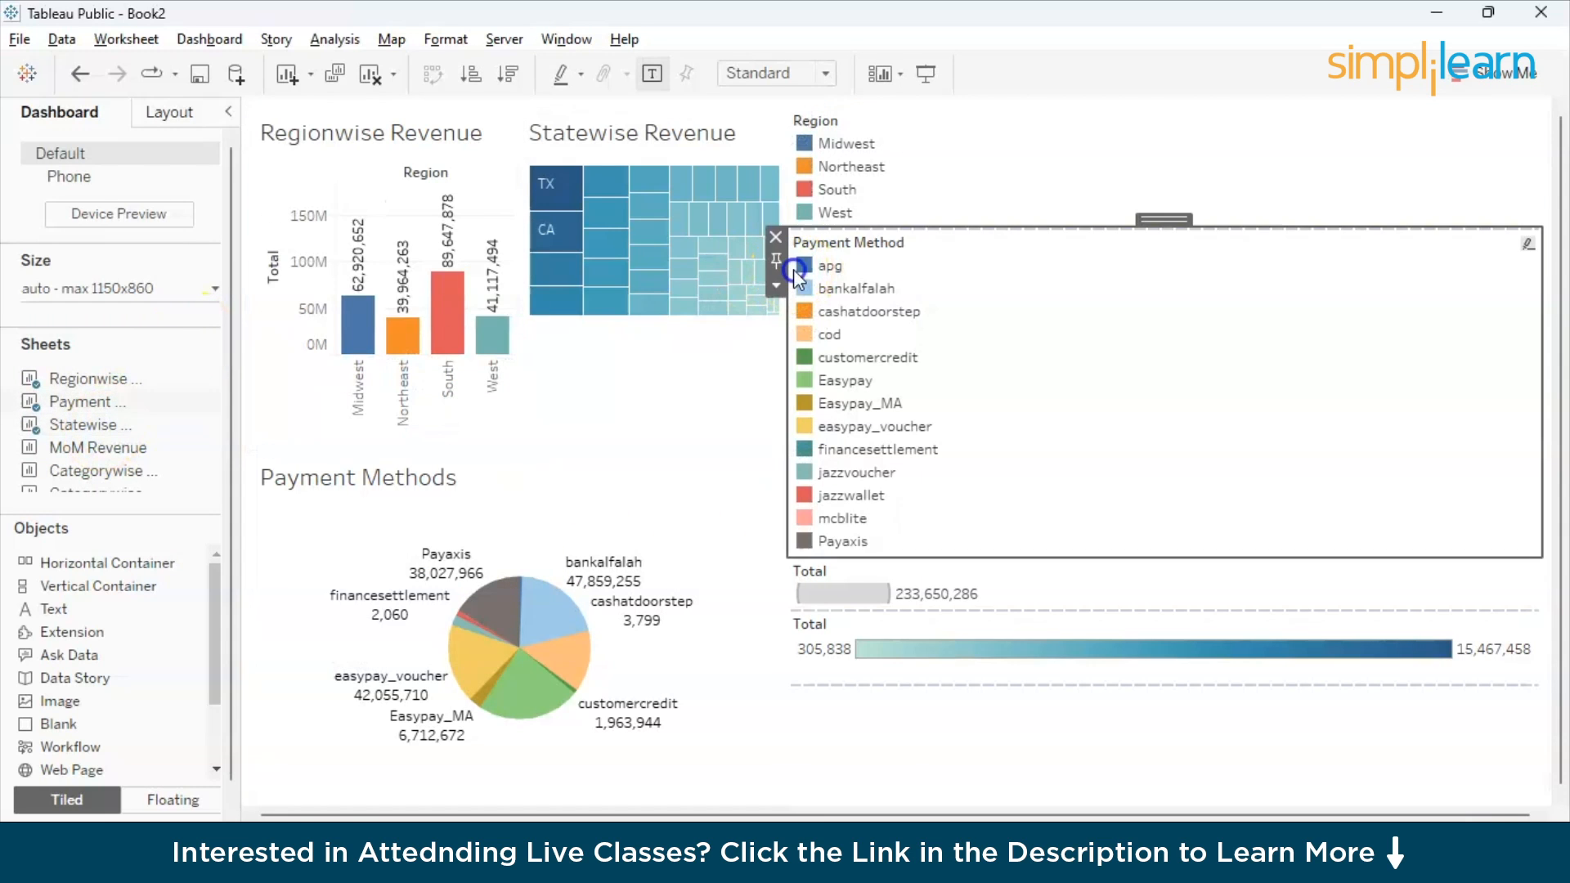
left_click(792, 197)
left_click_drag(792, 197, 1387, 169)
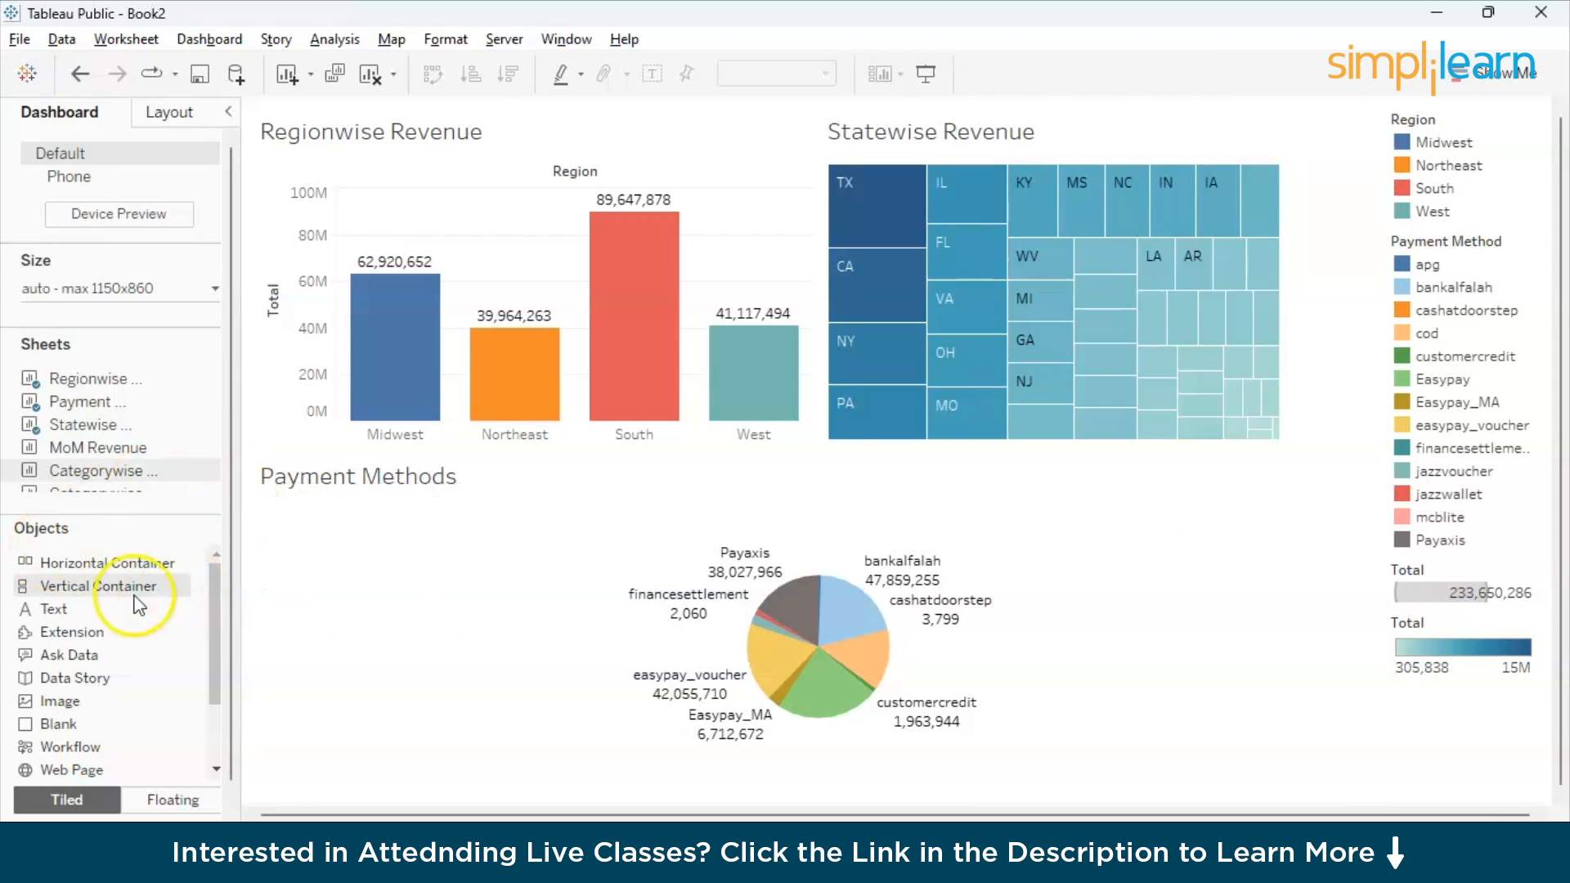
- Add the MoM Revenue sheet below Regionwise Revenue, to the left of Payment Methods
mouse_move(87, 430)
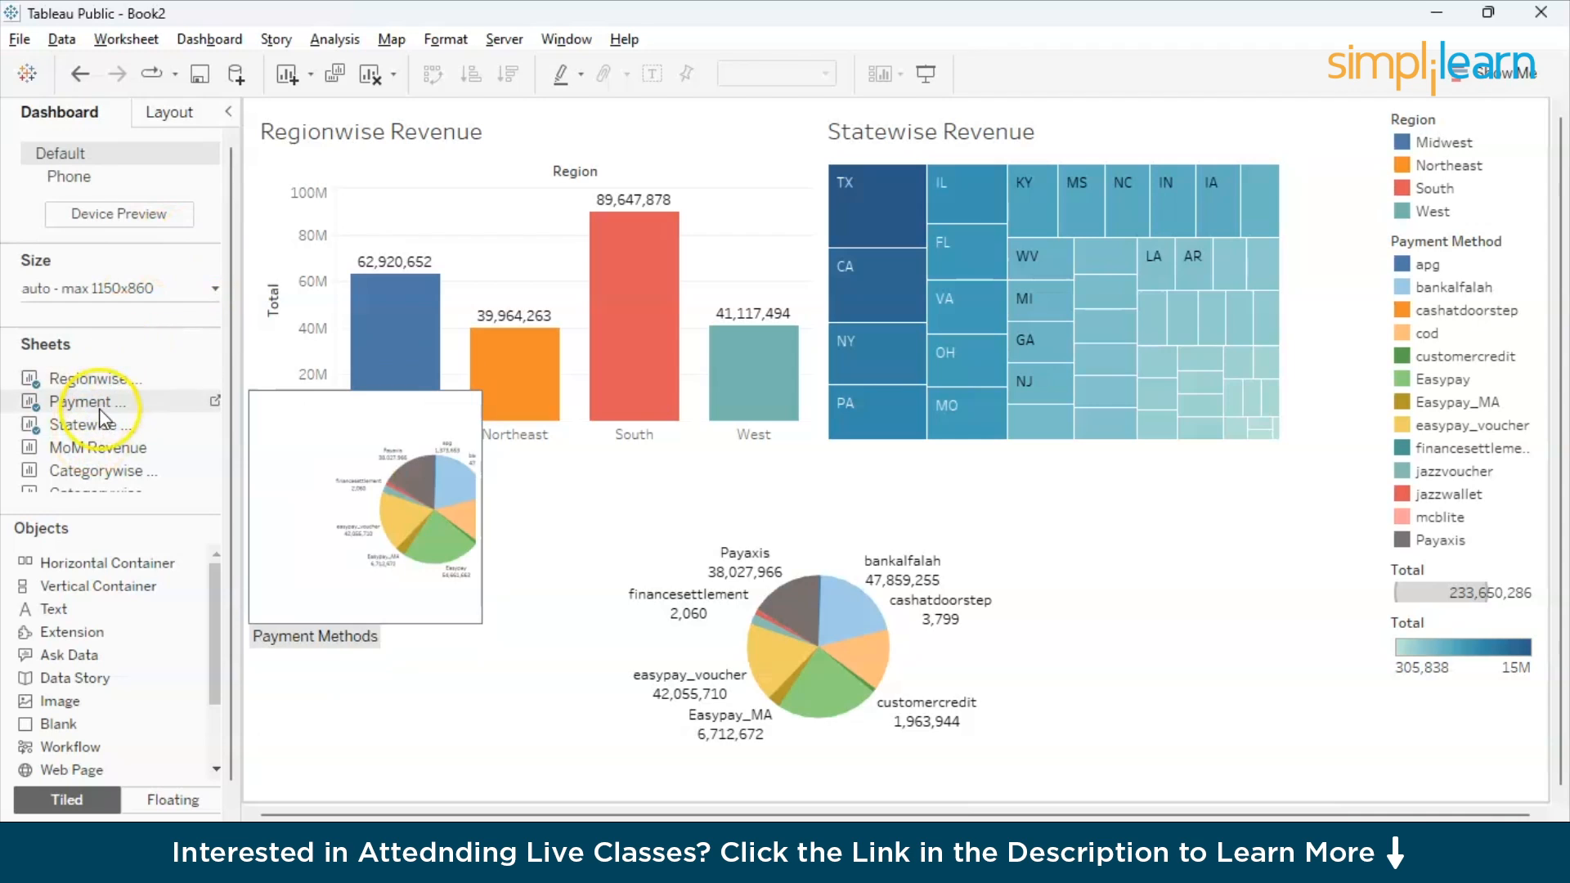
left_click_drag(100, 446, 337, 533)
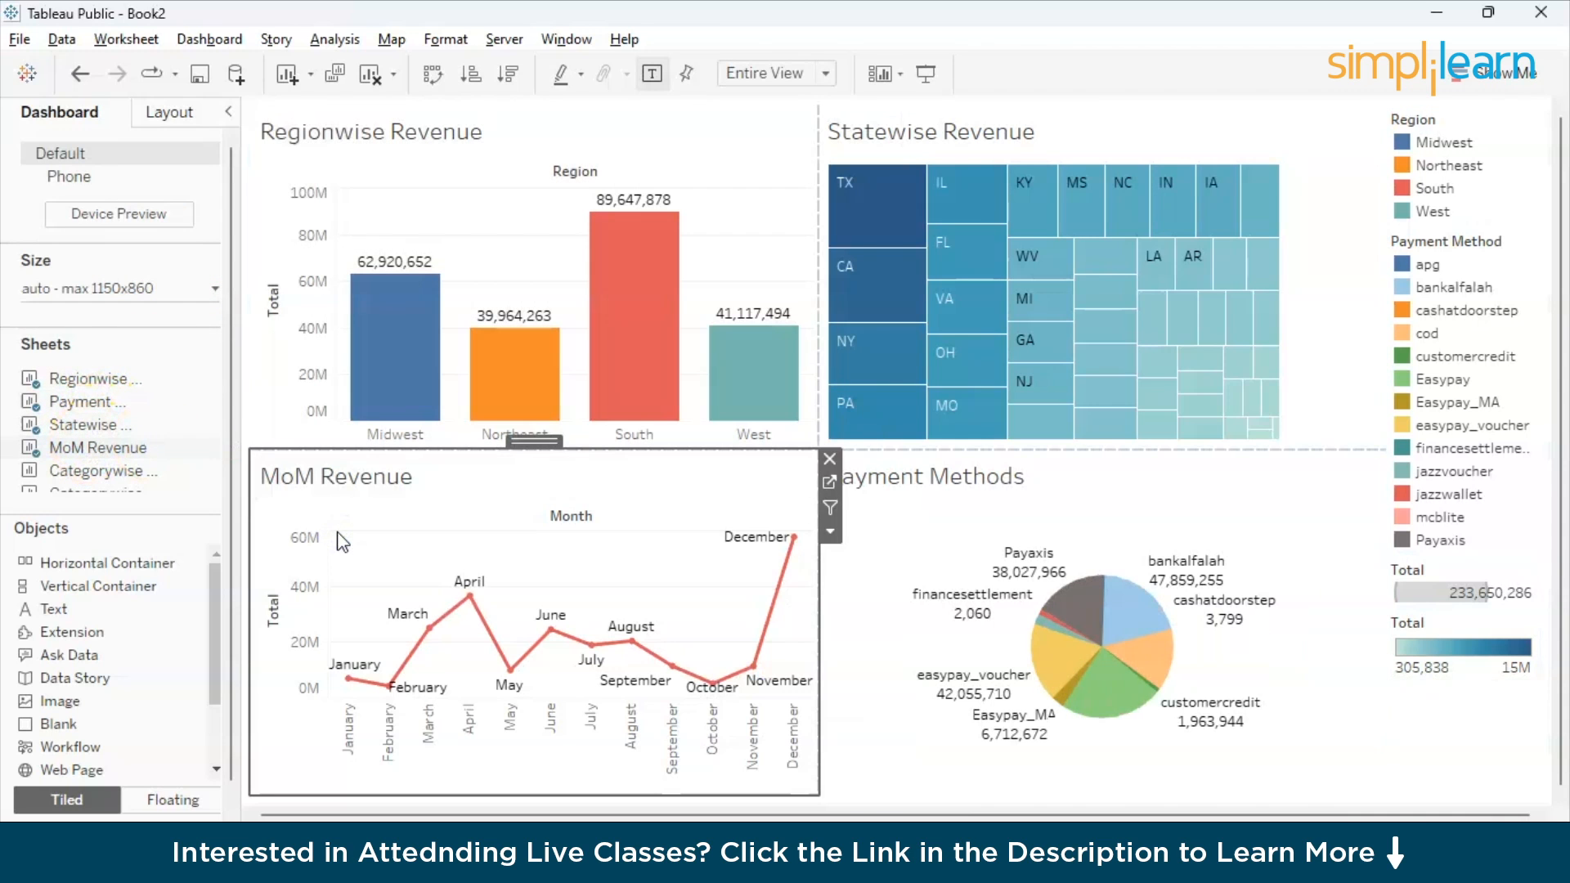
scroll(152, 465, "down", 3)
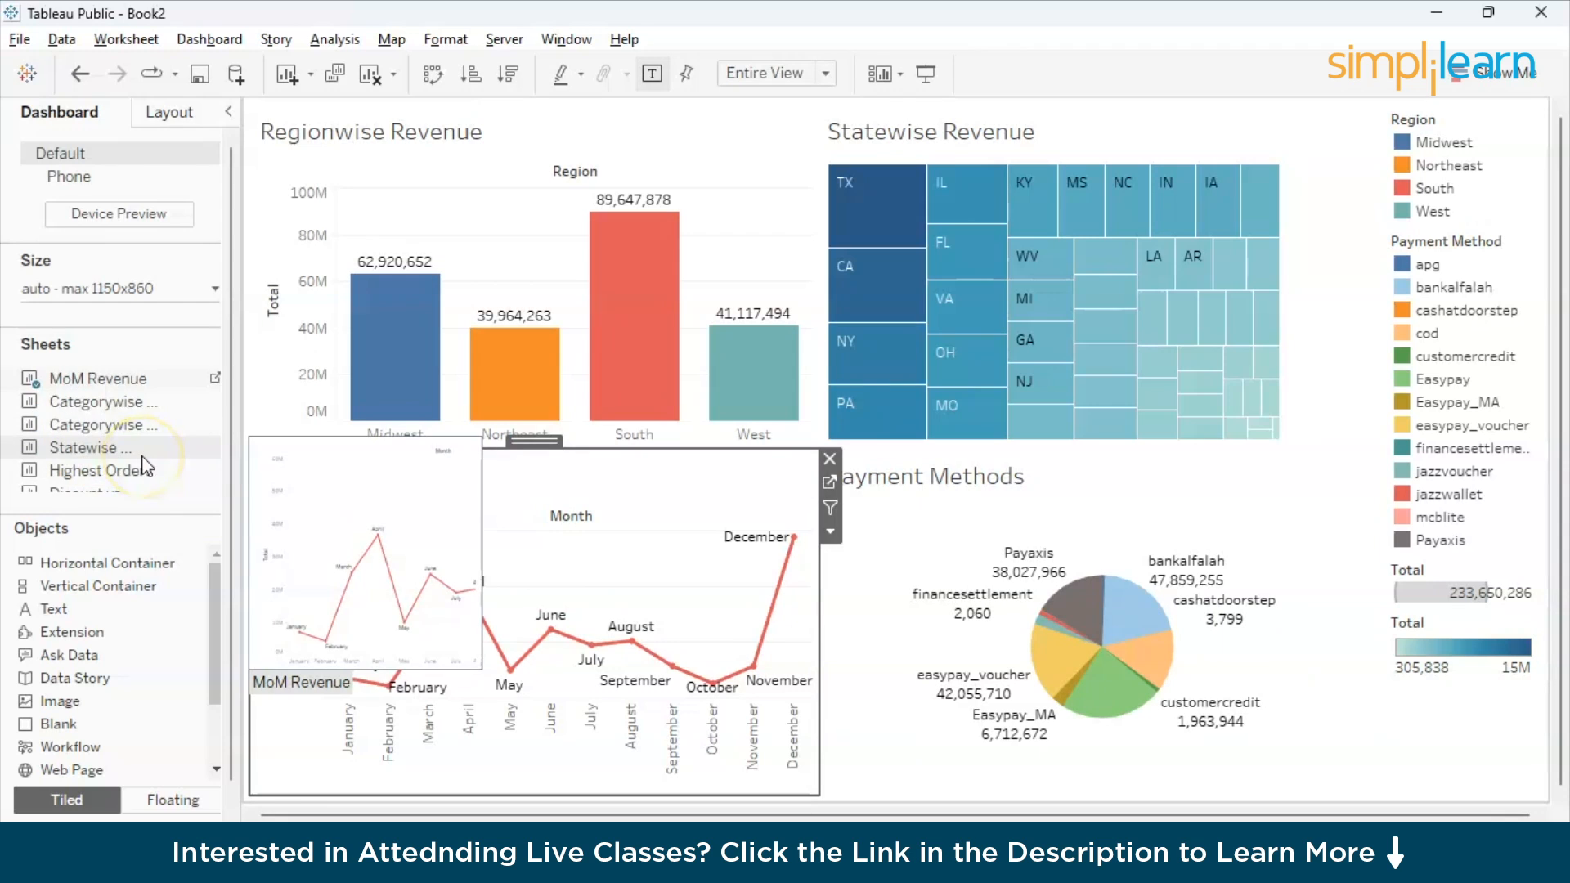
- Add the Categorywise Status sheet between Regionwise Revenue and Statewise Revenue on the dashboard
left_click_drag(122, 424, 714, 278)
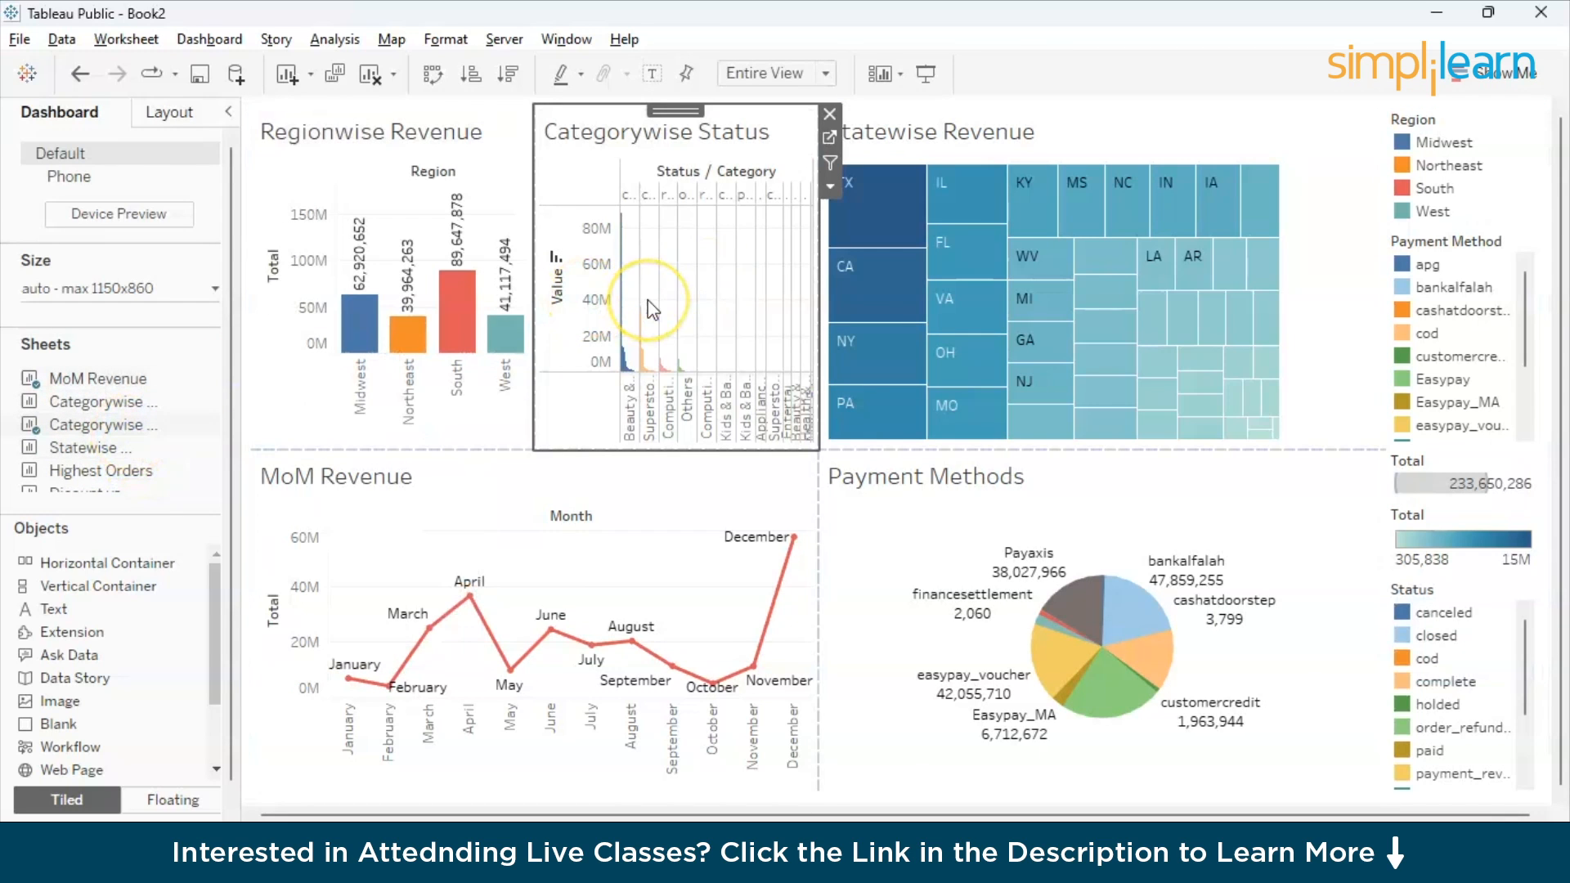
left_click(786, 285)
left_click(817, 275)
left_click_drag(817, 275, 967, 276)
left_click(781, 303)
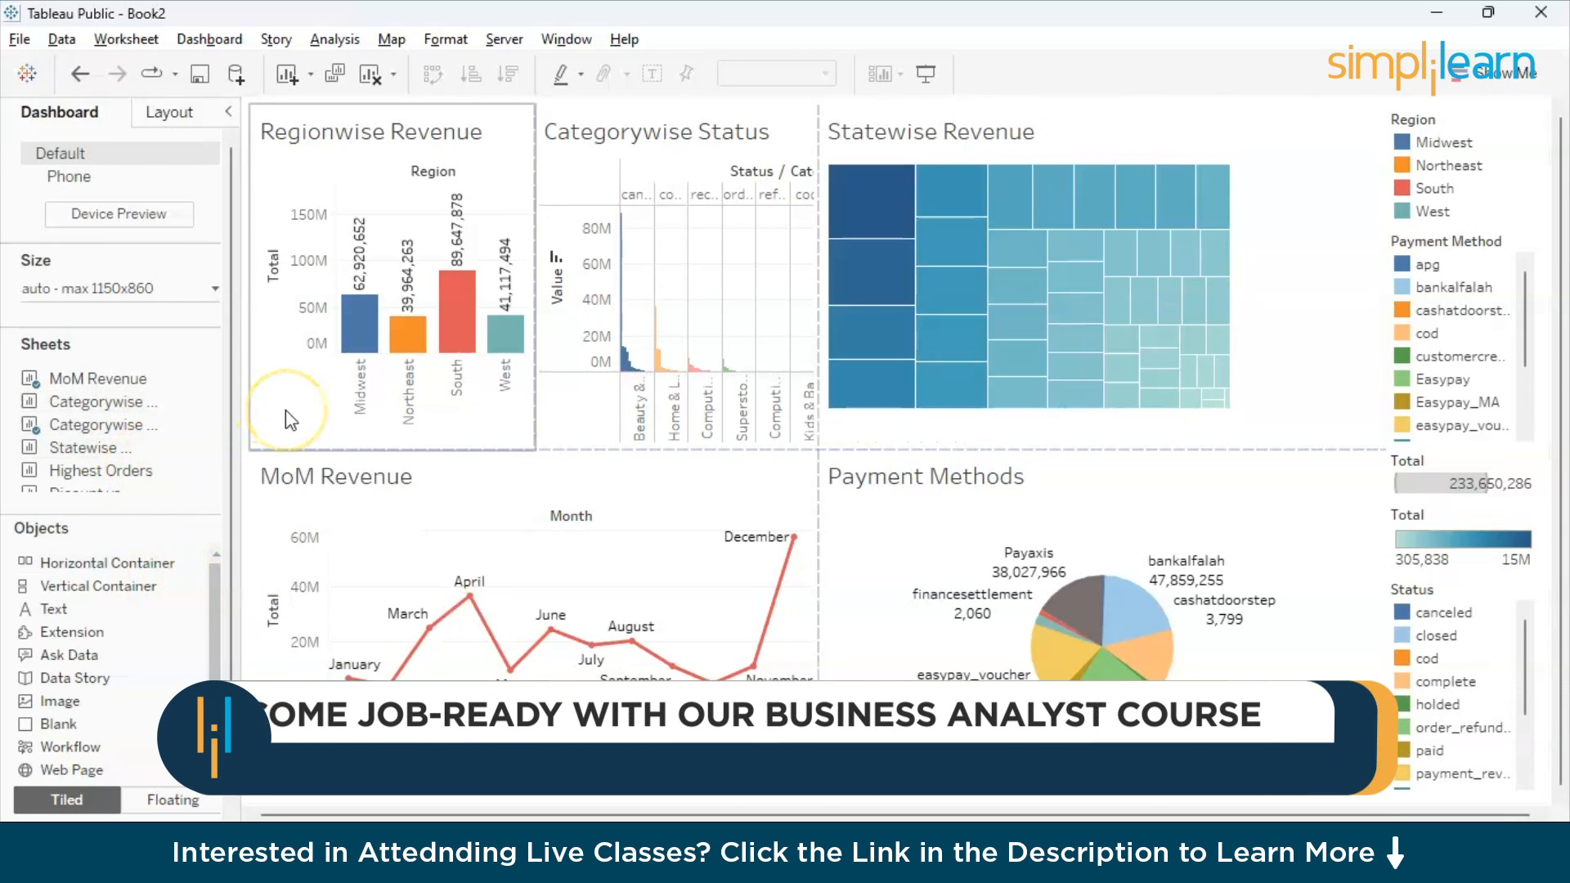
key("ctrl+z")
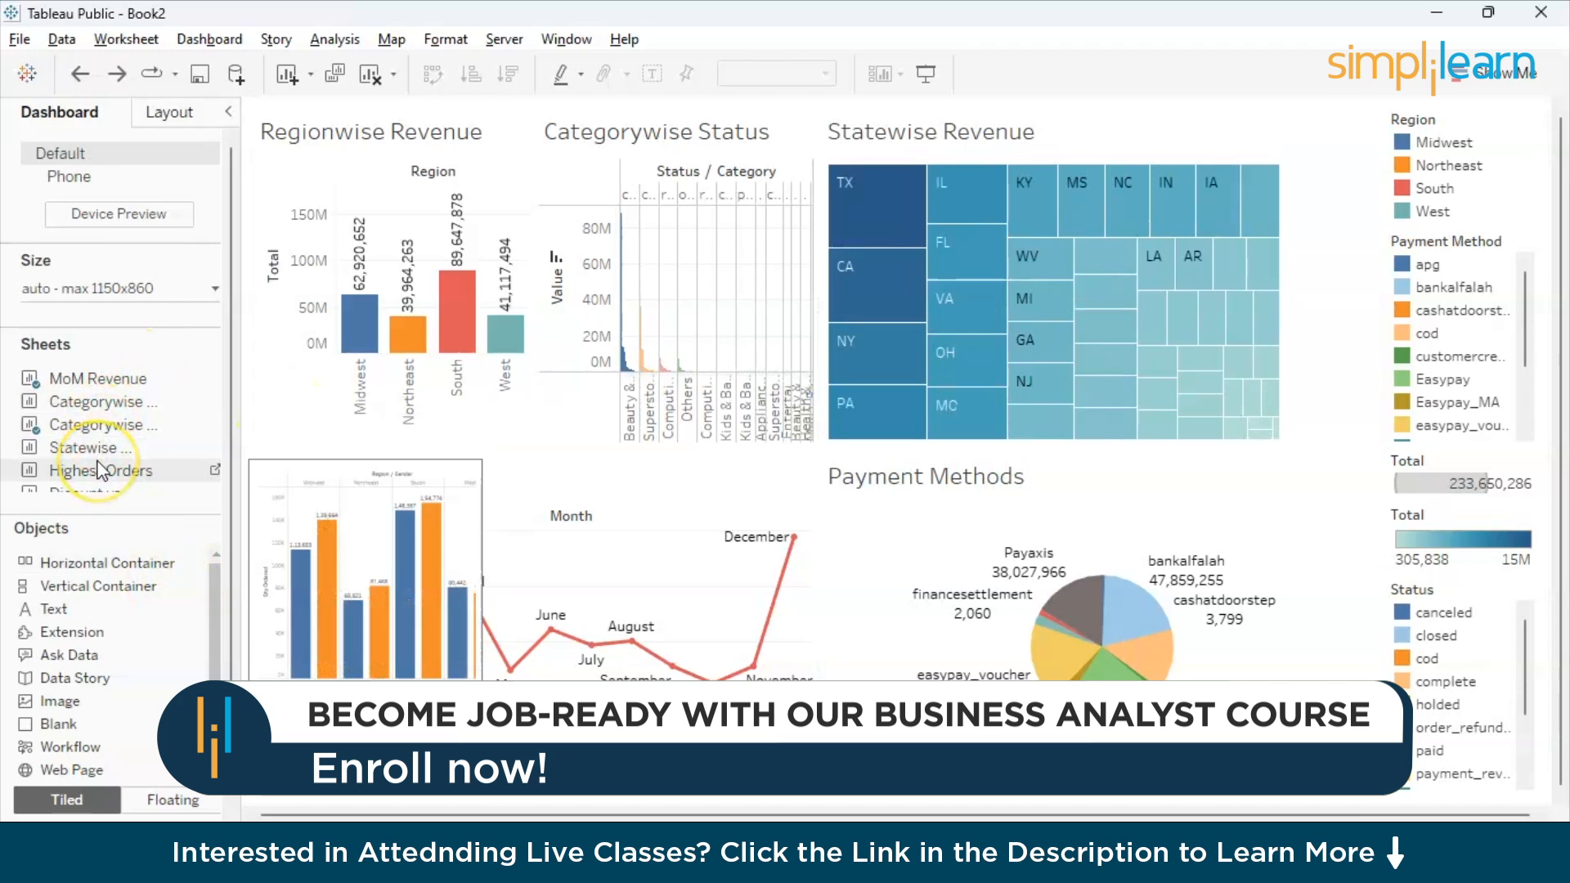
- Add the Statewise Discounts sheet to the right of MoM Revenue, and the Highest Orders sheet between Statewise Discounts and Payment Methods
left_click(515, 568)
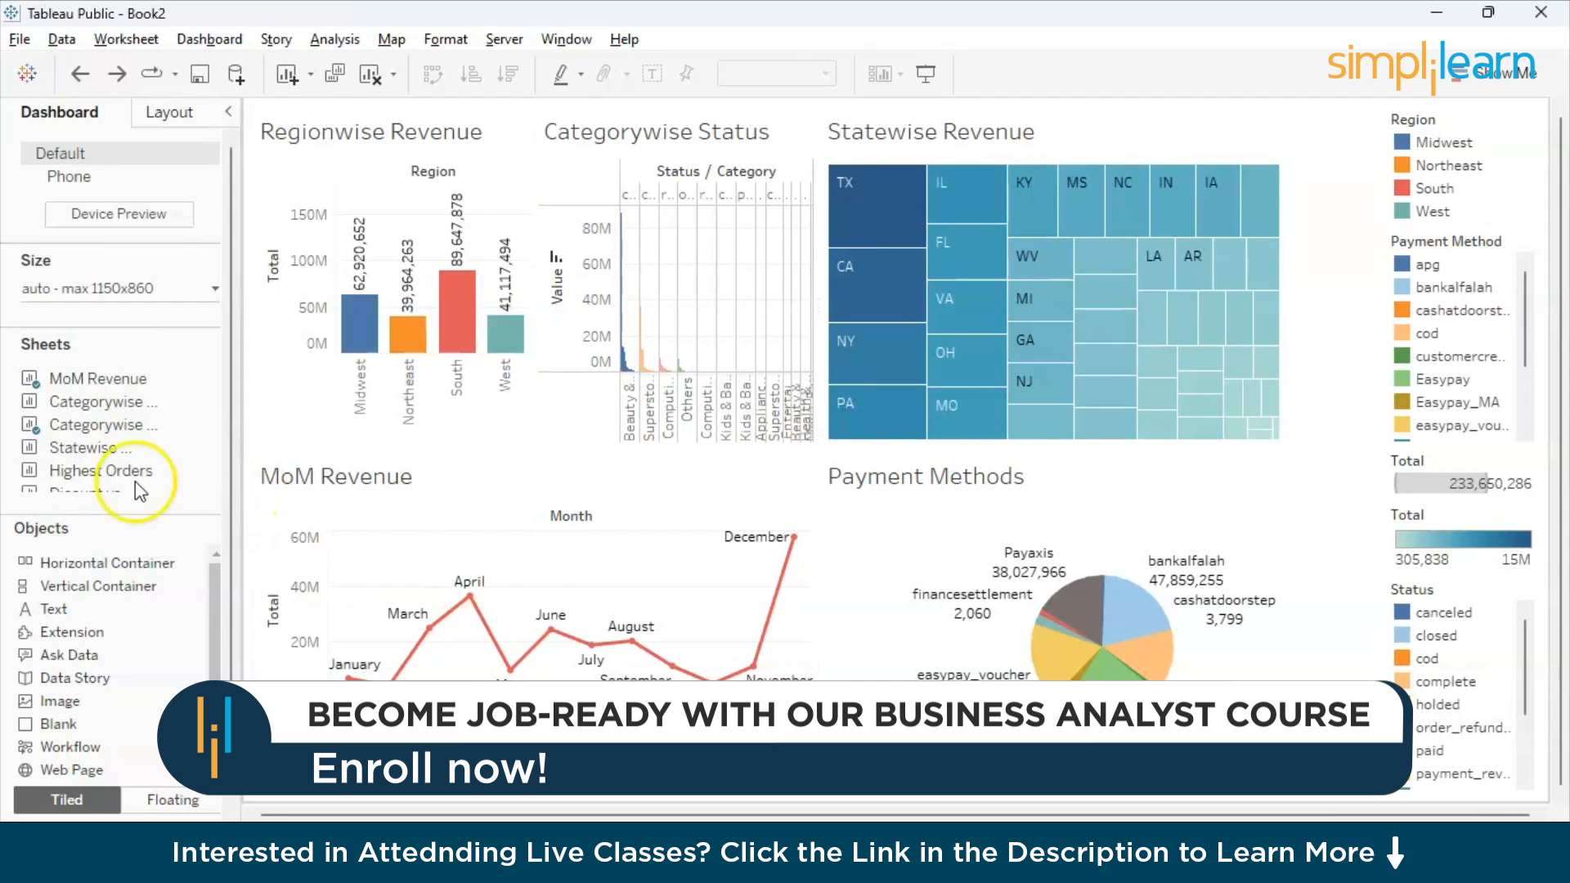
mouse_move(92, 479)
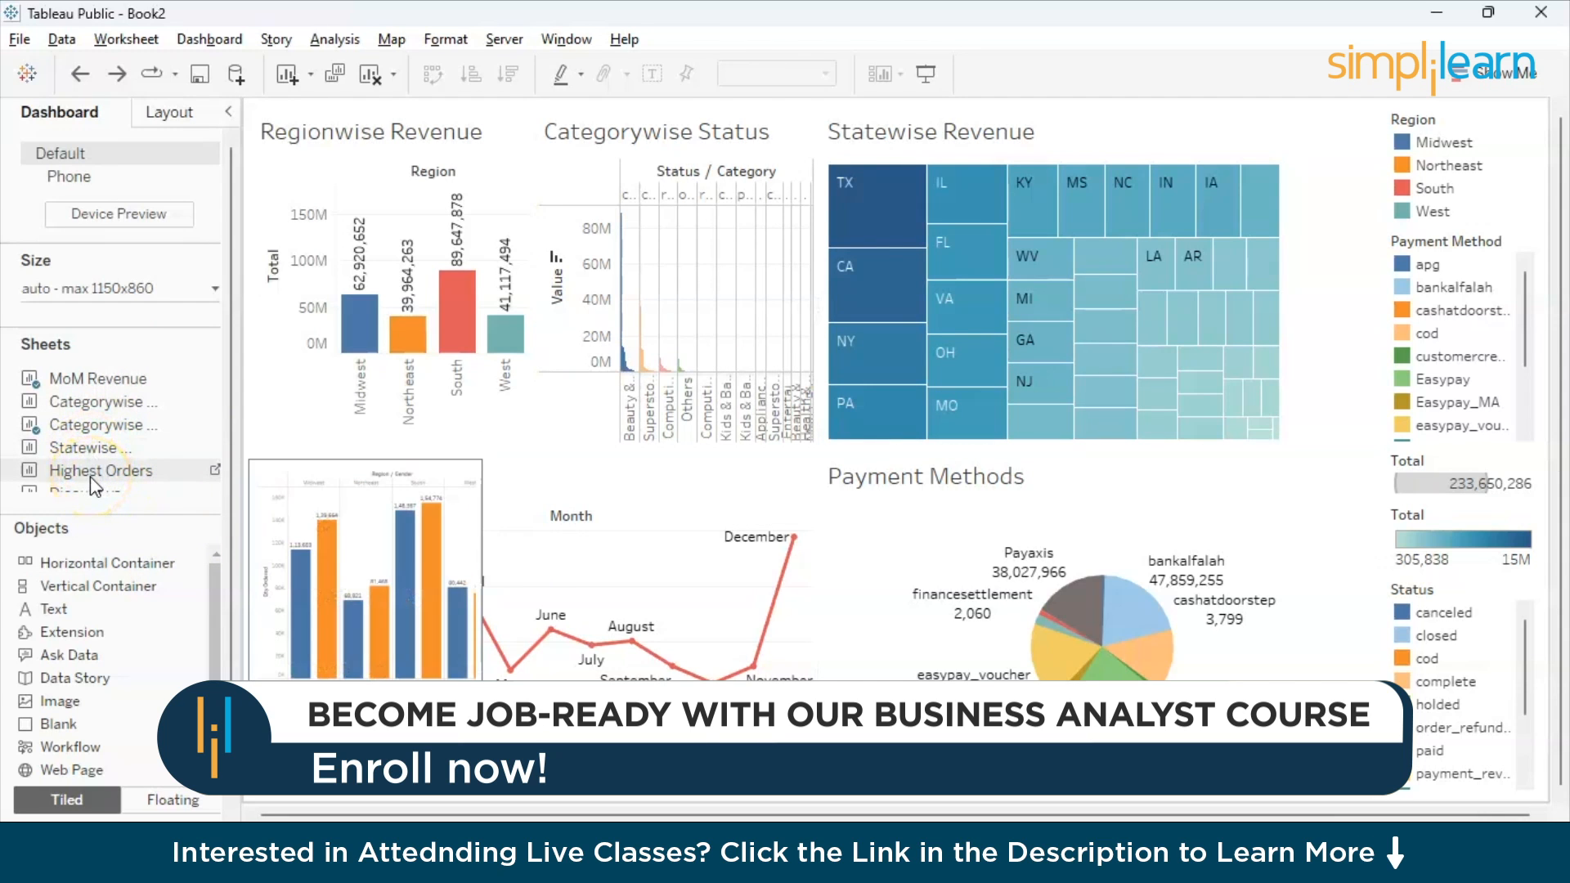
left_click_drag(90, 448, 744, 566)
mouse_move(125, 442)
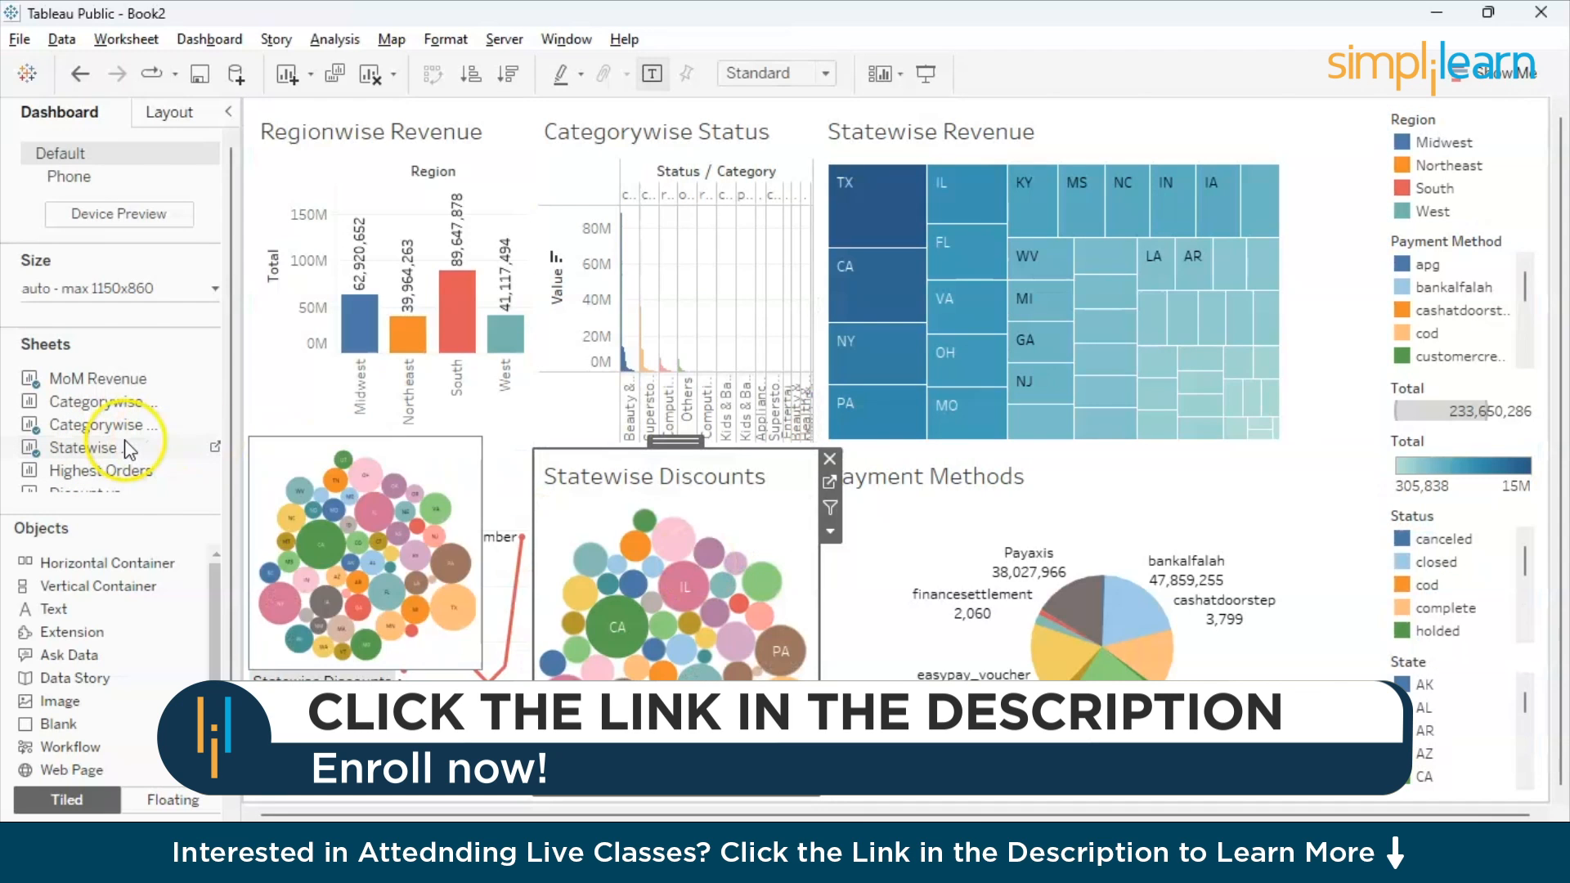
left_click_drag(127, 448, 977, 595)
- Add the Dicount vs Orders sheet to the right of Statewise Revenue and Gross Net Valid C-wise as a full-width row between the two chart rows
scroll(104, 414, "down", 2)
left_click_drag(105, 415, 1184, 292)
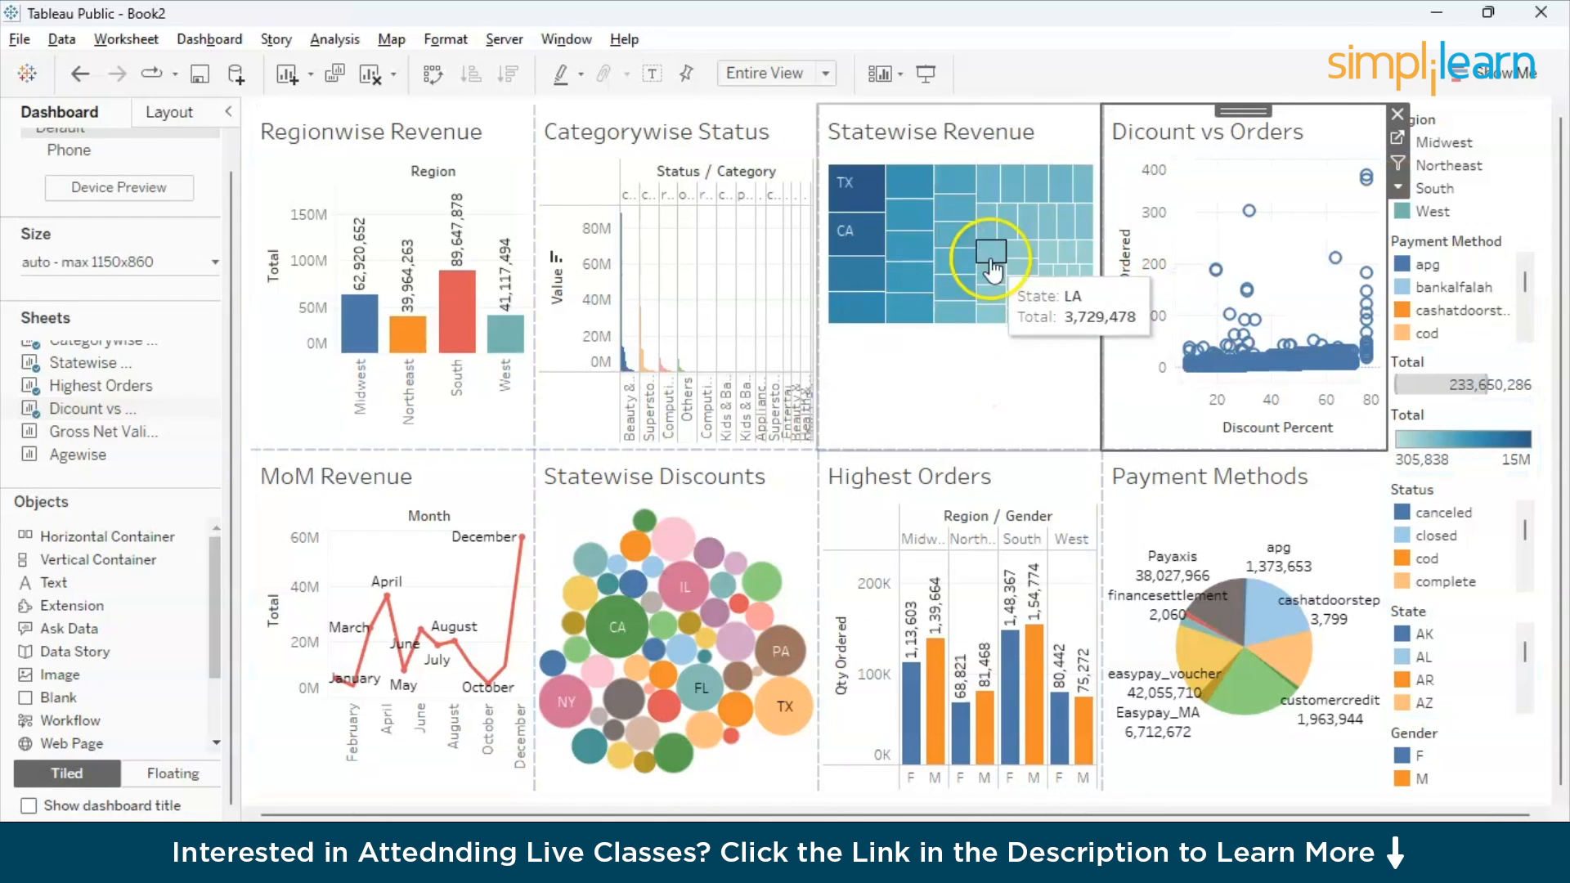
mouse_move(123, 433)
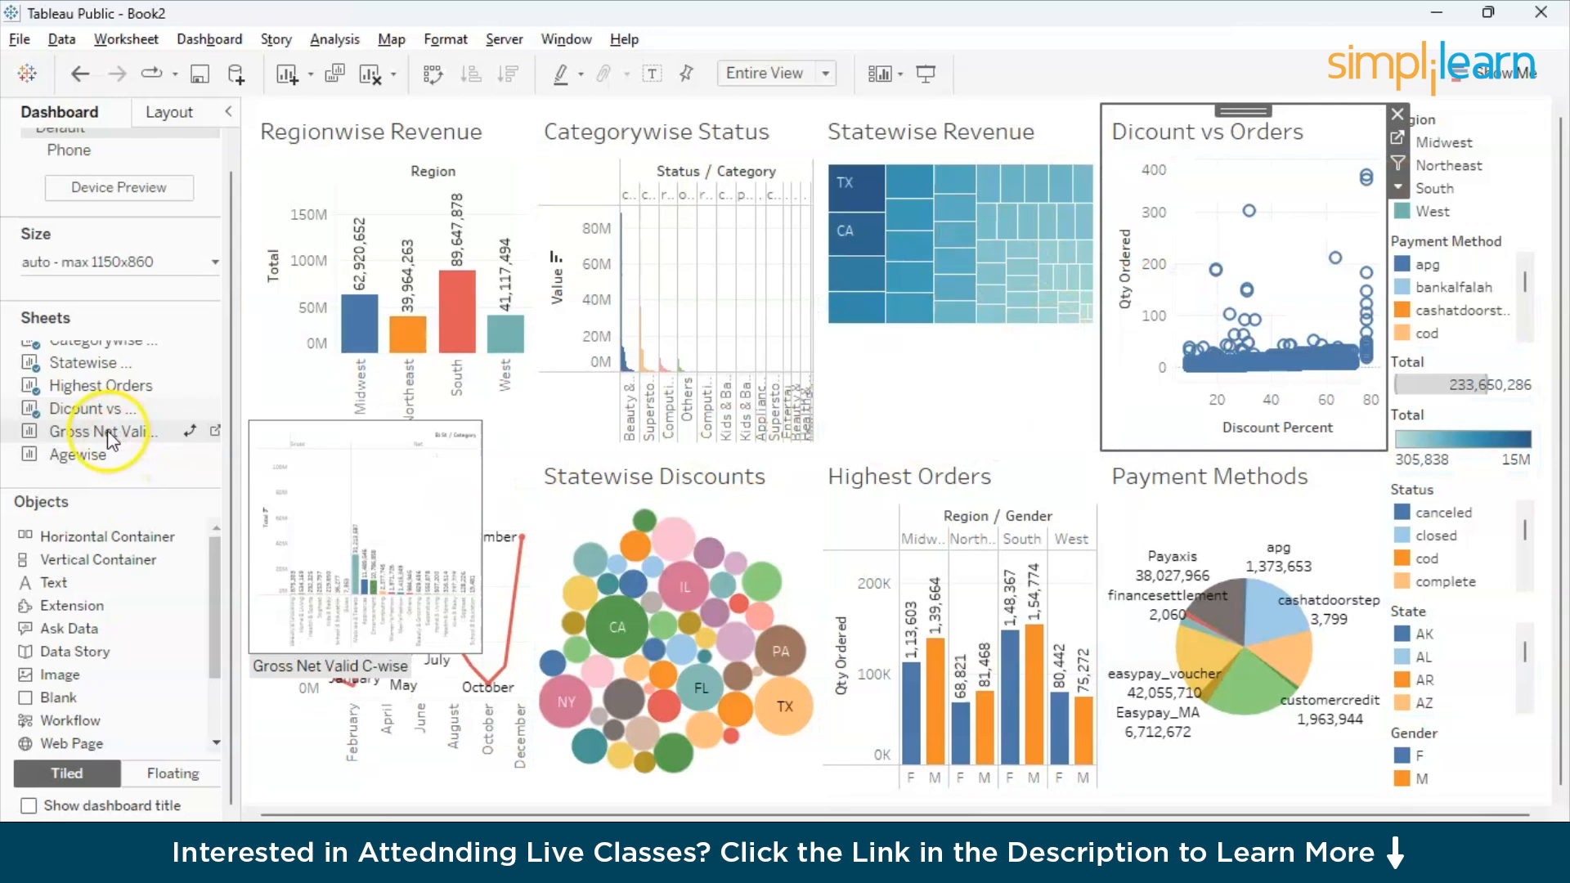
left_click_drag(110, 439, 373, 449)
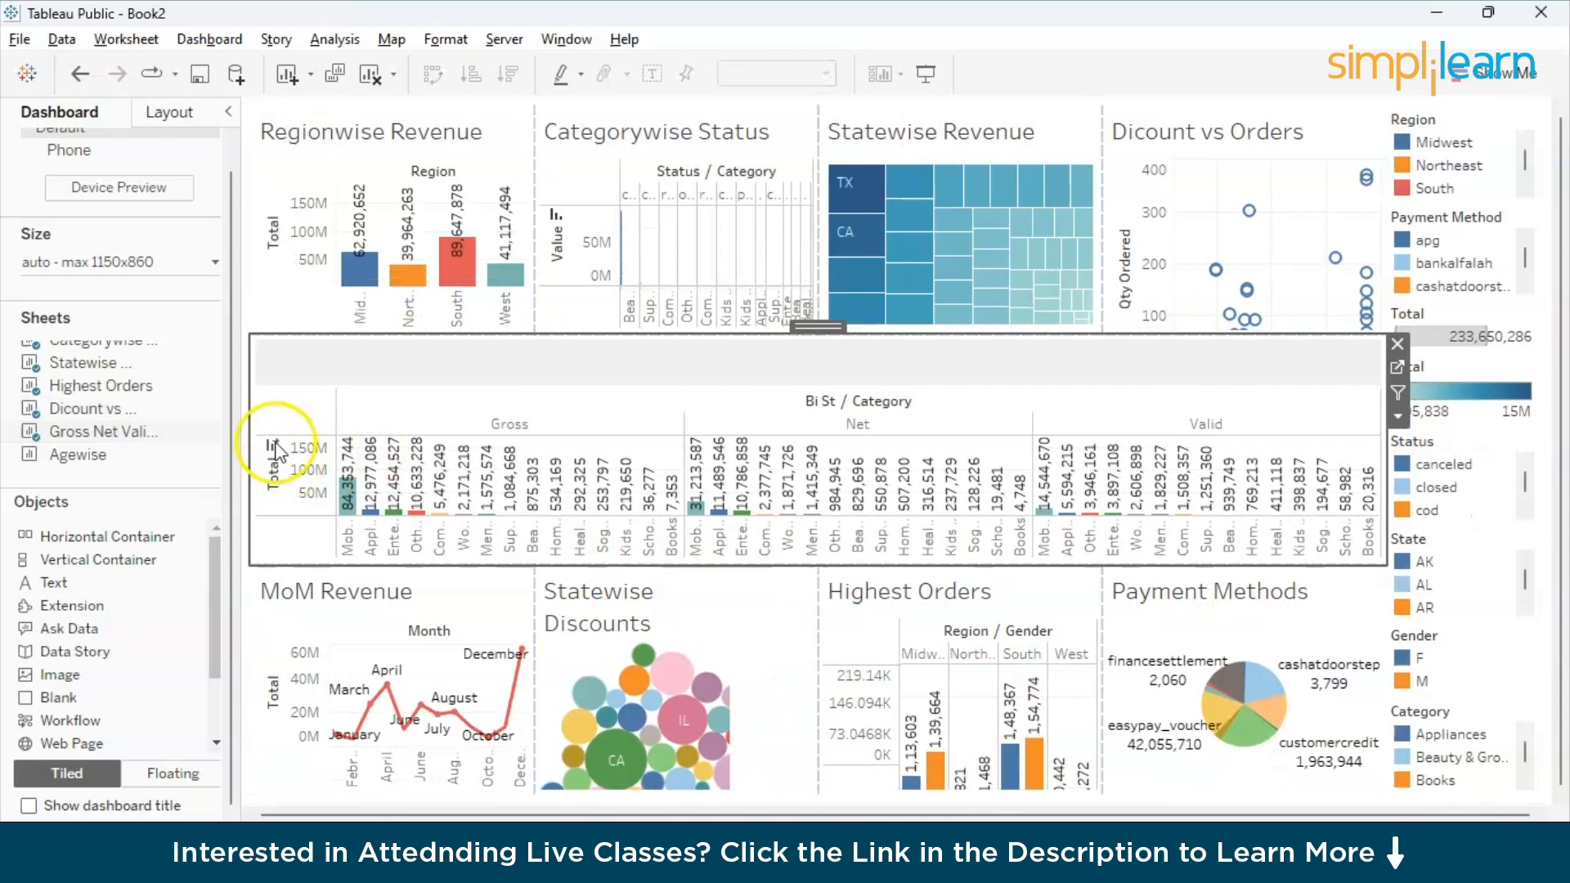
- Add the Agewise sheet between Statewise Discounts and Highest Orders
mouse_move(81, 456)
left_click_drag(79, 454, 733, 675)
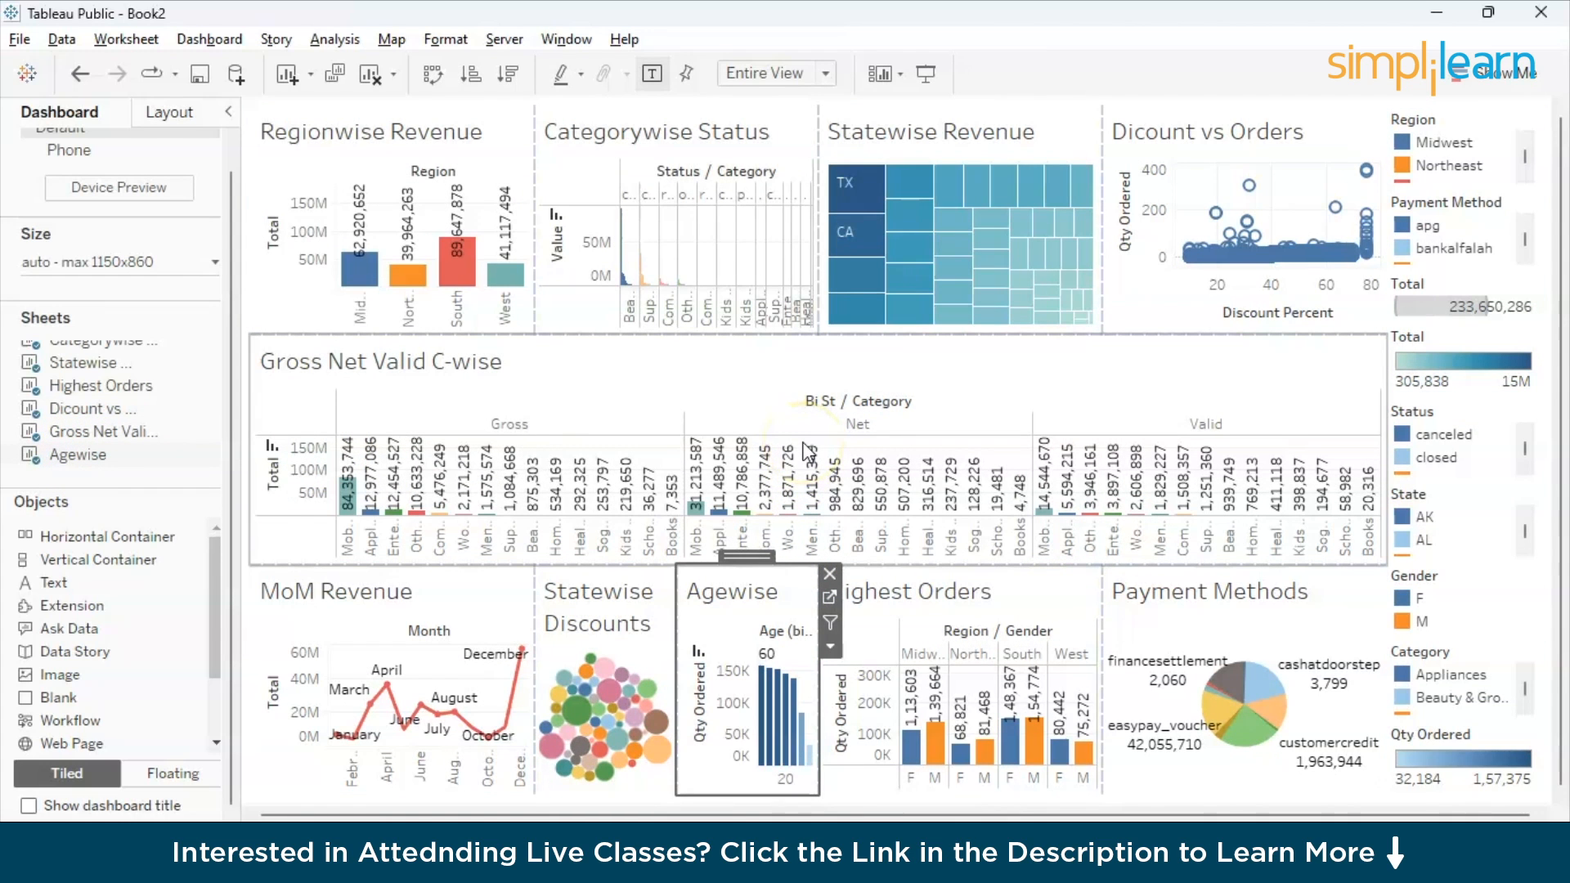
- Check the legend highlighting by highlighting F under Gender and South under Region across the charts, clearing each highlight again
left_click(1412, 597)
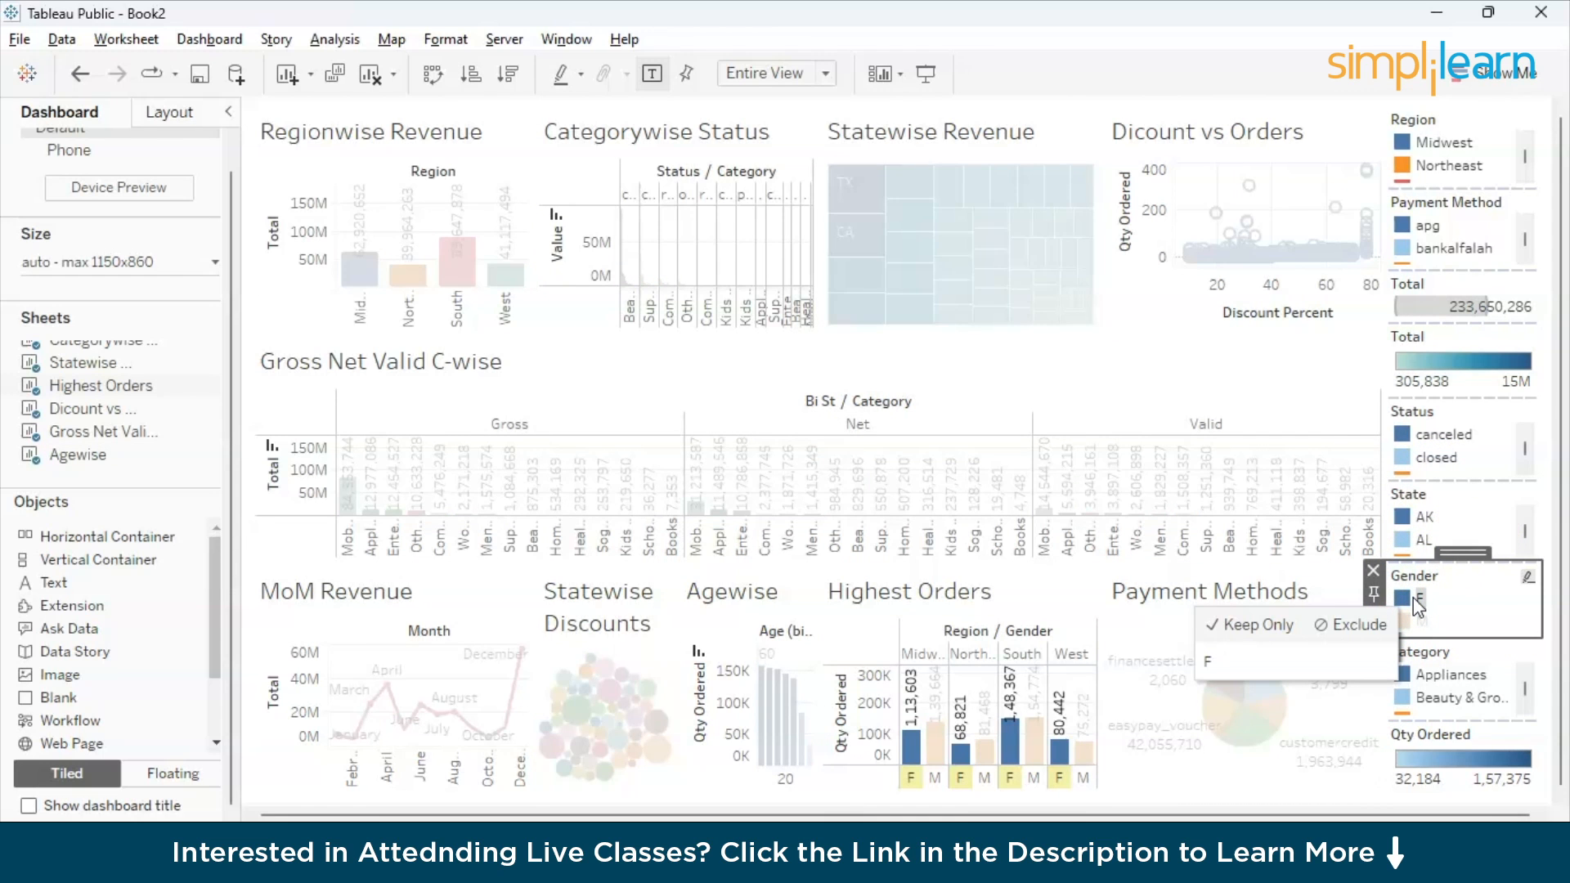
left_click(1408, 600)
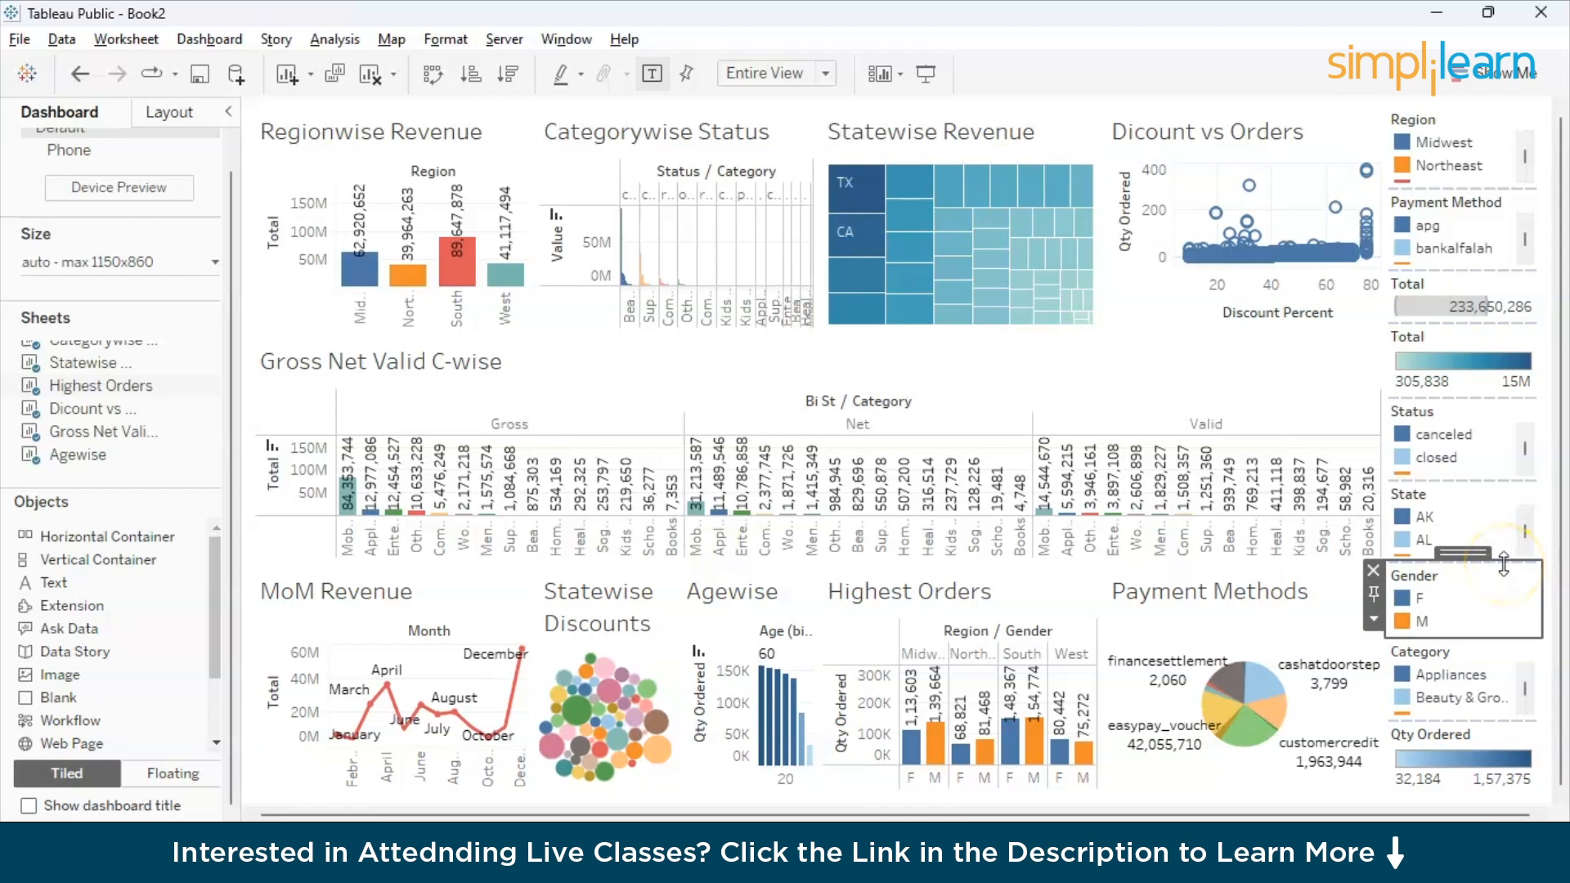
left_click(1488, 163)
scroll(1487, 183, "down", 2)
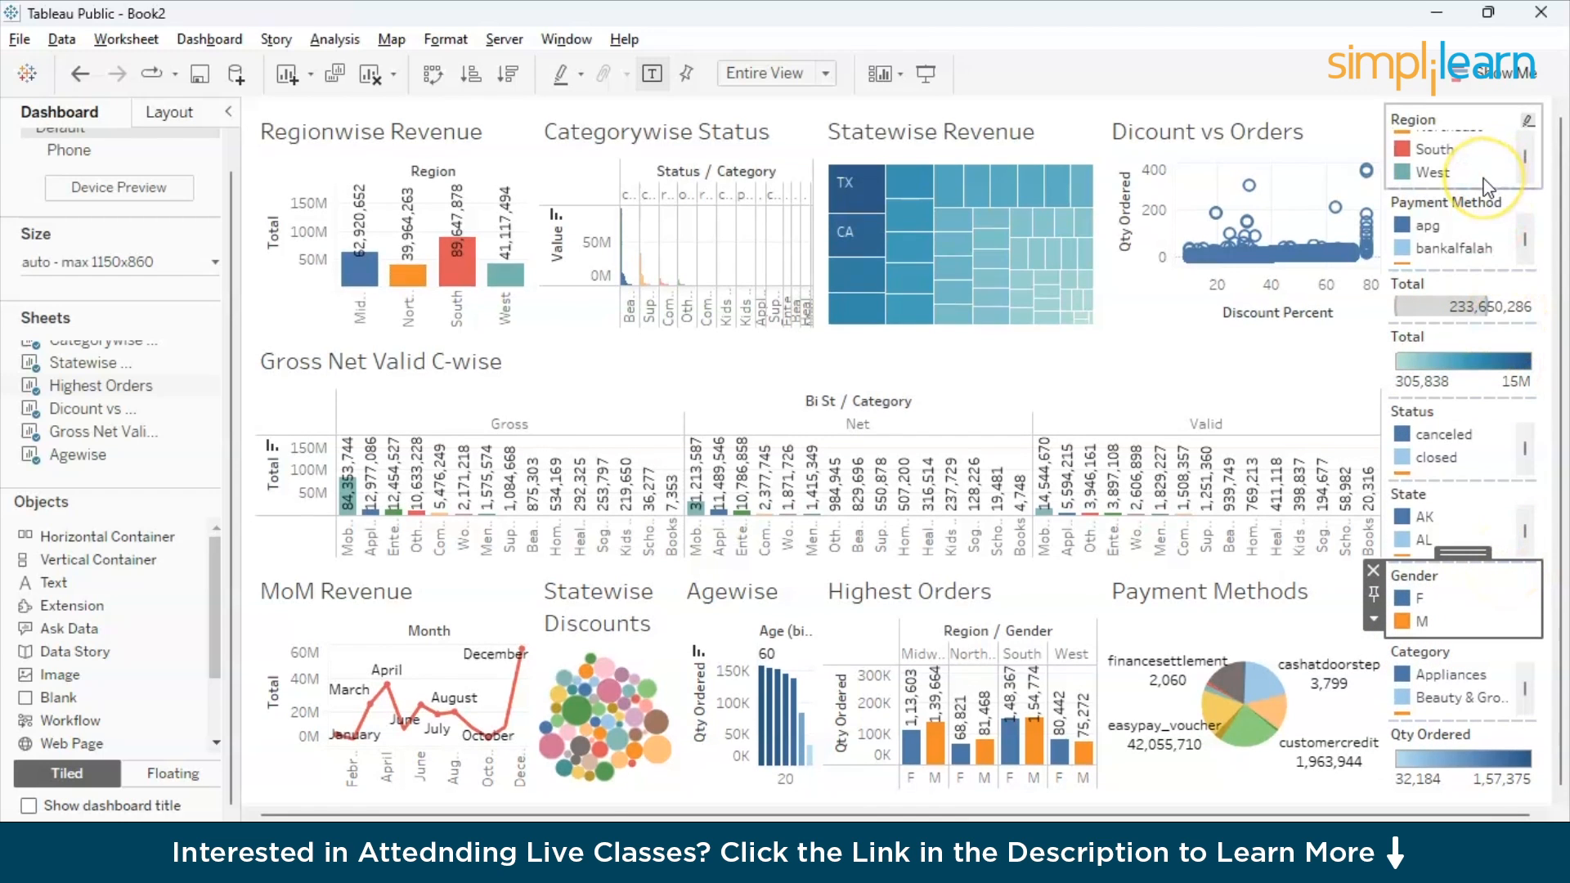
left_click(1435, 150)
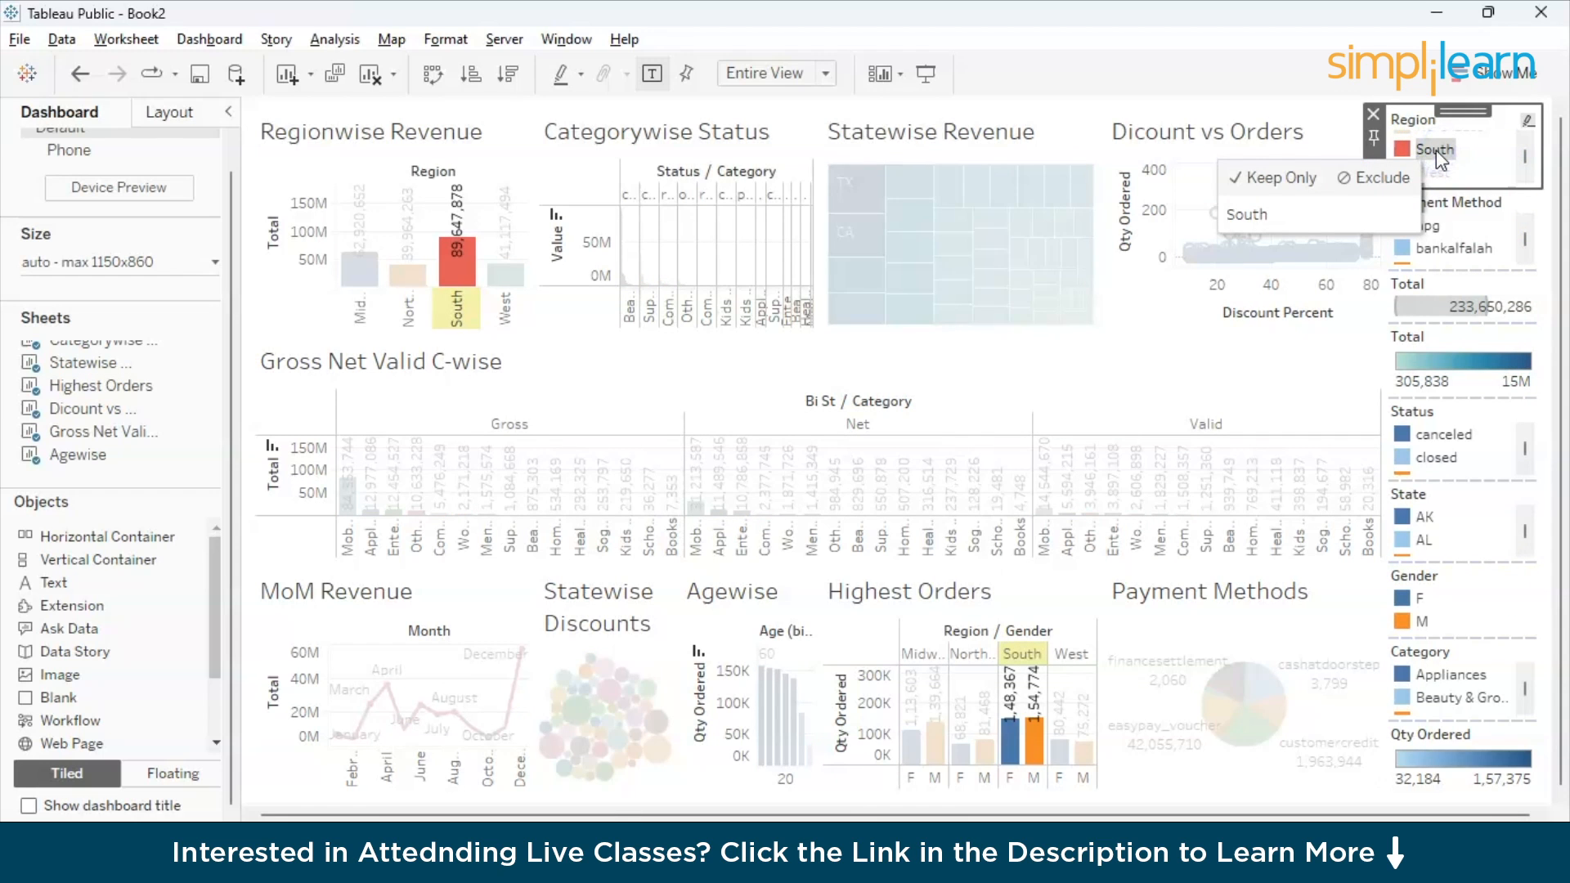
left_click(1435, 150)
- Highlight the bankalfalah payment method and the Beauty & Grooming category through their legends, clearing each highlight again
left_click(1448, 252)
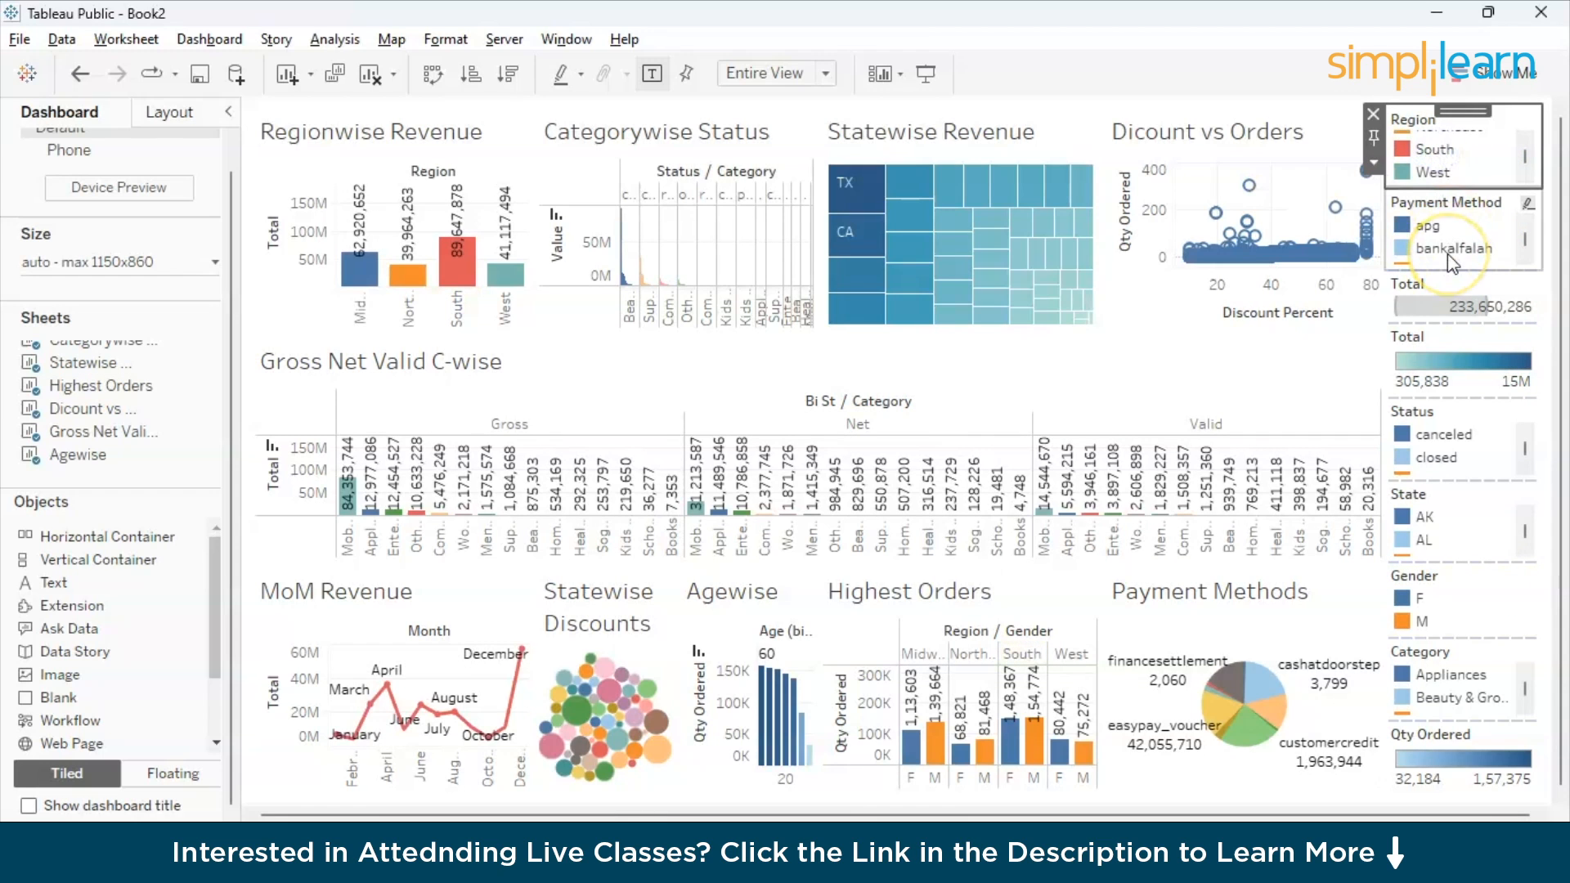
left_click(1436, 247)
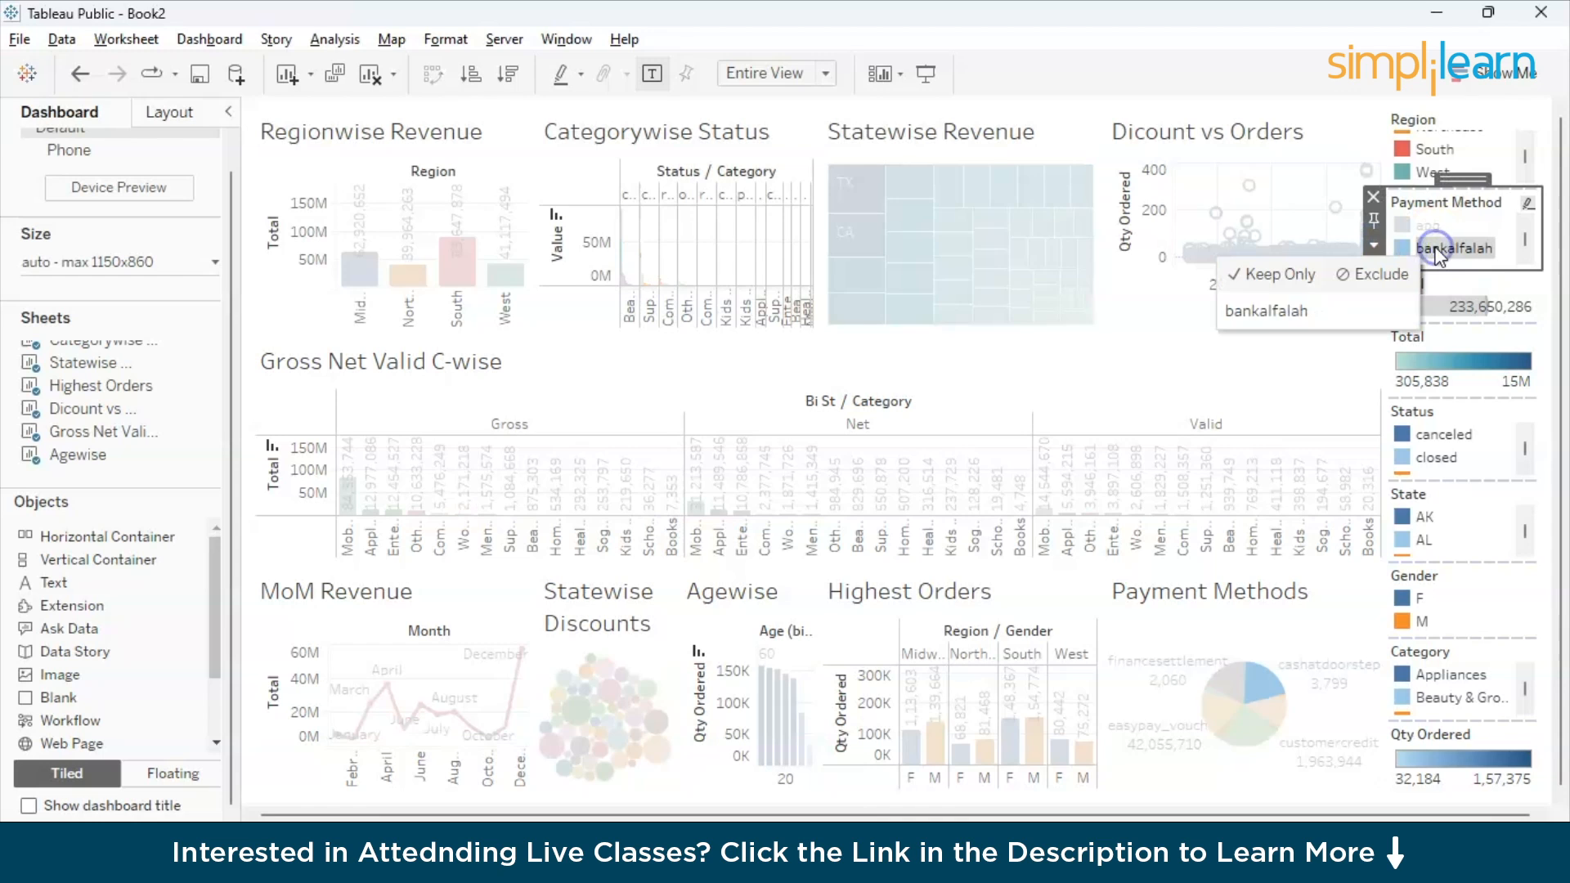
left_click(1437, 249)
left_click(1432, 685)
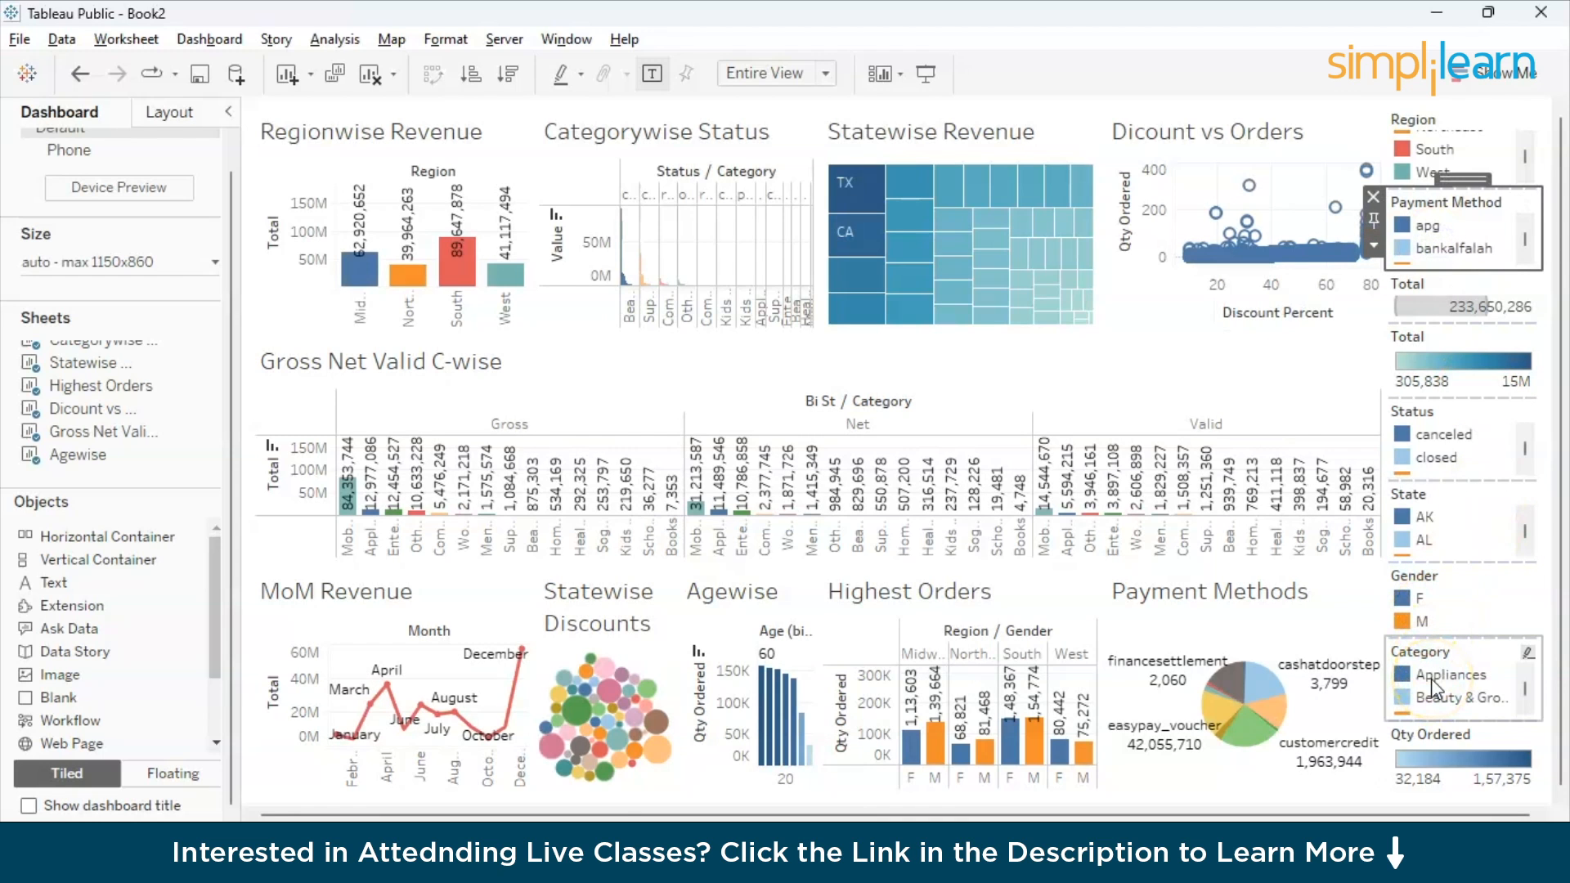
left_click(1432, 698)
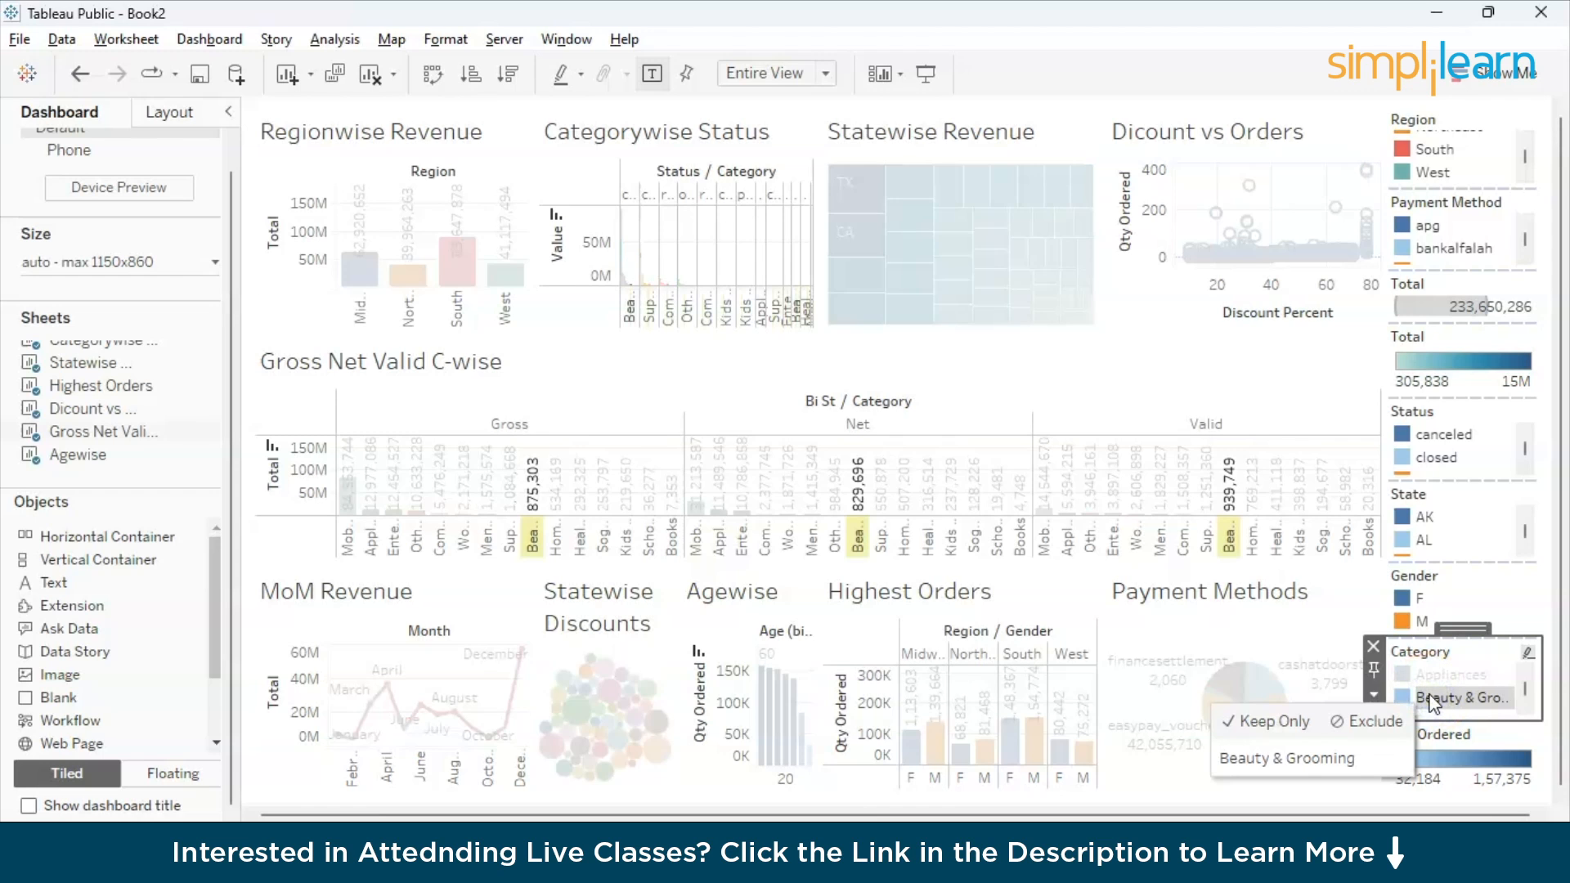
left_click(1432, 697)
left_click(1447, 781)
mouse_move(1032, 691)
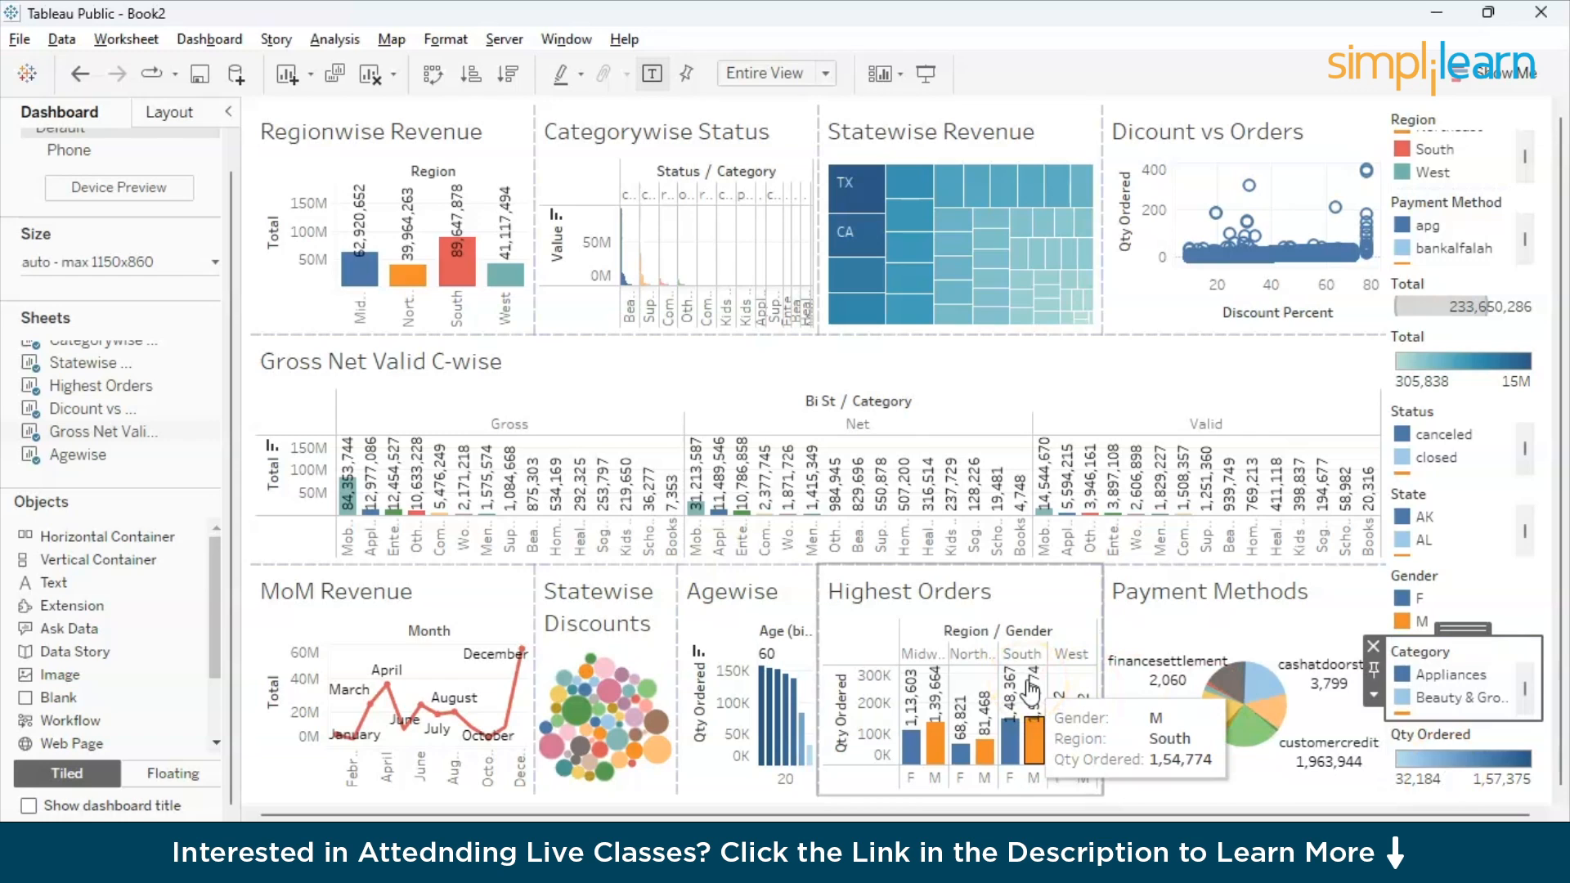
left_click(895, 364)
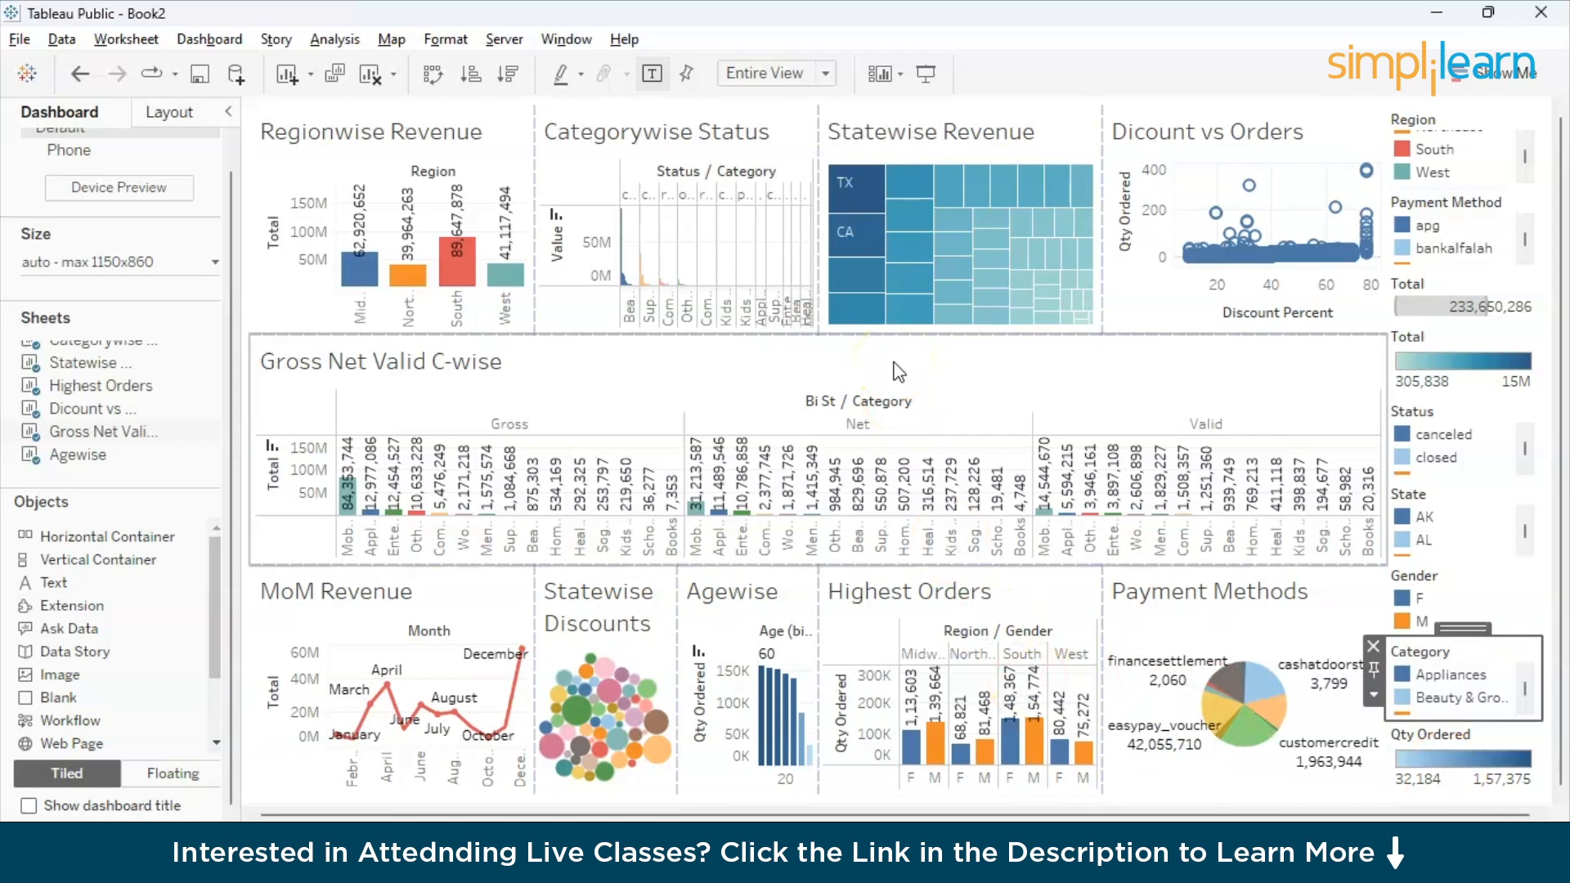